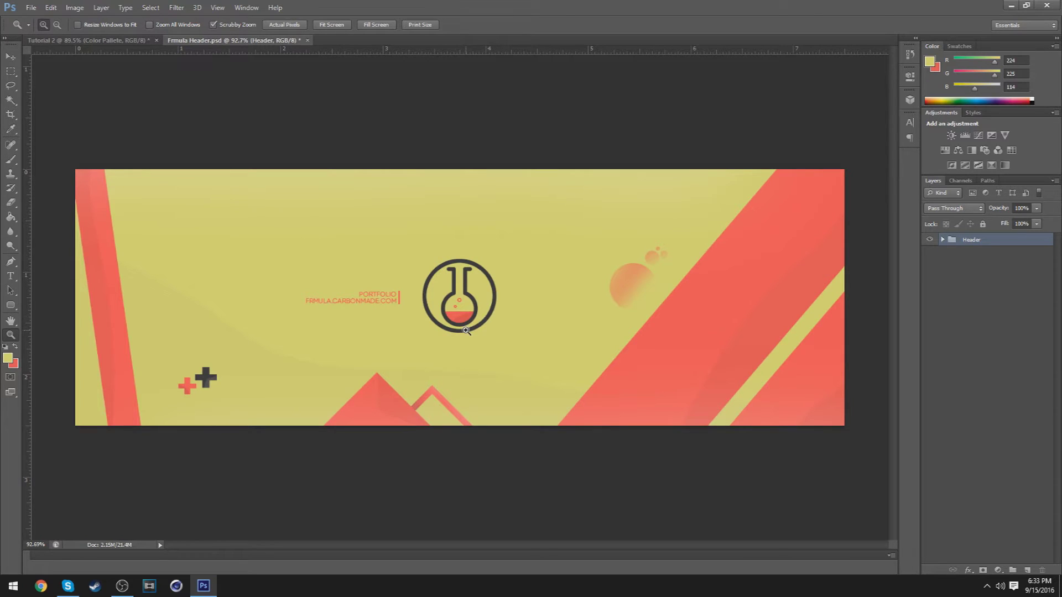
Zoom out on the Frmula Header reference, pick the Move tool and switch to Tutorial 2.
left_click_drag(523, 329, 462, 339)
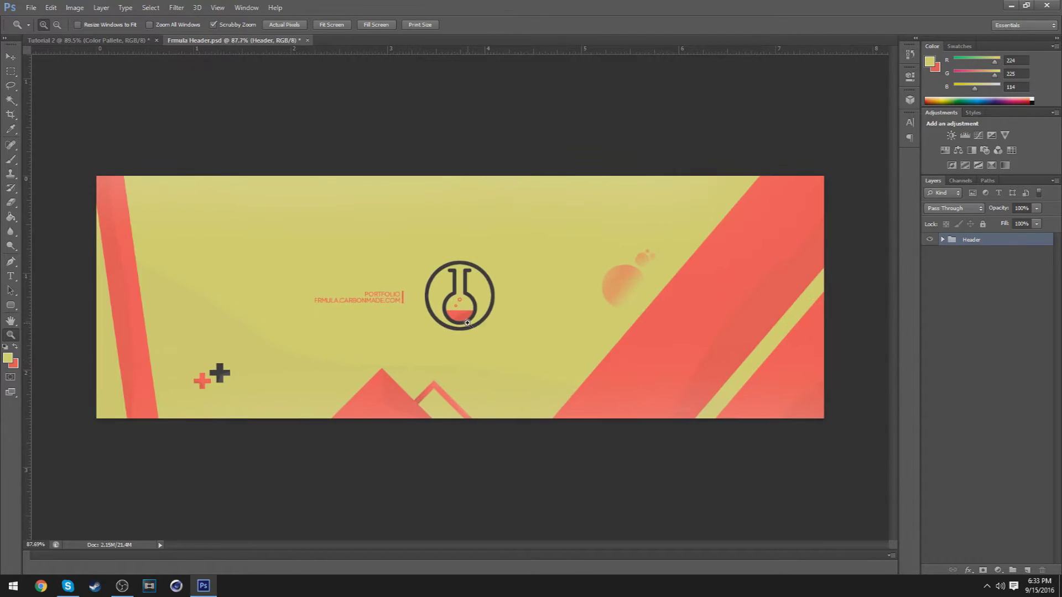
key("v")
left_click(101, 36)
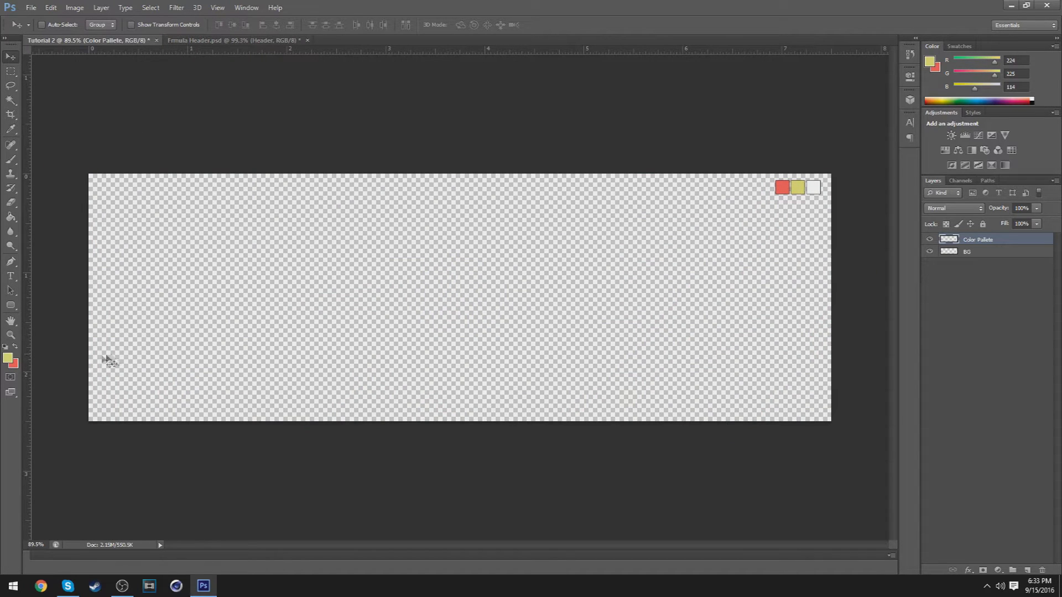
Compare with the reference, then test Paint Bucket fills with the red and yellow swatches.
left_click(15, 347)
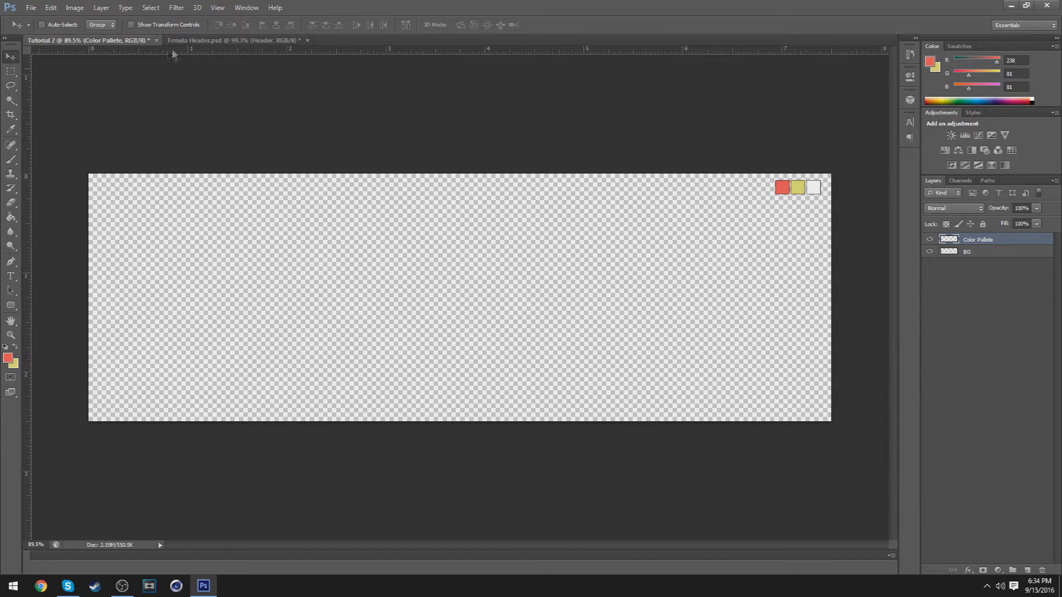
left_click(191, 40)
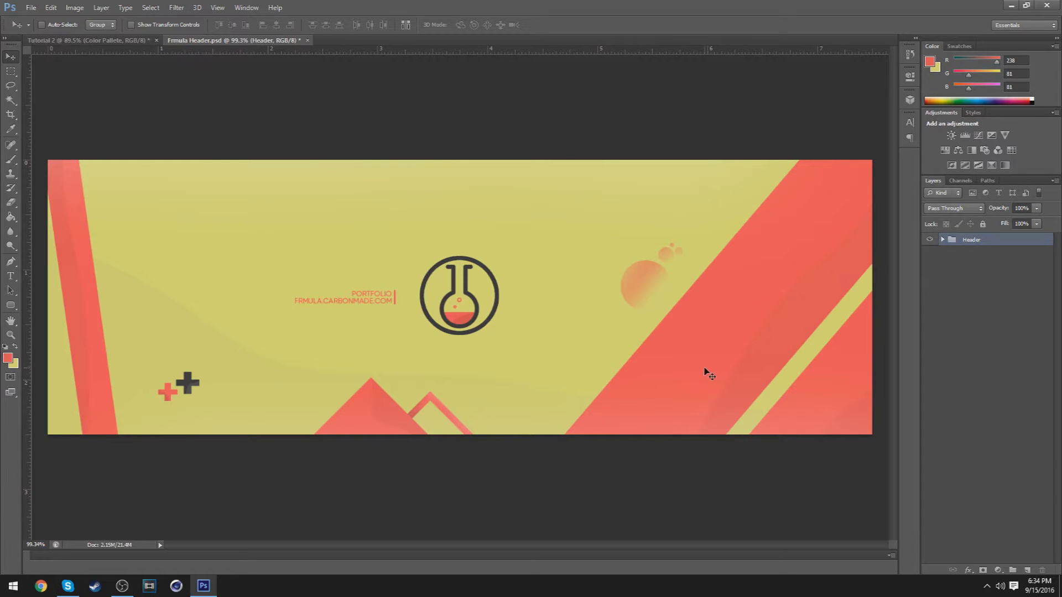
left_click(122, 44)
key("g")
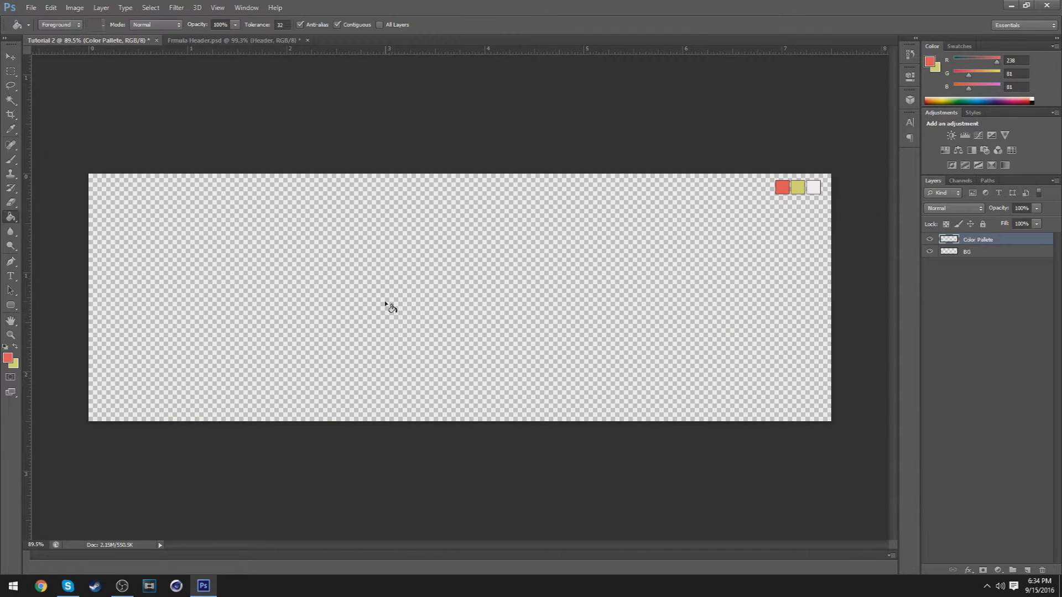
left_click(385, 305)
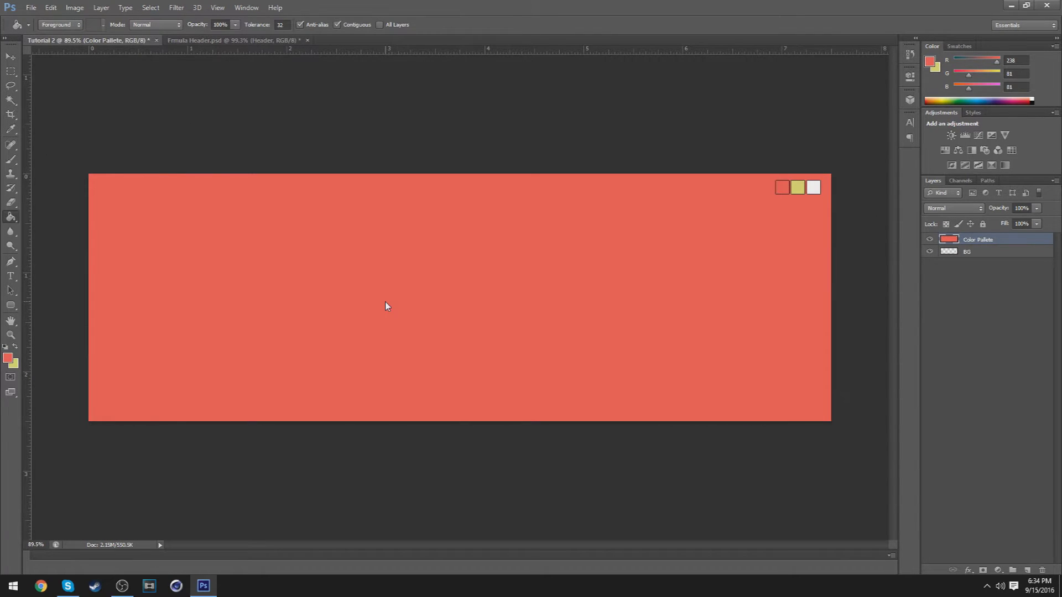
key("ctrl+z")
left_click(15, 346)
left_click(316, 314)
Set the foreground to #e0e172, undo the palette layer fill, and select the BG layer.
left_click(8, 358)
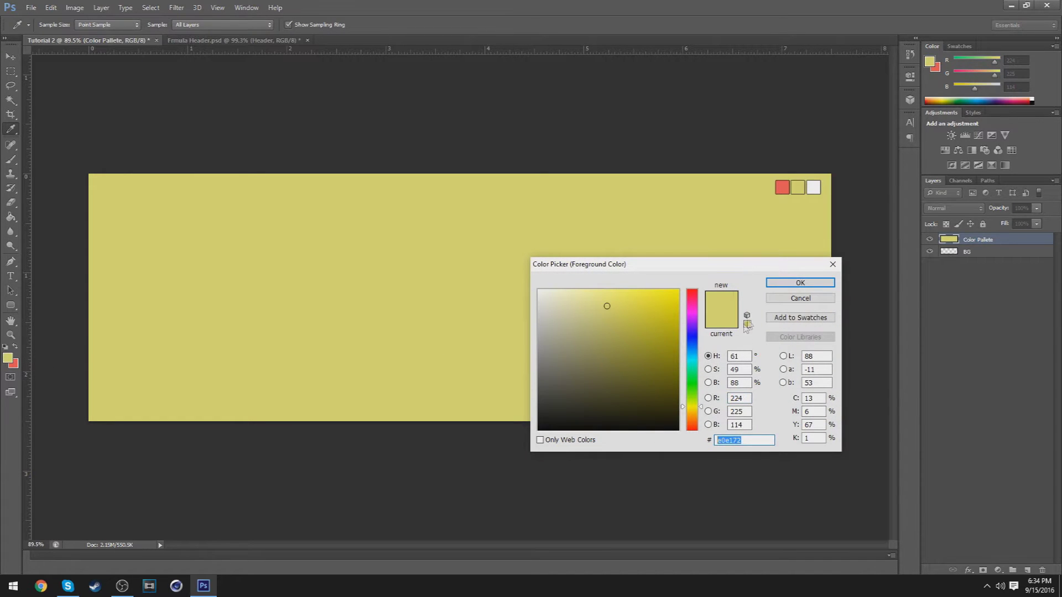
type("e0e172")
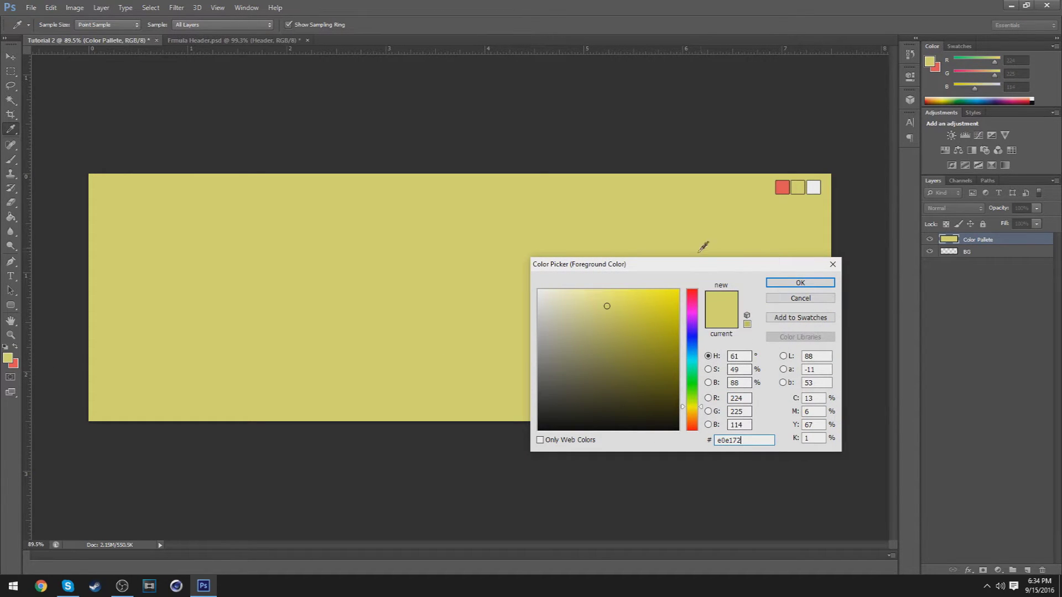
left_click_drag(695, 265, 567, 217)
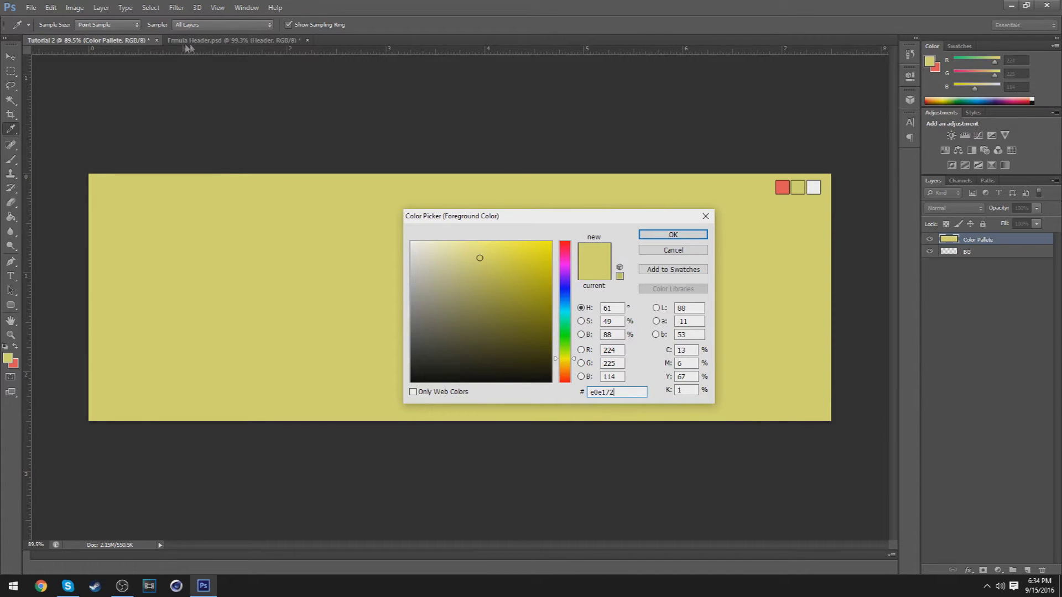
left_click(672, 235)
key("g")
key("z")
left_click_drag(443, 315, 459, 289)
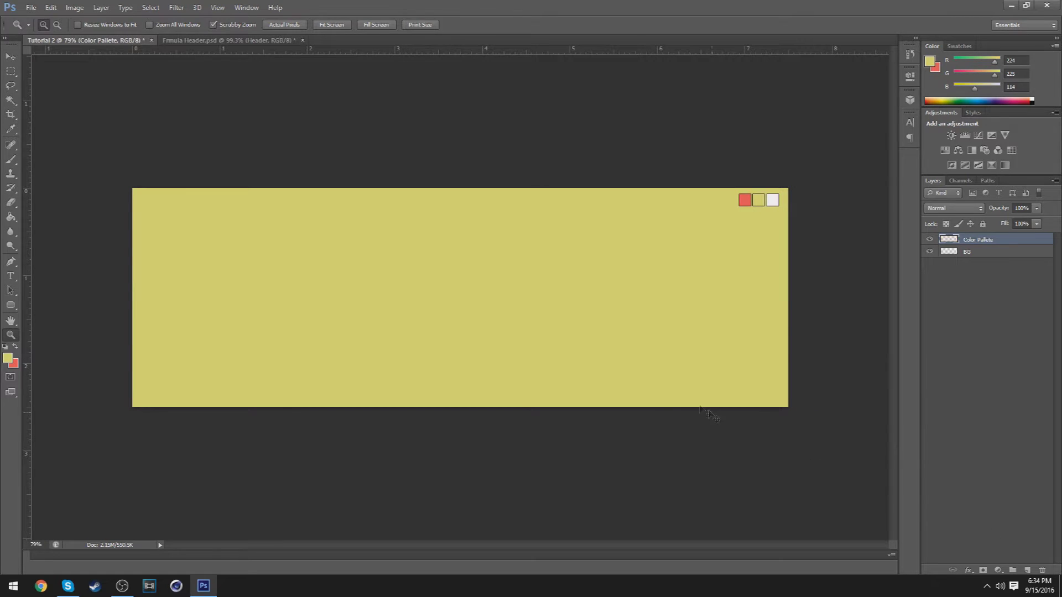
key("ctrl+z")
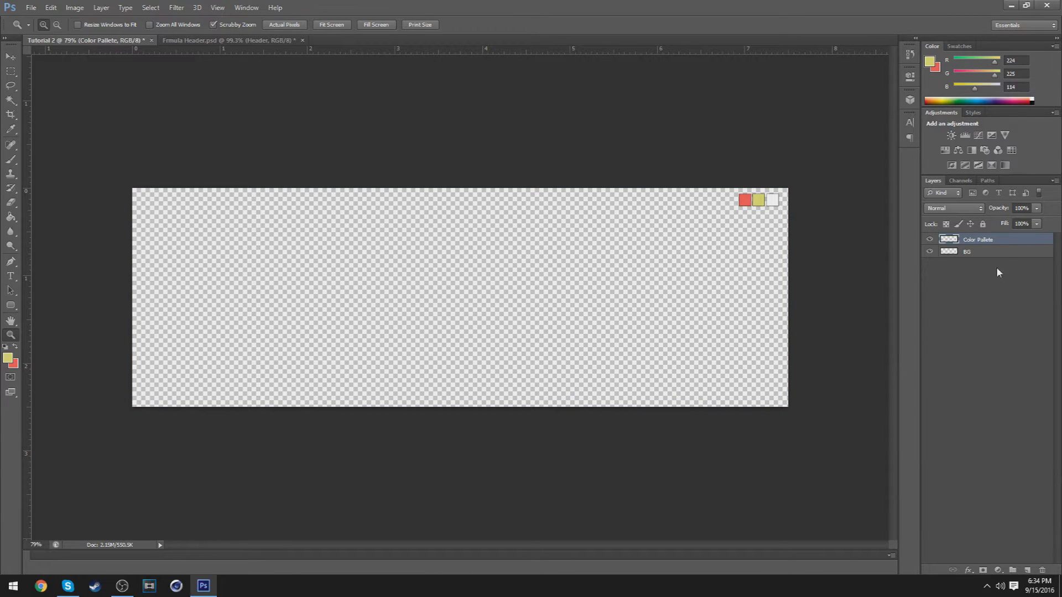
left_click(990, 252)
Fill the BG layer with the yellow and add a new empty Layer 1.
key("g")
left_click(429, 290)
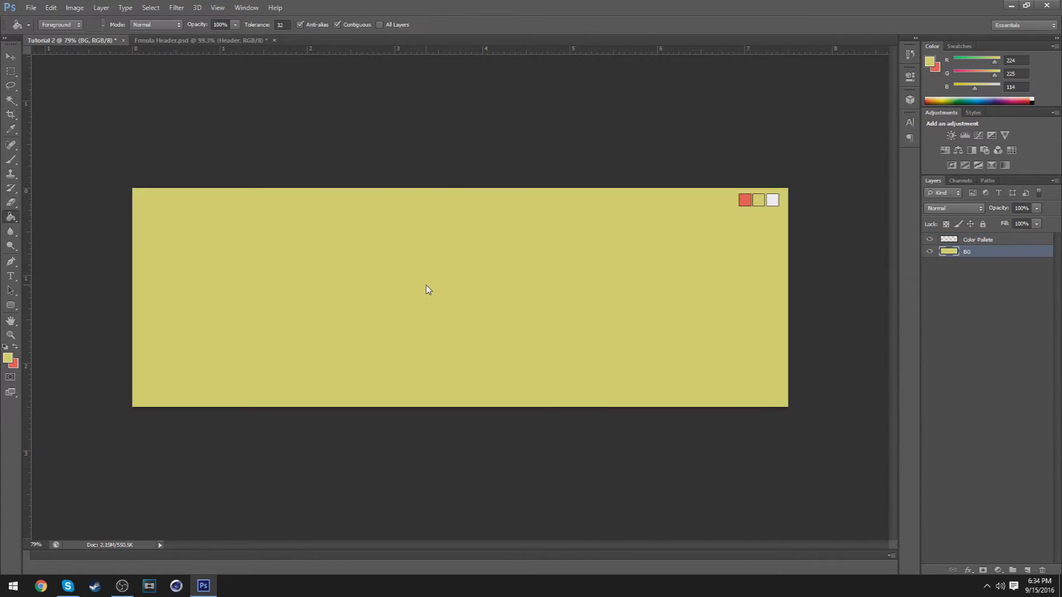
key("z")
left_click(965, 240)
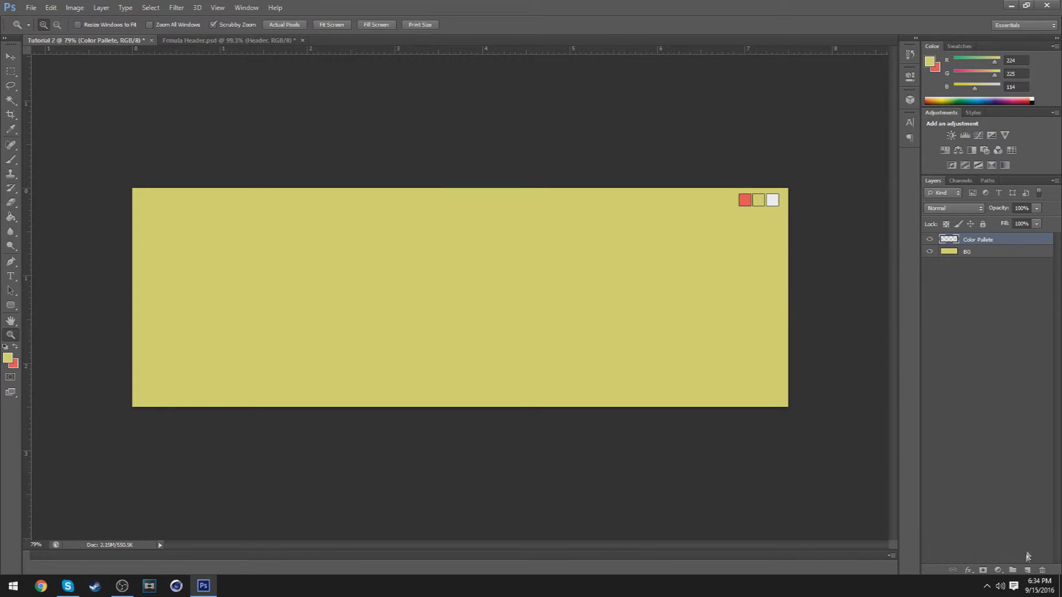
left_click(1027, 570, "ctrl")
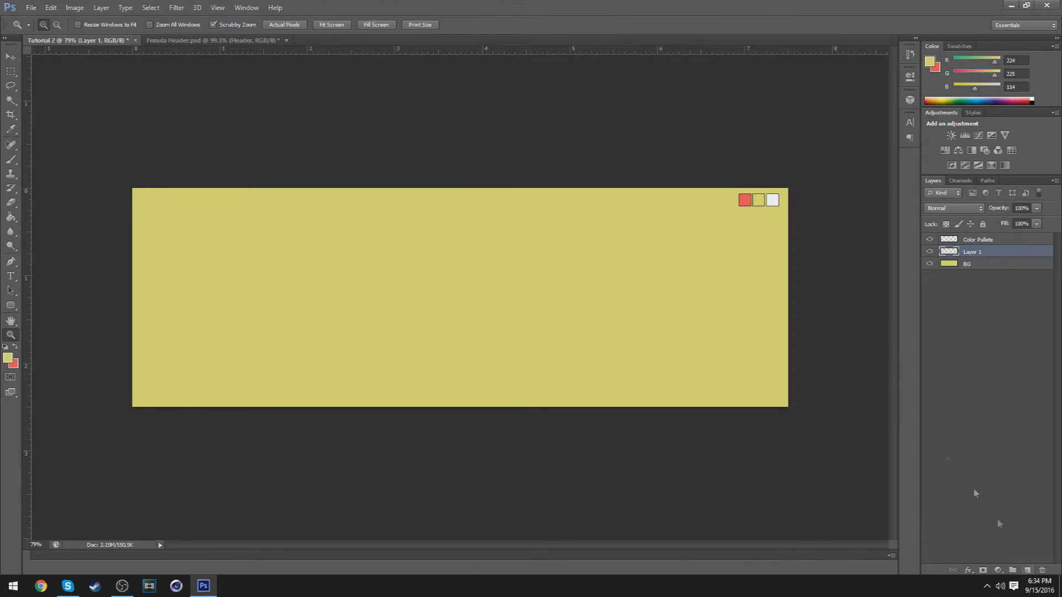
left_click_drag(576, 305, 434, 282)
Draw the wavy top edge of a pen path across the lower banner.
key("p")
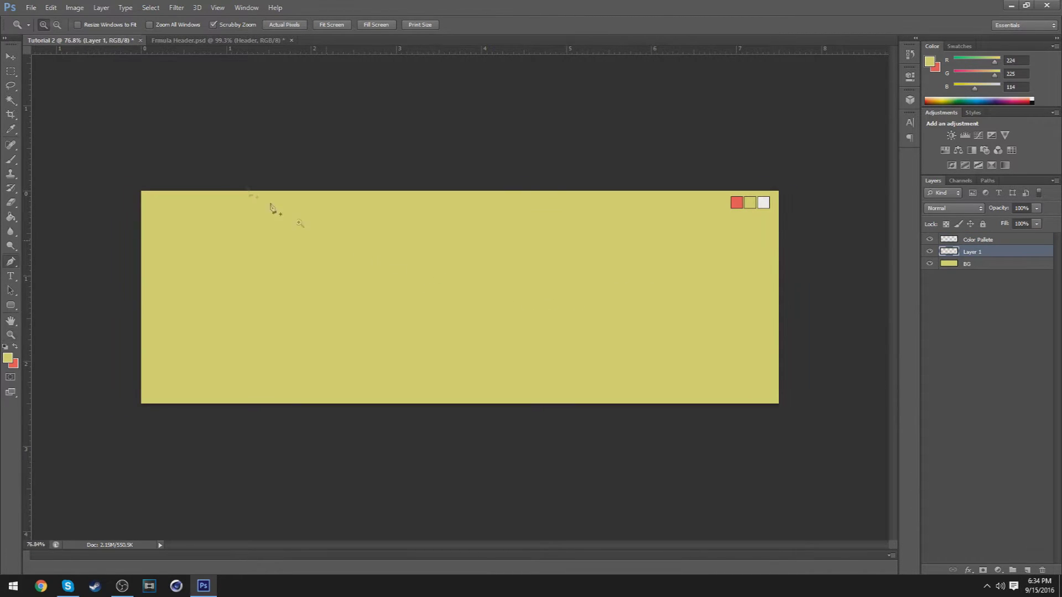
left_click(183, 40)
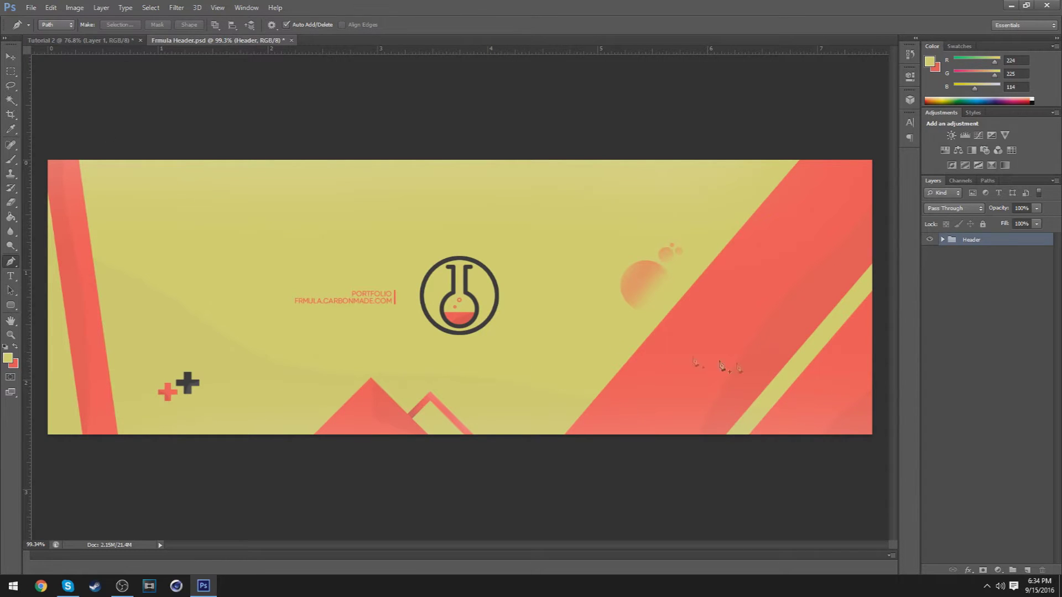
left_click(80, 40)
left_click(111, 256)
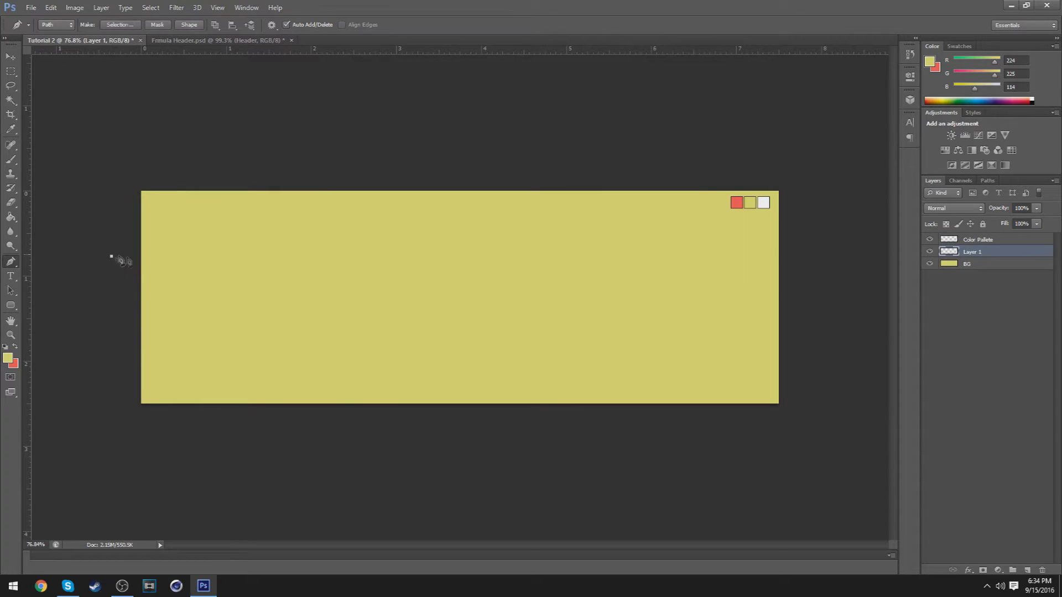
left_click_drag(200, 282, 224, 300)
left_click_drag(321, 329, 439, 348)
key("ctrl+z")
key("ctrl+z")
left_click_drag(561, 355, 605, 364)
left_click_drag(721, 384, 836, 415)
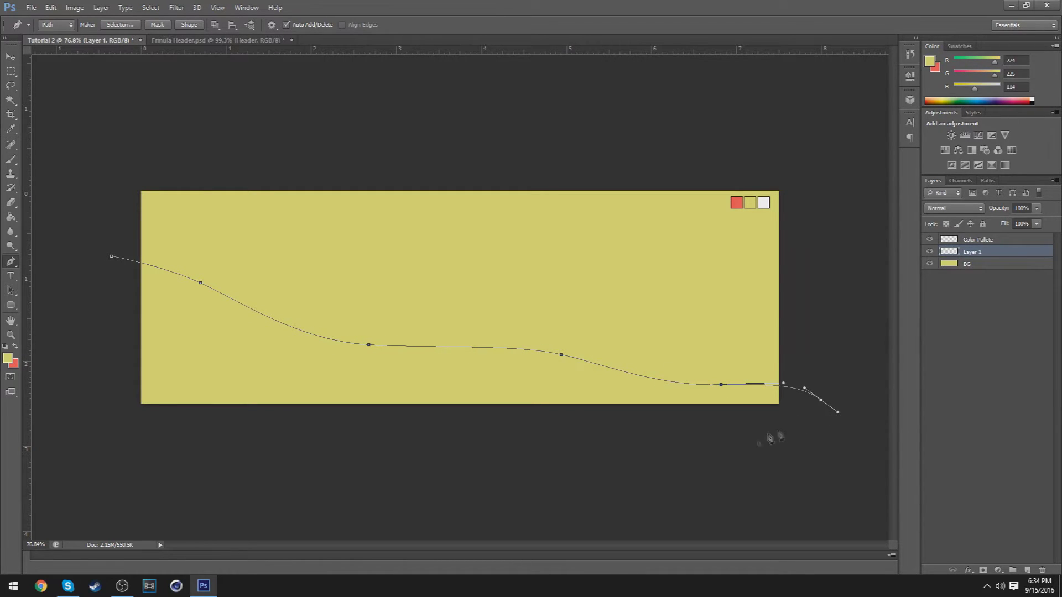
Close the path with corner points below the canvas and convert it to a selection.
left_click(555, 463)
left_click(377, 439)
left_click(230, 440)
left_click(132, 423)
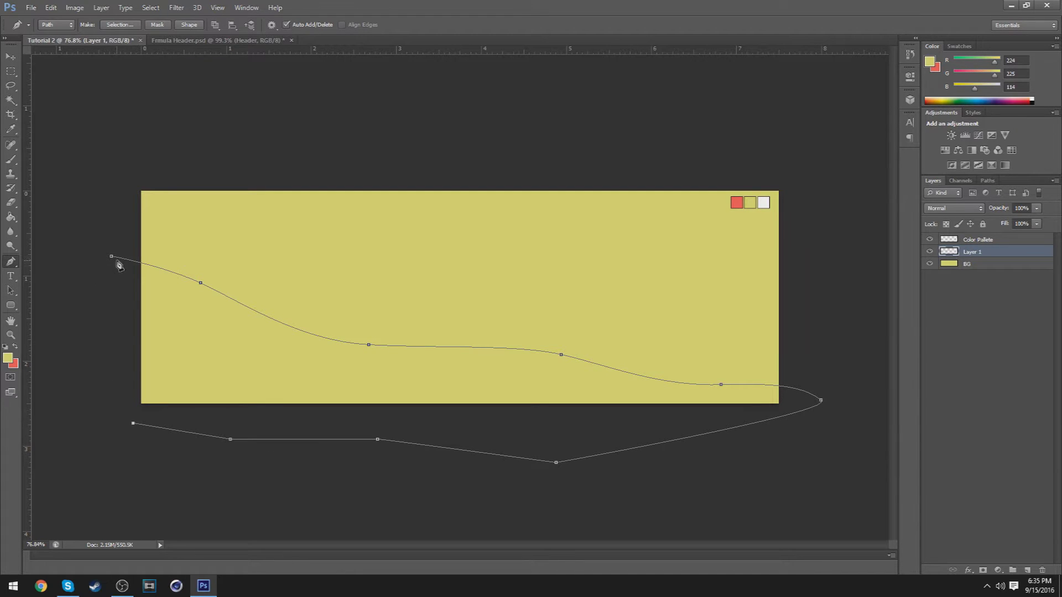
left_click_drag(111, 256, 144, 251)
right_click(211, 370)
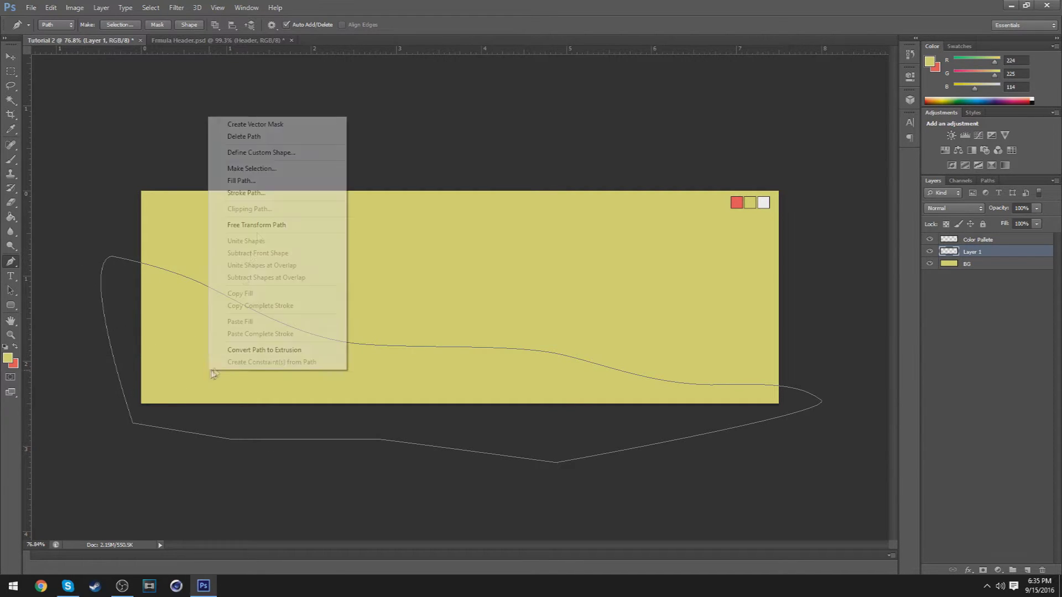
left_click(252, 168)
left_click(600, 172)
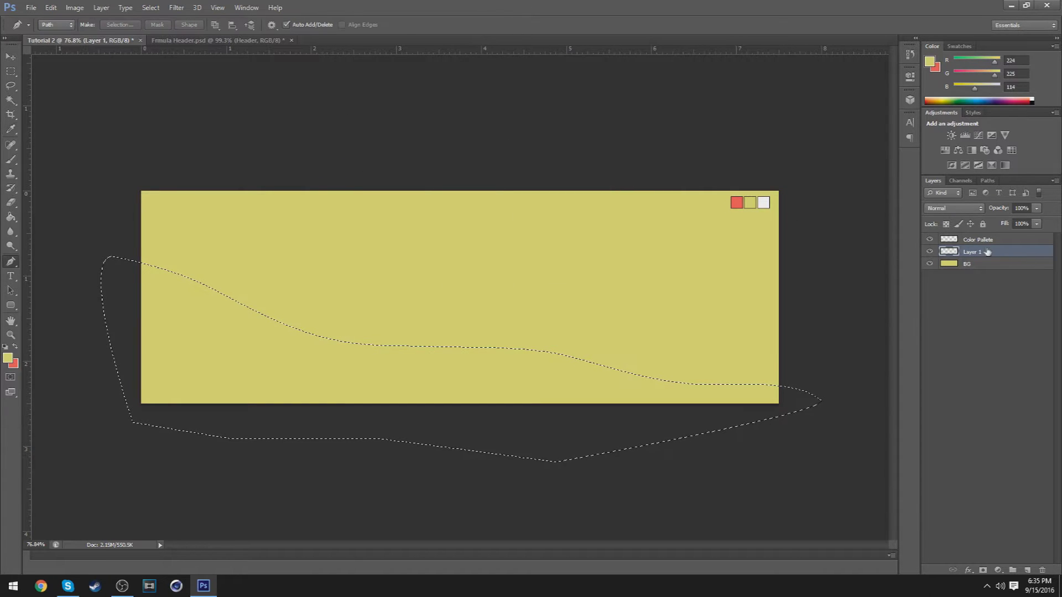
Fill the wave selection with a slightly darker sampled yellow and deselect.
left_click(13, 72)
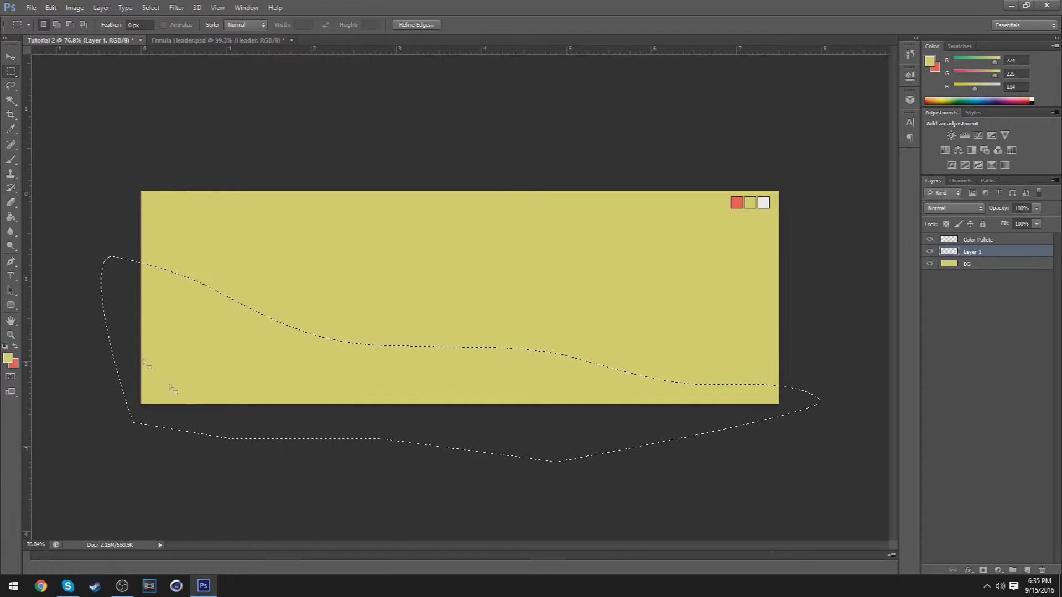
right_click(241, 339)
left_click(266, 494)
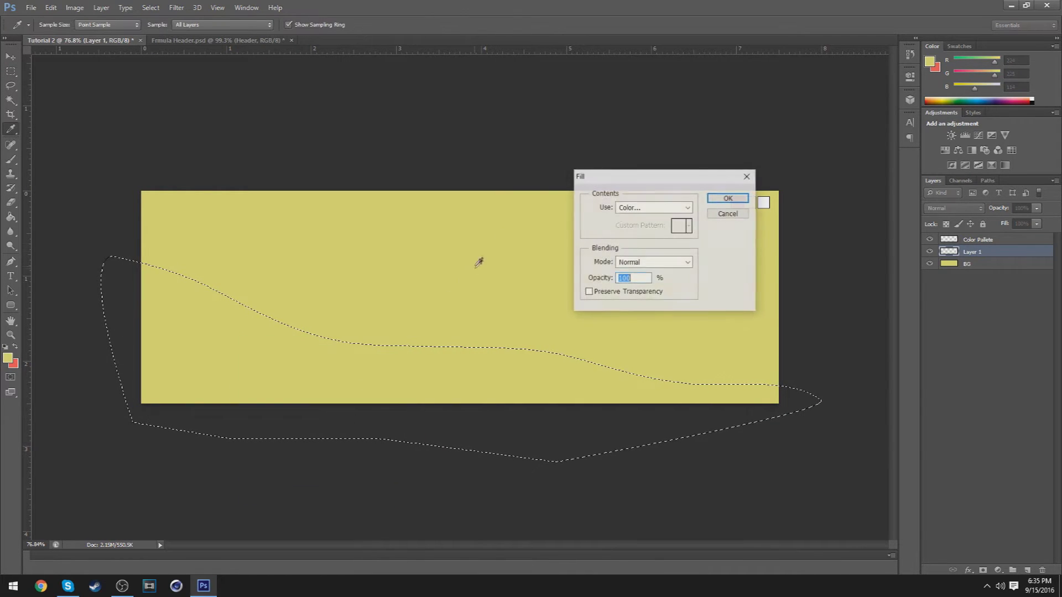
left_click(650, 207)
left_click(629, 237)
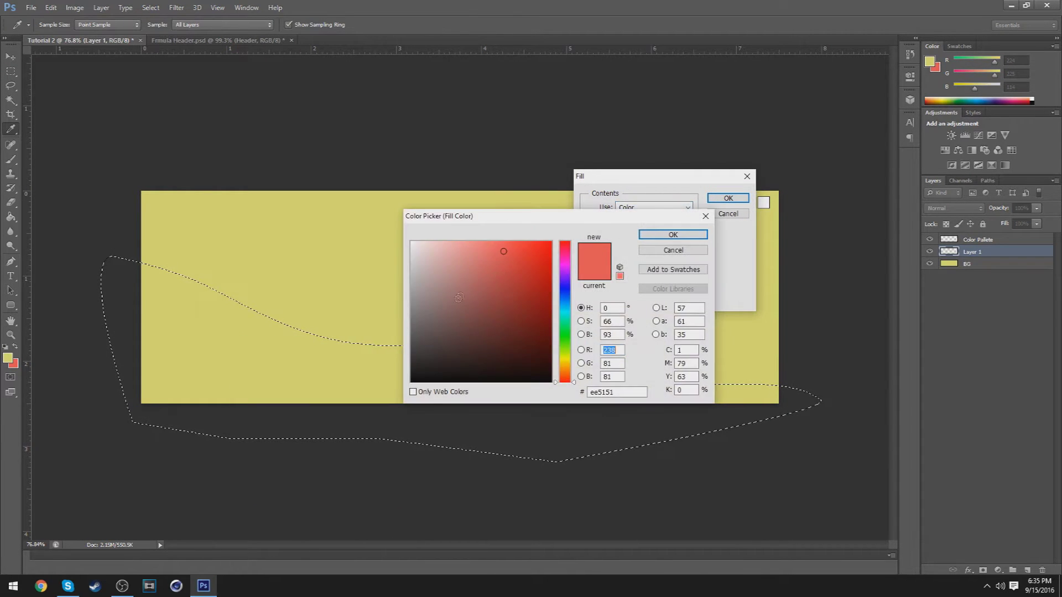
left_click(308, 244)
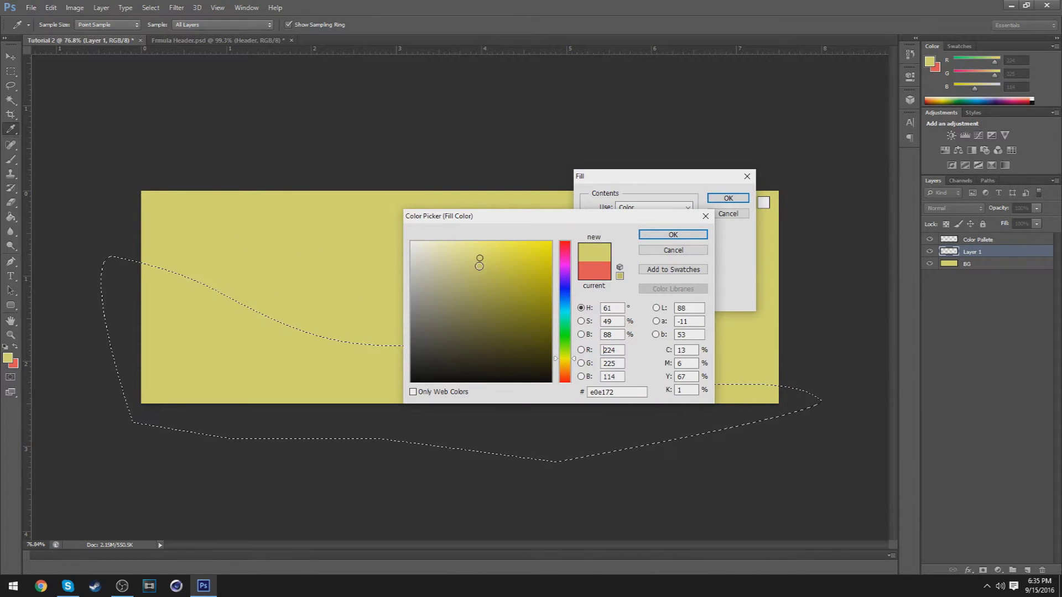
left_click(480, 266)
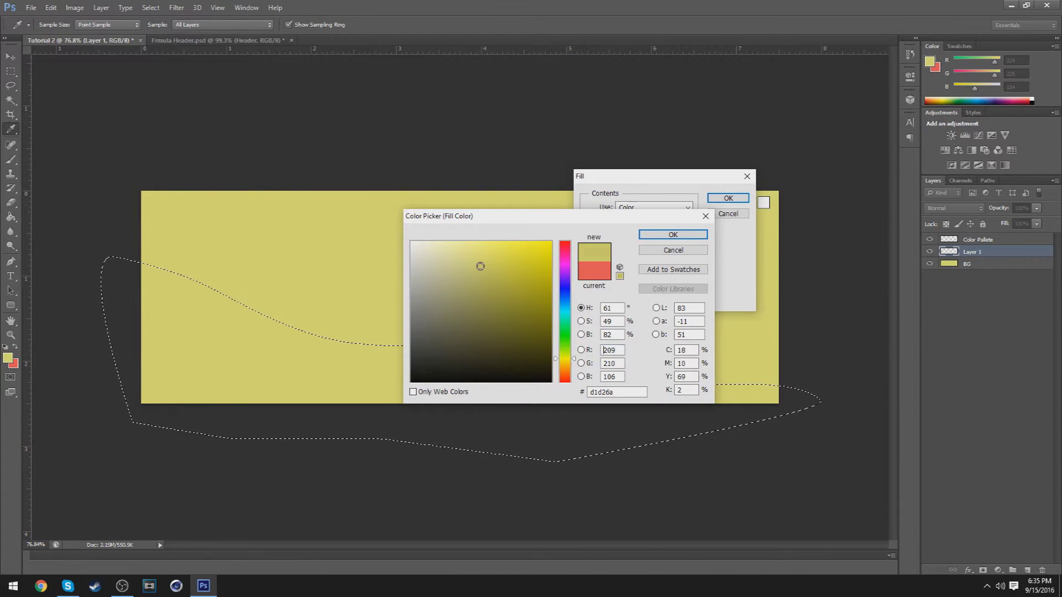
left_click(672, 235)
left_click(728, 198)
key("ctrl+d")
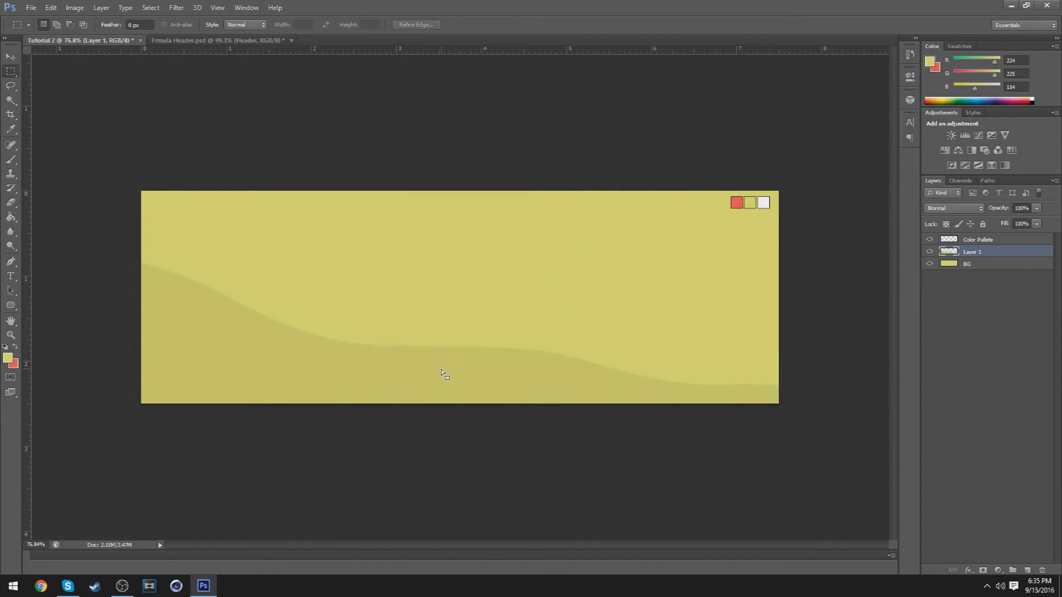
Add a Color Overlay of slightly darkened, sampled banner yellow to Layer 1.
key("z")
scroll(458, 365, "down", 1)
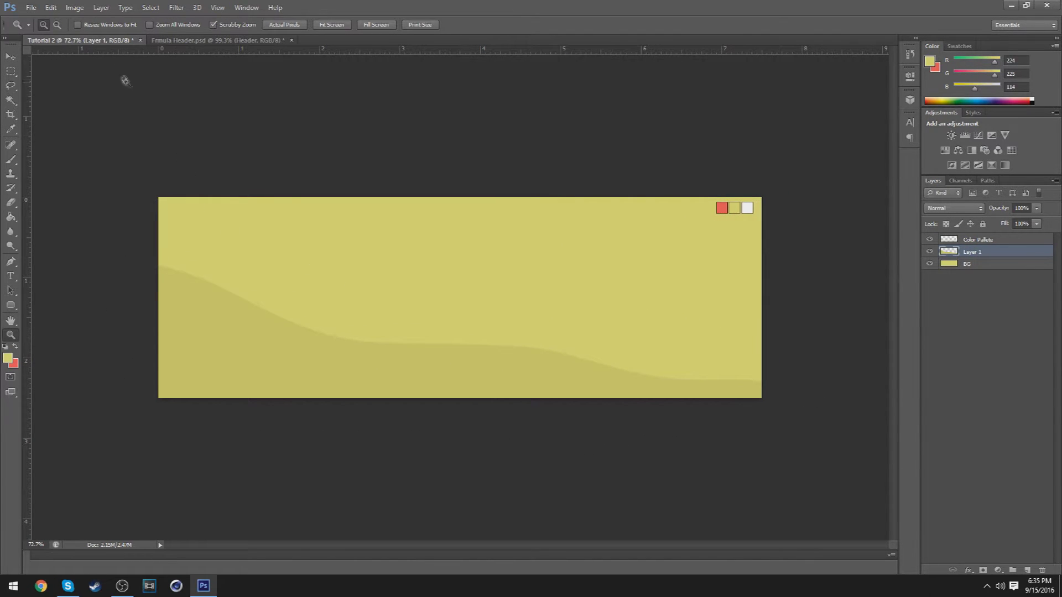
left_click(166, 40)
left_click(104, 42)
left_click(968, 570)
left_click(962, 515)
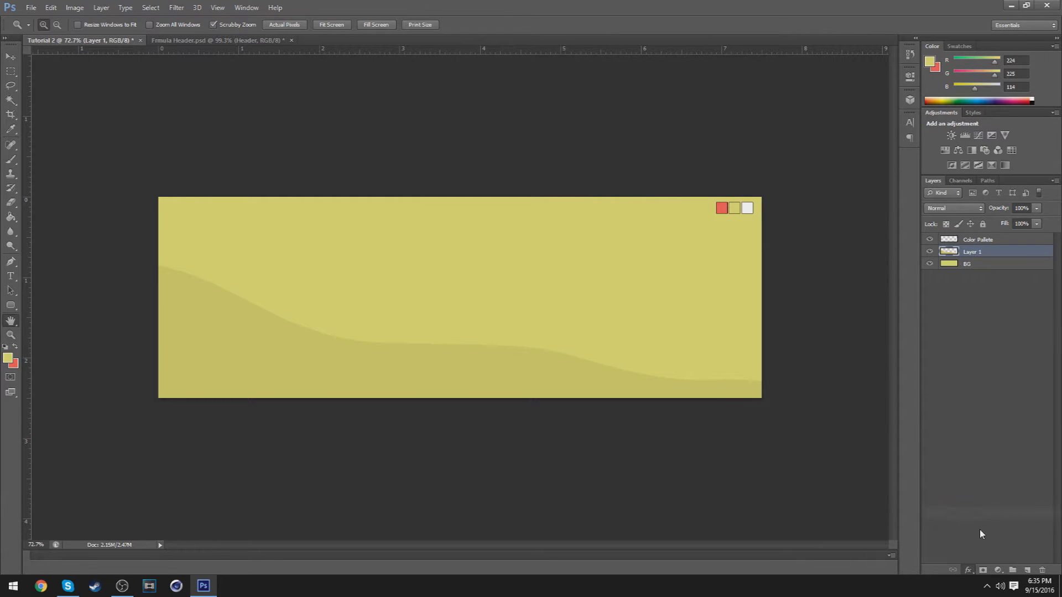
left_click(949, 364)
left_click(347, 263)
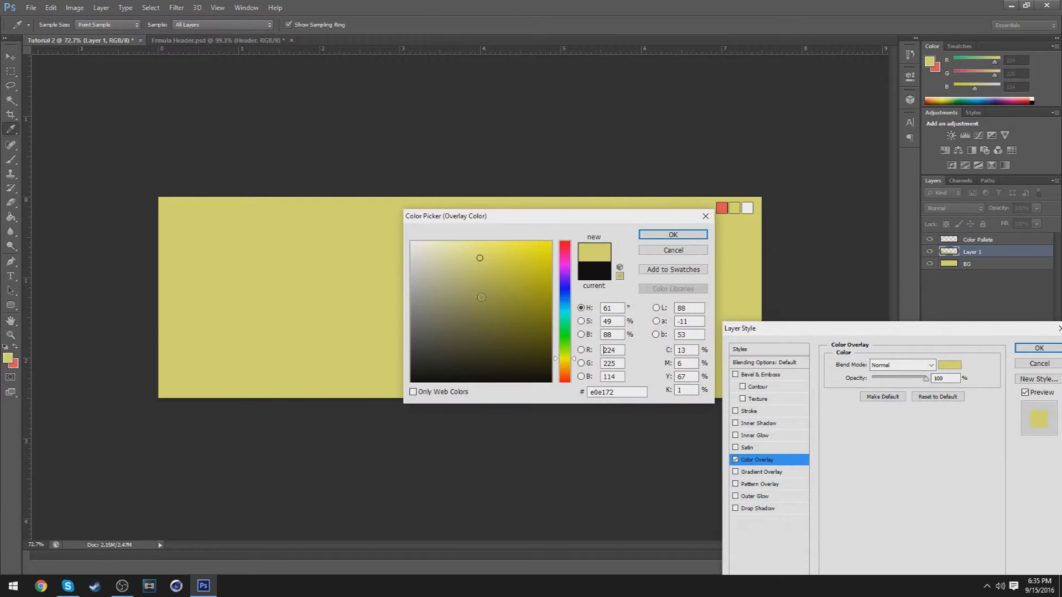
left_click_drag(479, 260, 479, 261)
left_click(644, 234)
left_click(1038, 349)
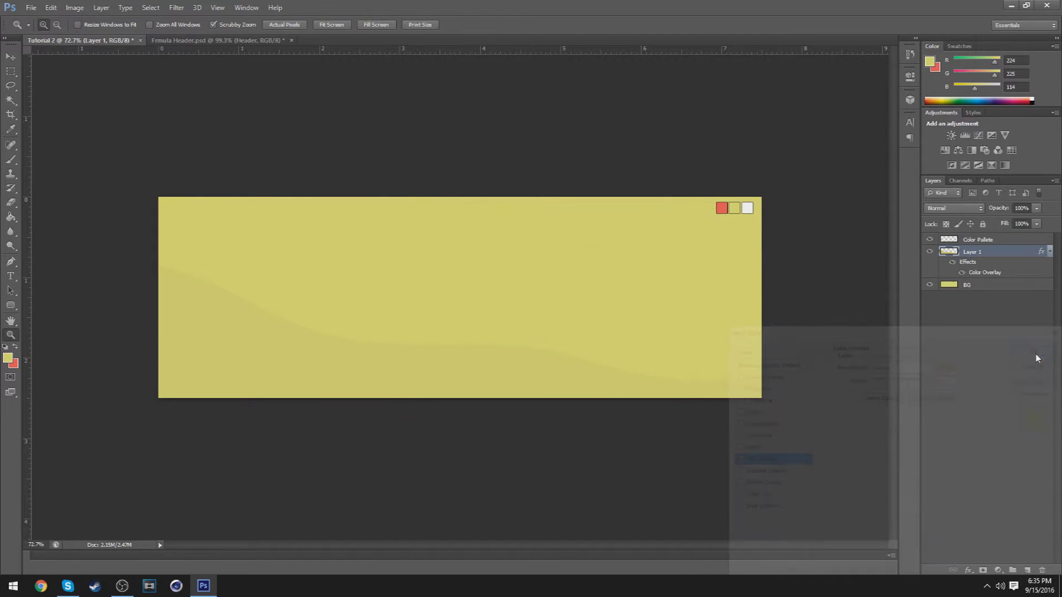
Convert the wave layer to a smart object, then rasterize it.
right_click(987, 259)
left_click(879, 217)
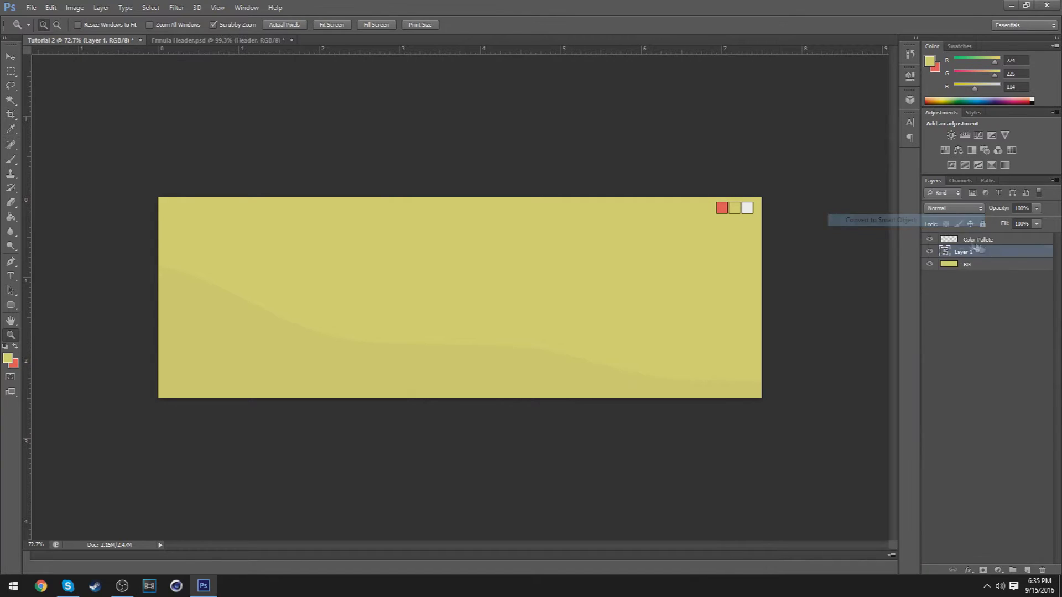
right_click(985, 253)
left_click(869, 265)
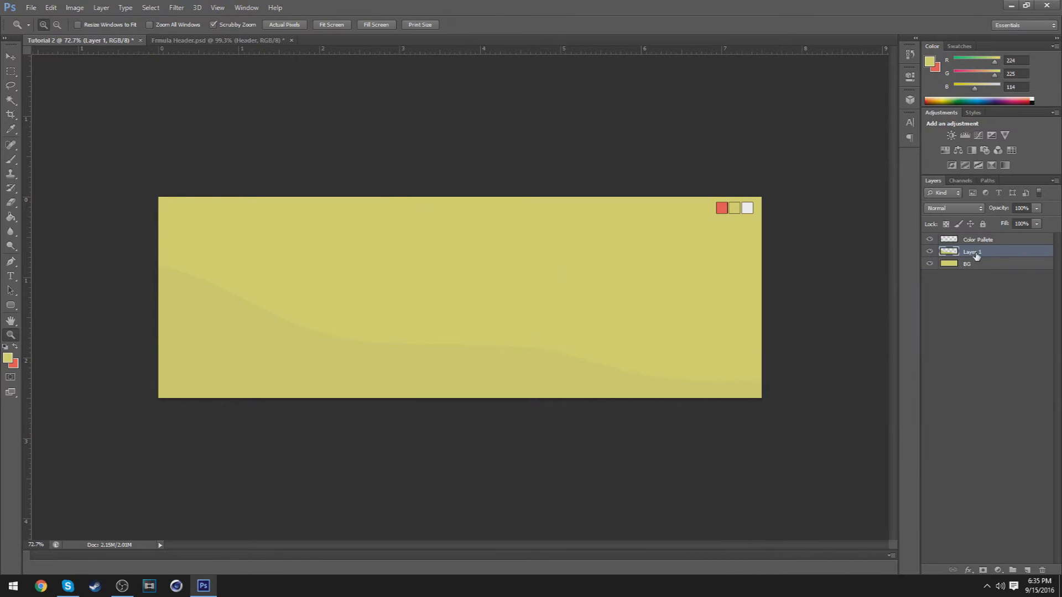
Rename the layer 'BG Shadow' and clip it to the BG layer.
double_click(975, 253)
type("BG Shadow")
key("Return")
right_click(1008, 252)
left_click(934, 289)
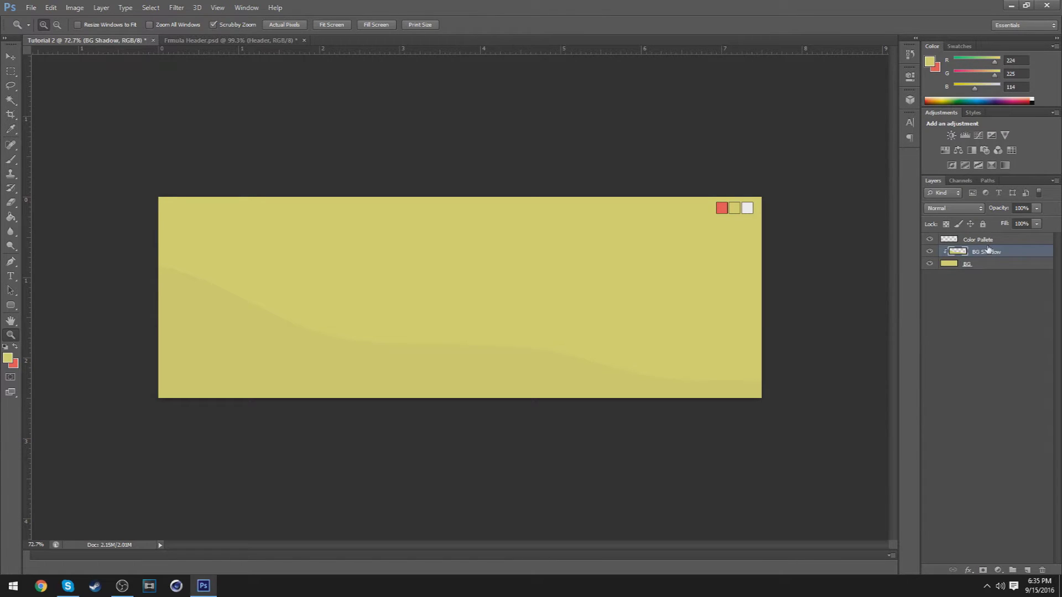
left_click(420, 341)
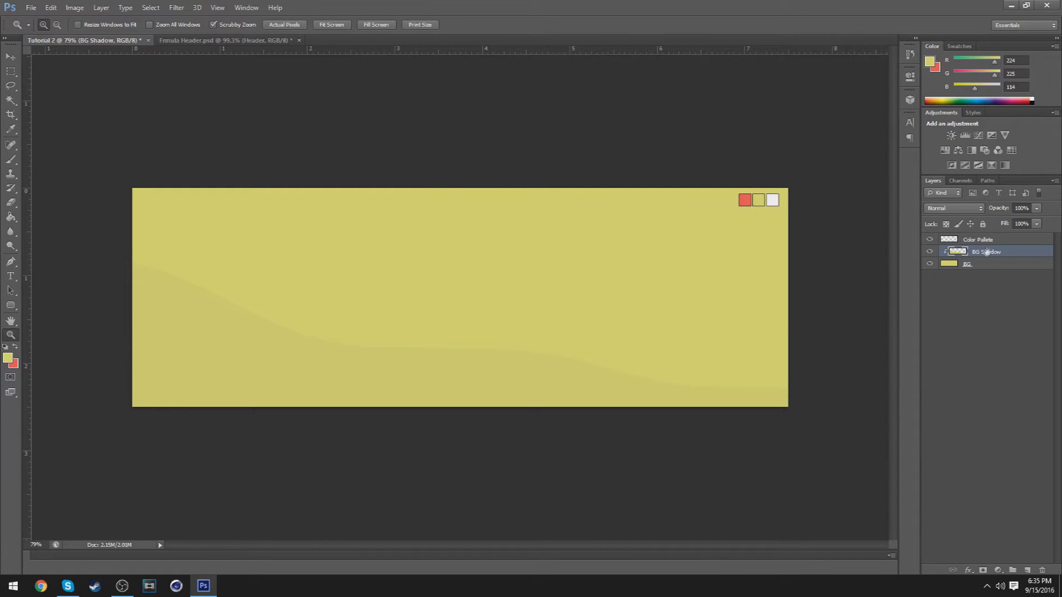
Add a new layer named 'BG Lighting' and sample white from the palette.
left_click(1027, 570)
key("b")
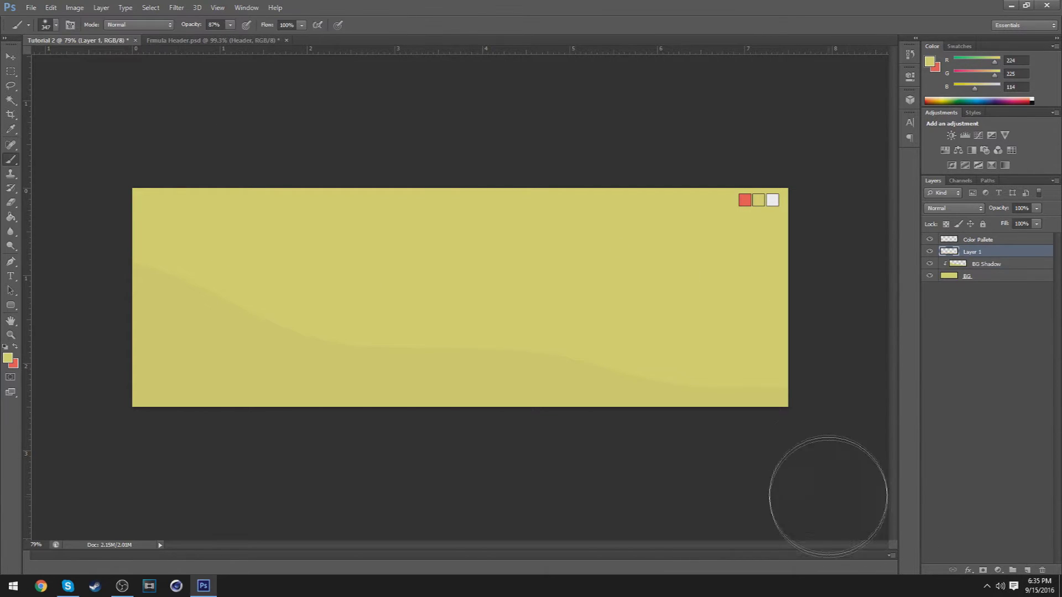
key("z")
scroll(509, 349, "down", 2)
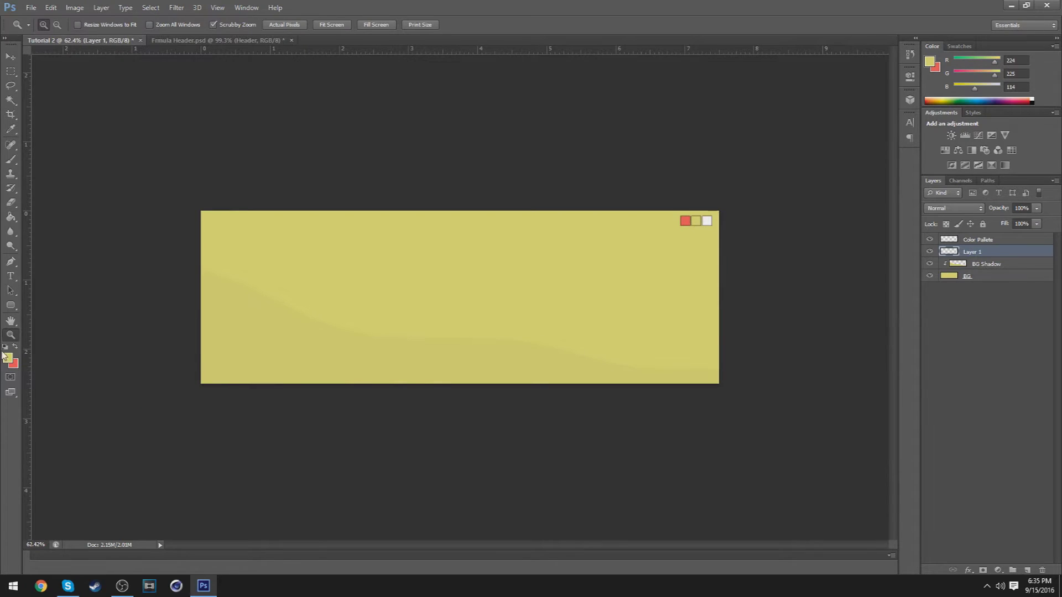
key("i")
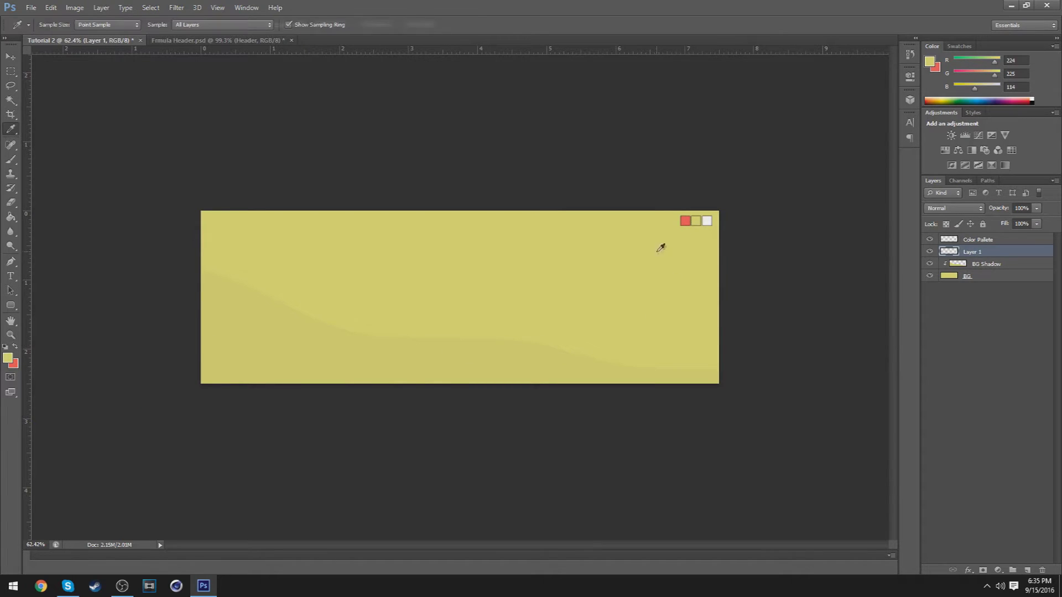
left_click(707, 219)
key("b")
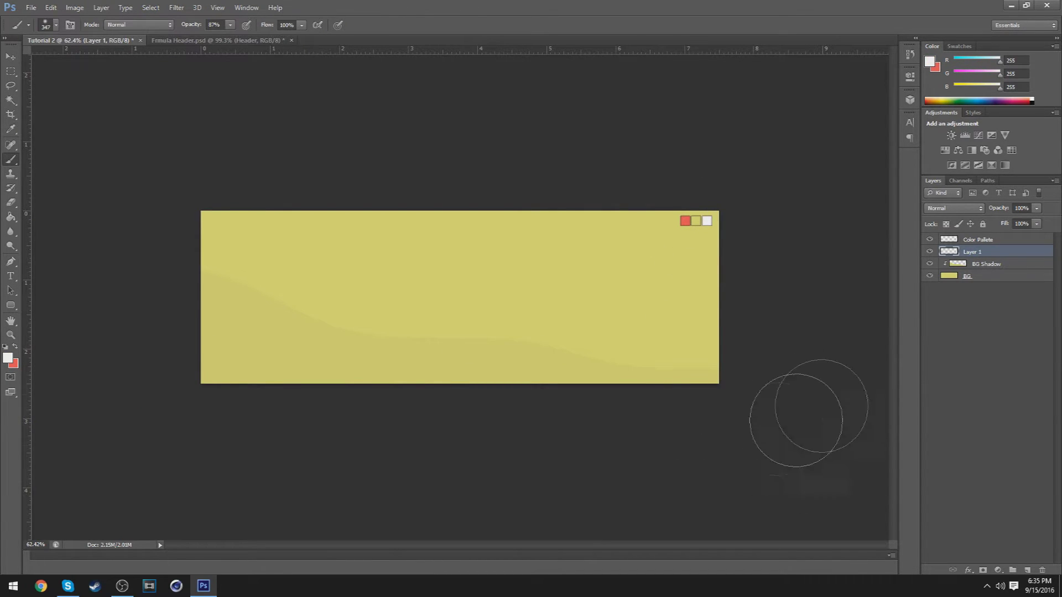
double_click(971, 252)
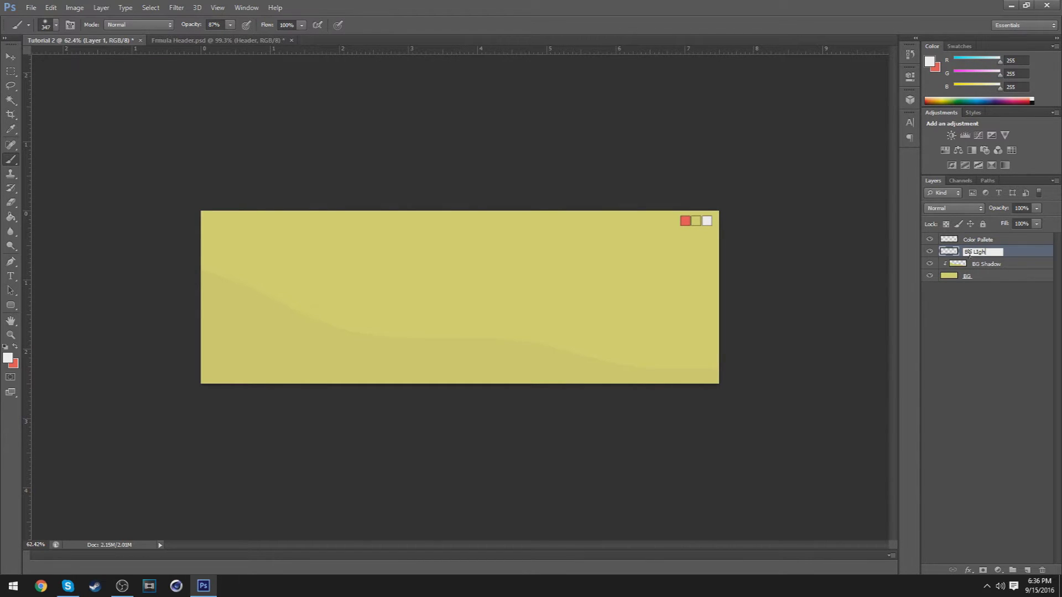
type("BG Lighting")
key("Return")
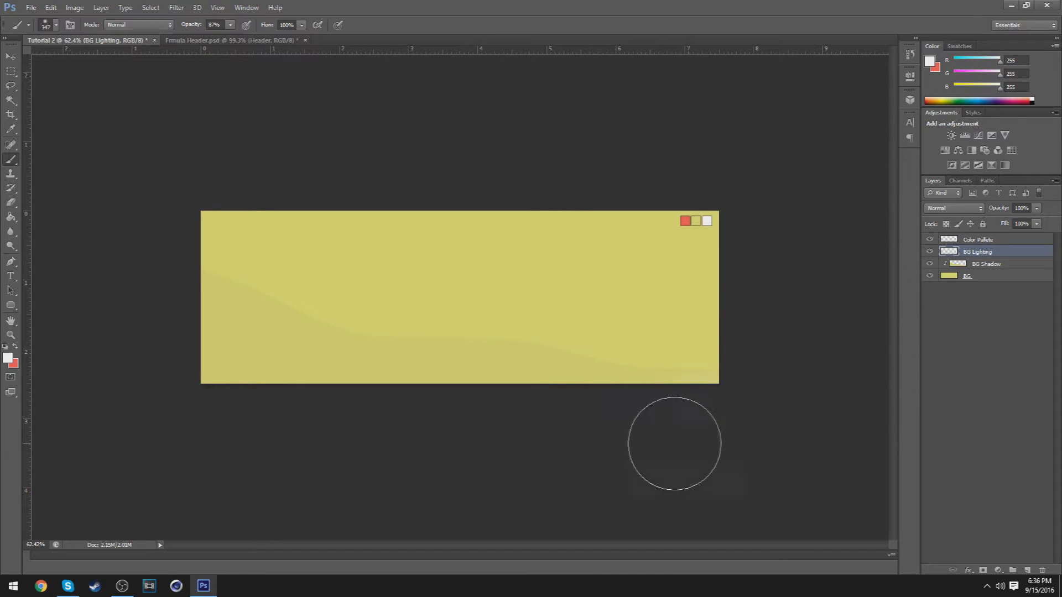
Paint soft white light along the top and bottom edges with a ~741 px brush.
left_click_drag(524, 317, 593, 300)
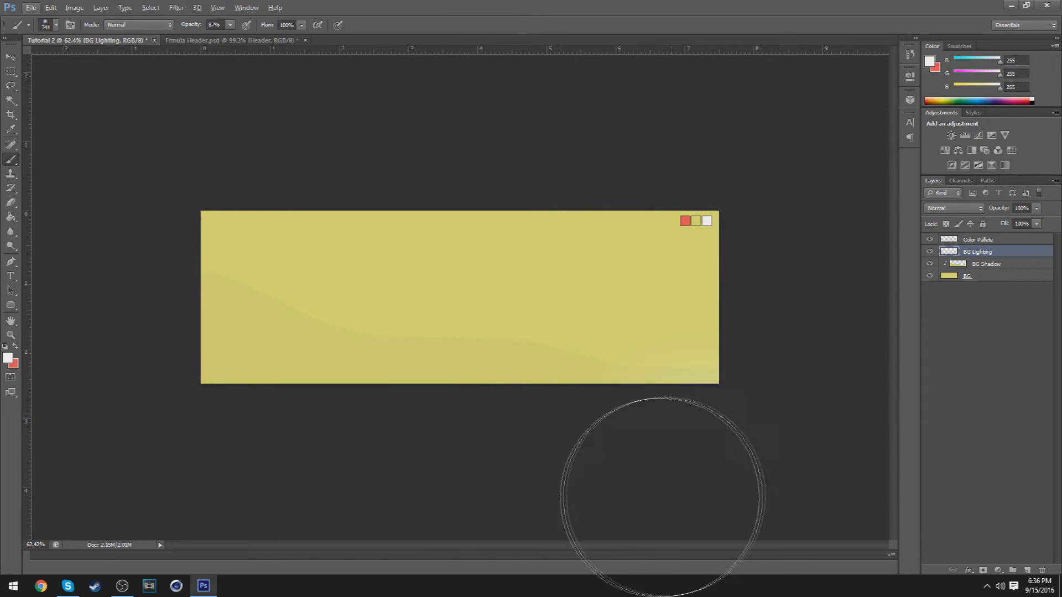
mouse_move(330, 500)
left_mouse_down()
mouse_move(691, 462)
mouse_move(699, 473)
mouse_move(608, 457)
left_mouse_up()
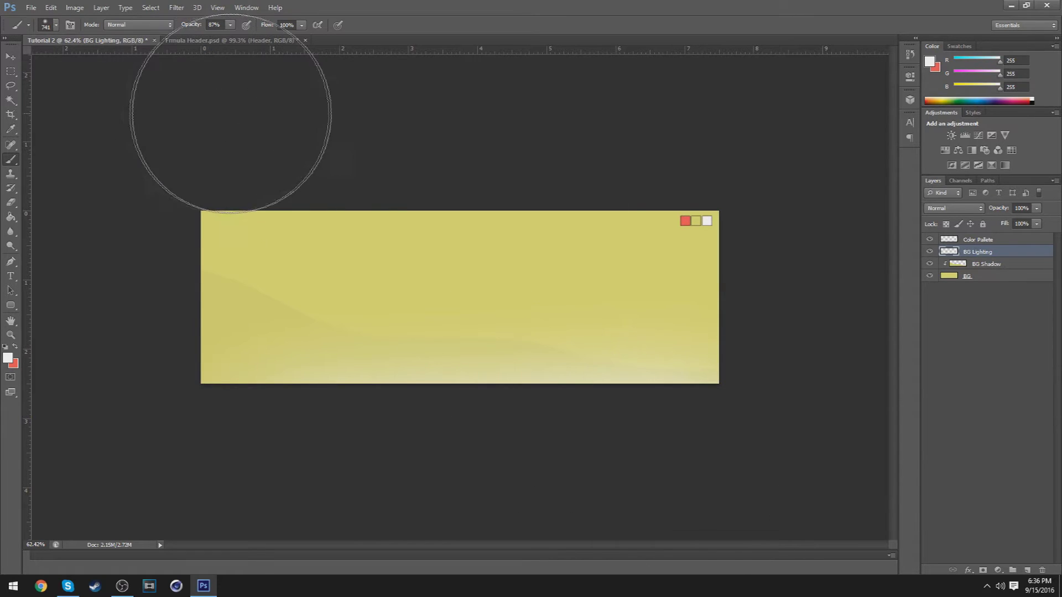
mouse_move(225, 118)
left_mouse_down()
mouse_move(208, 118)
mouse_move(351, 130)
mouse_move(501, 116)
mouse_move(624, 123)
mouse_move(640, 154)
left_mouse_up()
key("z")
left_click_drag(476, 288, 492, 281)
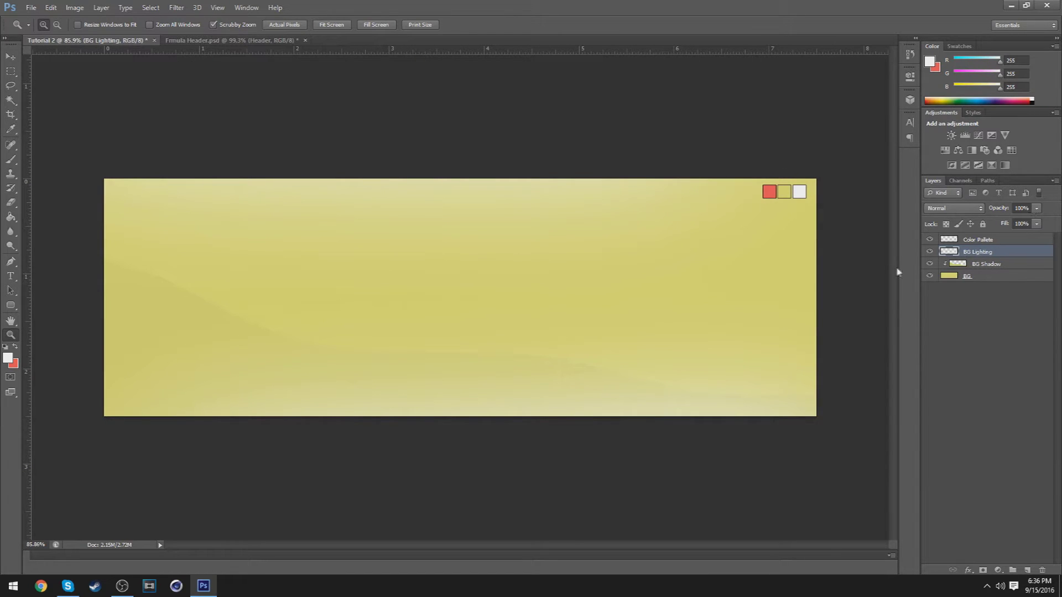
Lower BG Lighting's opacity to about 50% and compare with the reference header.
left_click(1037, 209)
left_click_drag(1008, 224, 1005, 222)
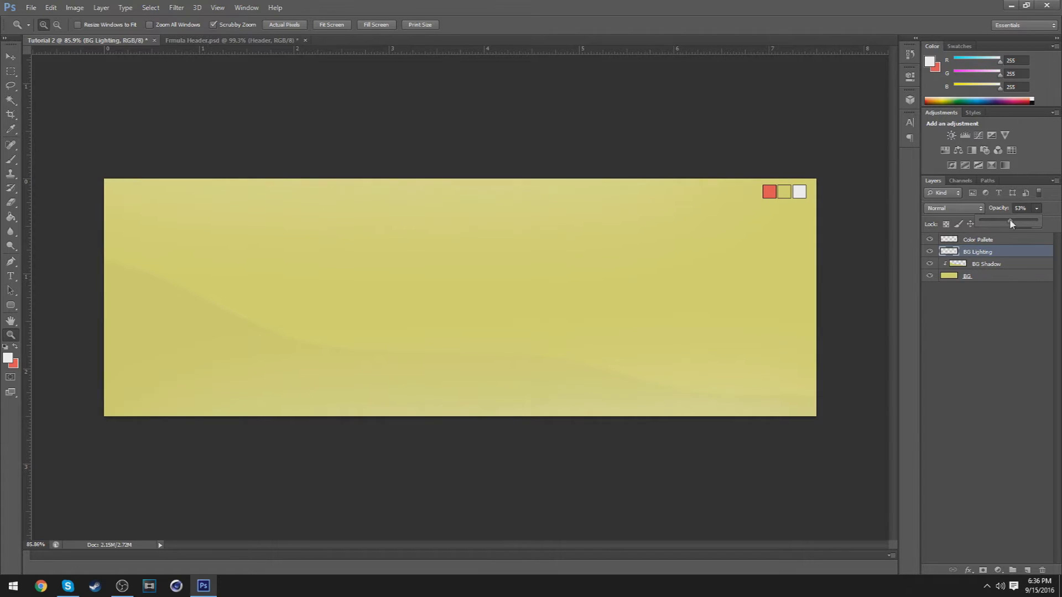
left_click(1001, 383)
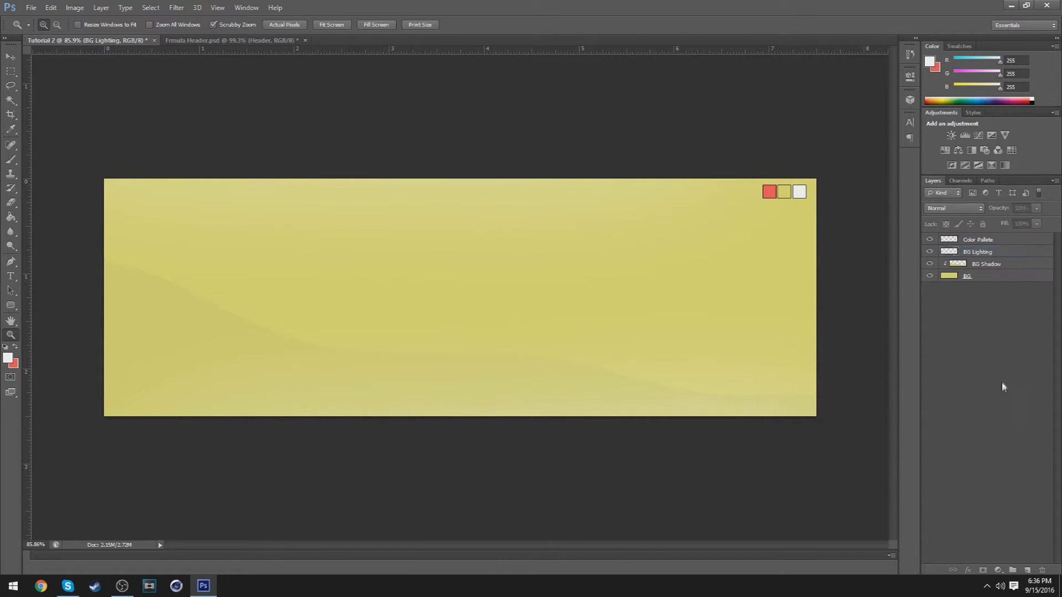
left_click(997, 251)
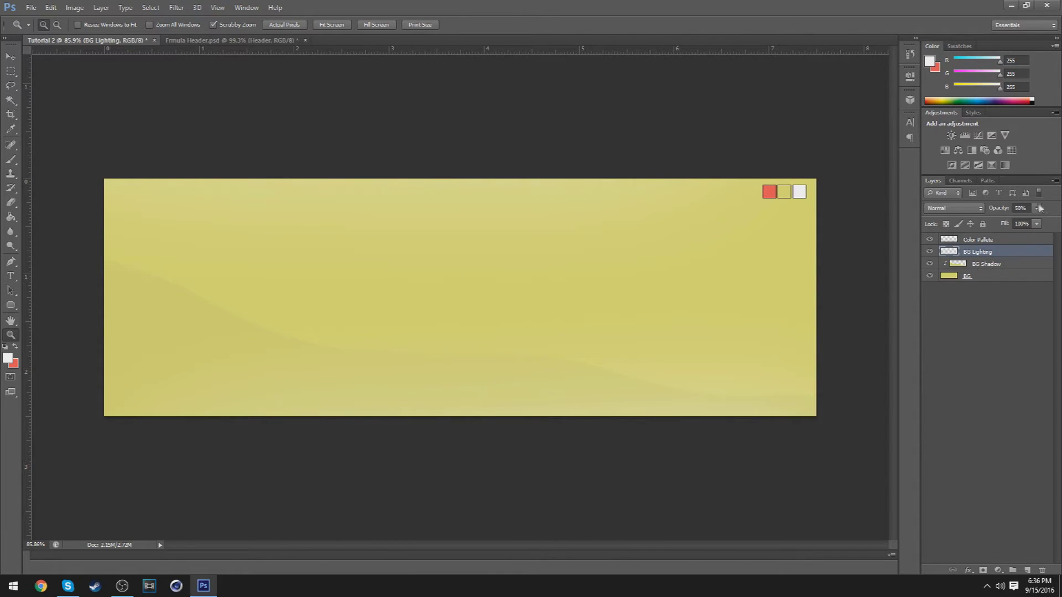
left_click(1040, 208)
left_click(990, 241)
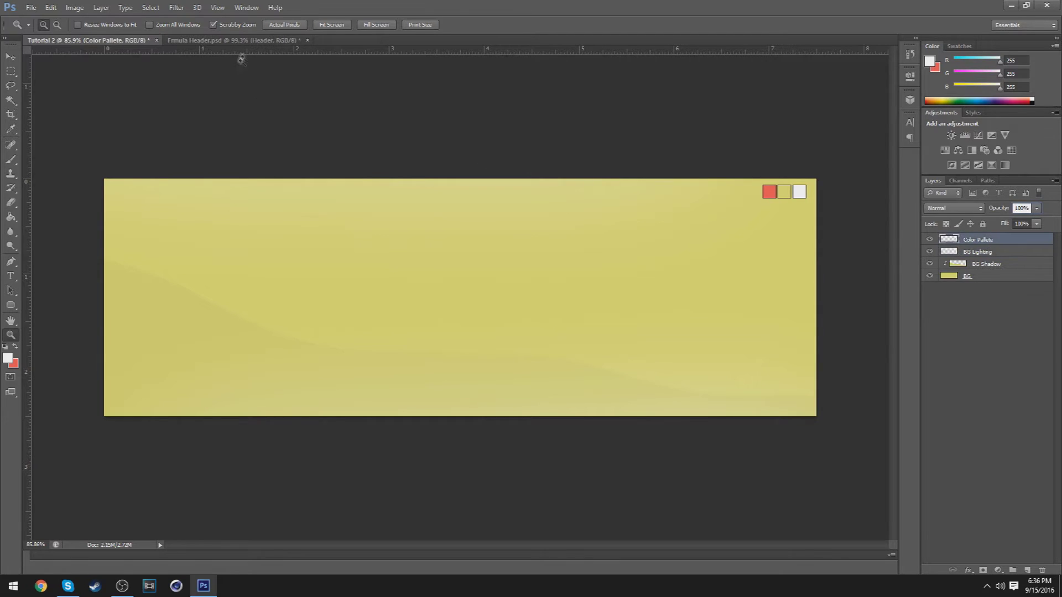
left_click(250, 40)
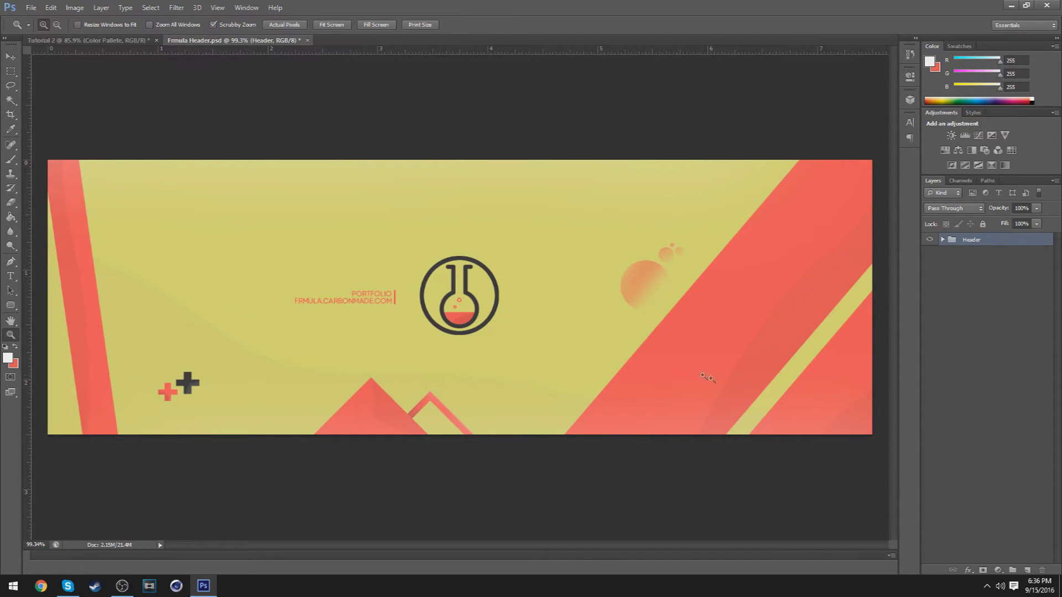
left_click(122, 43)
left_click_drag(475, 237, 451, 291)
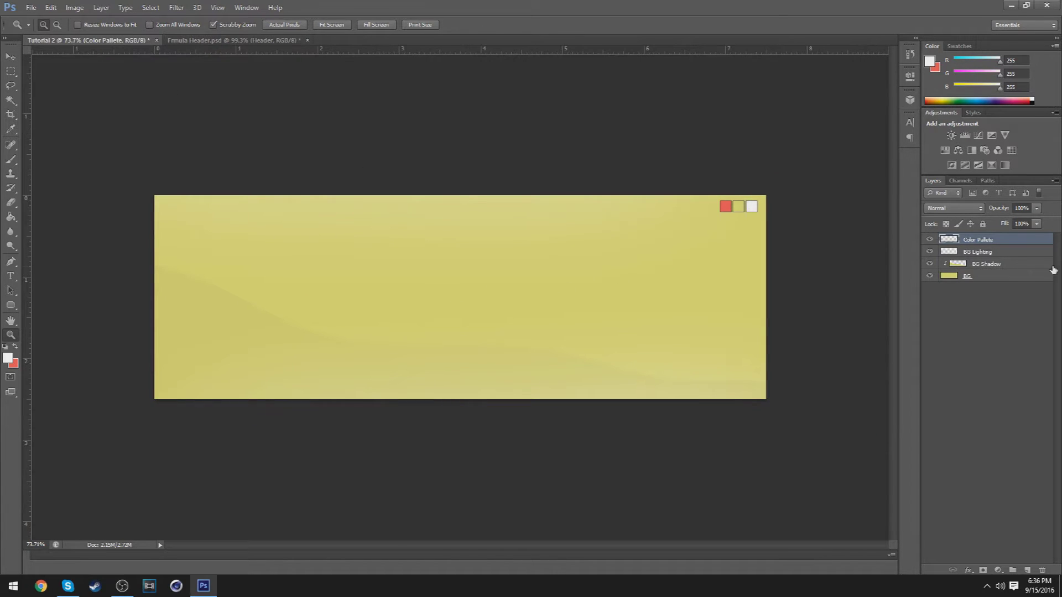
Add a new layer above BG Lighting and marquee a wide rectangle across the banner.
left_click(1012, 252)
left_click(1027, 570)
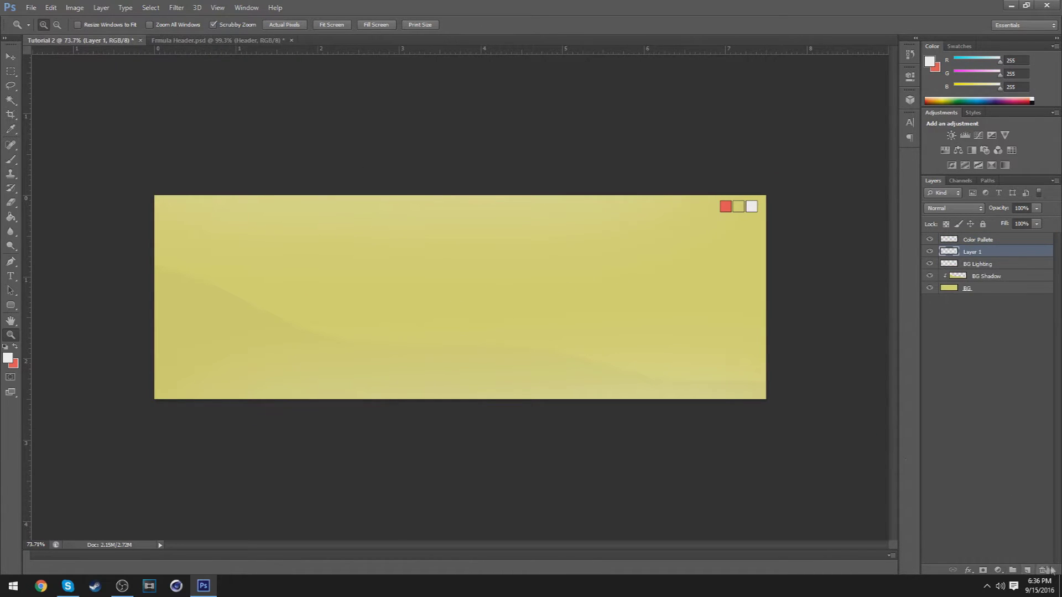
left_click(11, 71)
left_click_drag(362, 161, 425, 362)
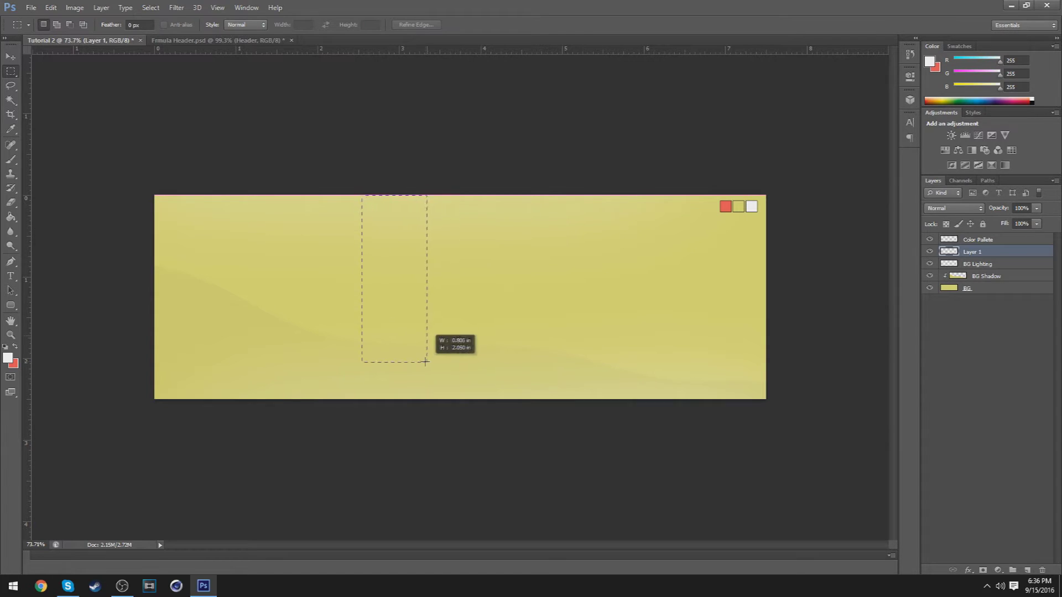
left_click(112, 76)
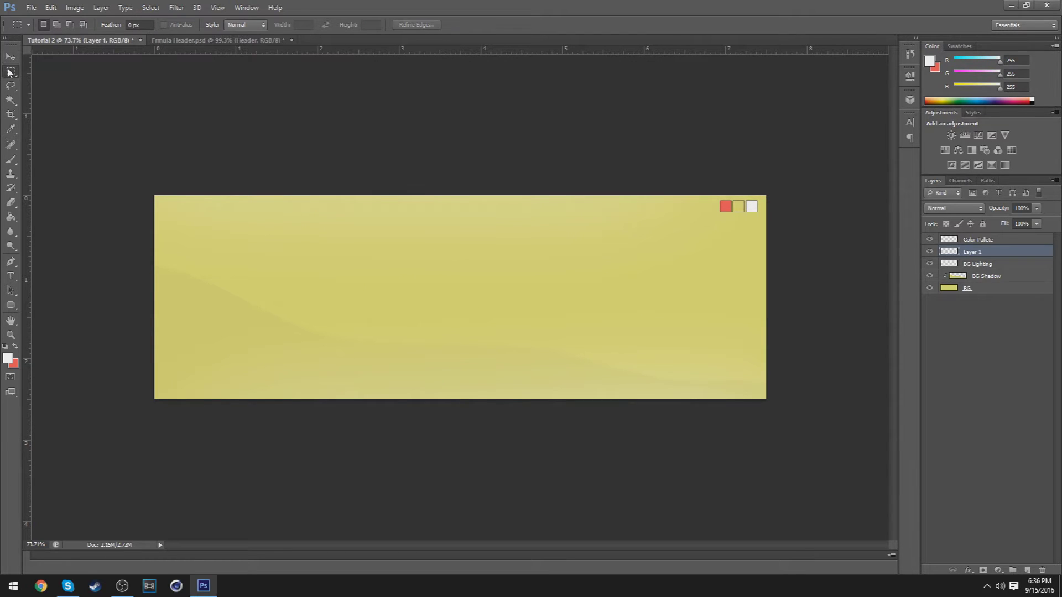
left_click_drag(195, 225, 739, 317)
left_click_drag(686, 279, 680, 301)
Fill the rectangular selection with the red palette swatch colour.
right_click(680, 289)
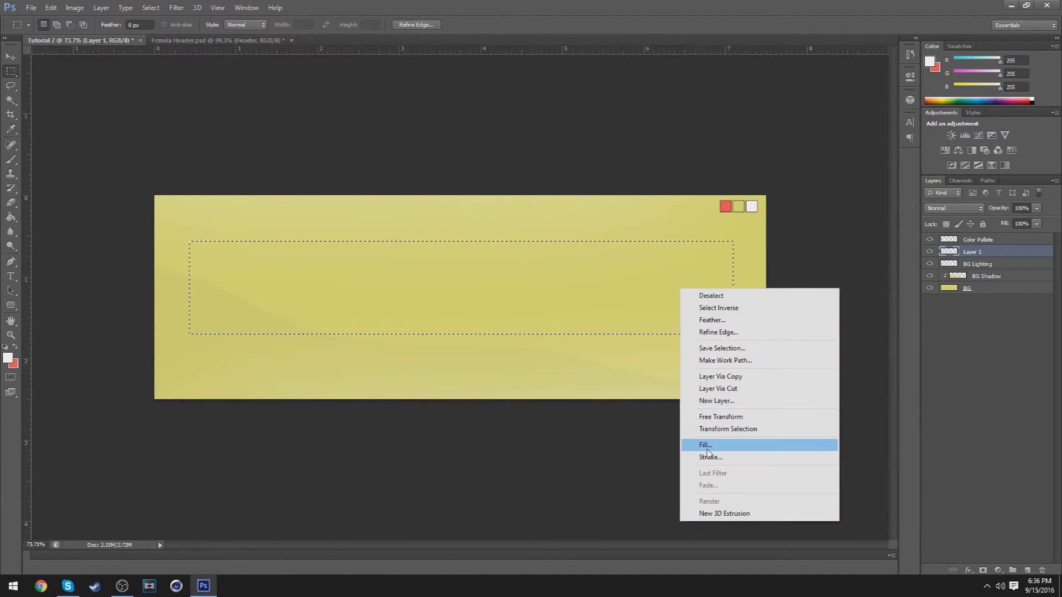
left_click(706, 445)
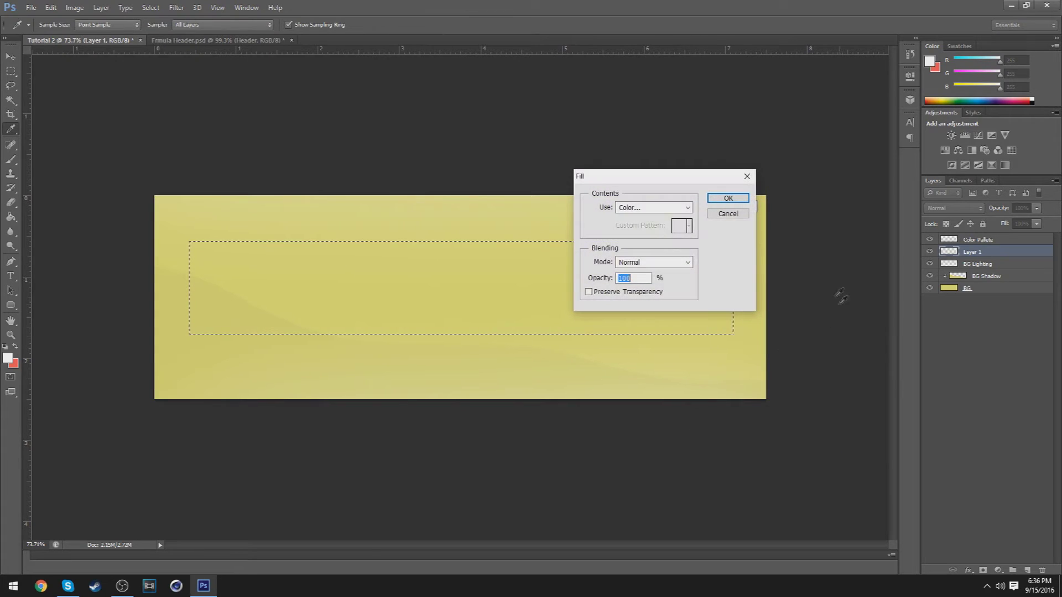
left_click(647, 208)
left_click(642, 239)
left_click(649, 208)
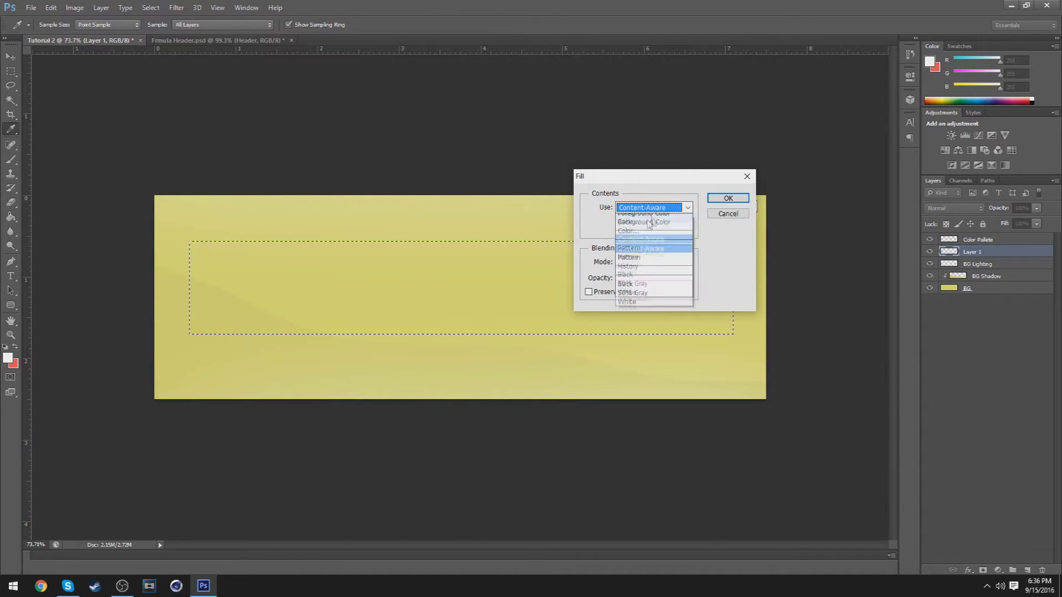
left_click(675, 182)
left_click_drag(664, 176, 573, 174)
left_click(560, 206)
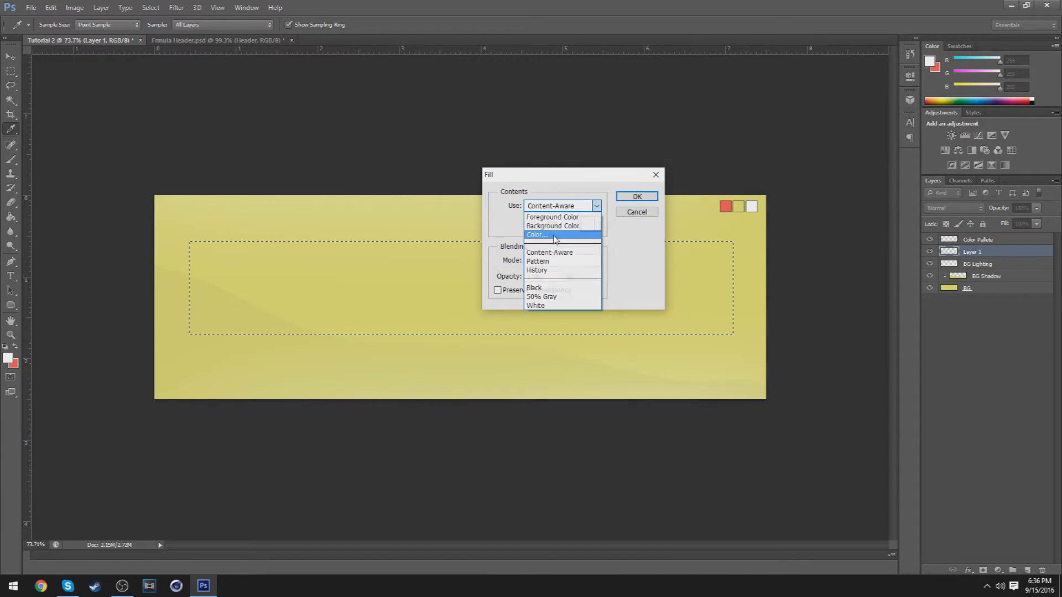
left_click(551, 236)
left_click(725, 207)
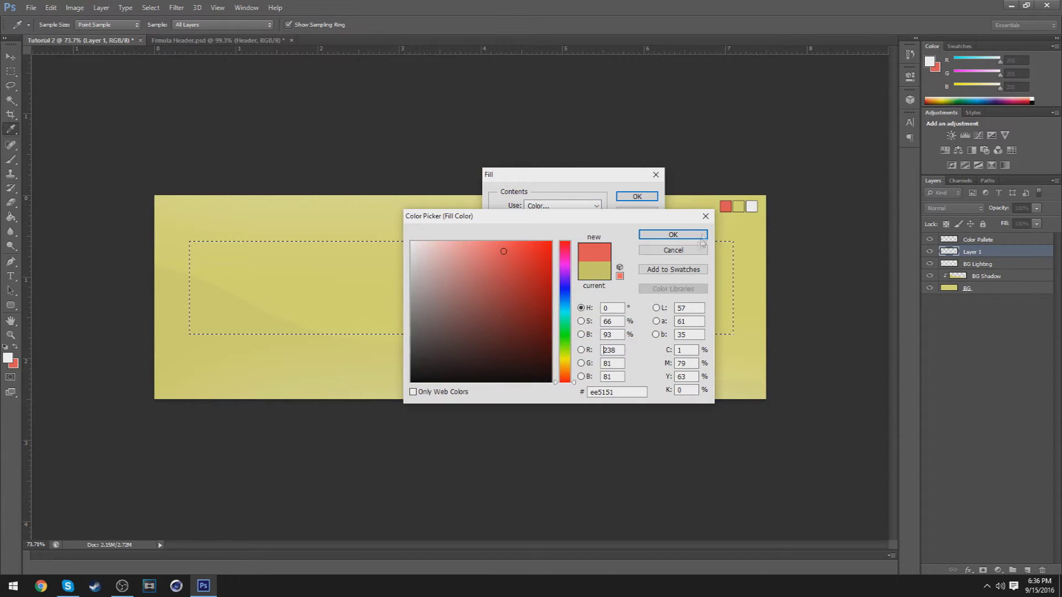
left_click(637, 196)
After checking the reference, Free Transform the red rectangle to -45° and shift it.
key("m")
key("z")
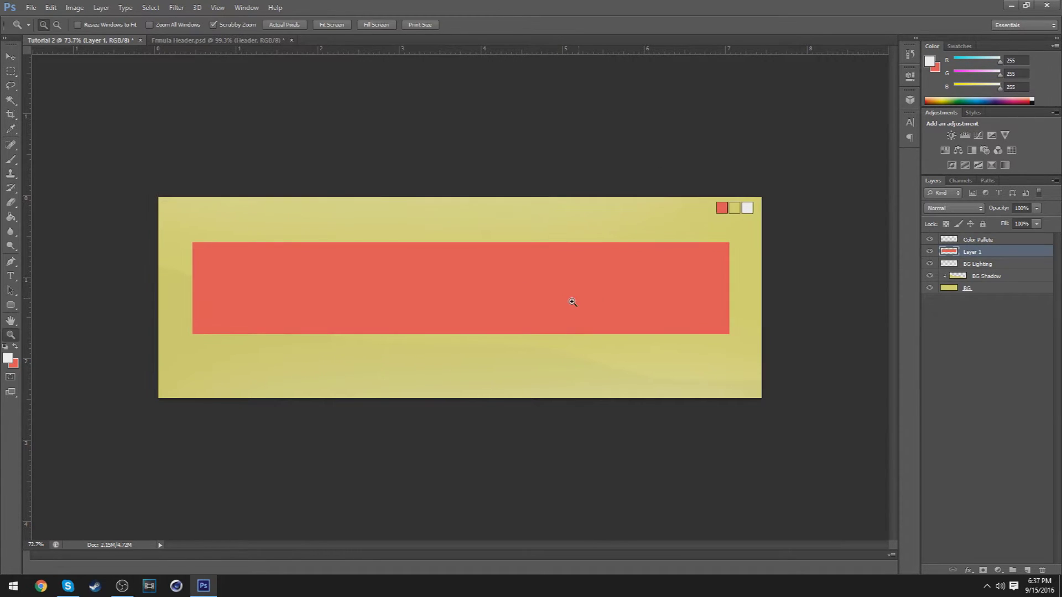
left_click(168, 40)
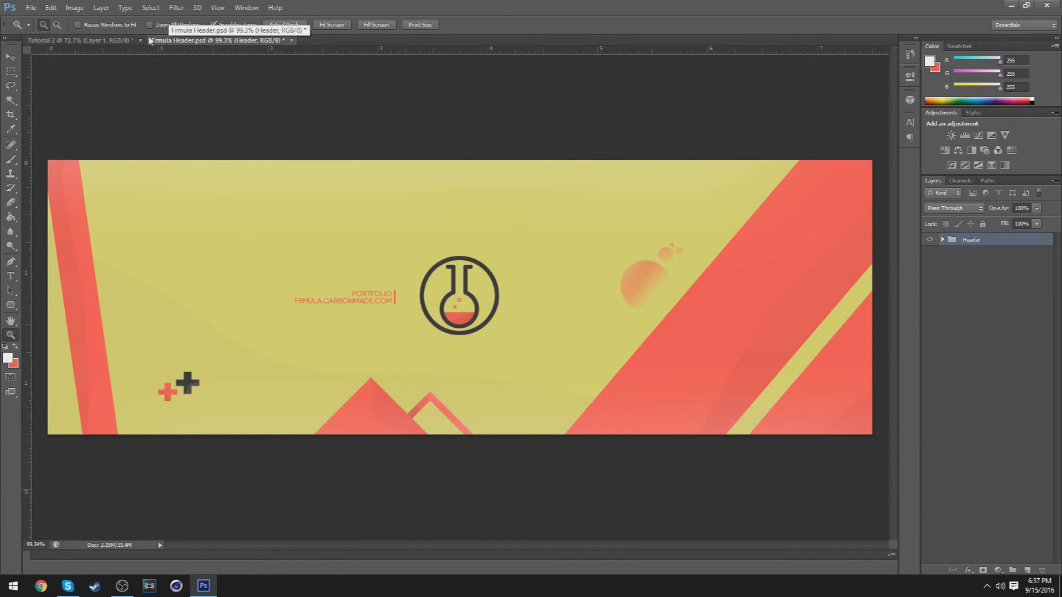
left_click(118, 41)
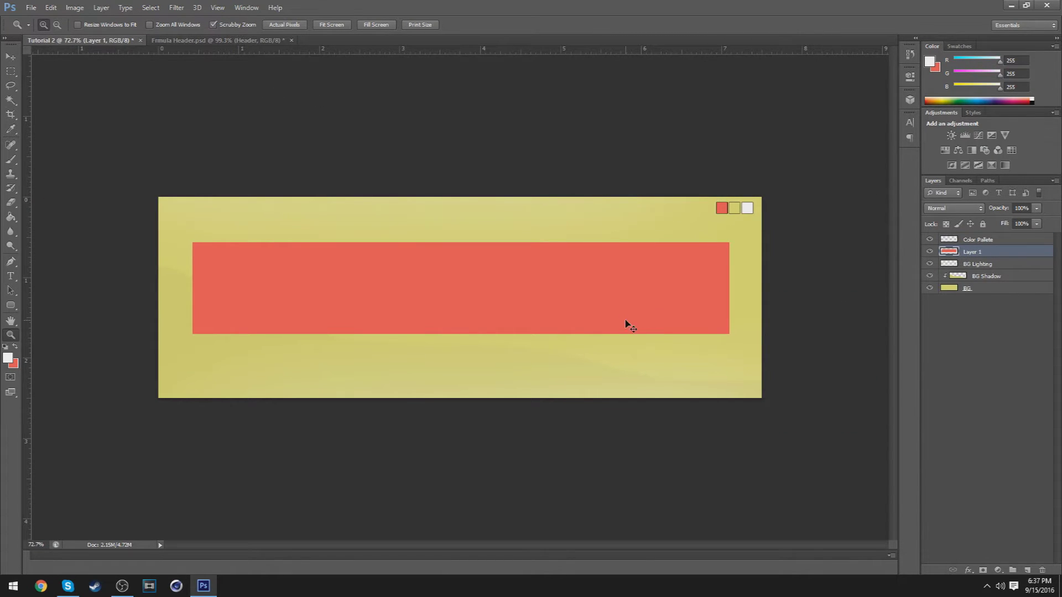
key("ctrl+t")
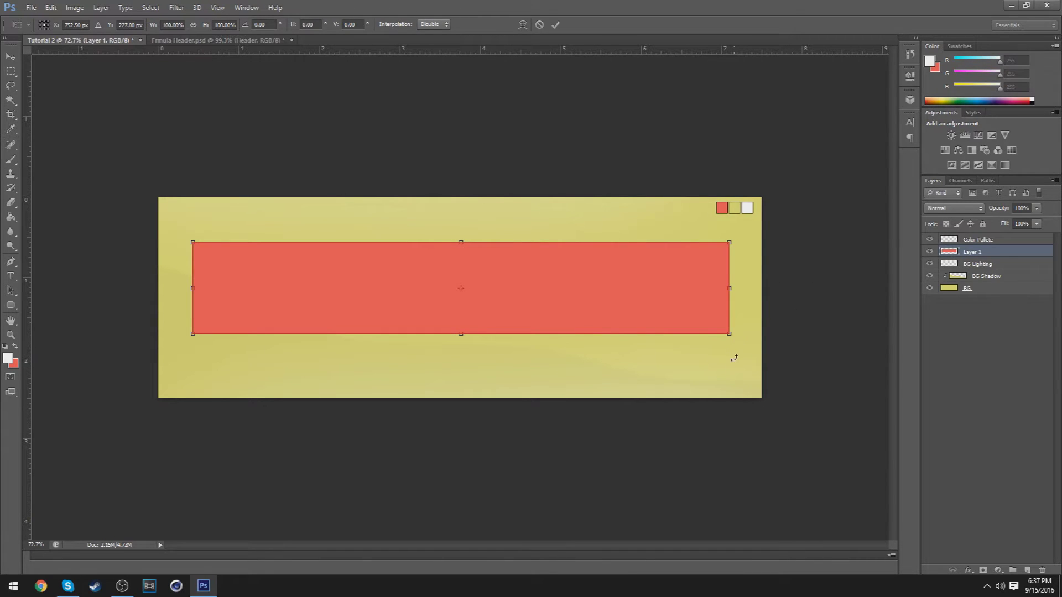
left_click_drag(734, 358, 757, 115)
left_click_drag(578, 196, 718, 226)
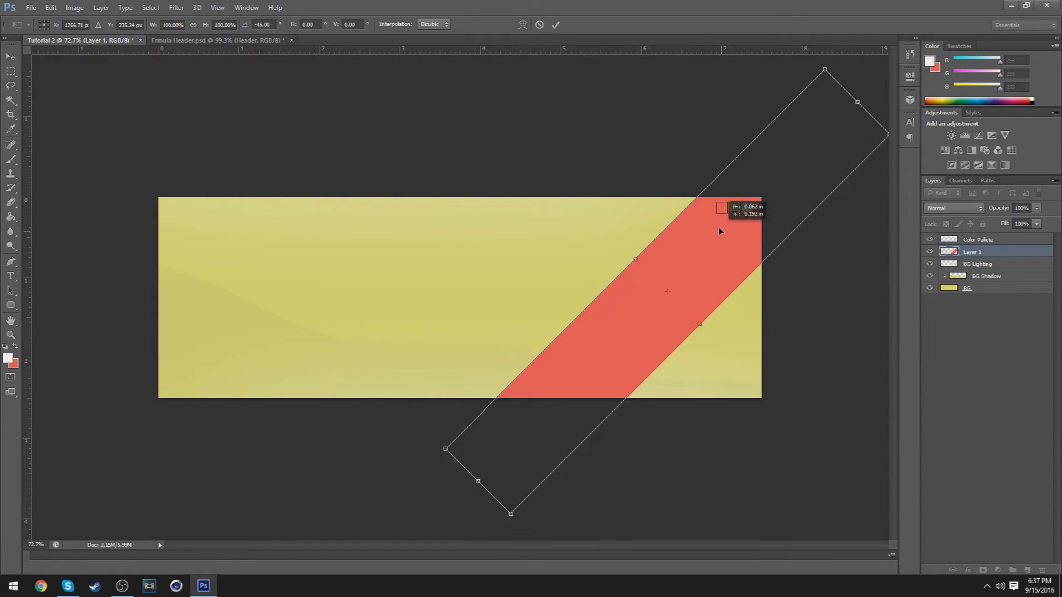
Re-transform the band to -45° and move it toward the upper right.
left_click(219, 41)
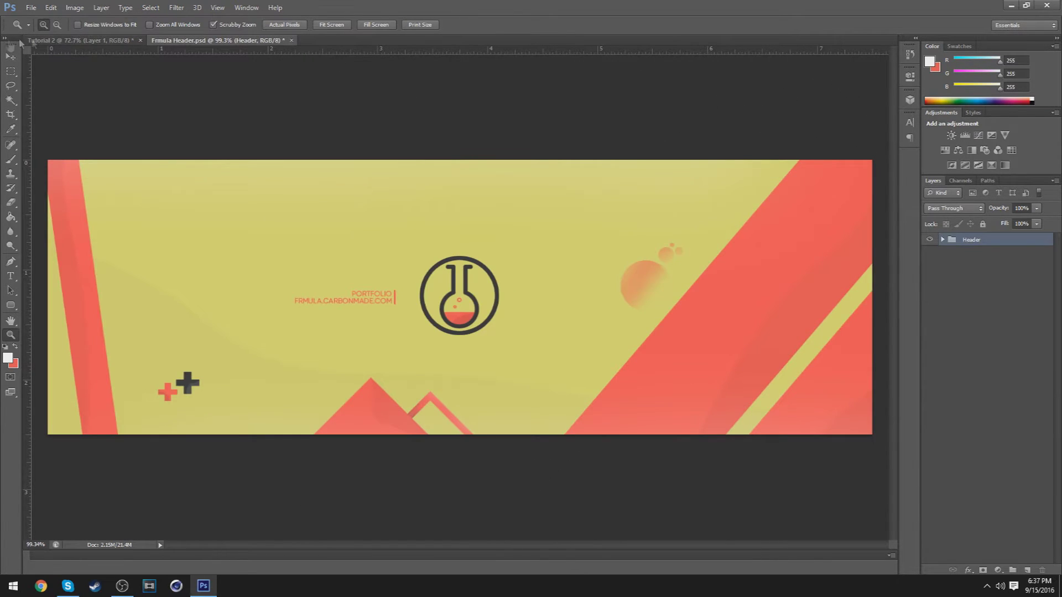
left_click(80, 40)
key("ctrl+t")
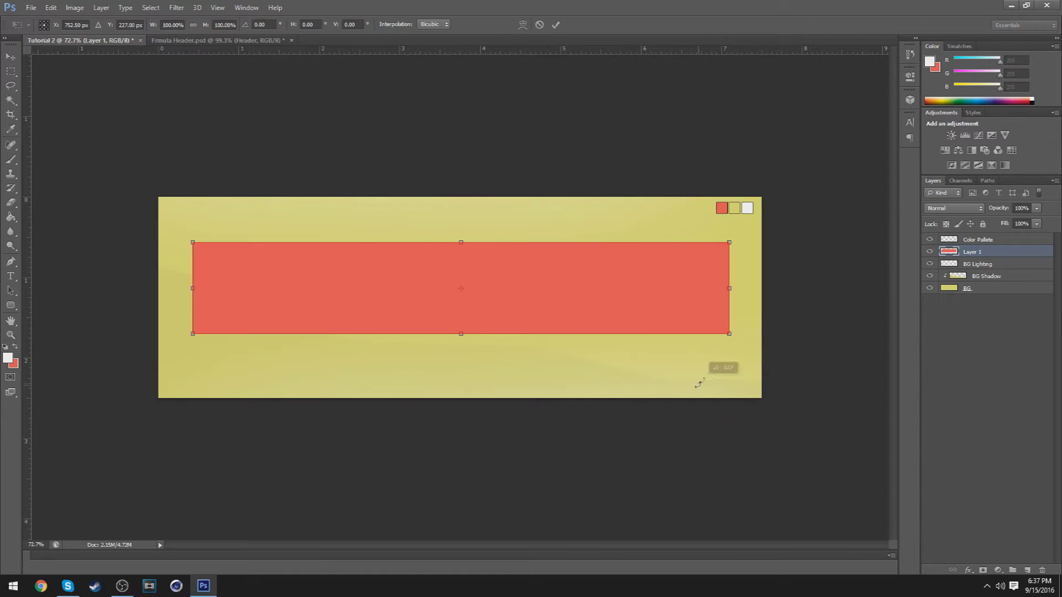
left_click_drag(699, 379, 827, 161)
left_click_drag(518, 213, 728, 233)
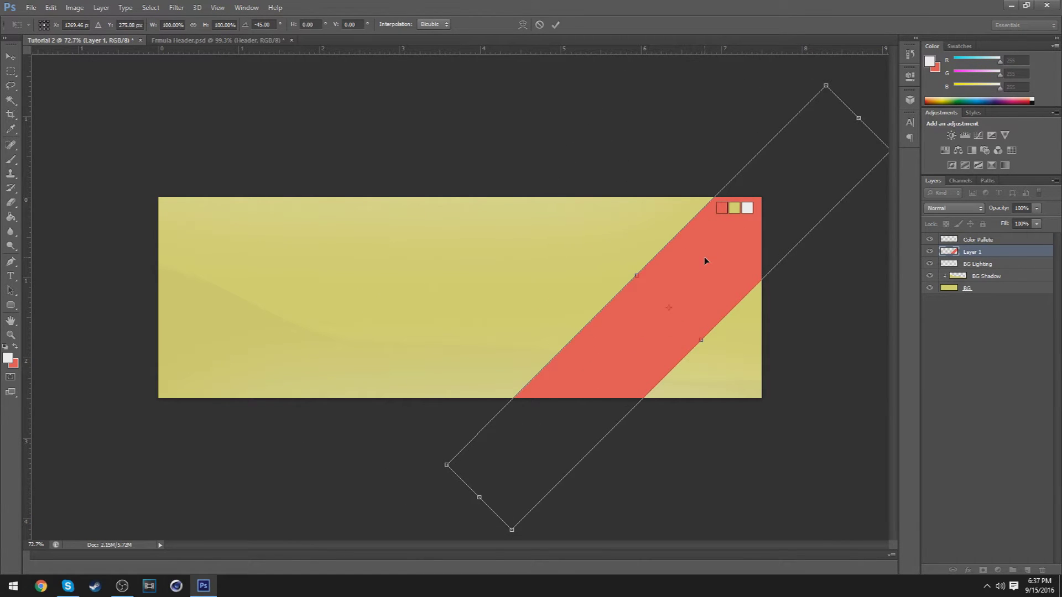
left_click_drag(704, 261, 718, 235)
Refine the band's tilt and position, commit the rotation, and slide it further right.
key("z")
left_click(265, 41)
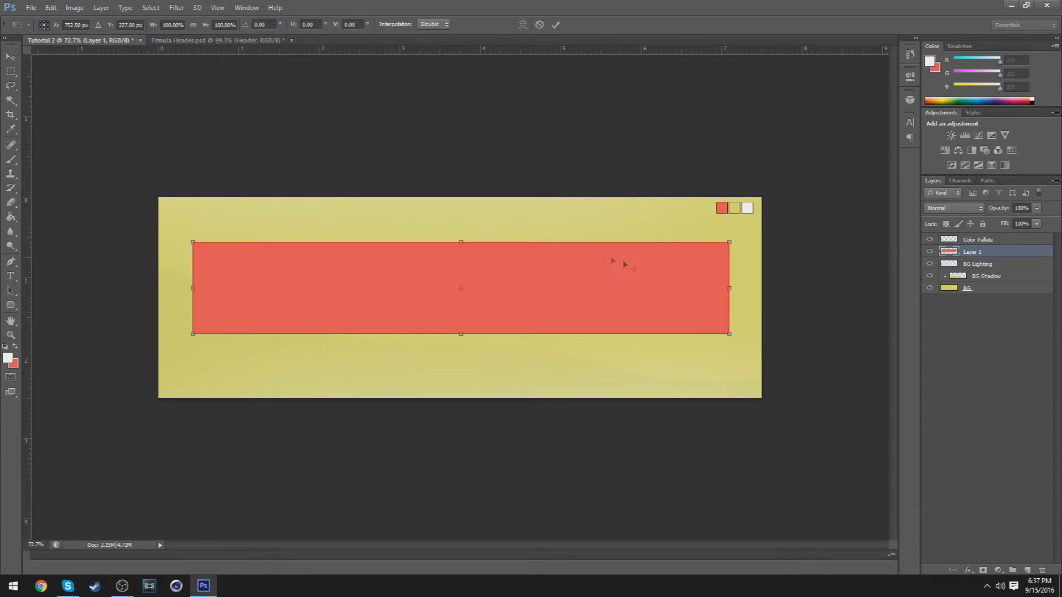
left_click_drag(780, 299, 629, 89)
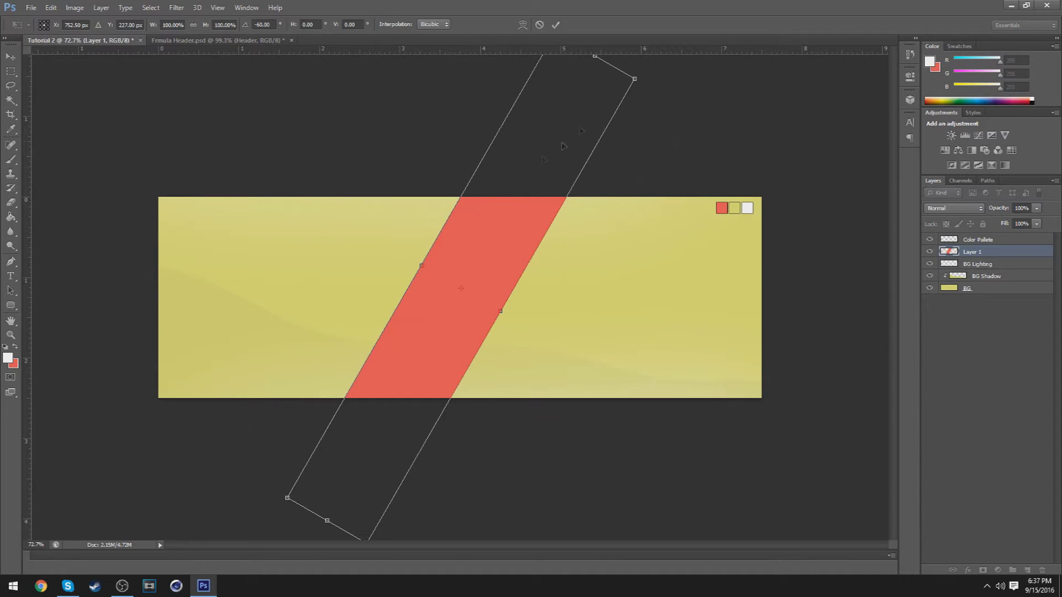
left_click_drag(490, 217, 708, 231)
left_click_drag(825, 268, 827, 276)
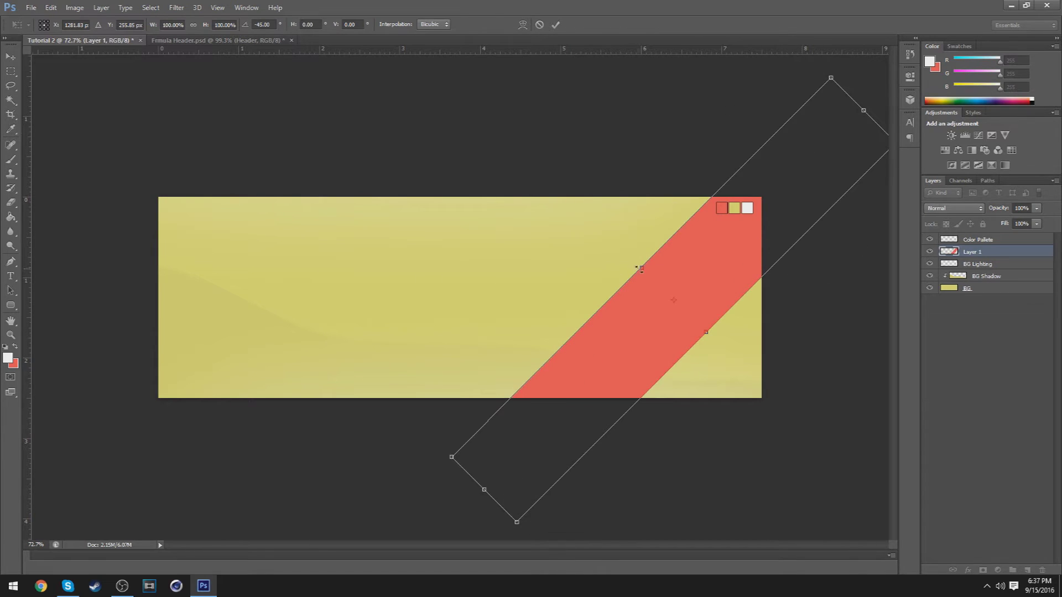
left_click(555, 24)
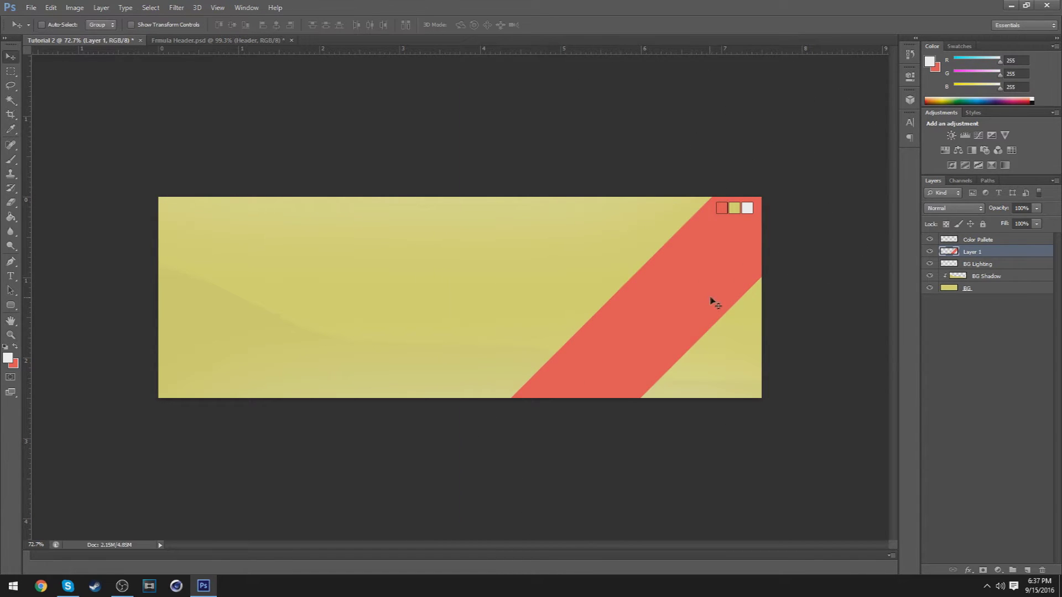
left_click_drag(711, 301, 758, 296)
left_click(221, 41)
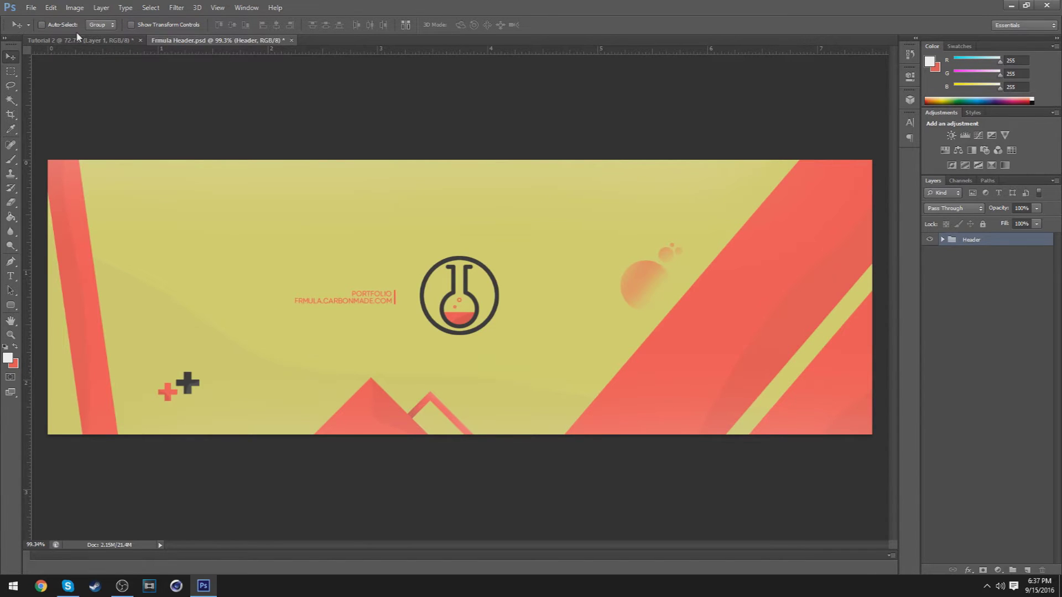
Shift the red band slightly left and Alt-drag a copy of it down and to the right.
left_click(89, 42)
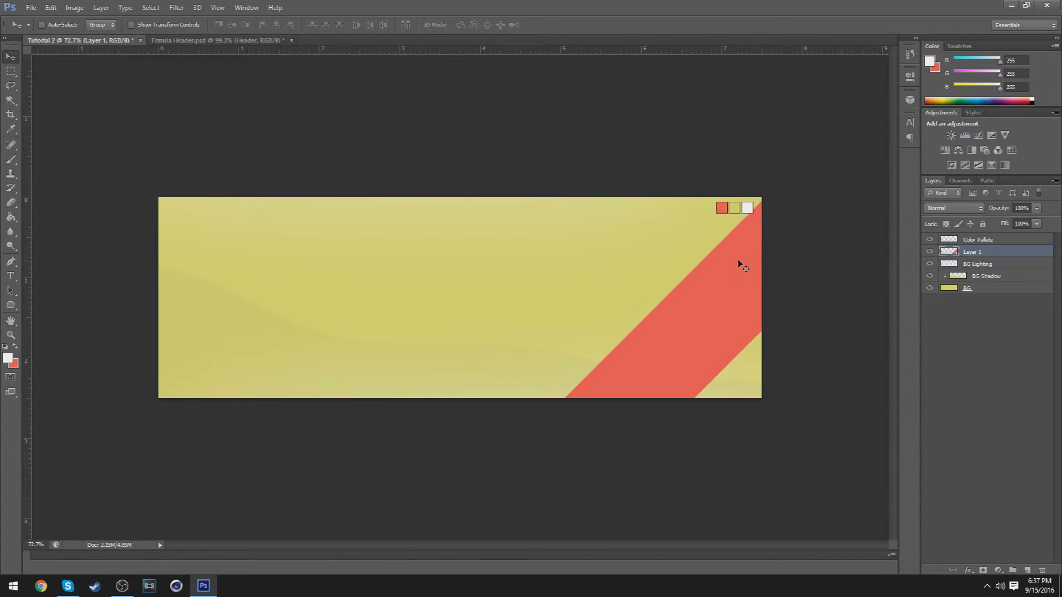
left_click_drag(739, 265, 704, 247)
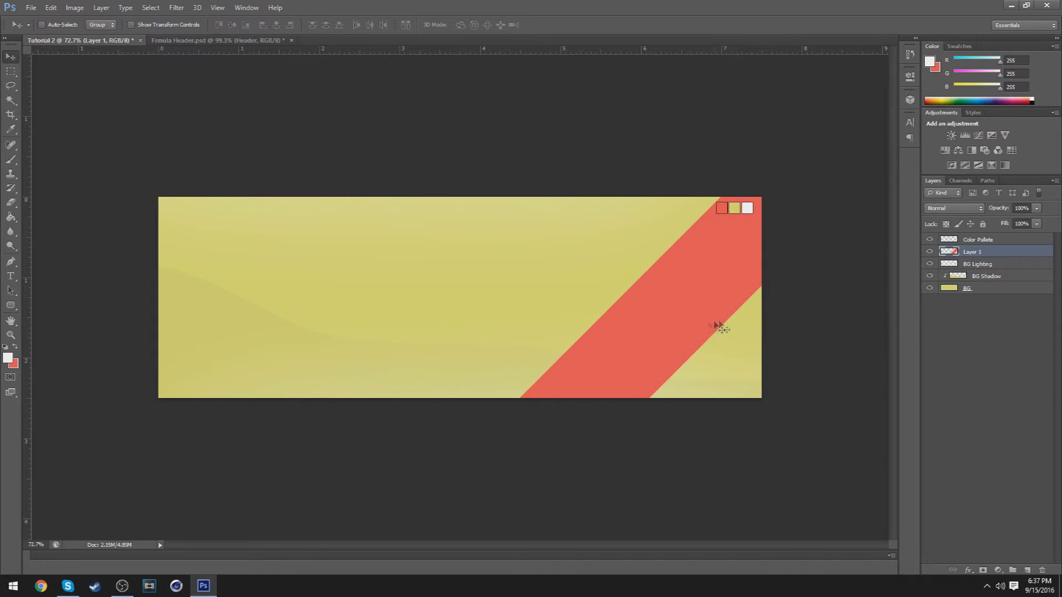
left_click_drag(656, 313, 764, 371)
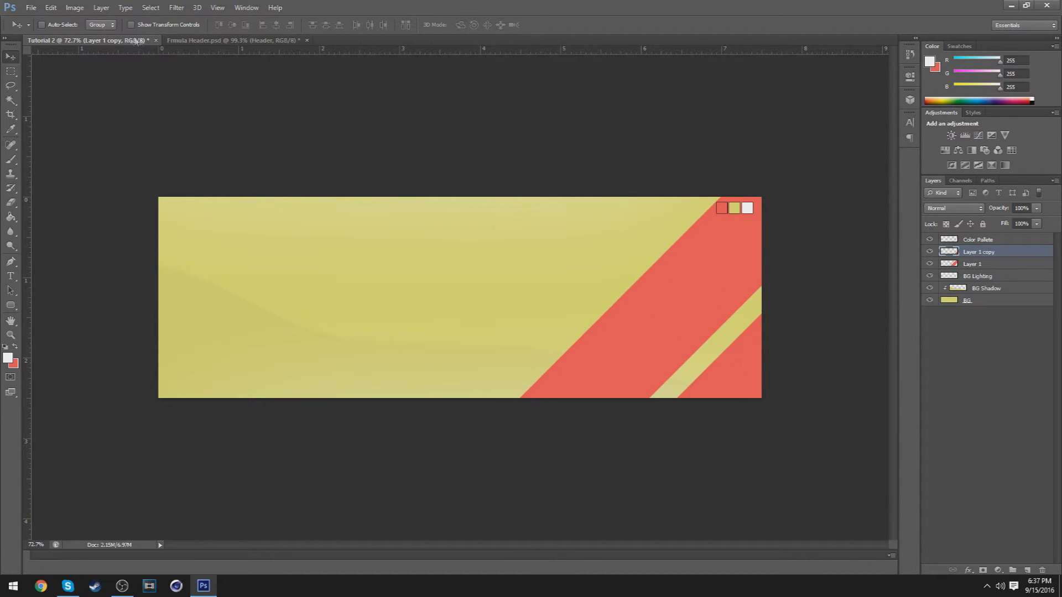
Nudge the band copy to narrow the thin yellow gap, checking against the Frmula Header reference.
left_click(212, 41)
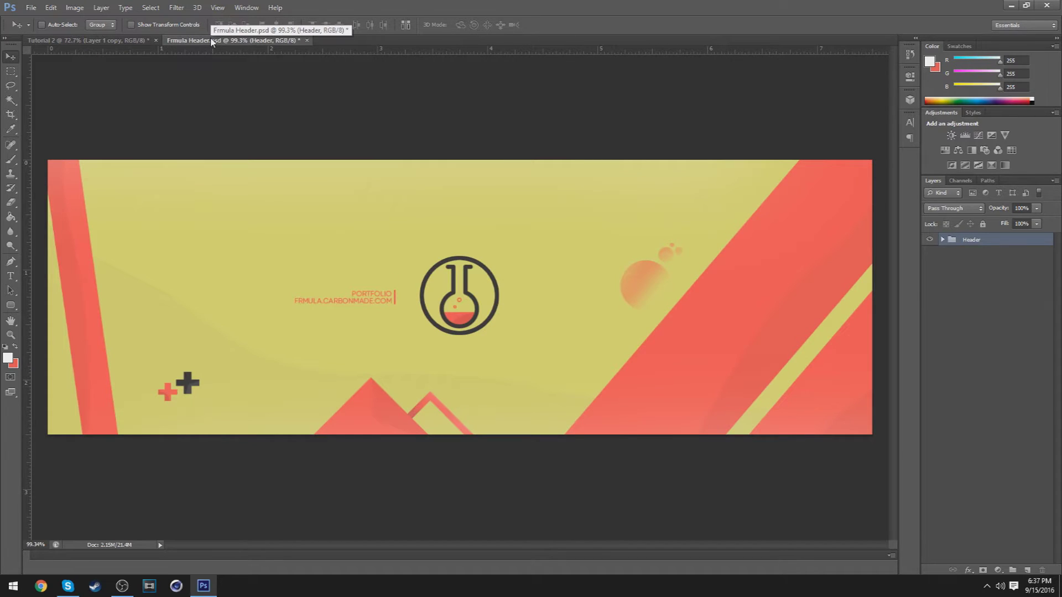
left_click(145, 40)
left_click_drag(742, 361, 739, 359)
key("z")
left_click(578, 324, "alt")
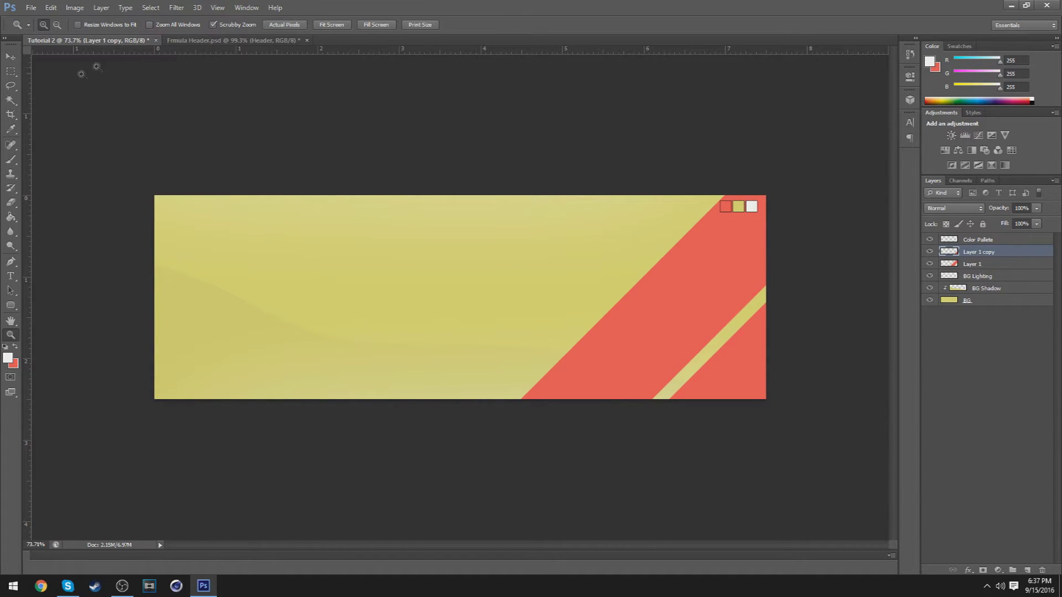
left_click(223, 41)
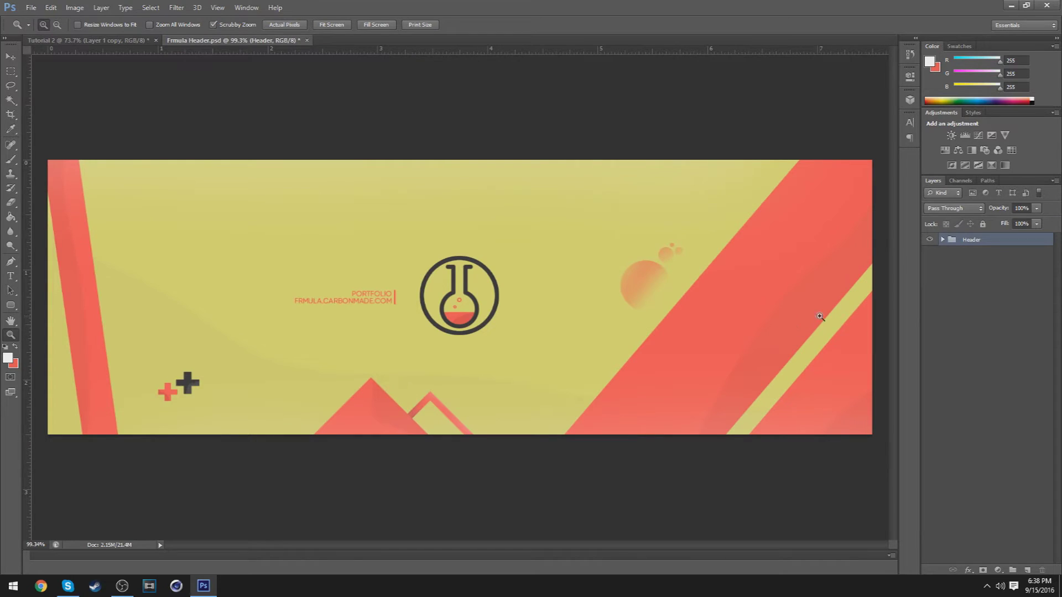
With Layer 1 active, start a Pen path below the banner and undo the stray points.
left_click(105, 40)
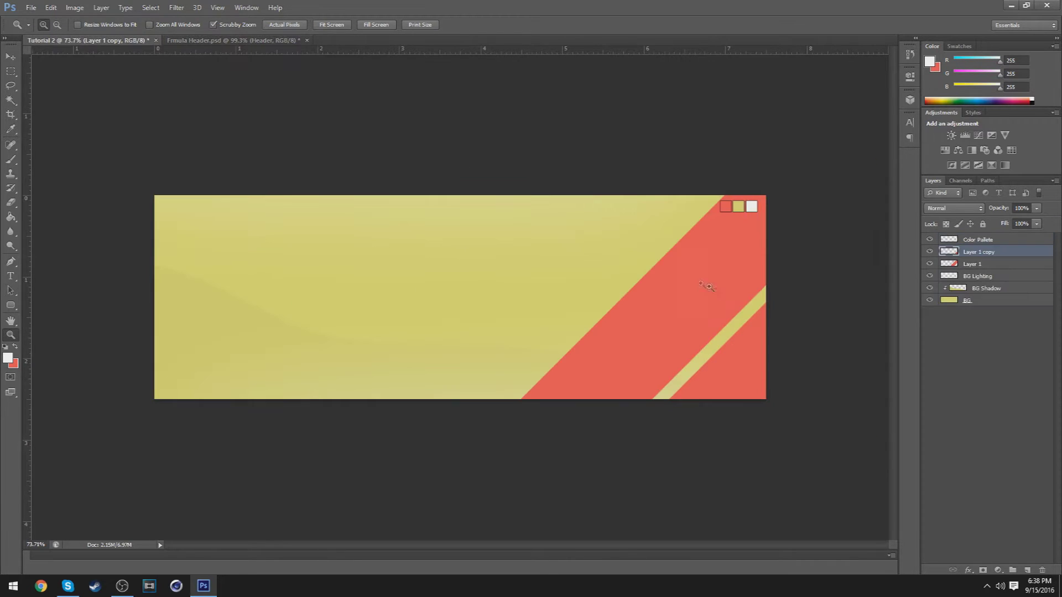
key("p")
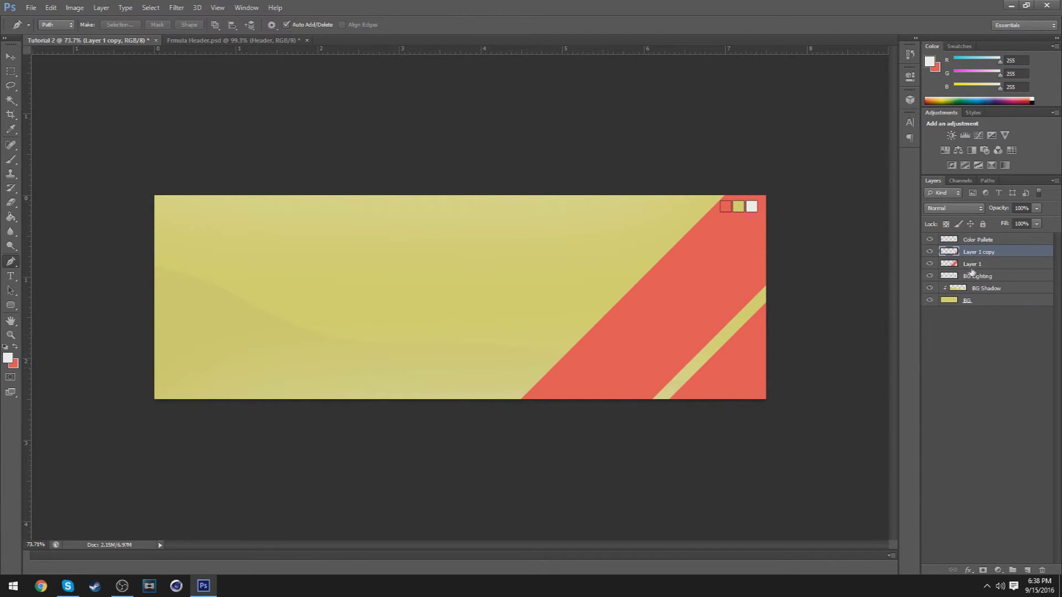
left_click(972, 264)
left_click(929, 264)
left_click(929, 263)
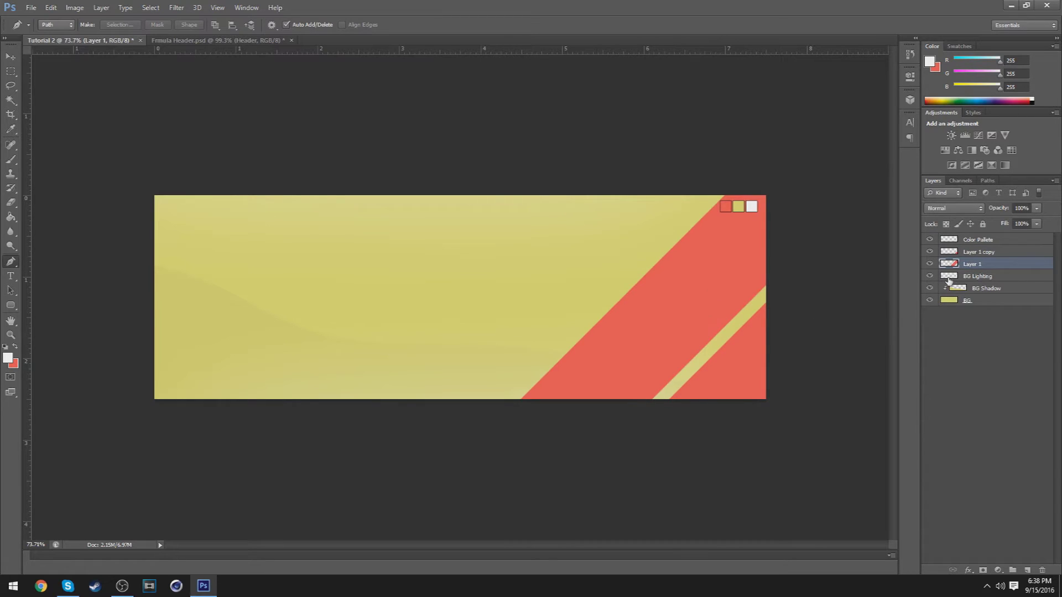
left_click_drag(585, 430, 590, 426)
key("ctrl+alt+z")
key("ctrl+alt+z")
key("ctrl+alt+z")
key("ctrl+alt+z")
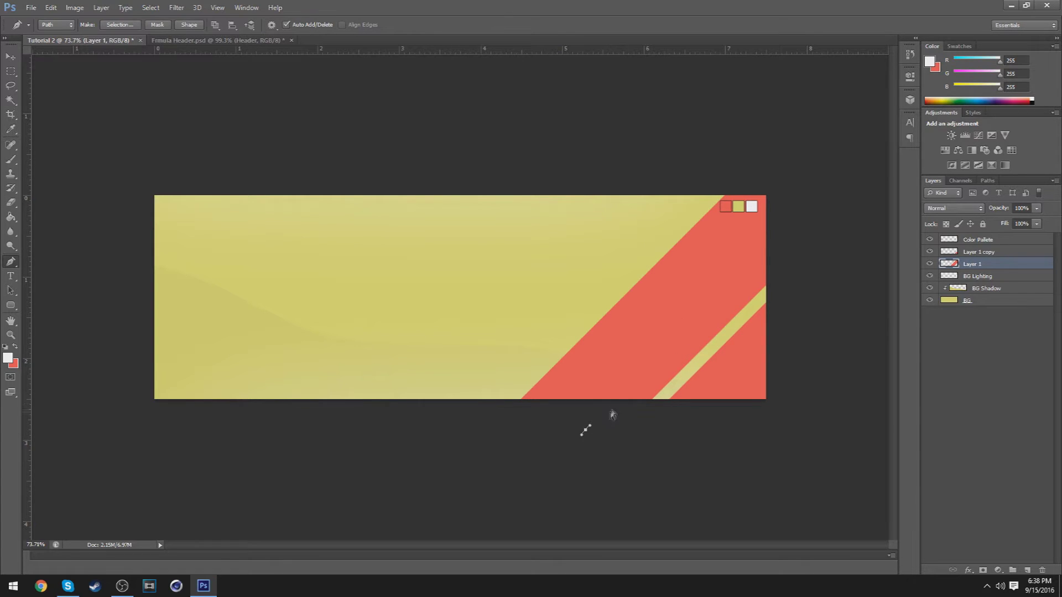
Draw a closed curved path from below the lower stripe up to the banner's top-right corner.
left_click_drag(602, 417, 676, 329)
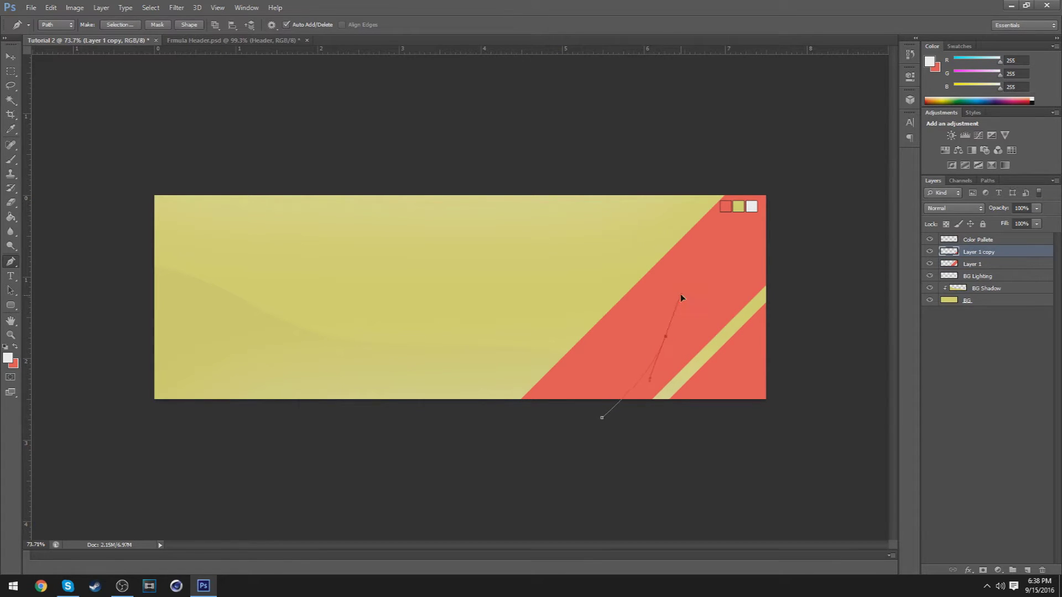
left_click_drag(777, 216, 794, 199)
left_click_drag(778, 212, 795, 196)
left_click_drag(816, 338, 818, 367)
left_click_drag(797, 424, 692, 448)
left_click(600, 450)
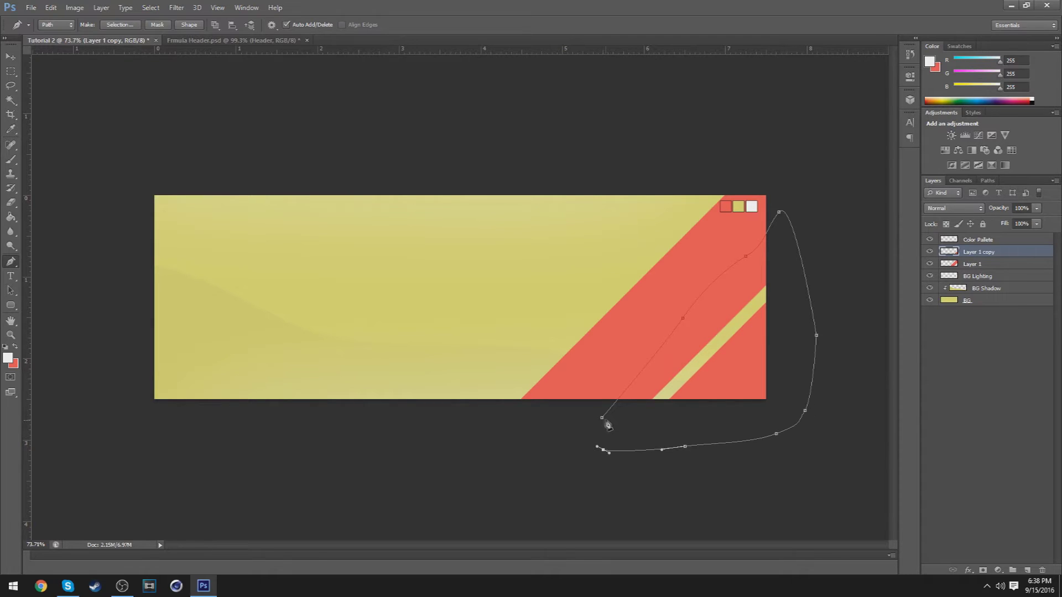
left_click(602, 418)
Convert the path to a selection and fill it with a custom red colour.
right_click(656, 423)
right_click(704, 339)
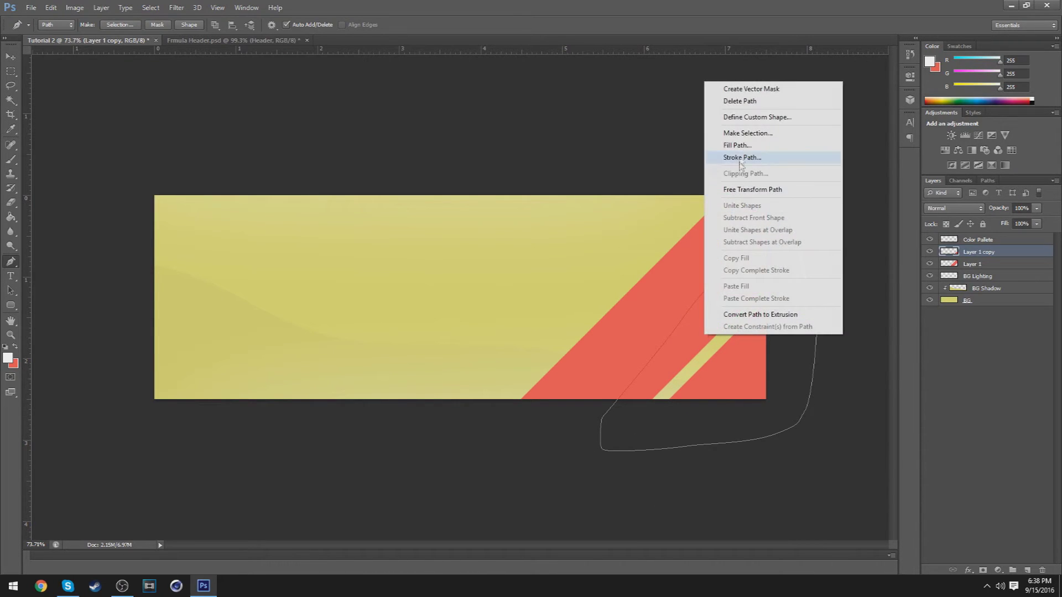
left_click(775, 134)
left_click(586, 175)
left_click(10, 71)
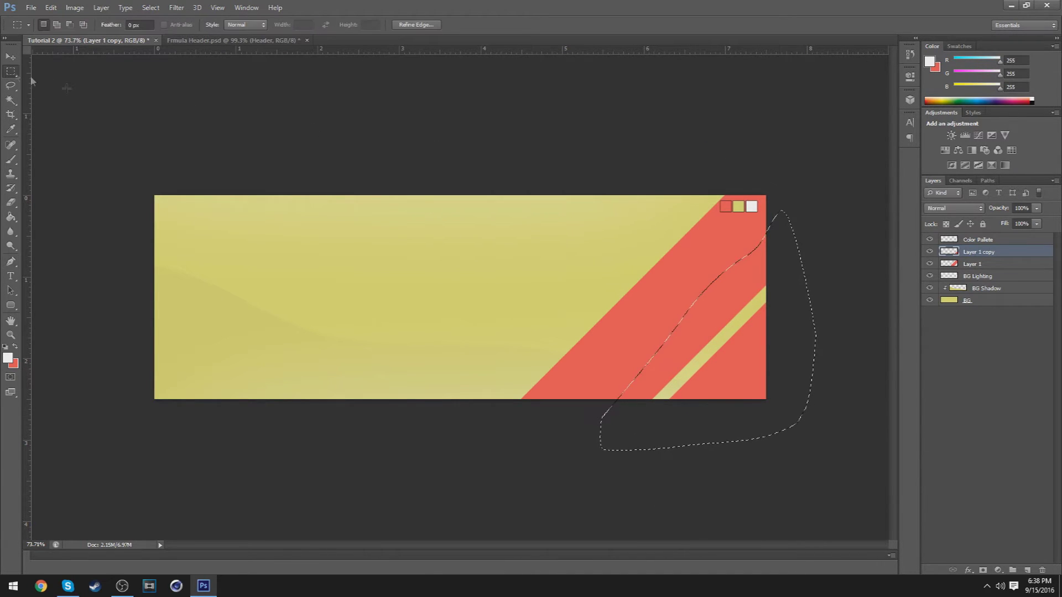
right_click(726, 322)
left_click(752, 480)
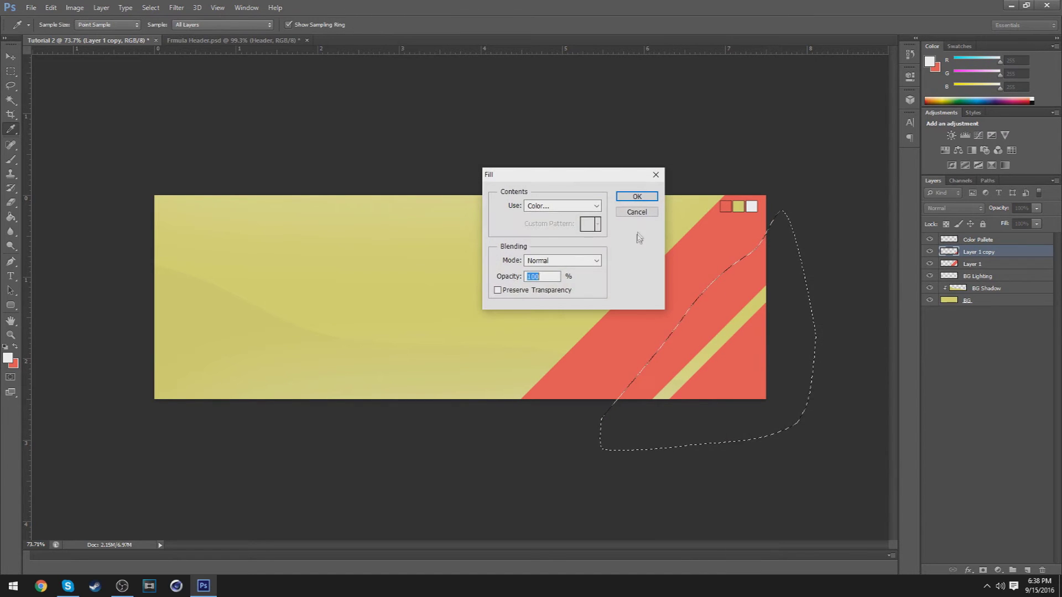
left_click(577, 206)
left_click(576, 235)
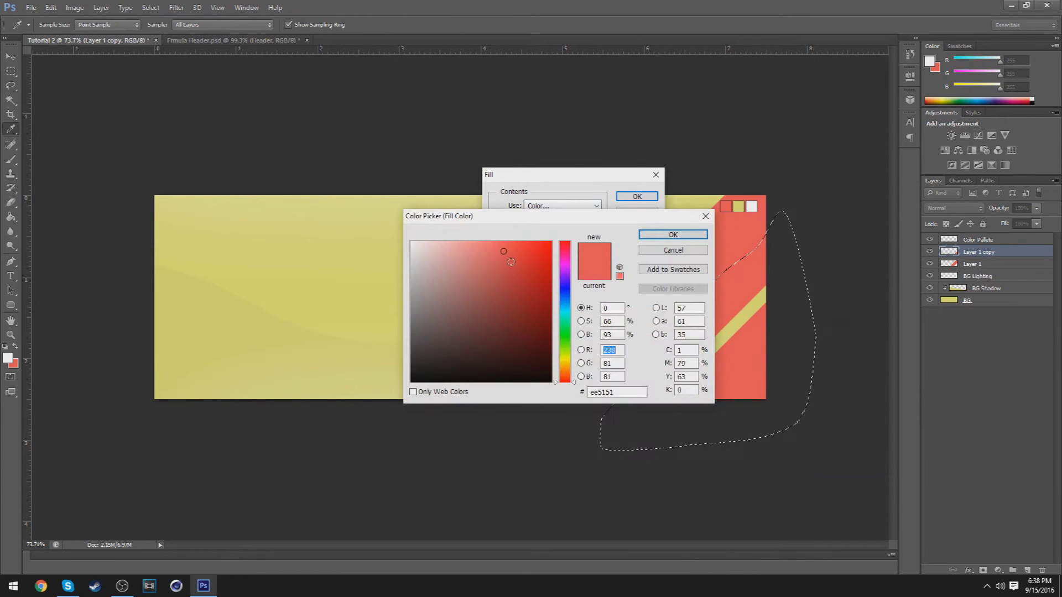
left_click(673, 235)
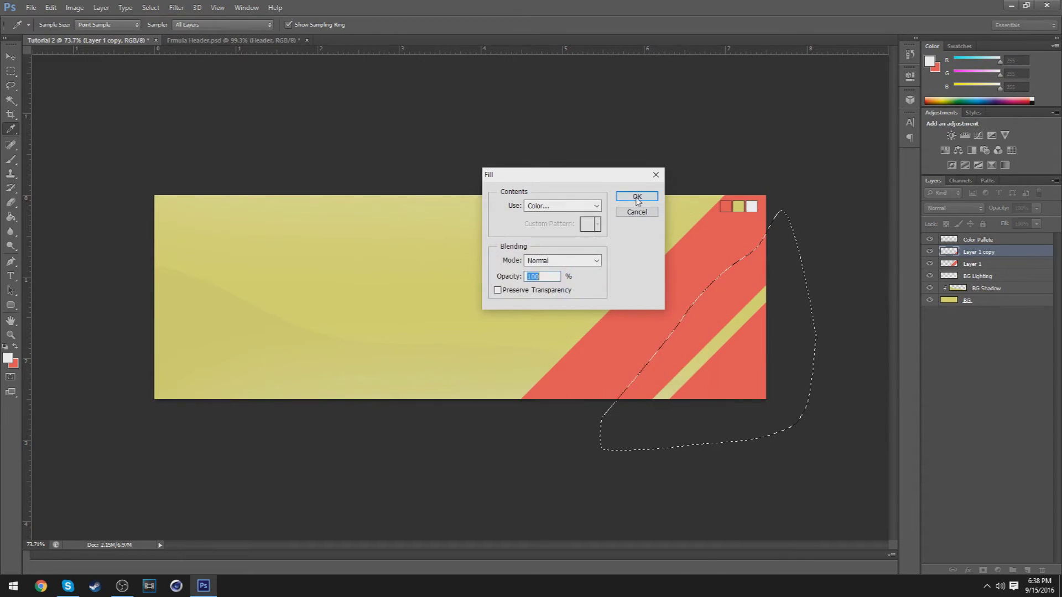
key("Return")
Reselect the shadow area and create a new layer placed below Layer 1 copy.
key("ctrl+d")
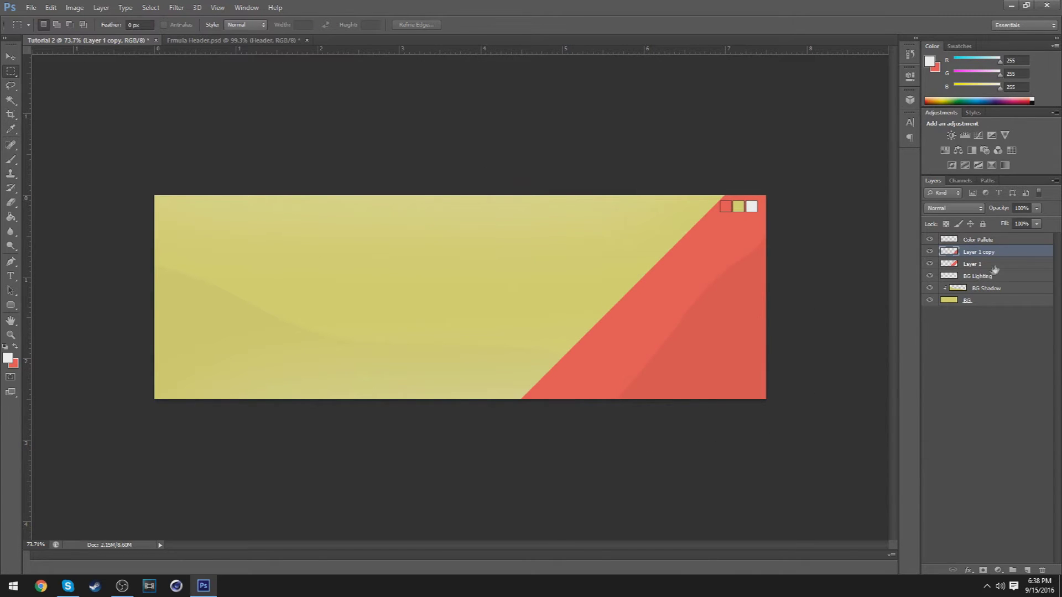
key("ctrl+shift+d")
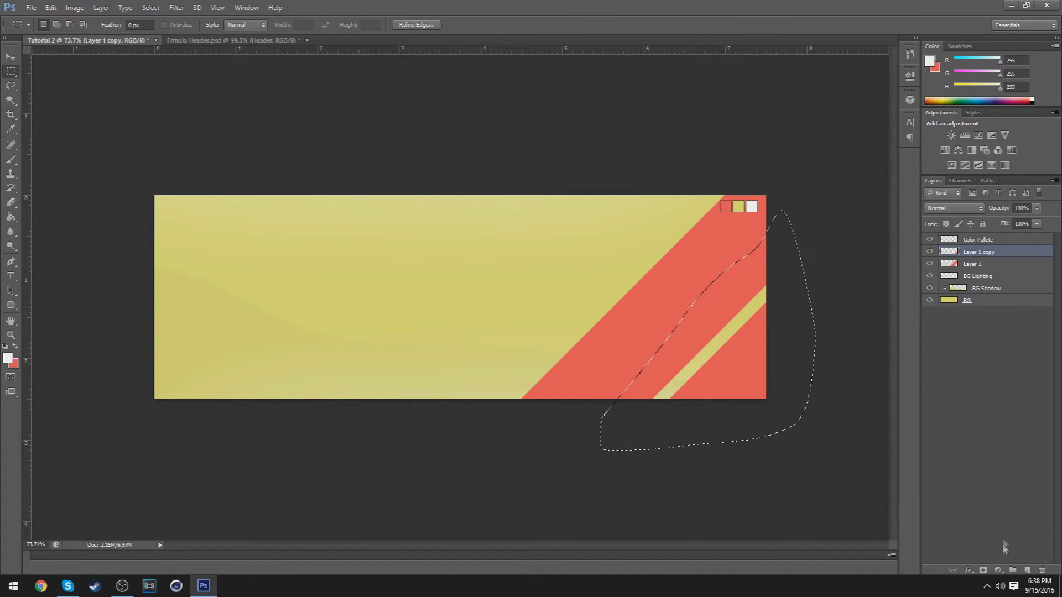
key("ctrl+shift+alt+n")
left_click_drag(972, 252, 972, 270)
Fill the selection with colour on Layer 2, deselect, and clip Layer 2 to the stripes.
right_click(689, 321)
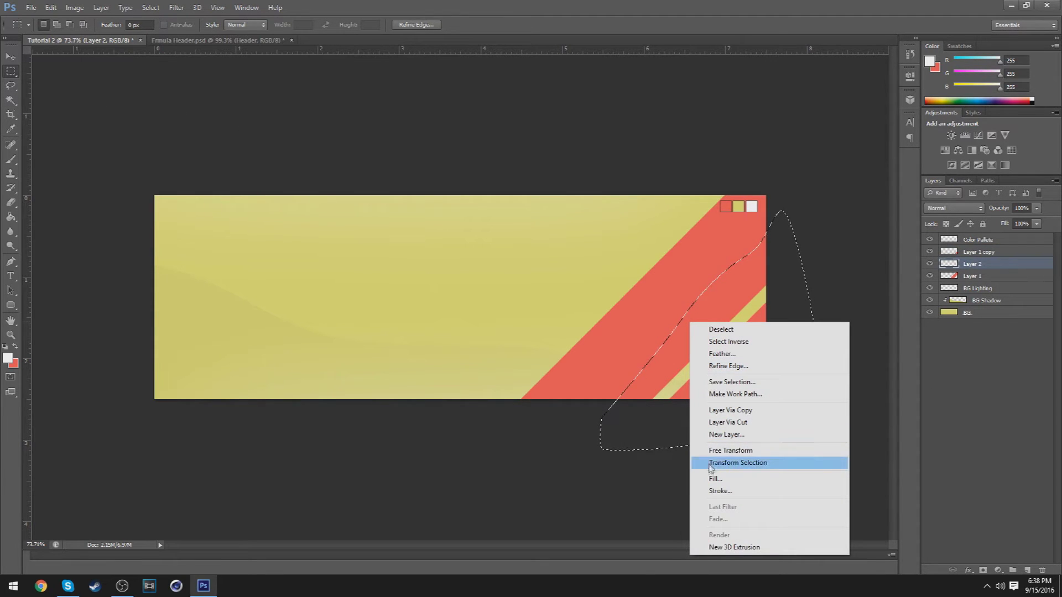
left_click(718, 491)
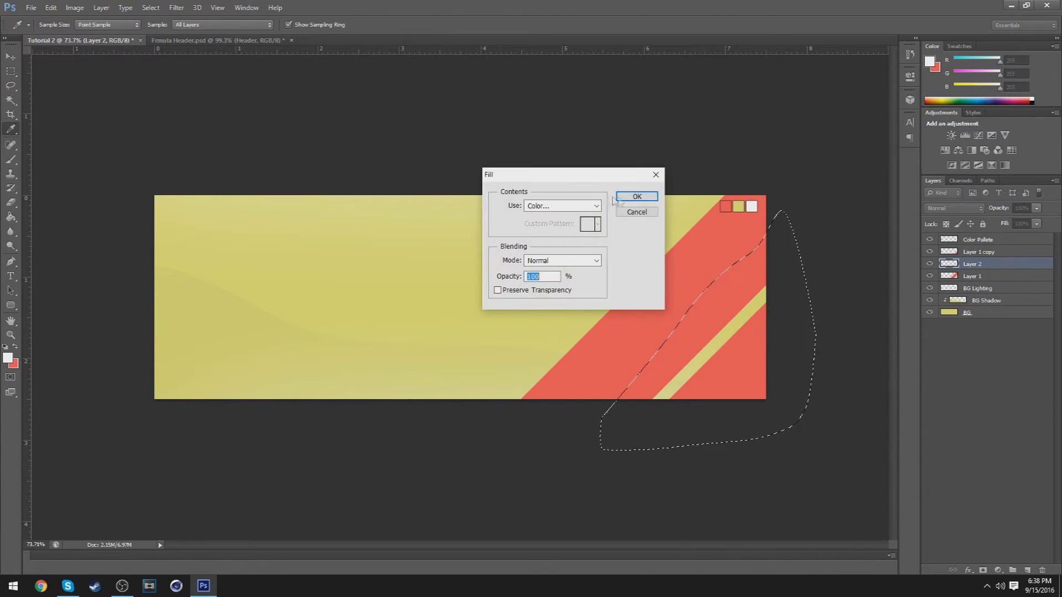
left_click(635, 198)
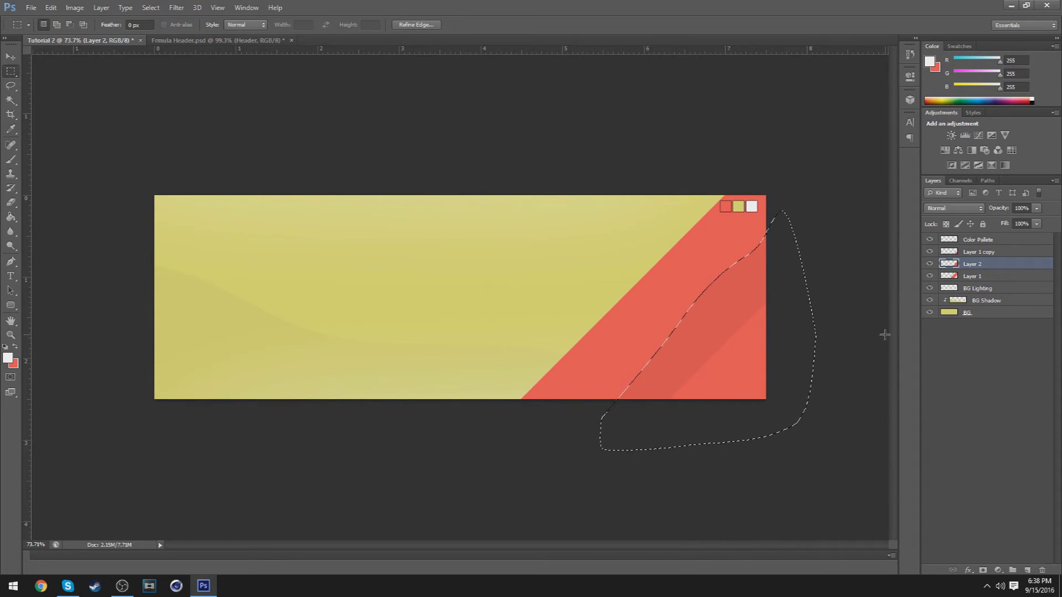
key("ctrl+d")
right_click(1006, 265)
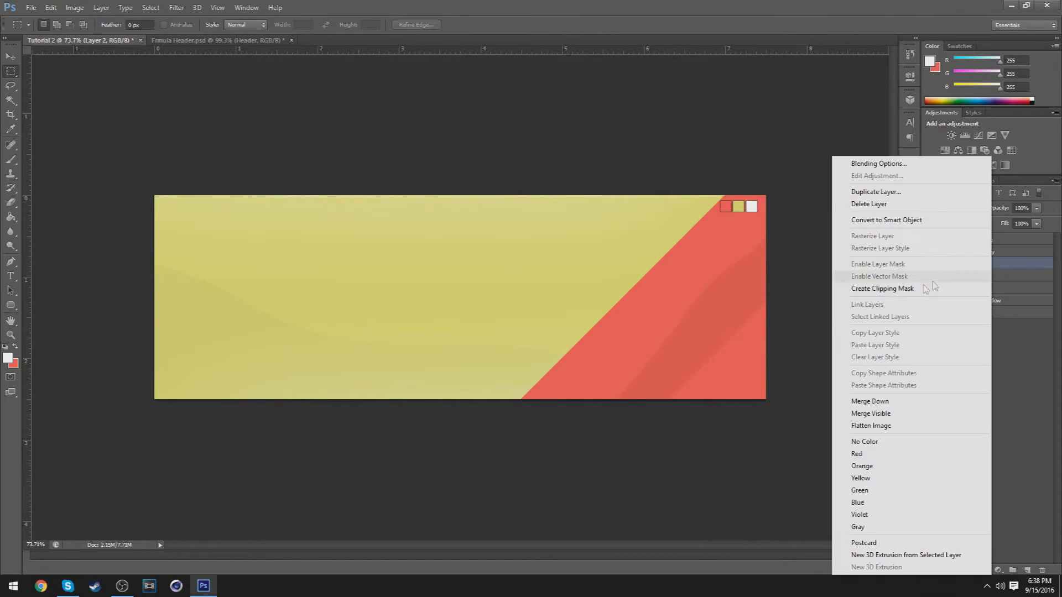
left_click(880, 288)
key("z")
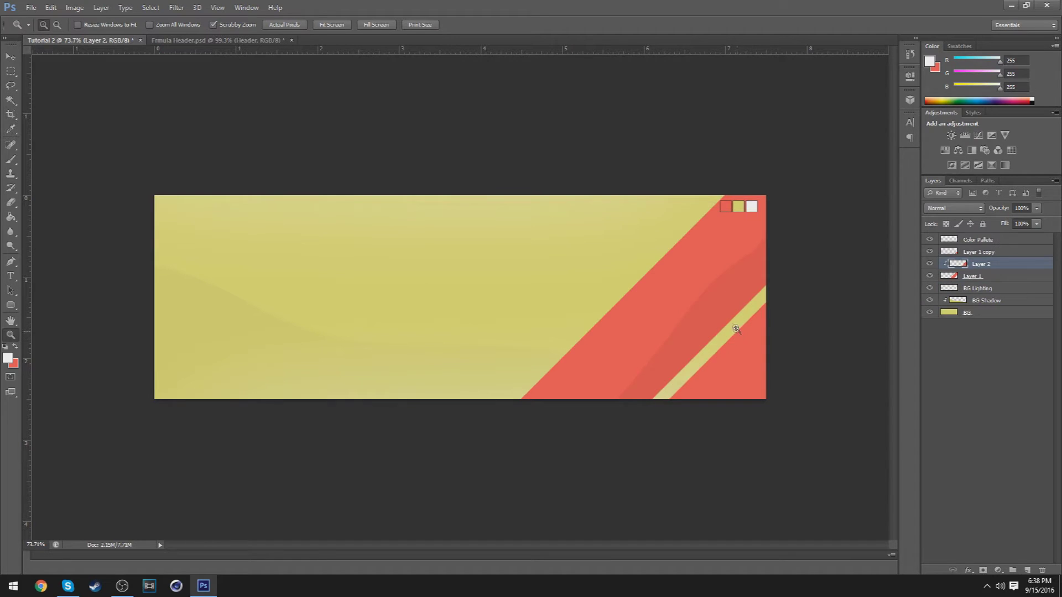
mouse_move(735, 330)
left_mouse_down()
mouse_move(732, 292)
mouse_move(746, 320)
mouse_move(716, 285)
mouse_move(755, 336)
left_mouse_up()
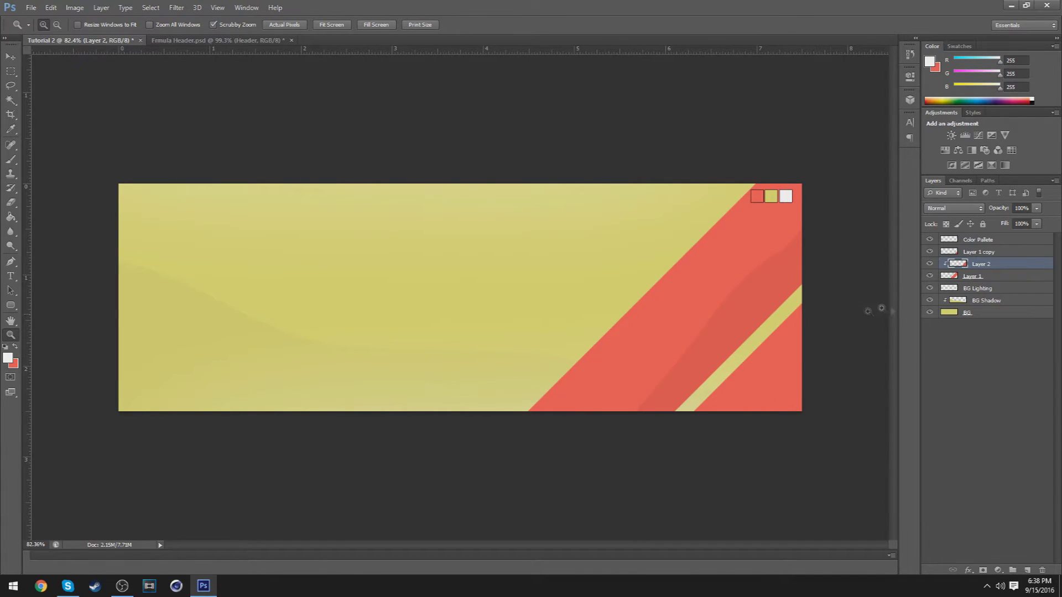
Duplicate Layer 2 above Layer 1 copy and clip the copy to it.
left_click_drag(717, 342, 694, 339)
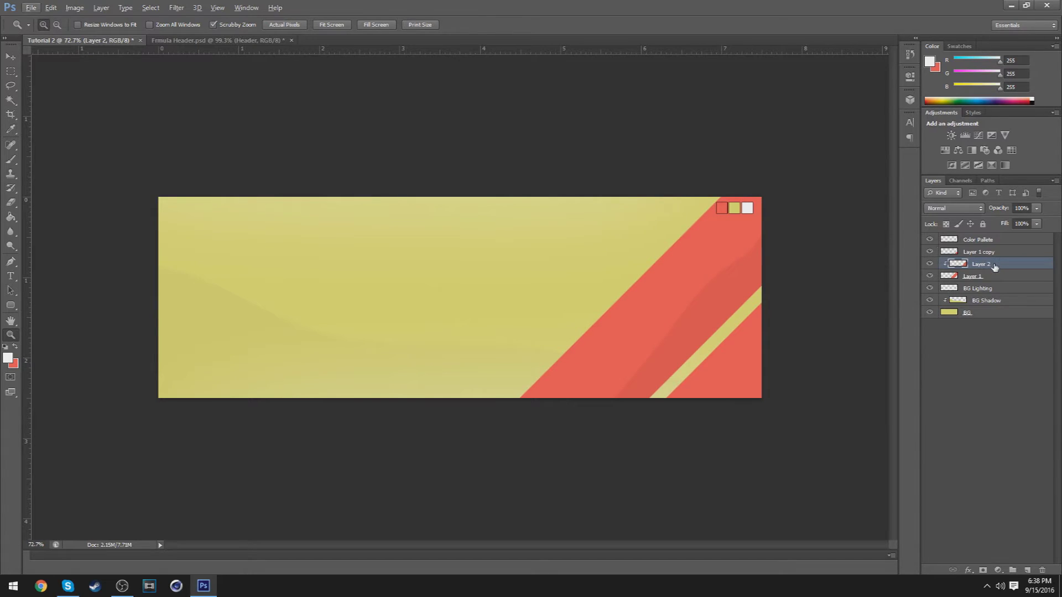
left_click_drag(993, 265, 936, 261)
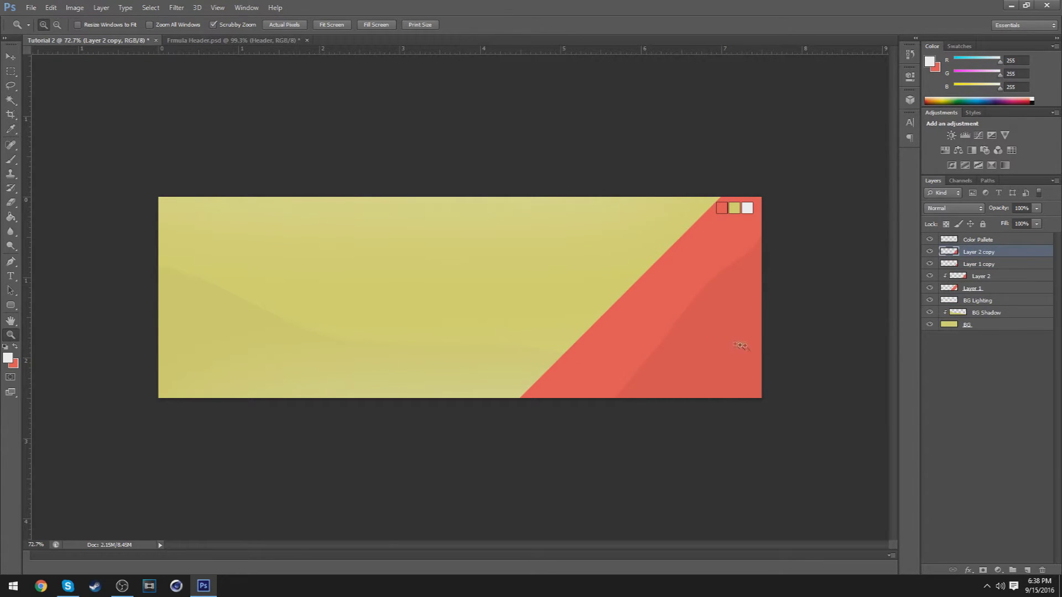
right_click(978, 261)
left_click(874, 286)
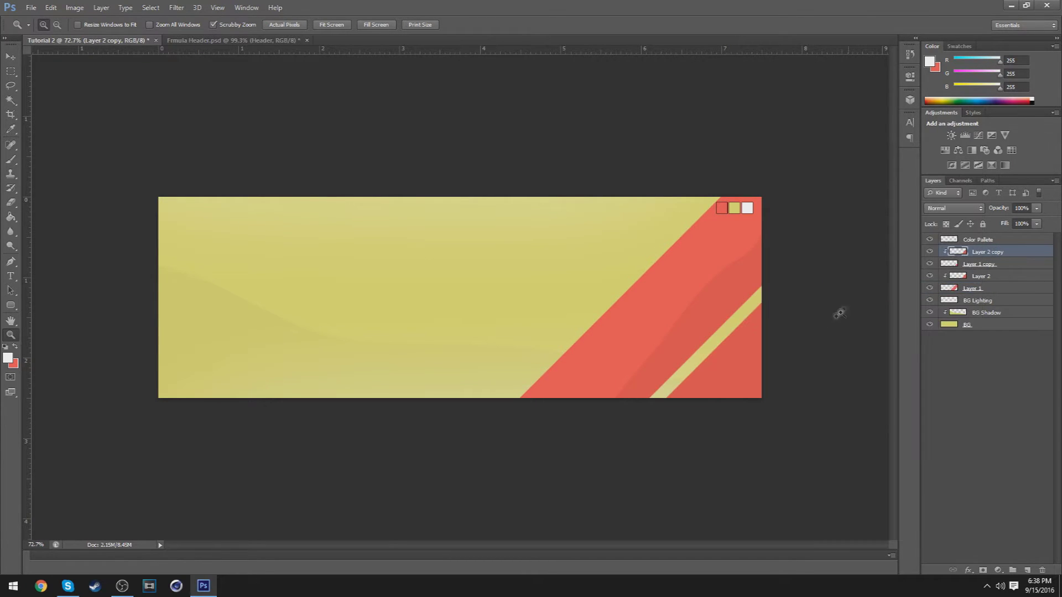
Move and rotate the shadow copy onto the right-hand red stripe to match the stripe angle.
key("v")
left_click_drag(767, 375, 592, 181)
key("ctrl+t")
left_click_drag(692, 322, 822, 316)
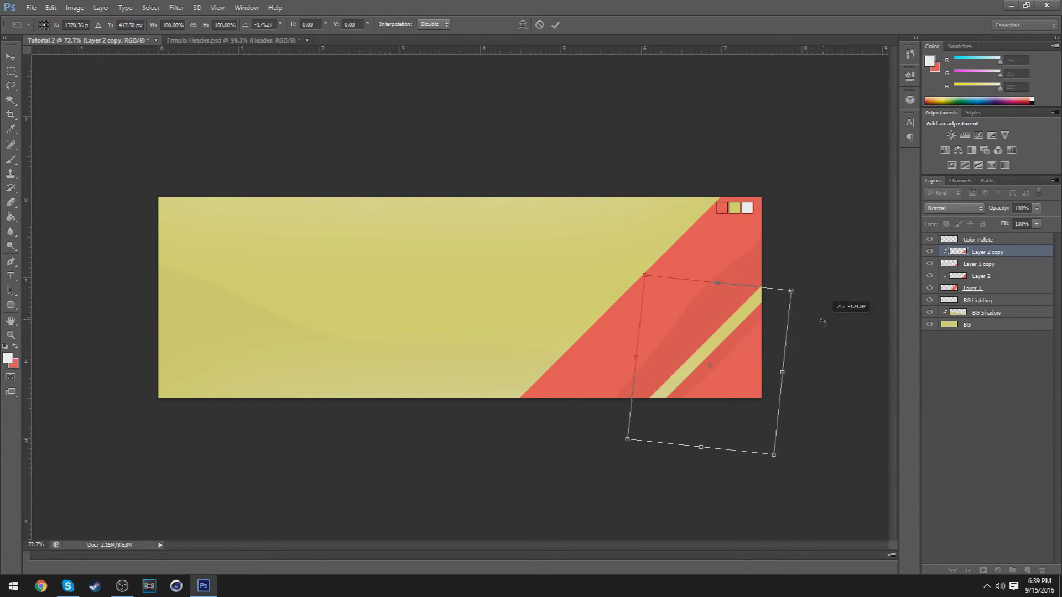
left_click_drag(742, 335, 749, 337)
left_click(555, 24)
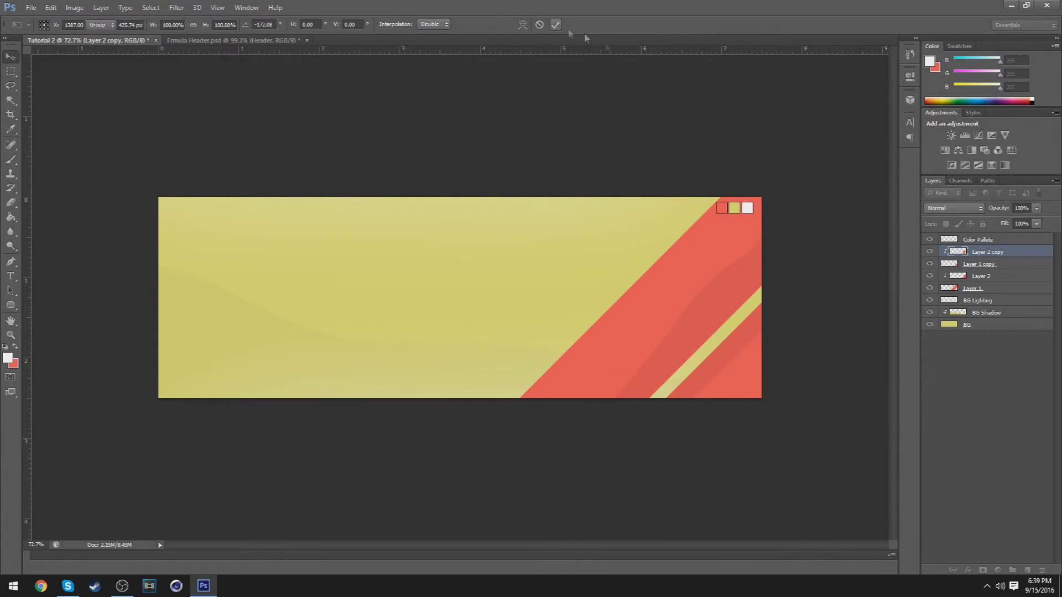
key("z")
key("ctrl+minus")
key("ctrl+0")
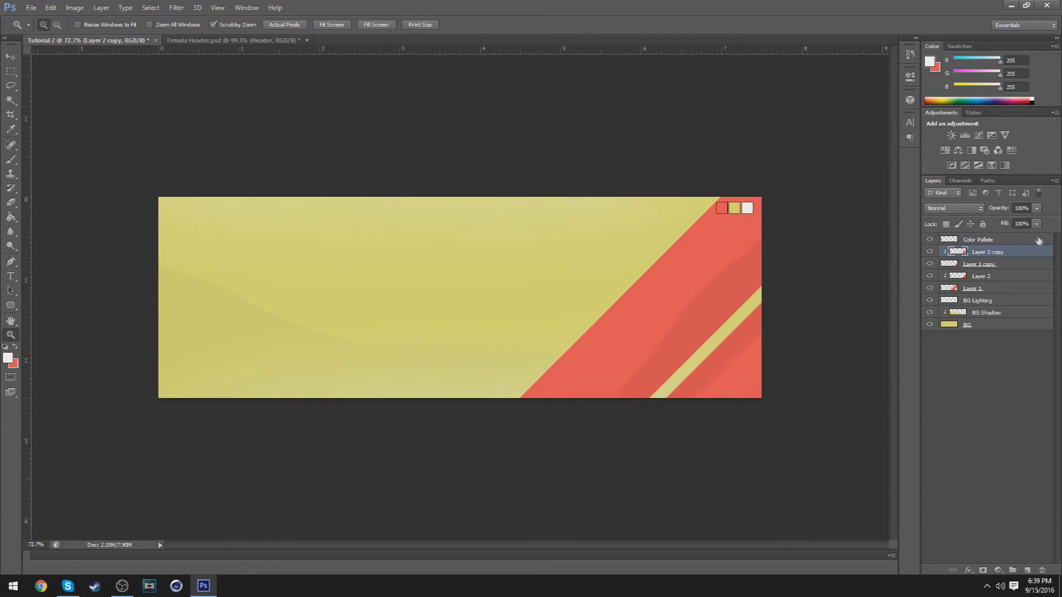
left_click(987, 241)
Raise BG Lighting above the stripe layers, then drag the Logo // Big group from Frmula Header into Tutorial 2.
left_click_drag(977, 300, 986, 245)
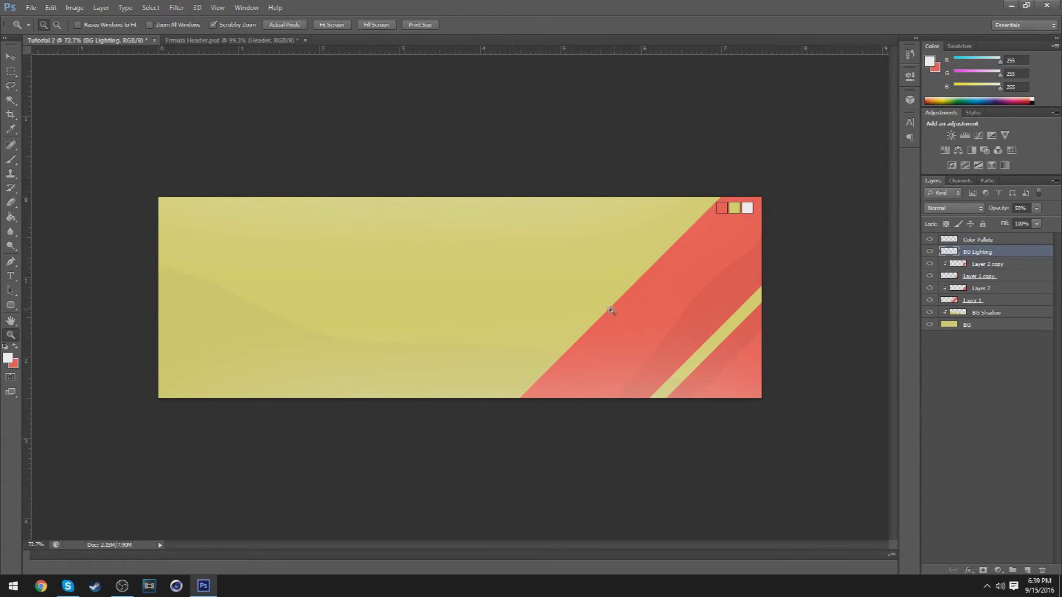
left_click_drag(610, 311, 576, 314)
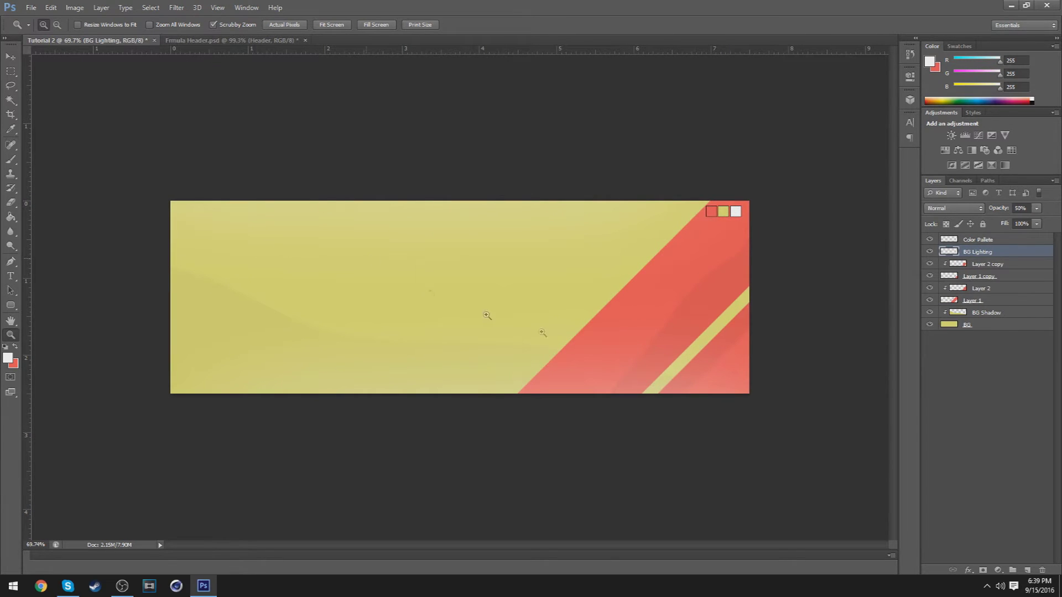
left_click(243, 40)
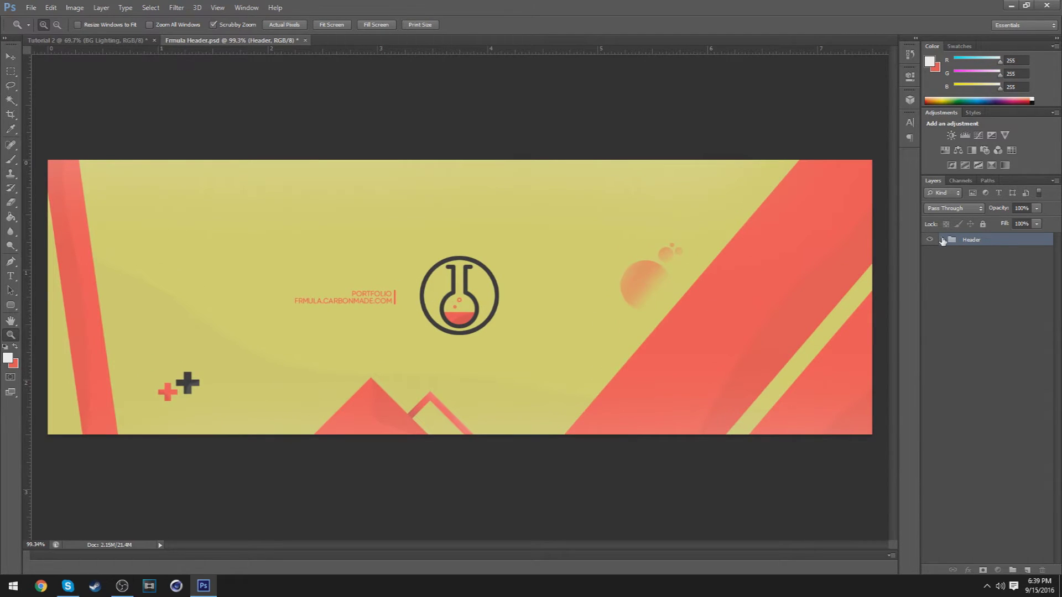
left_click(942, 240)
scroll(996, 387, "down", 3)
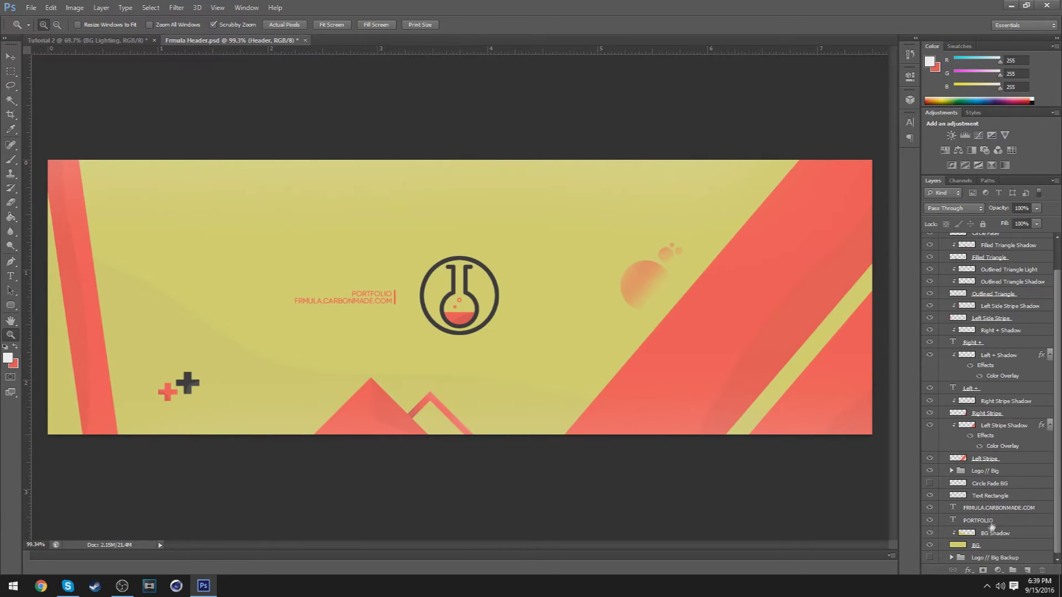
left_click(988, 498)
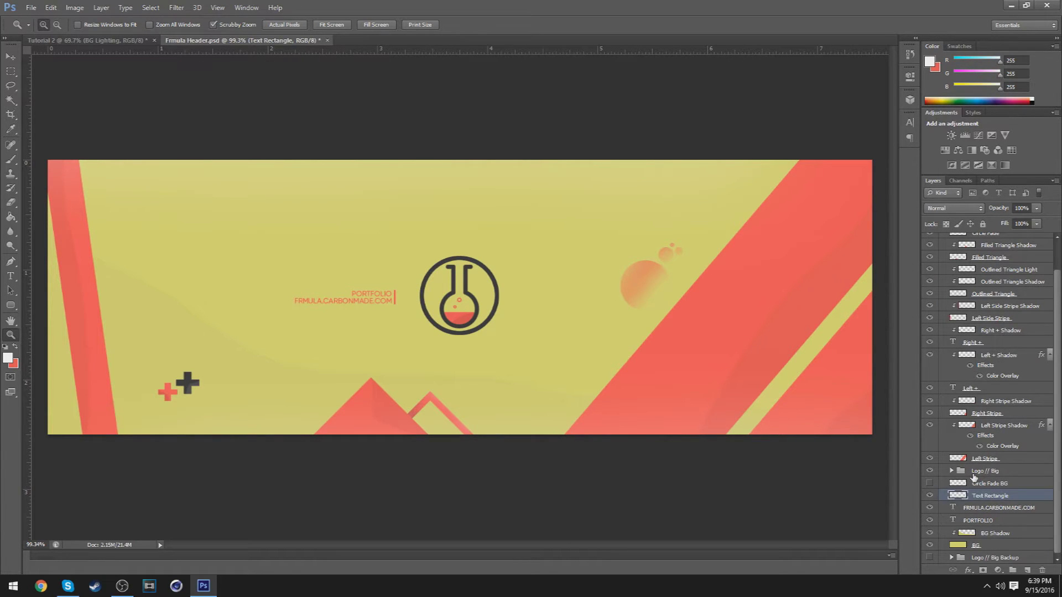
left_click(975, 472)
key("v")
left_click_drag(459, 293, 421, 324)
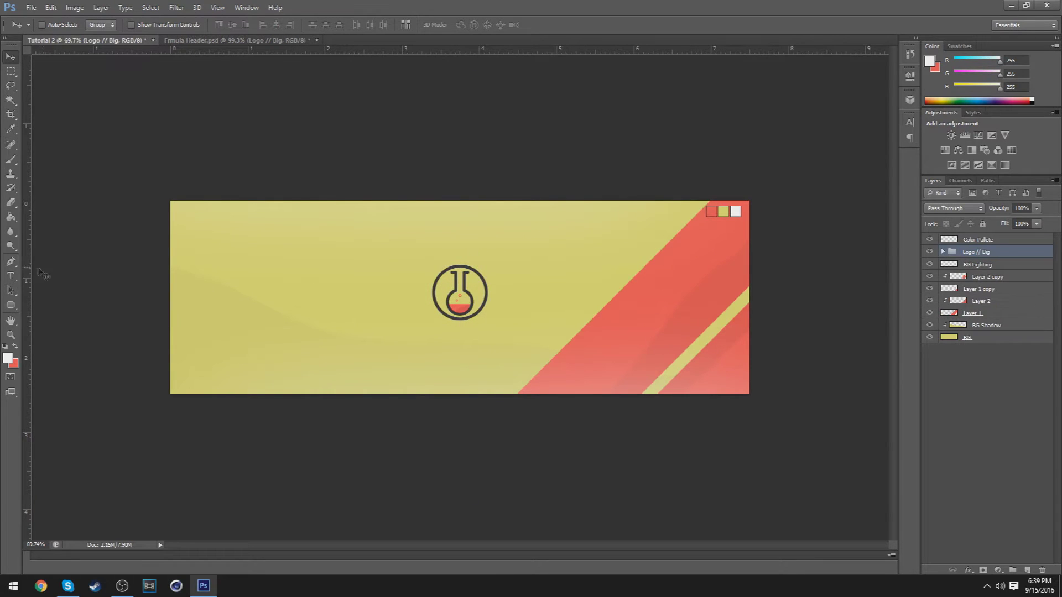
Add vertical and horizontal centre guides, snap the flask logo to their crossing, then hide the guides.
left_click_drag(27, 269, 459, 326)
left_click_drag(548, 59, 541, 297)
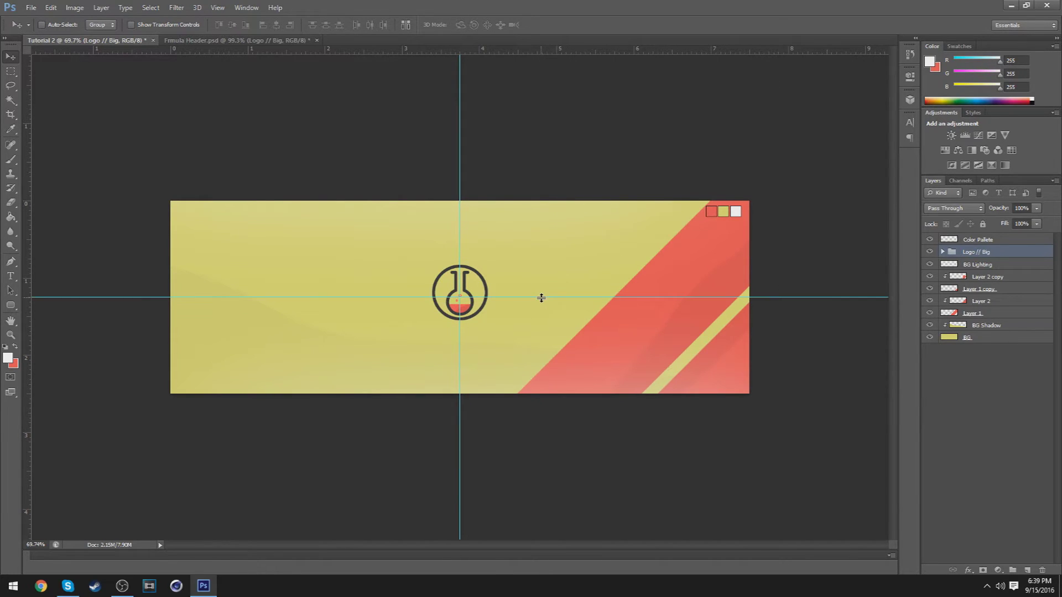
key("ctrl+t")
left_click_drag(472, 312, 471, 313)
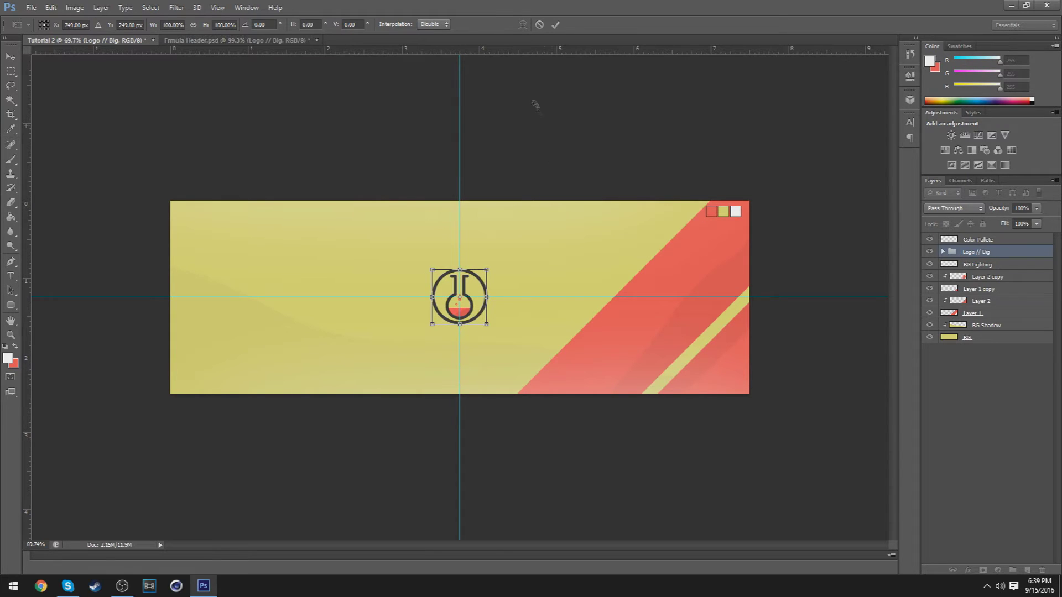
left_click(556, 24)
key("z")
left_click_drag(430, 306, 613, 340)
key("ctrl+semicolon")
scroll(614, 340, "right", 3)
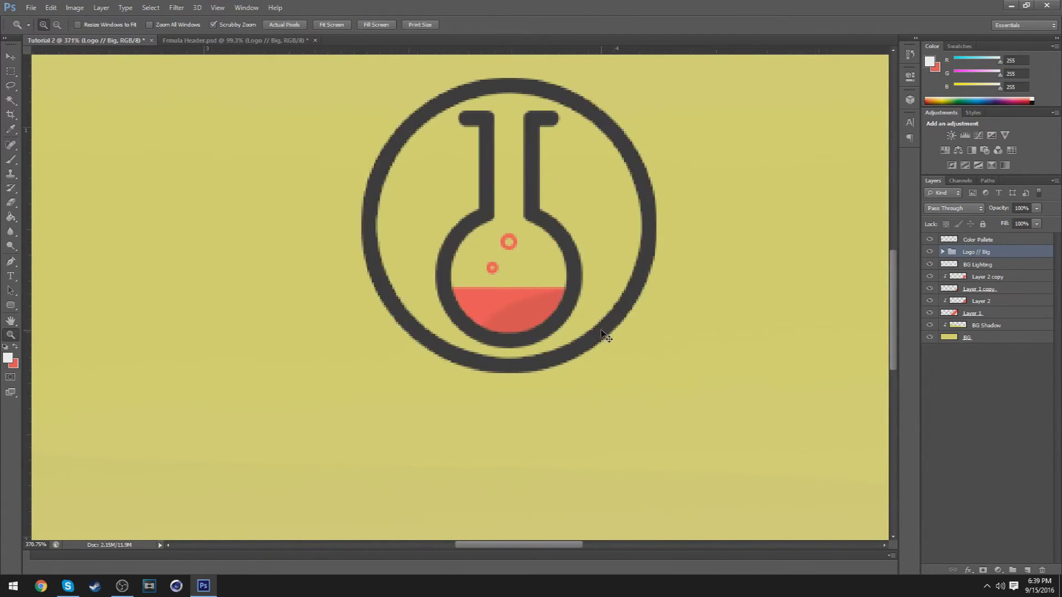
left_click(943, 252)
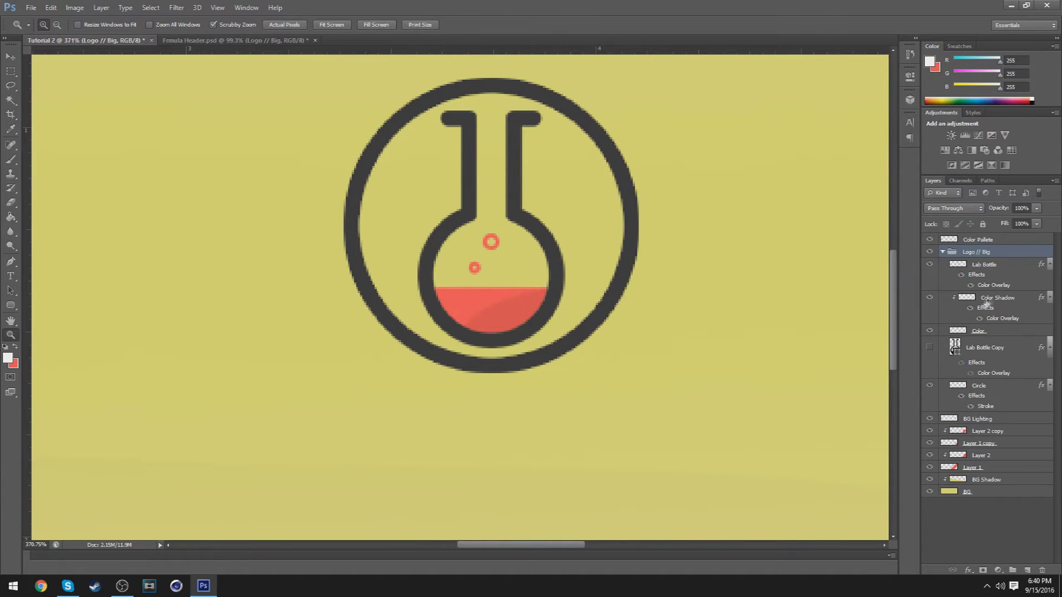
left_click(962, 298)
left_click(929, 300)
left_click(929, 299)
left_click(929, 299)
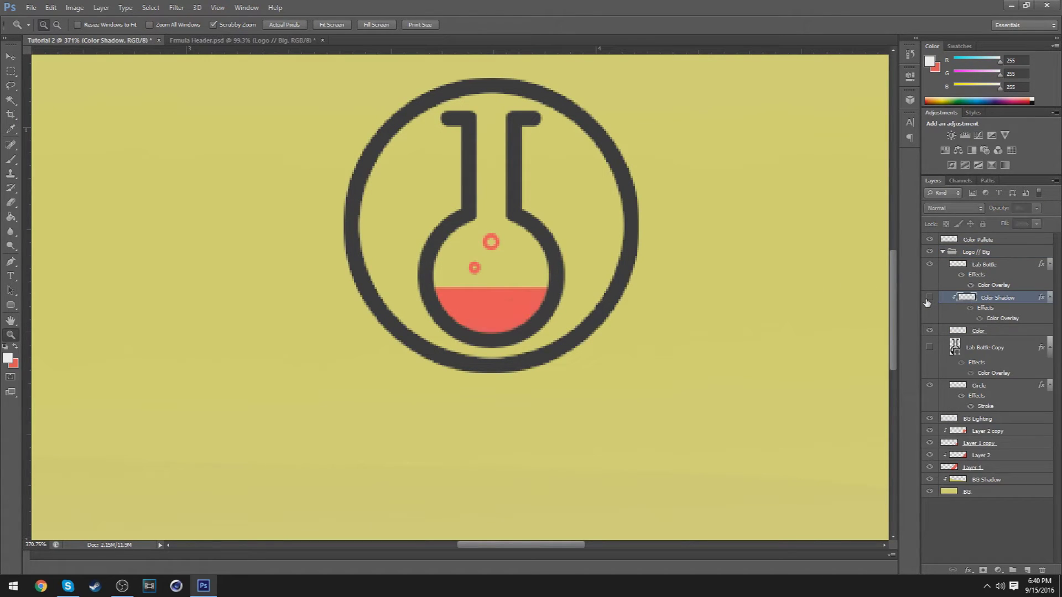
left_click(929, 300)
scroll(579, 282, "down", 5)
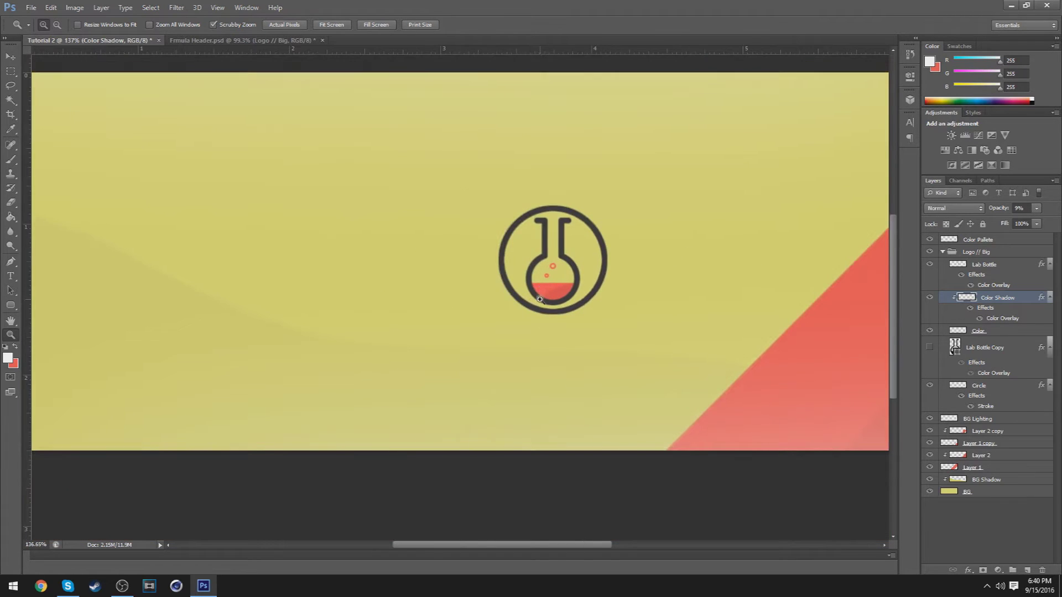
left_click_drag(441, 313, 777, 324)
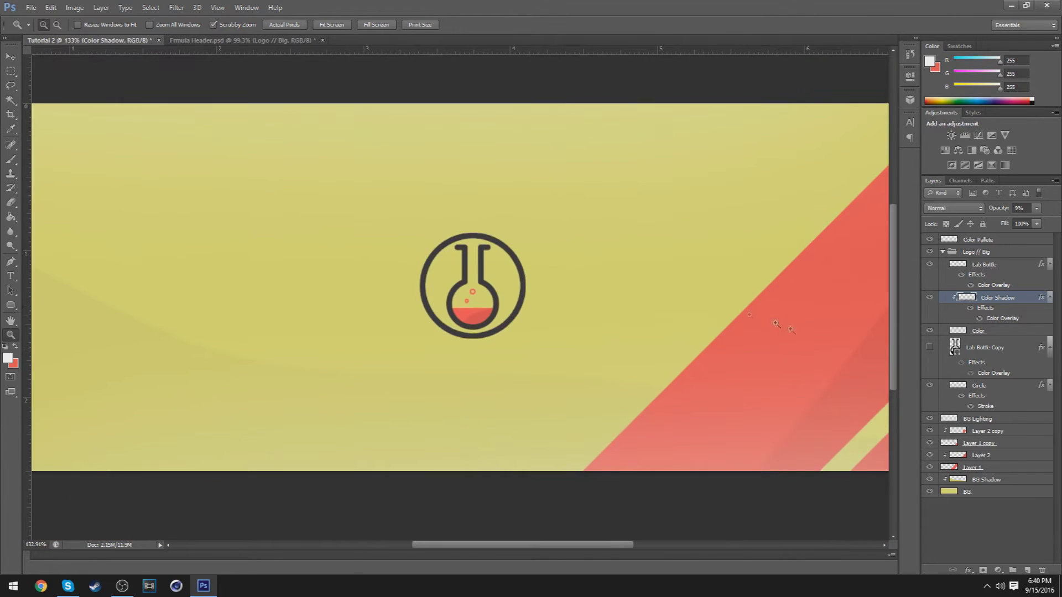
scroll(804, 388, "down", 3)
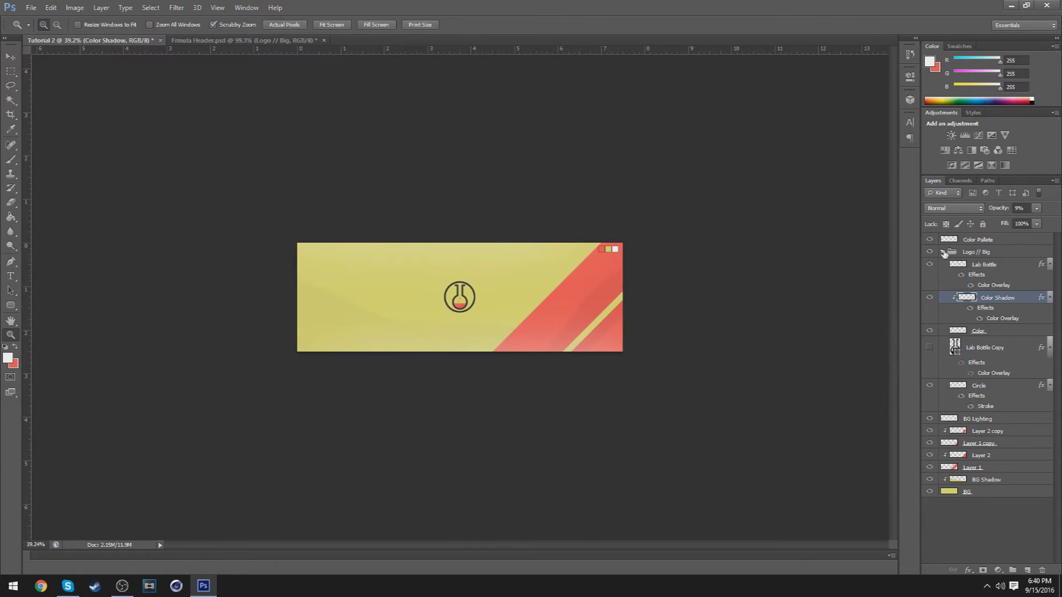
left_click(943, 252)
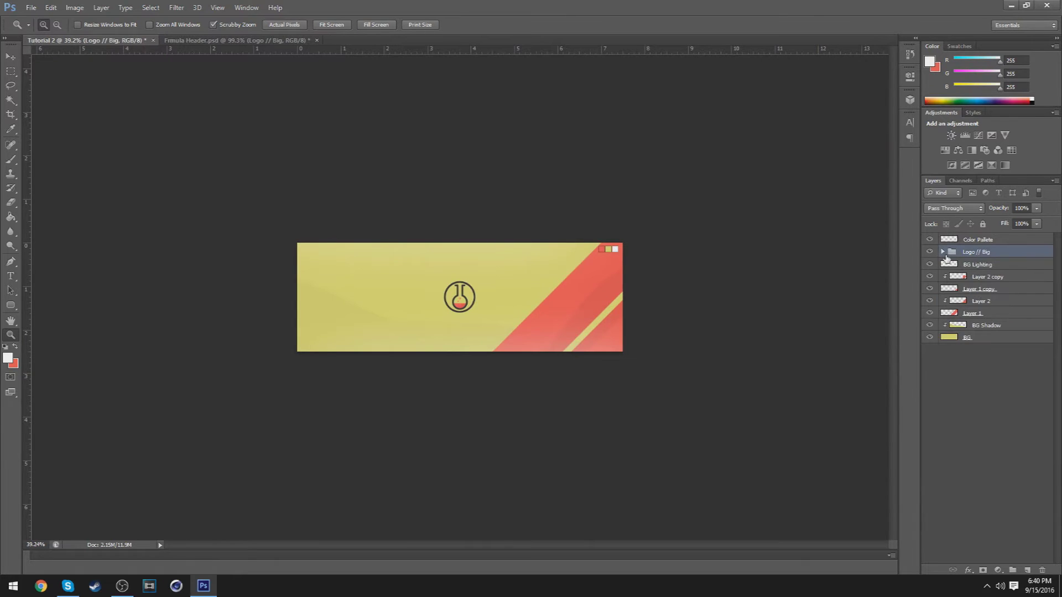
left_click(209, 40)
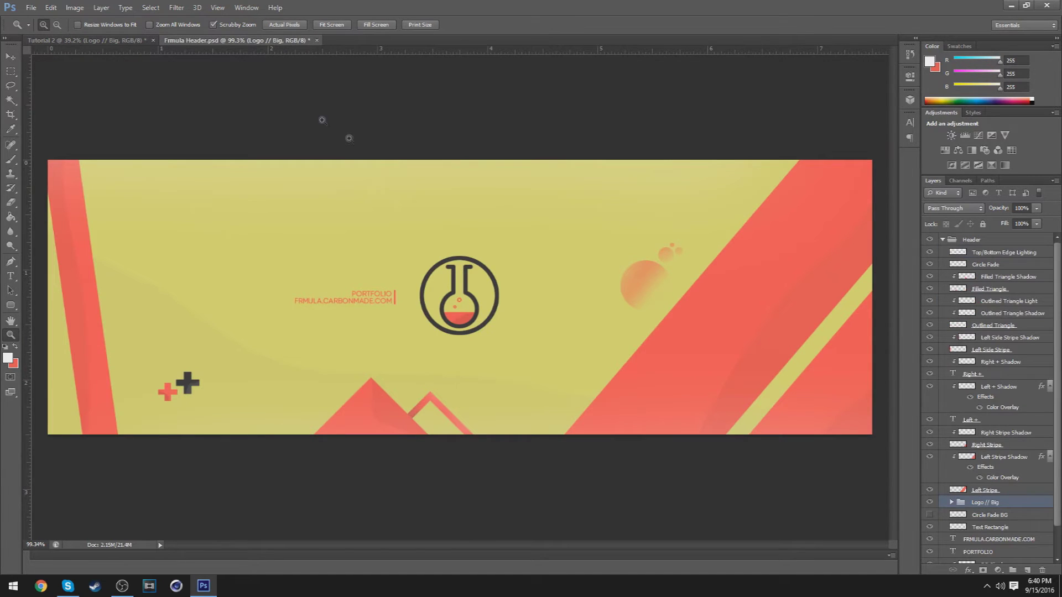
View the PORTFOLIO text in Frmula Header at actual size.
left_click(305, 301)
right_click(483, 327)
left_click(500, 334)
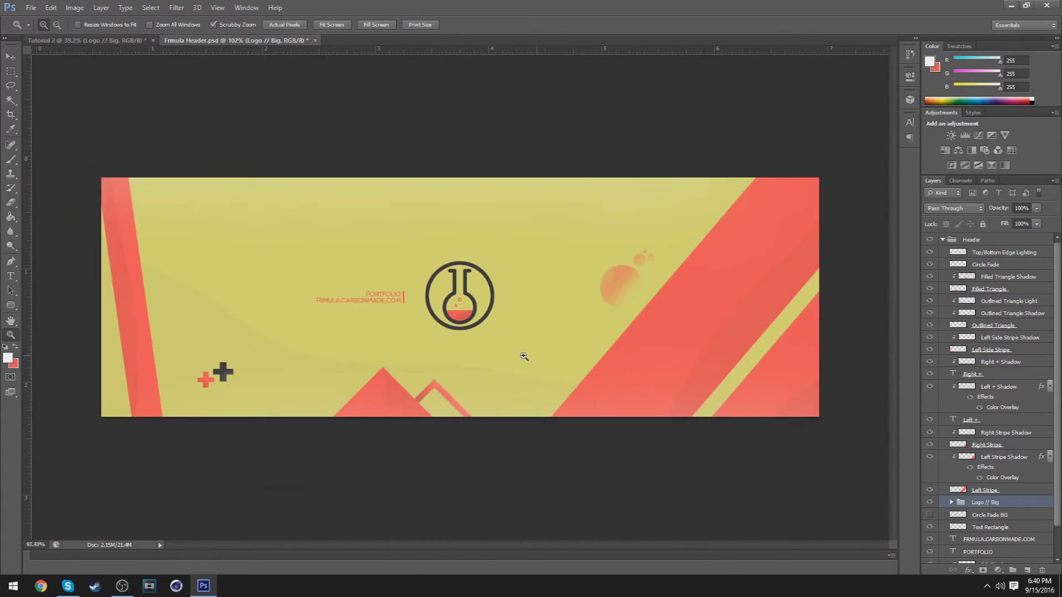
left_click_drag(524, 357, 513, 360)
left_click_drag(393, 308, 447, 288)
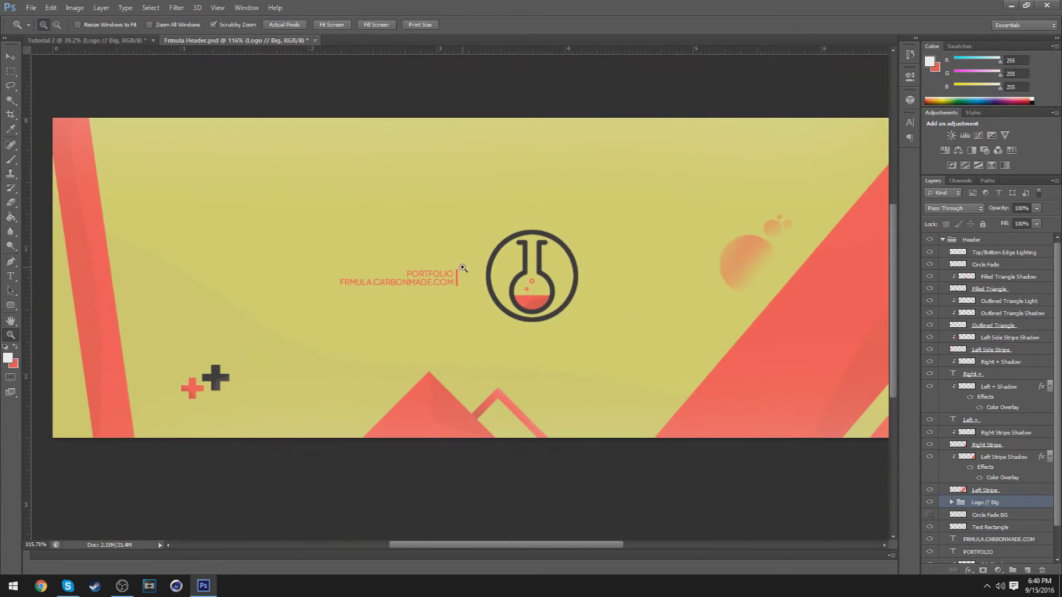
left_click_drag(463, 268, 437, 268)
scroll(999, 435, "down", 2)
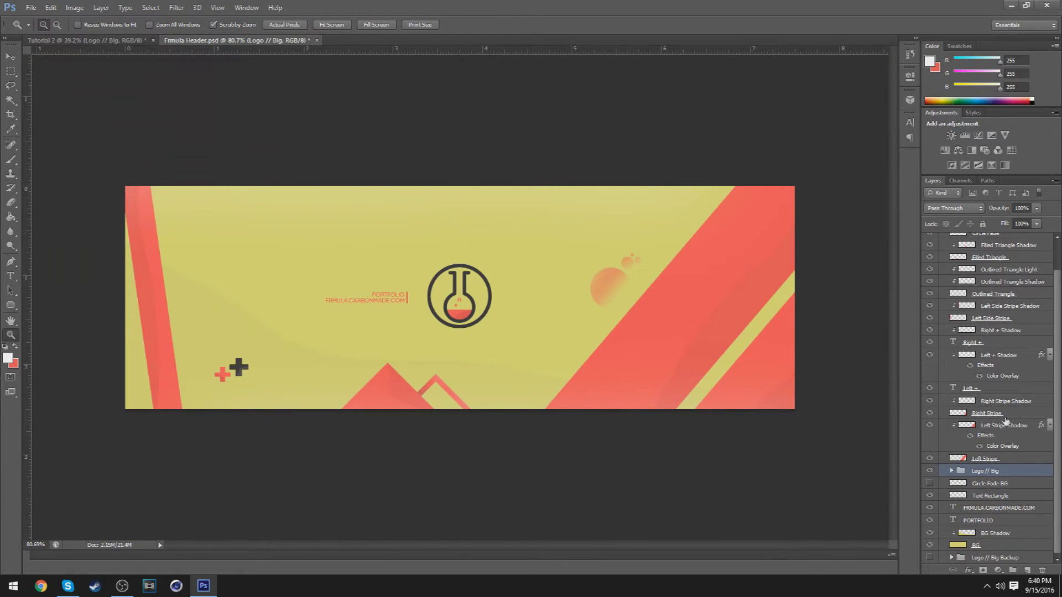
Select the FRMULA.CARBONMADE.COM and PORTFOLIO text layers and drag them into Tutorial 2.
left_click(1002, 390)
left_click(1000, 509)
left_click(991, 521, "shift")
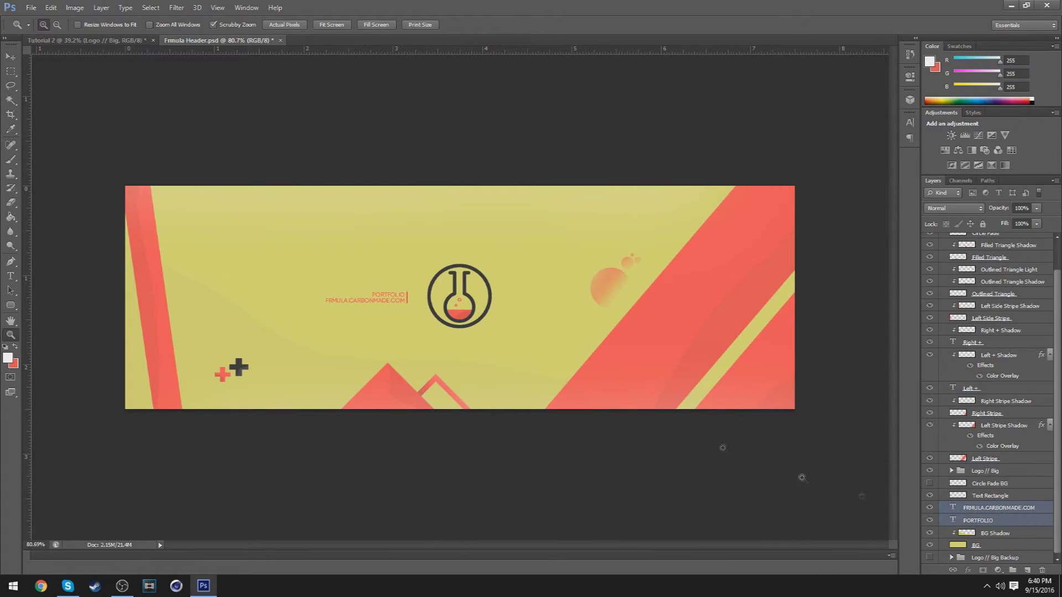
key("v")
left_click_drag(484, 360, 417, 311)
Shift the text slightly right so it sits just left of the flask logo.
scroll(417, 311, "up", 5)
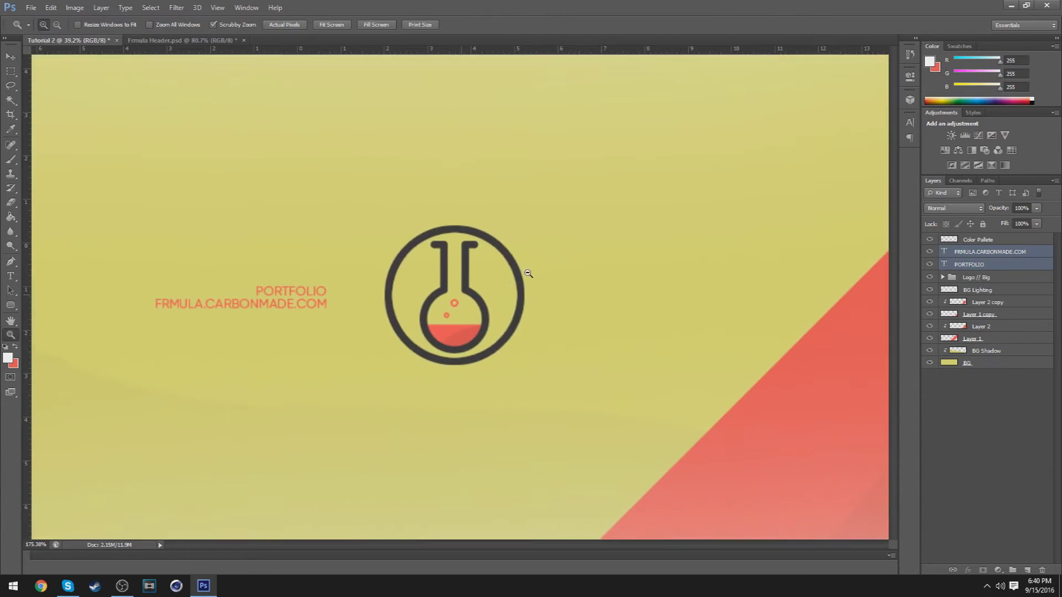
scroll(409, 310, "down", 3)
key("z")
scroll(456, 296, "up", 2)
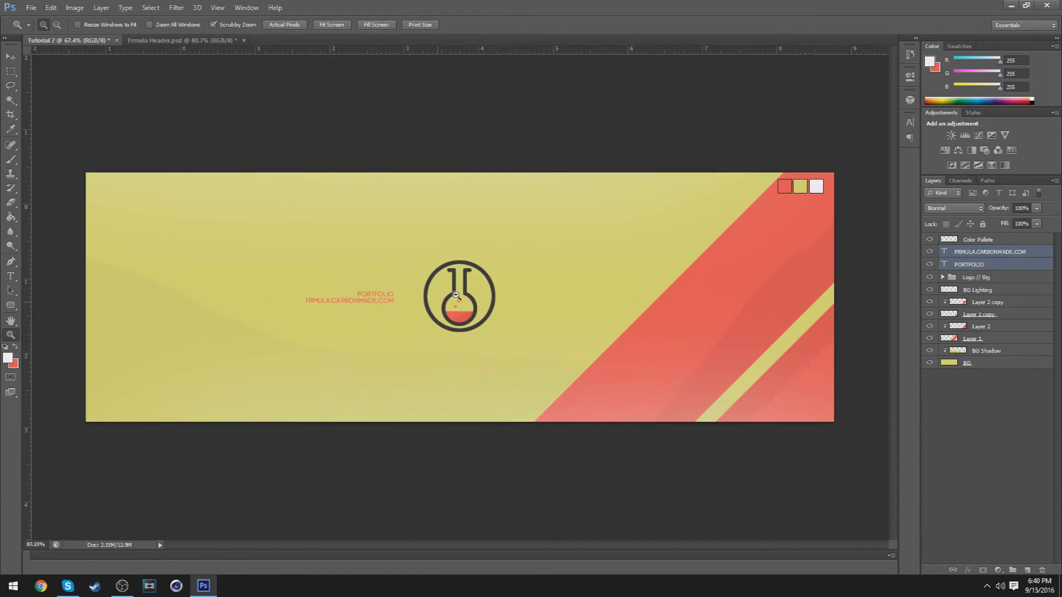
key("v")
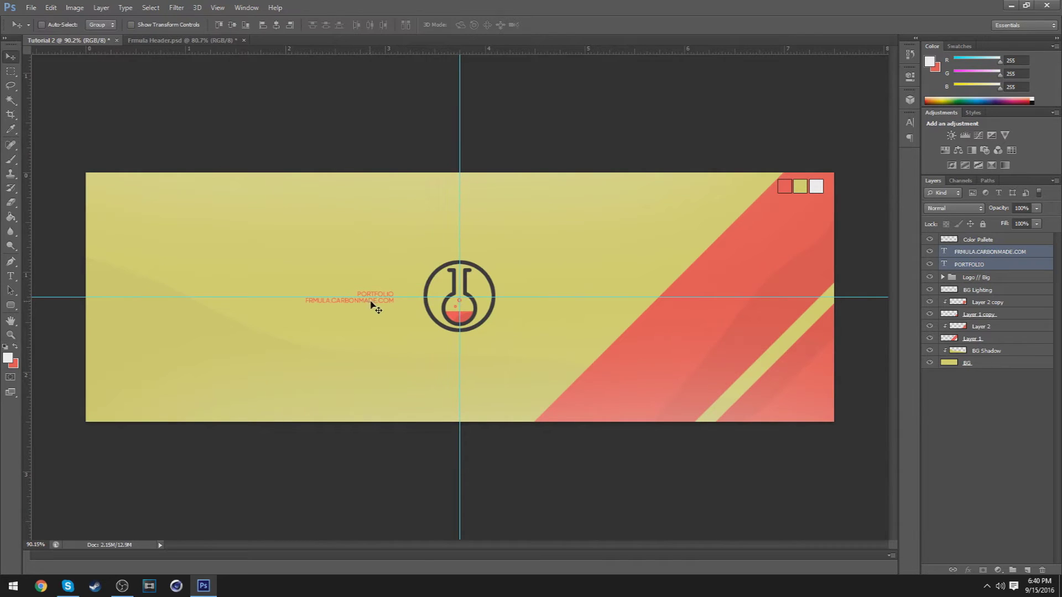
mouse_move(378, 303)
left_mouse_down()
mouse_move(389, 307)
mouse_move(370, 303)
left_mouse_up()
key("z")
scroll(382, 296, "up", 1)
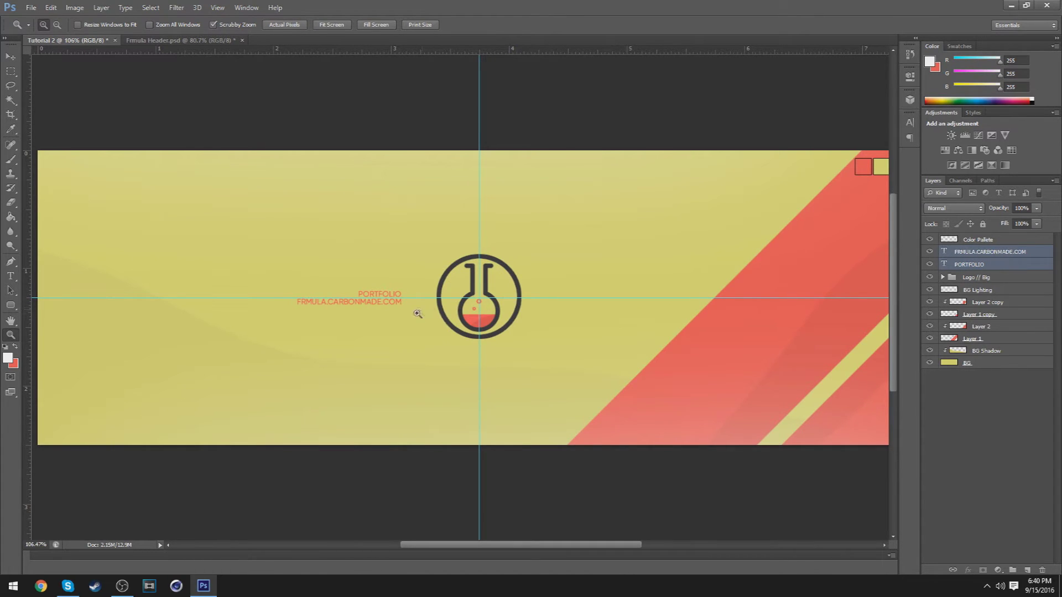
scroll(418, 314, "down", 1)
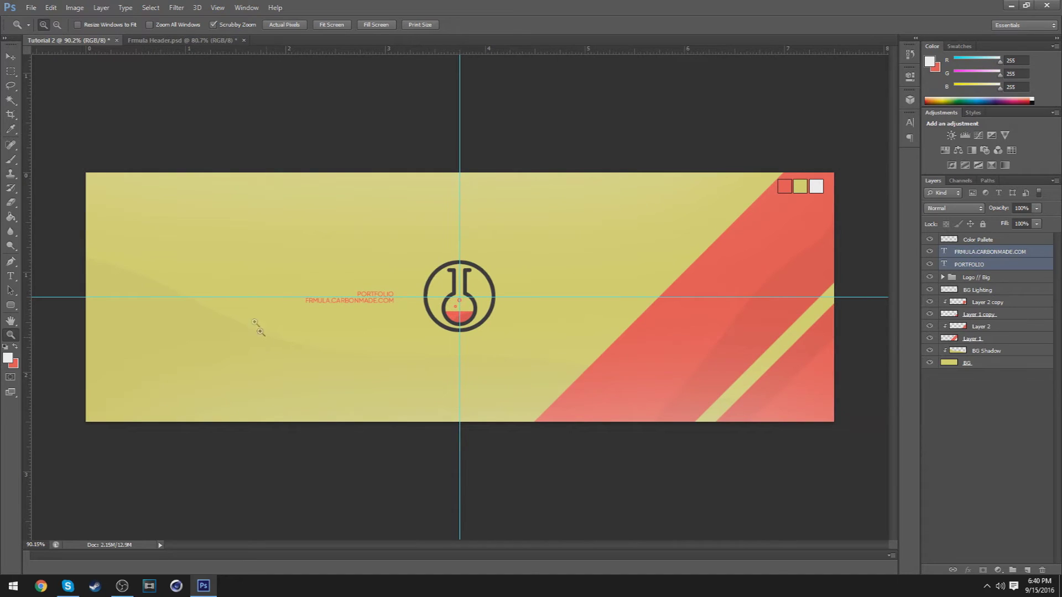
Inspect the Circle Fade layer in the fitted Frmula Header reference.
left_click(165, 41)
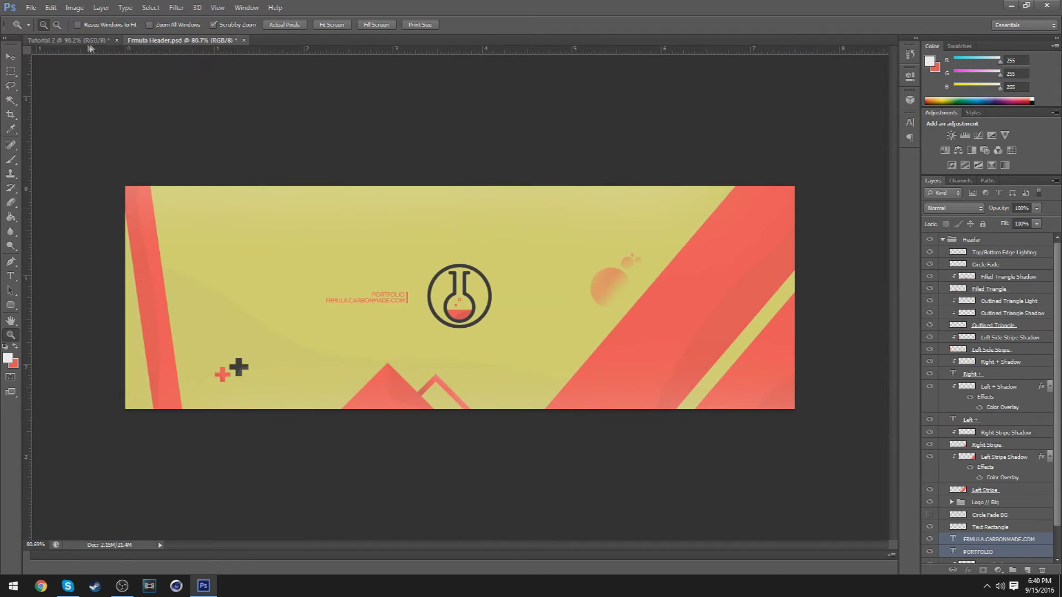
scroll(641, 260, "up", 3)
right_click(635, 260)
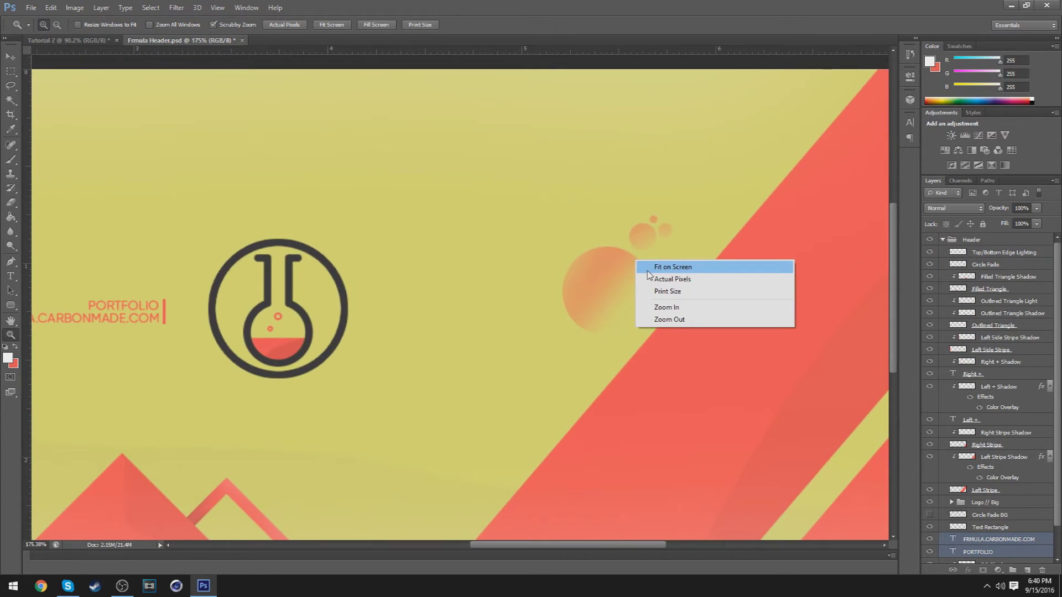
left_click(649, 272)
left_click(937, 265)
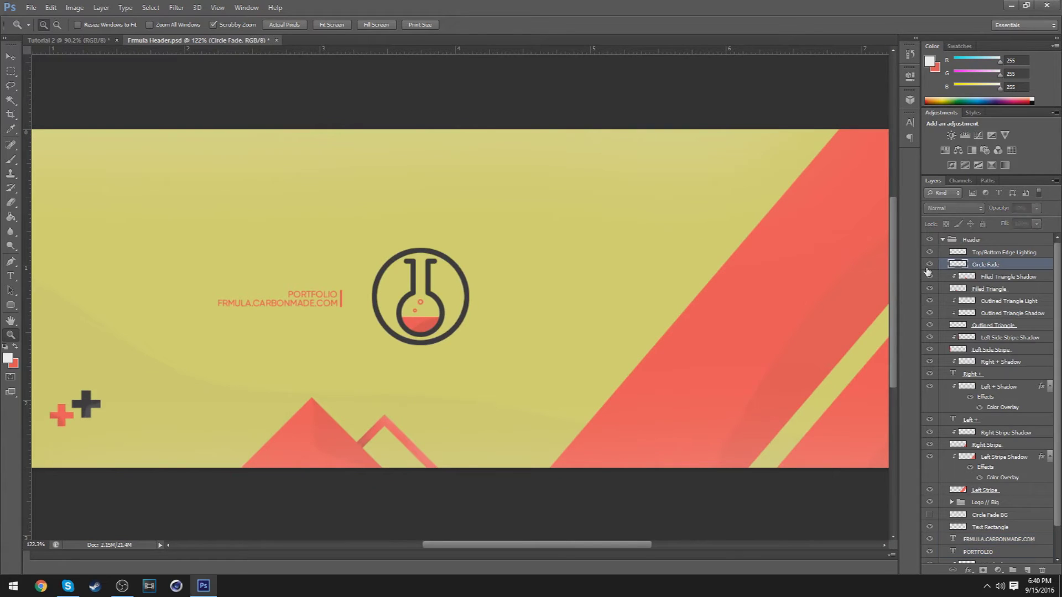
left_click(929, 265)
left_click(75, 41)
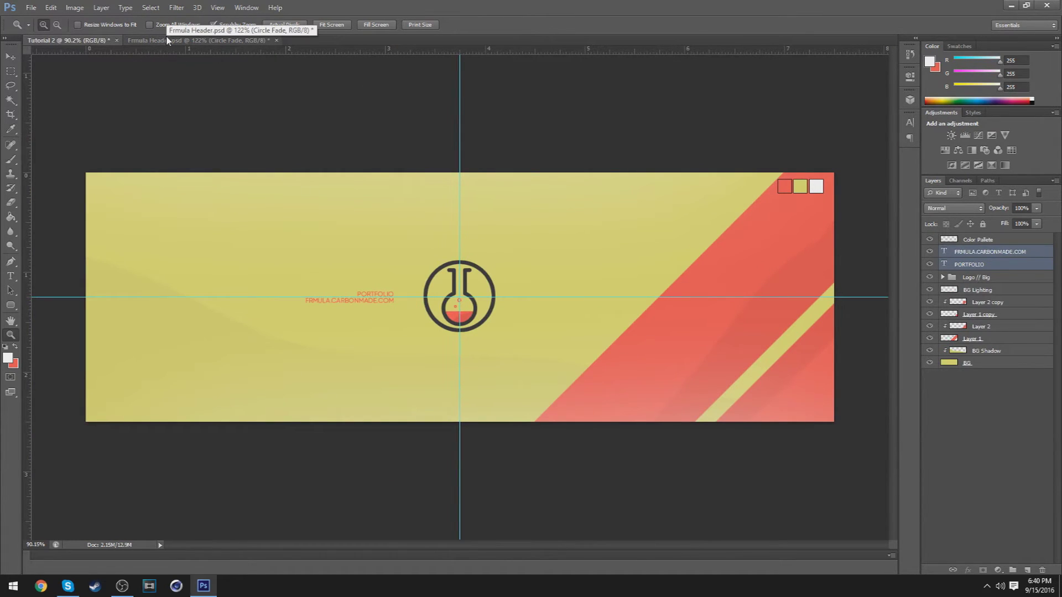
Draw a circular elliptical-marquee selection up and right of the flask logo.
left_click(18, 75)
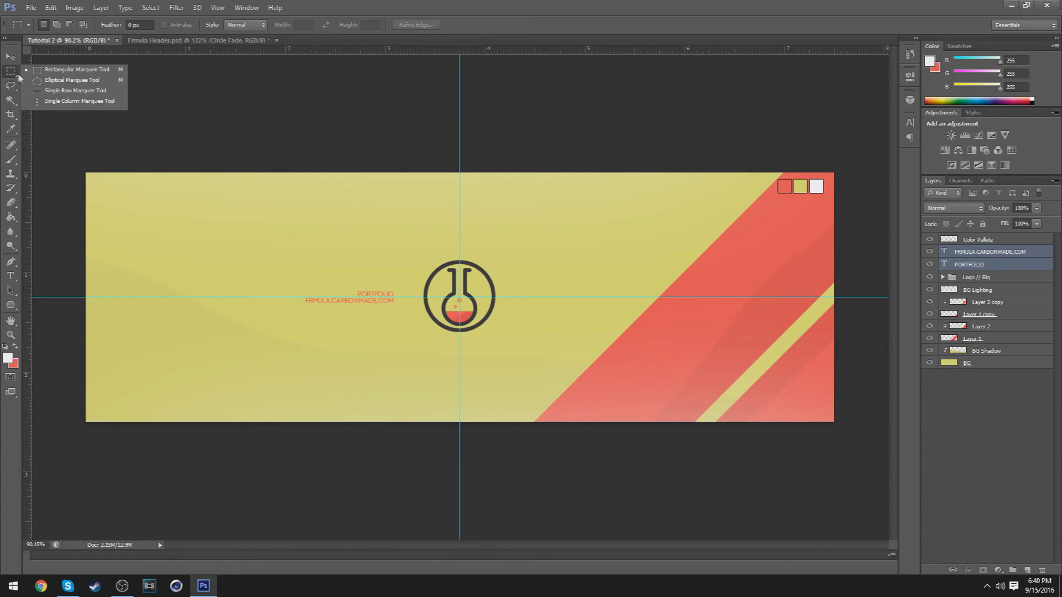
left_click(31, 80)
left_click(9, 75)
left_click(72, 80)
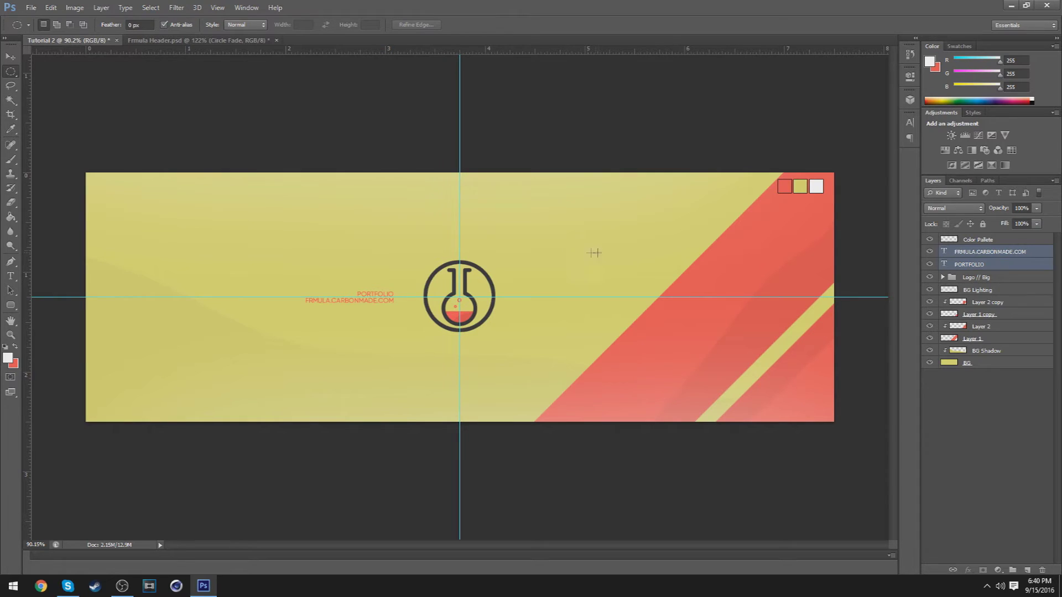
left_click_drag(594, 253, 598, 229)
Fill the circle with the sampled red on a new layer above FRMULA.CARBONMADE.COM, then deselect.
left_click(992, 250)
left_click(1028, 569)
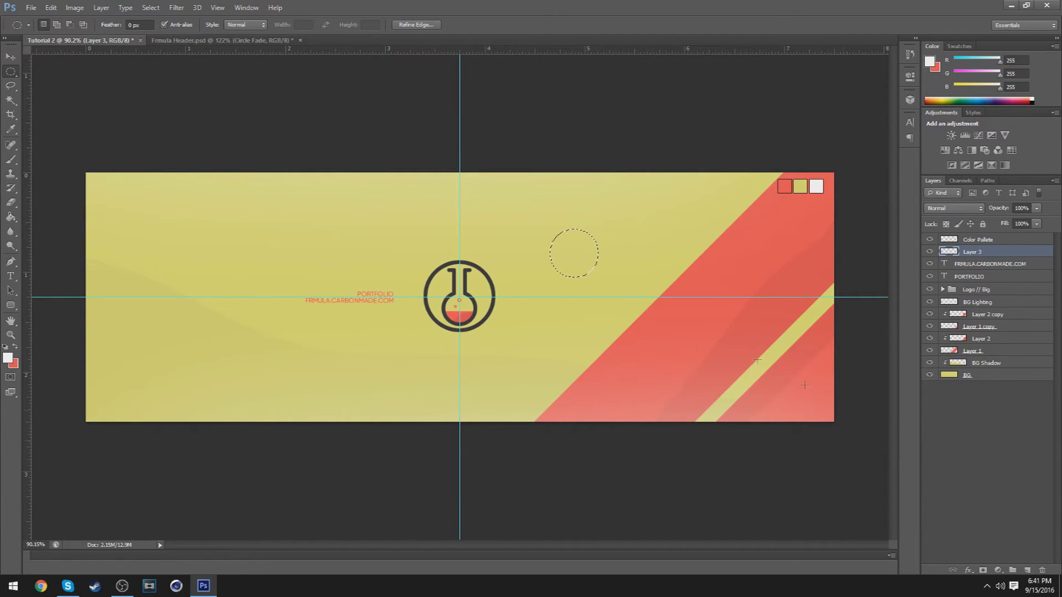
right_click(584, 246)
left_click(613, 399)
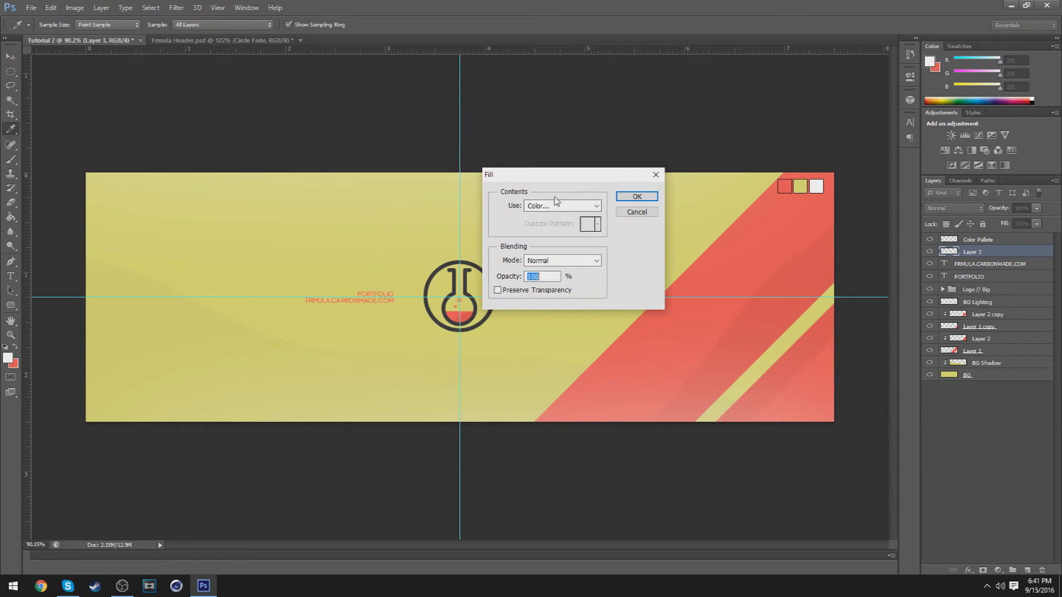
left_click(562, 207)
left_click(555, 247)
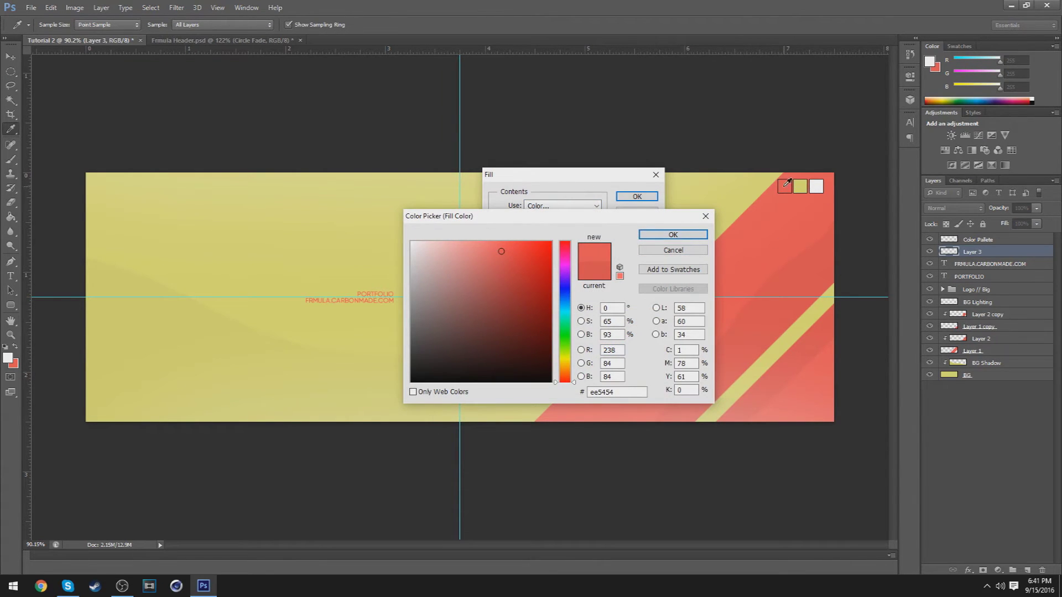
left_click(644, 234)
left_click(643, 199)
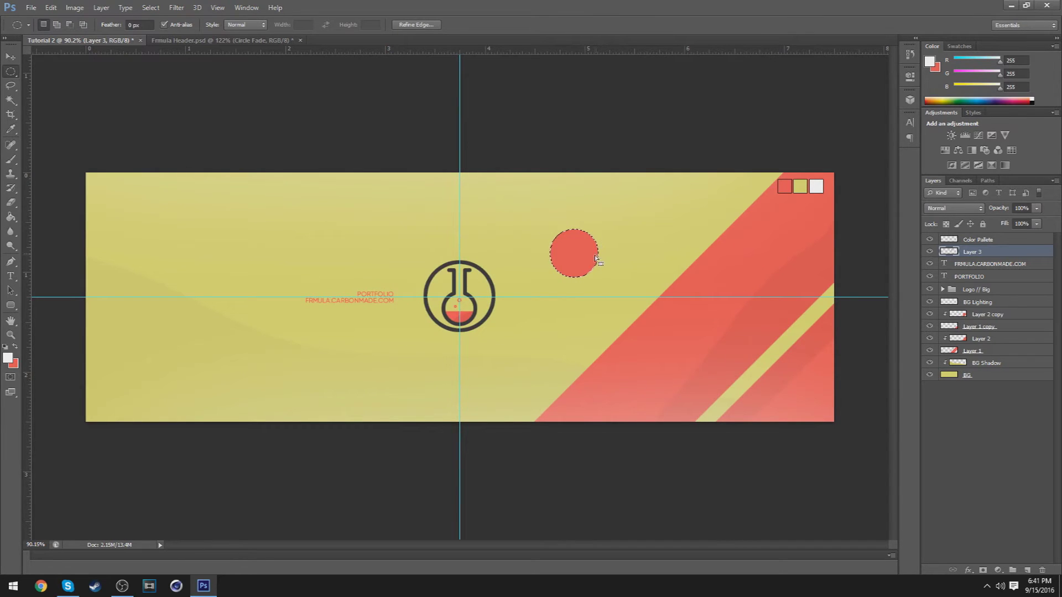
key("ctrl+d")
key("z")
mouse_move(634, 269)
left_mouse_down()
mouse_move(611, 247)
mouse_move(649, 269)
left_mouse_up()
key("v")
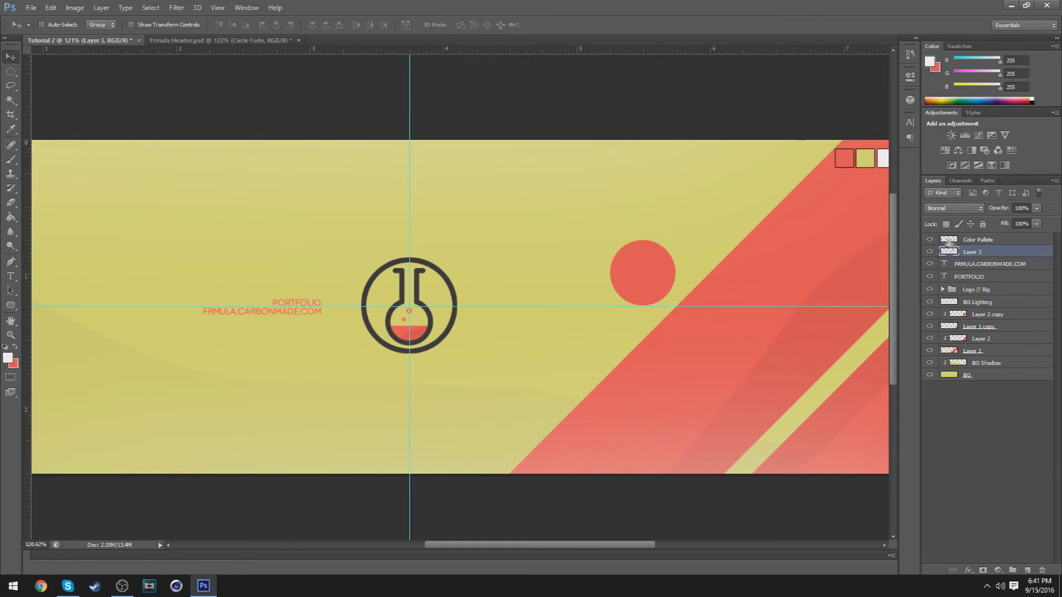
Check the palette and circle layers and compare the circle against the Frmula Header reference.
left_click(930, 239)
left_click(930, 240)
left_click(930, 252)
left_click(930, 252)
key("ctrl+t")
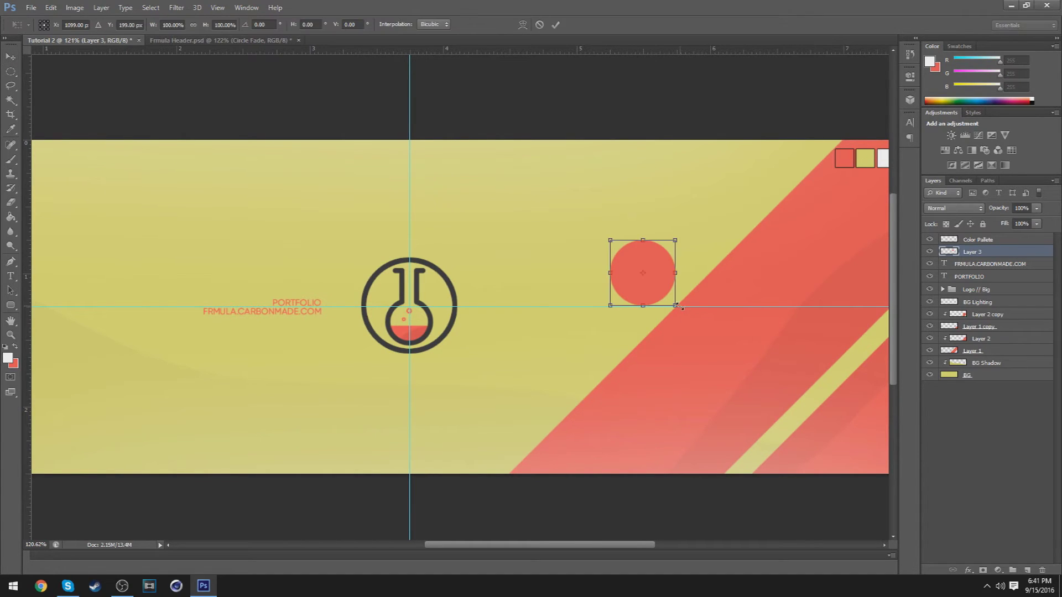
left_click(556, 25)
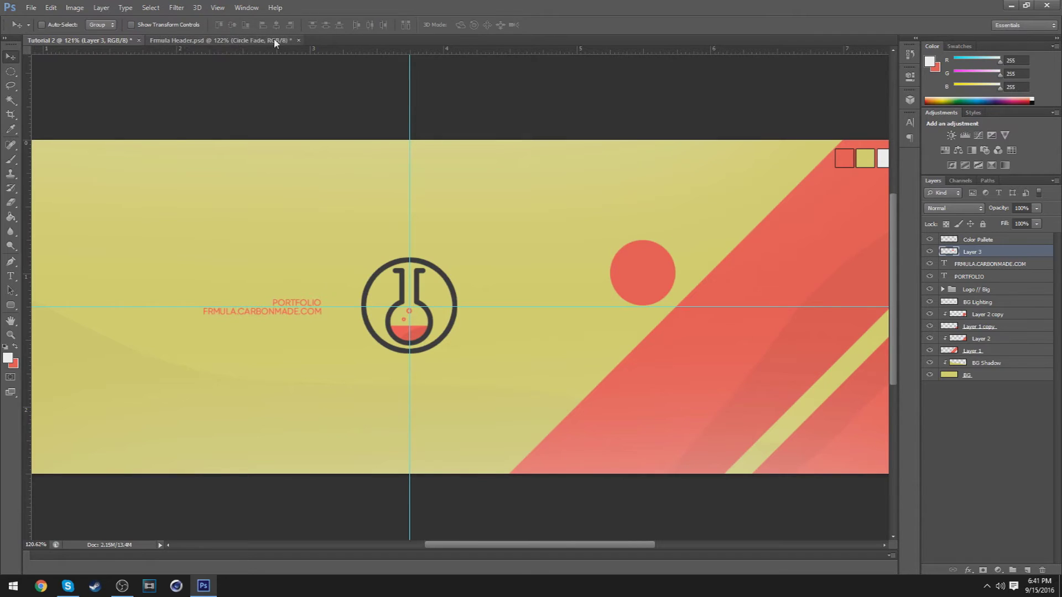
left_click(275, 41)
left_click(77, 40)
Scale the red circle down slightly, to about 93%, around its centre.
key("ctrl+t")
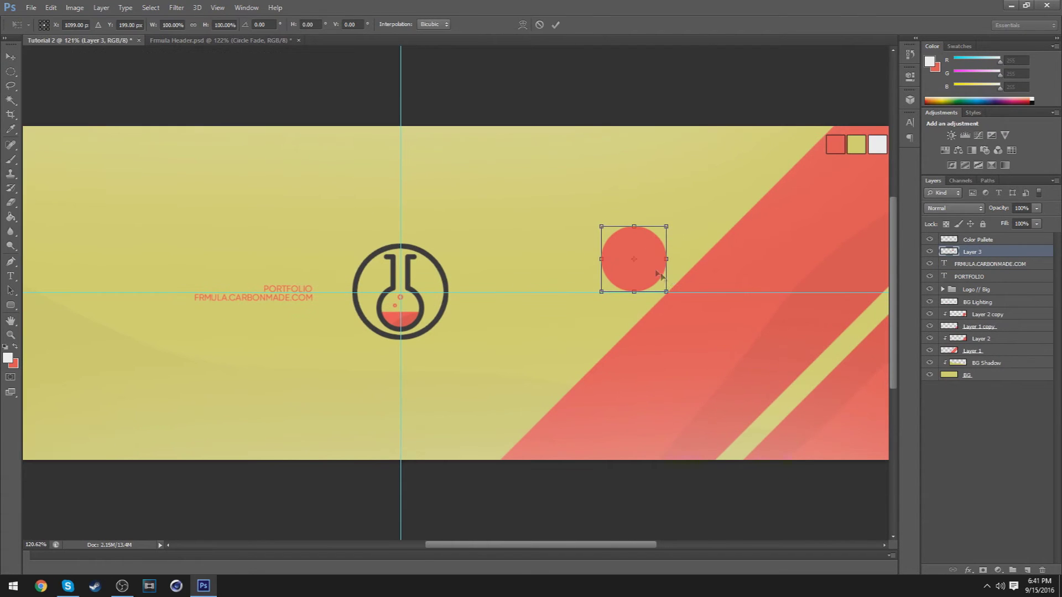
key("ctrl+r")
left_click_drag(675, 297, 647, 273)
left_click(555, 24)
Duplicate the big red circle twice up-right, shrinking each copy into a smaller bubble.
left_click(233, 44)
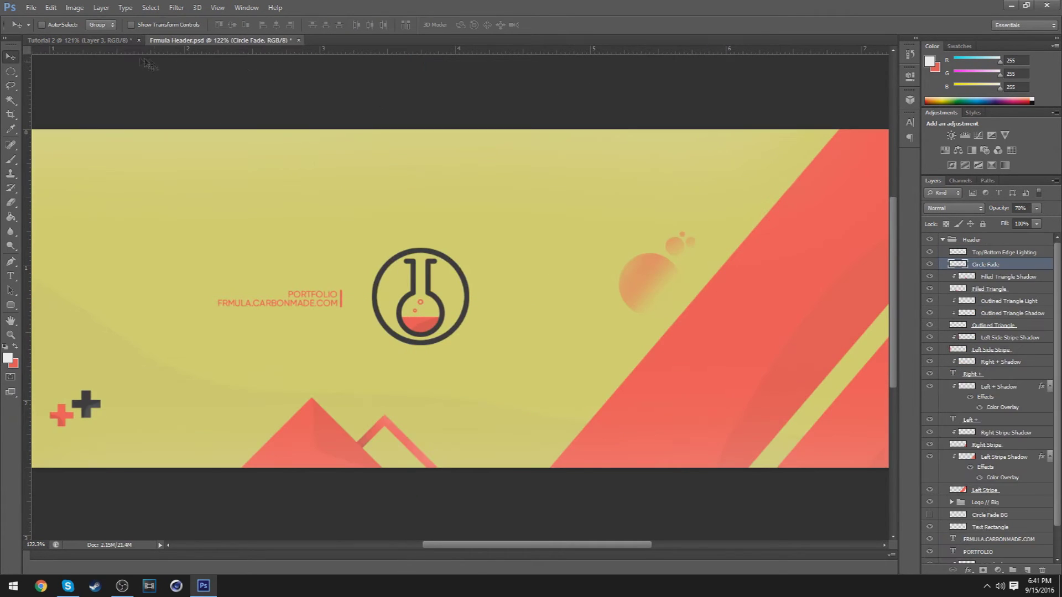
left_click(113, 40)
left_click_drag(642, 270, 686, 235)
key("ctrl+t")
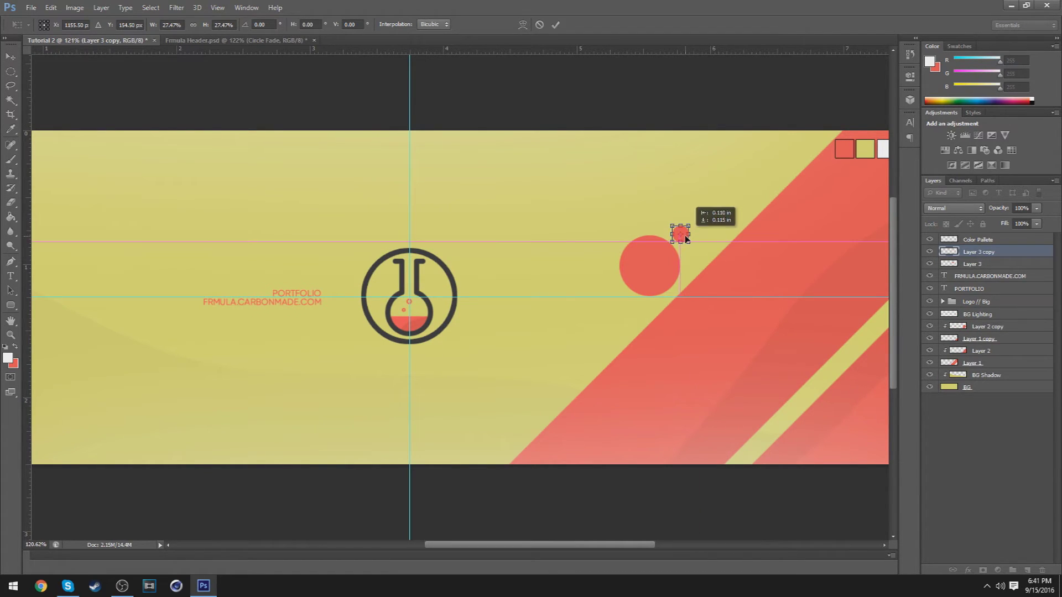
left_click(555, 25)
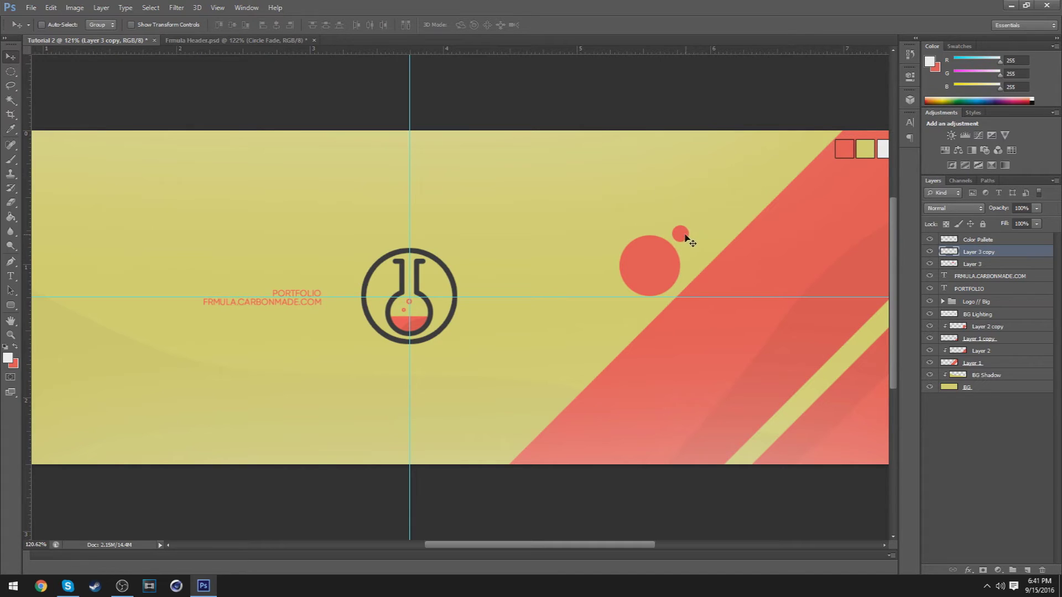
left_click_drag(686, 238, 710, 231)
key("ctrl+t")
left_click(555, 25)
key("alt+bracketleft")
Nudge the big circle left and down, and shift the smallest bubble slightly left.
left_click(960, 276)
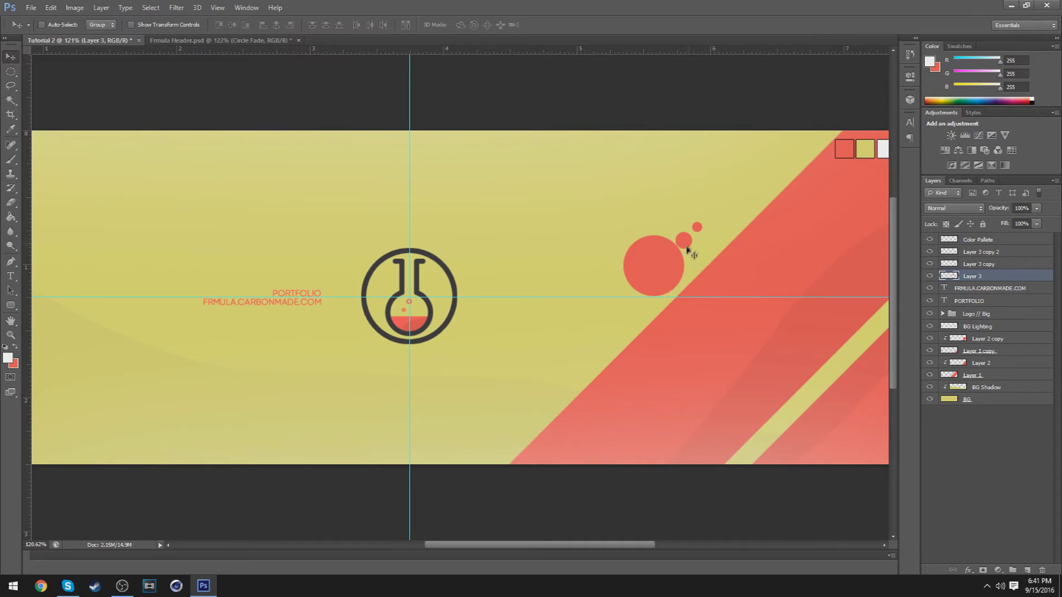
key("Left")
key("Left")
key("Left")
key("Left")
key("Left")
key("Left")
key("Down")
key("Down")
left_click(991, 264)
left_click(993, 252)
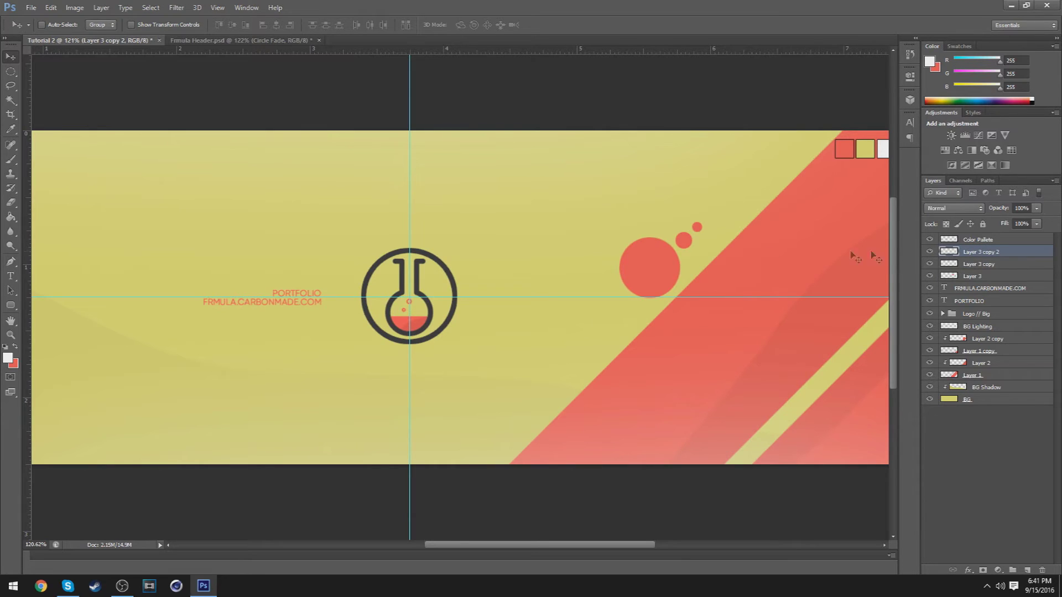
left_click_drag(707, 236, 703, 236)
Duplicate the smallest bubble up-left as a tiny third bubble and lower it slightly.
left_click_drag(706, 232, 682, 223)
key("ctrl+t")
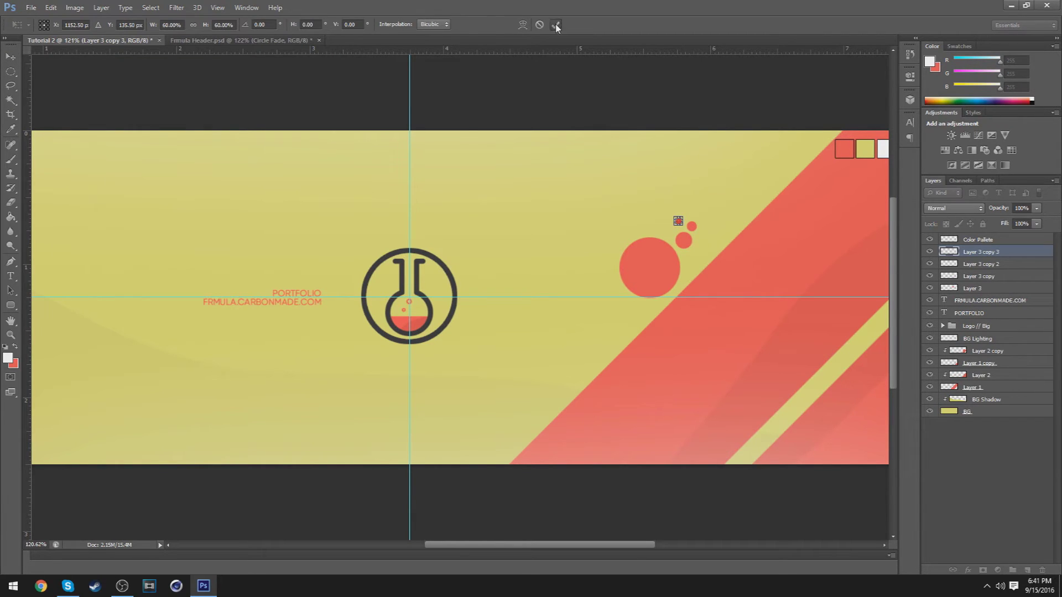
left_click(555, 25)
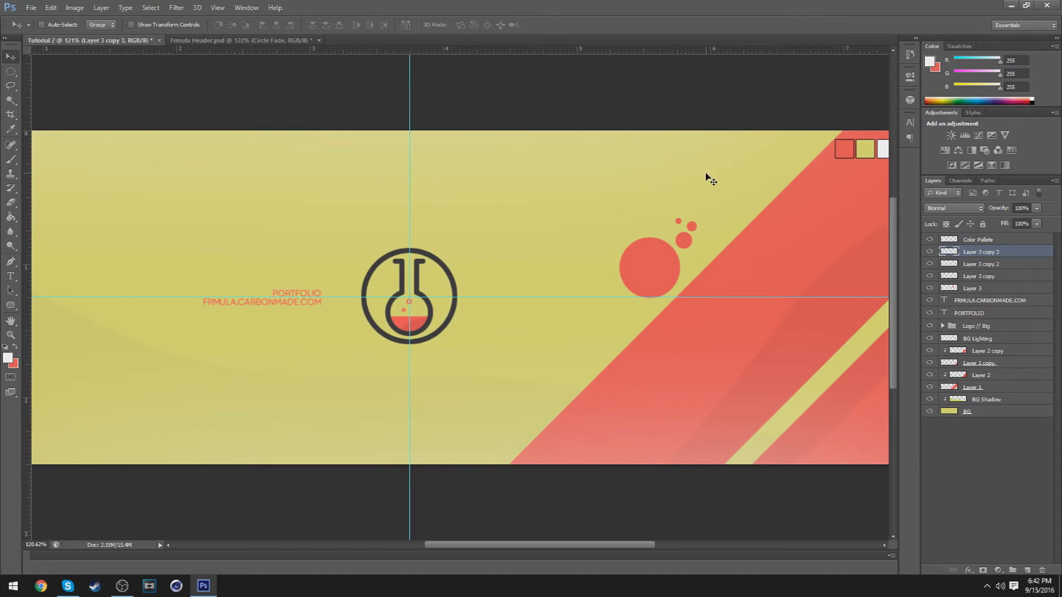
left_click_drag(695, 226, 694, 232)
Move the big circle up and left into place, then select all four circle layers.
left_click(974, 290)
left_click_drag(653, 289, 685, 262)
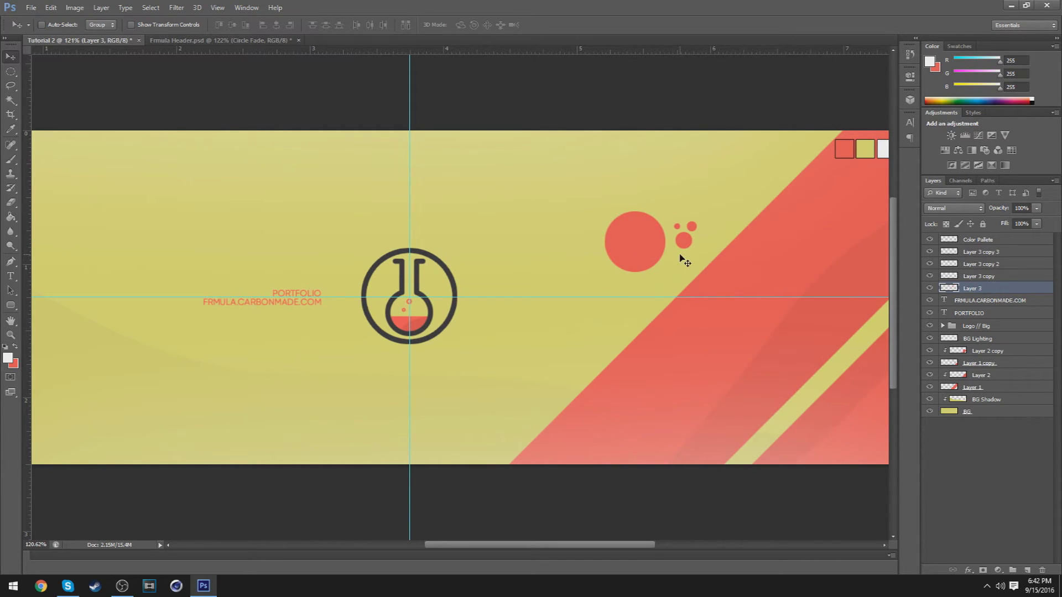
key("Right")
key("Right")
key("Right")
key("Right")
key("Right")
key("Right")
key("Right")
key("Right")
key("Right")
key("Right")
key("Up")
key("Up")
key("Up")
key("Up")
key("Left")
key("Left")
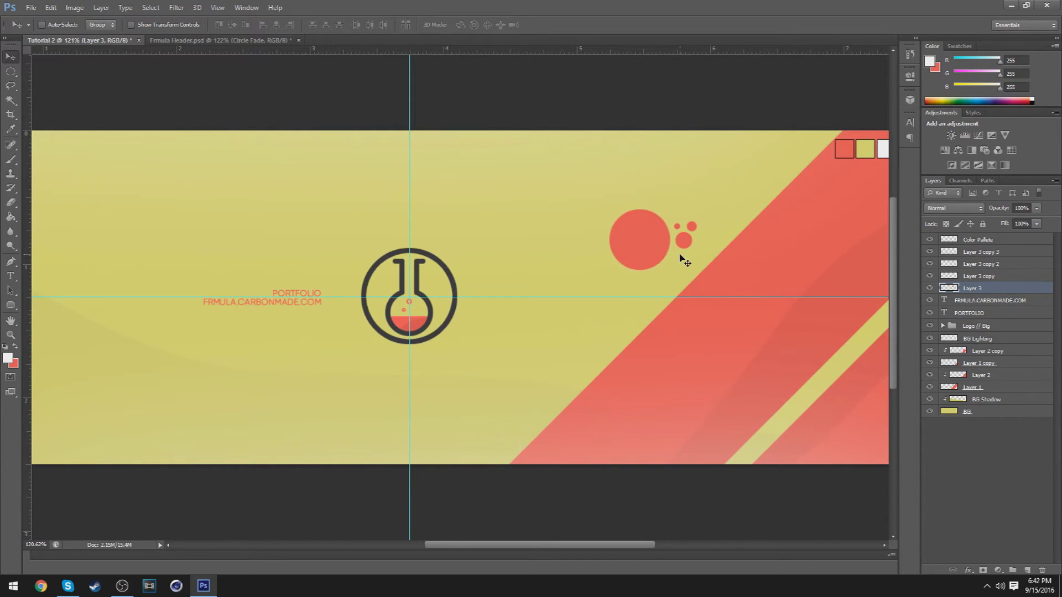
left_click(1001, 253, "shift")
left_click(986, 286)
left_click(994, 254, "shift")
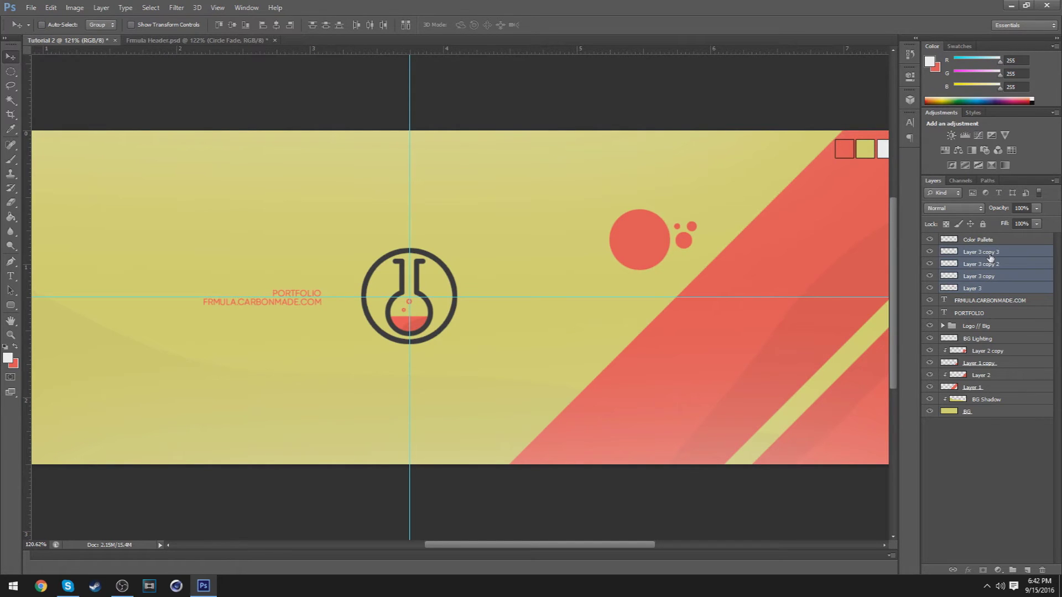
Convert the four circle and bubble layers into one smart object.
right_click(990, 257)
left_click(888, 219)
right_click(986, 252)
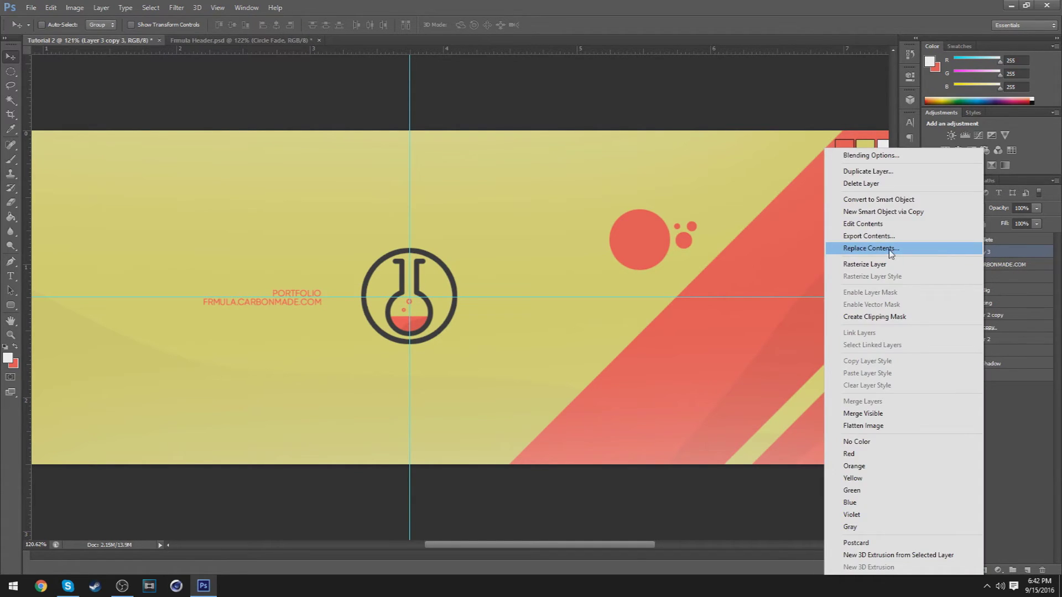
key("Escape")
Rotate the circle cluster to -45° so it sits on the stripe edge.
key("ctrl+t")
left_click_drag(741, 256, 729, 207)
left_click_drag(682, 246, 719, 188)
left_click(540, 25)
key("ctrl+t")
left_click_drag(686, 246, 720, 259)
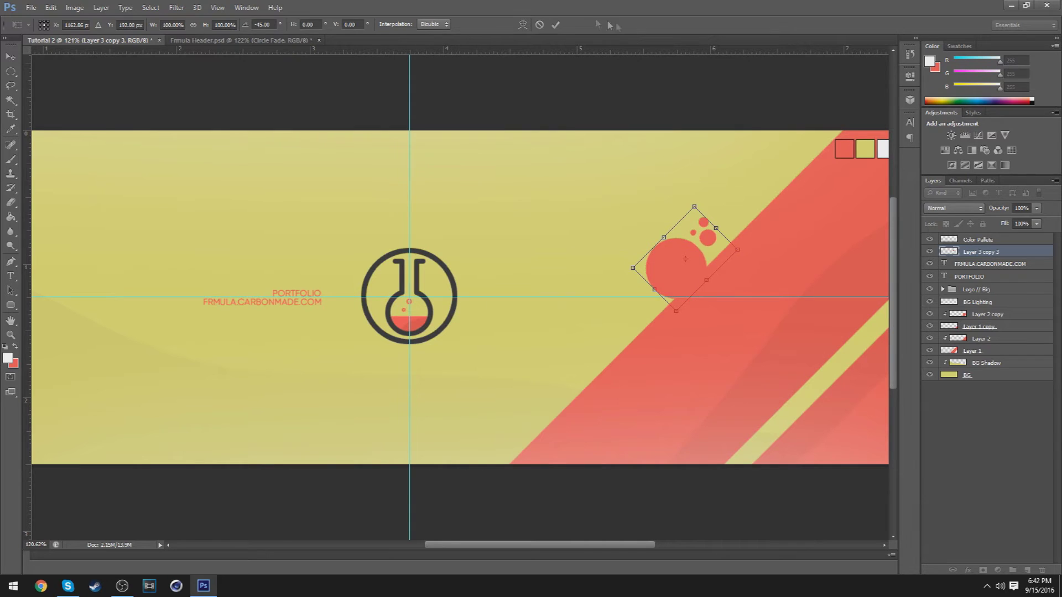
key("Return")
Set a large soft eraser, then move the cluster up-left and scale it to about 92%.
key("e")
right_click(594, 246, "alt")
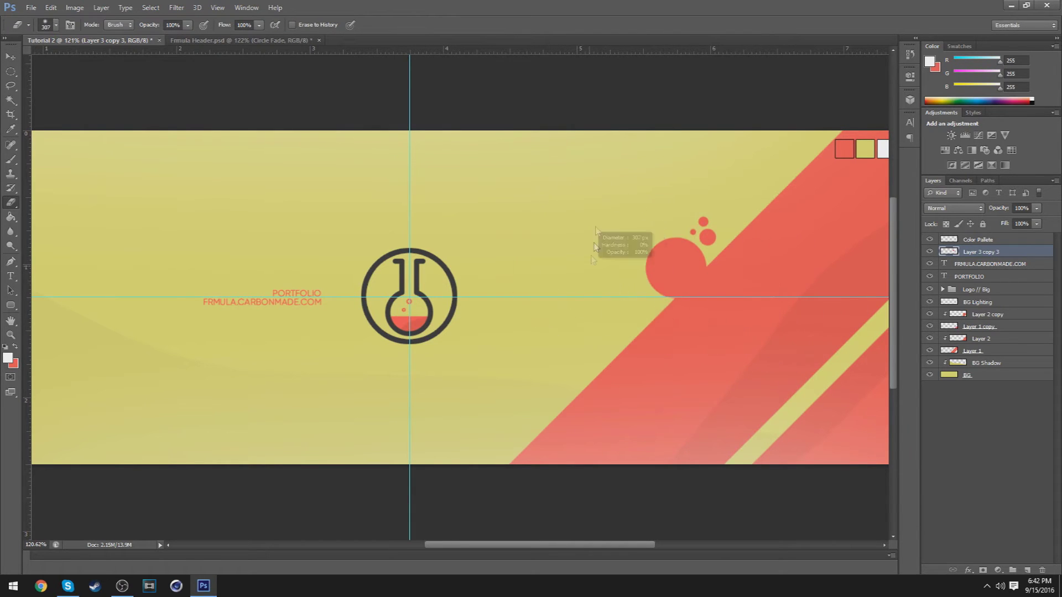
right_click(661, 287, "alt")
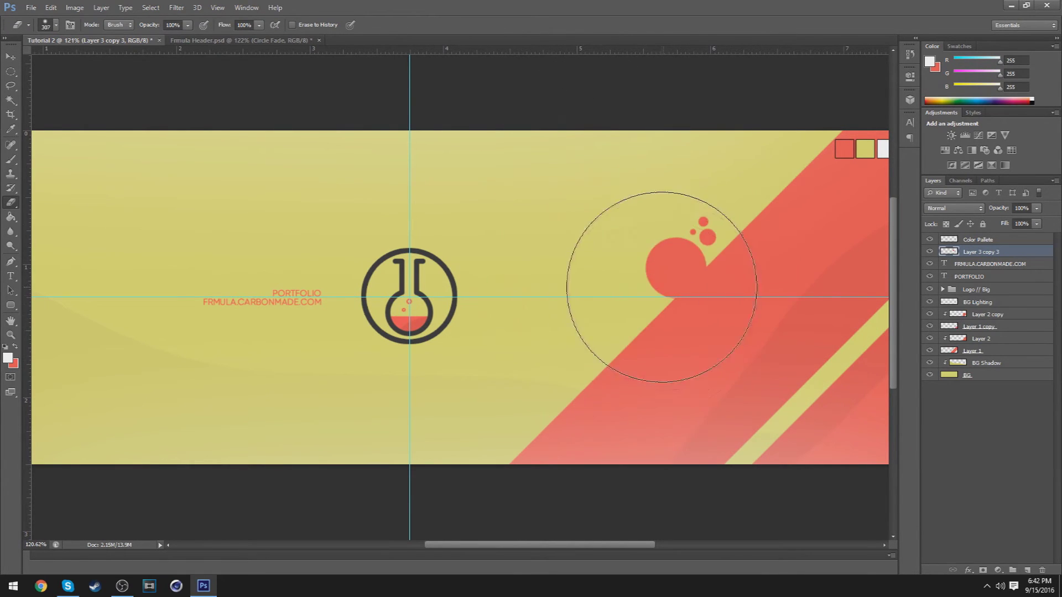
right_click(661, 287, "alt")
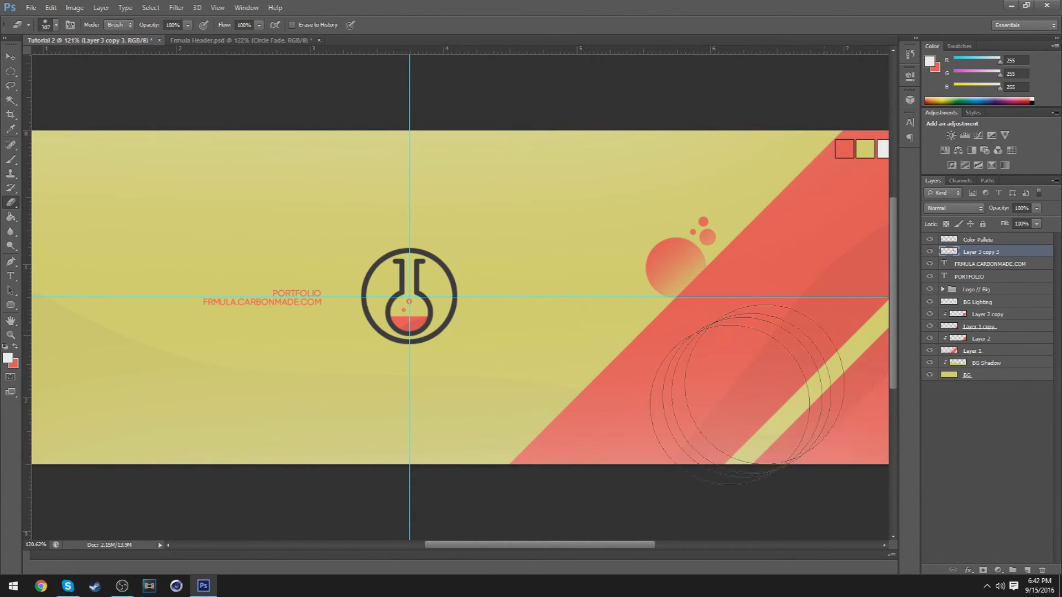
key("v")
left_click_drag(723, 315, 712, 306)
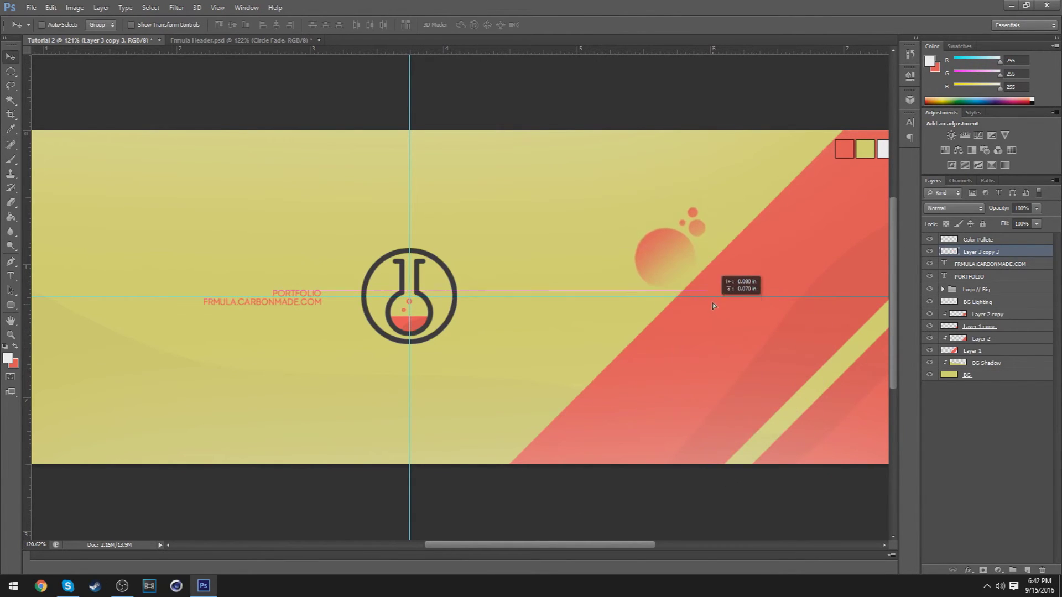
key("ctrl+t")
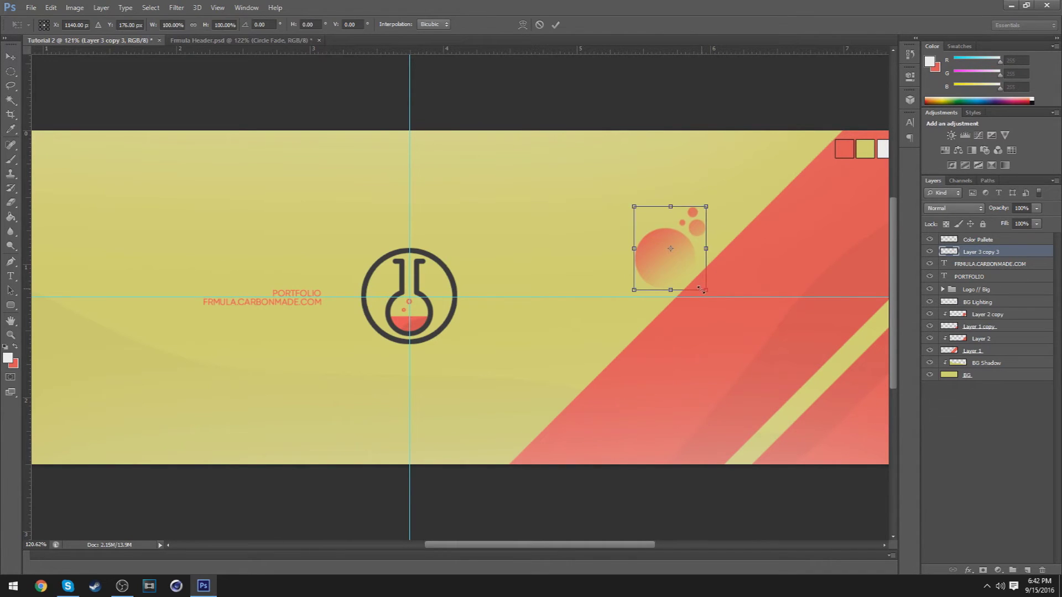
left_click_drag(702, 290, 689, 265)
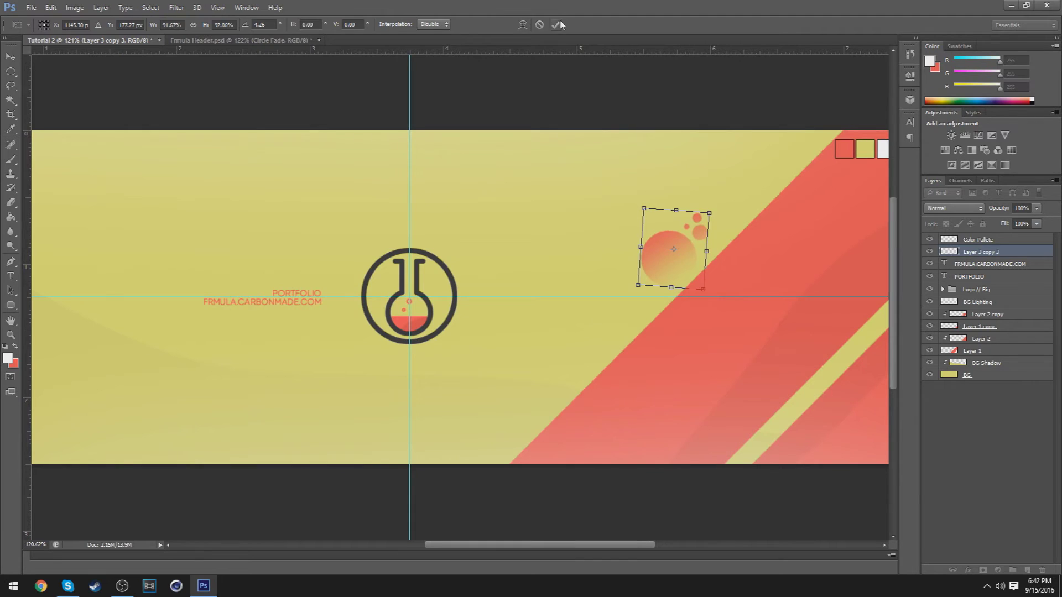
left_click(557, 24)
Erase the cluster's edge where it meets the stripe and lower its opacity to 70%.
key("e")
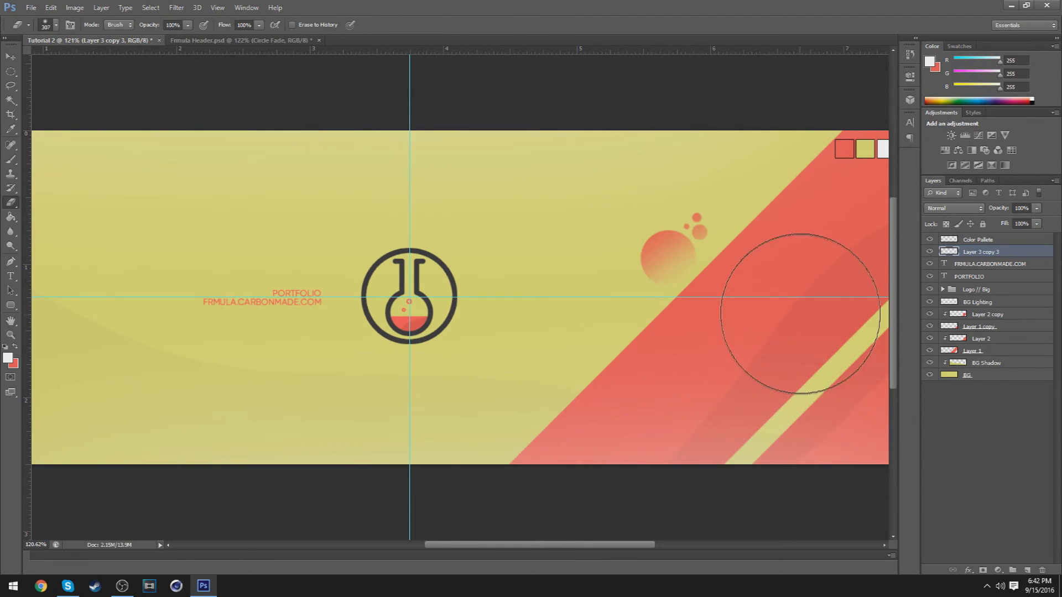
mouse_move(801, 314)
left_mouse_down()
mouse_move(824, 343)
mouse_move(813, 298)
left_mouse_up()
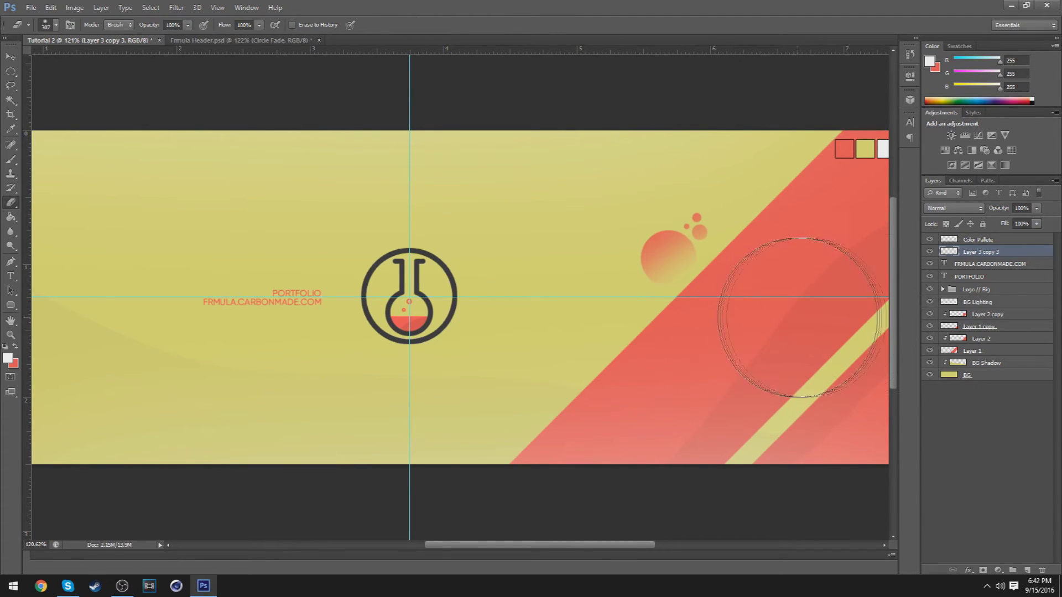
left_click(1037, 223)
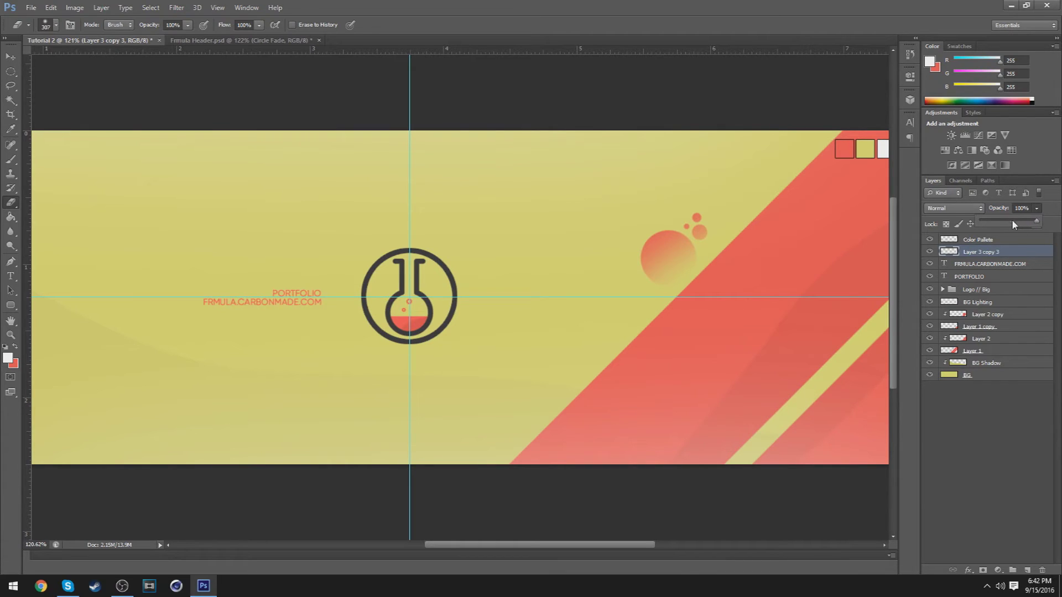
left_click_drag(1013, 224, 1021, 224)
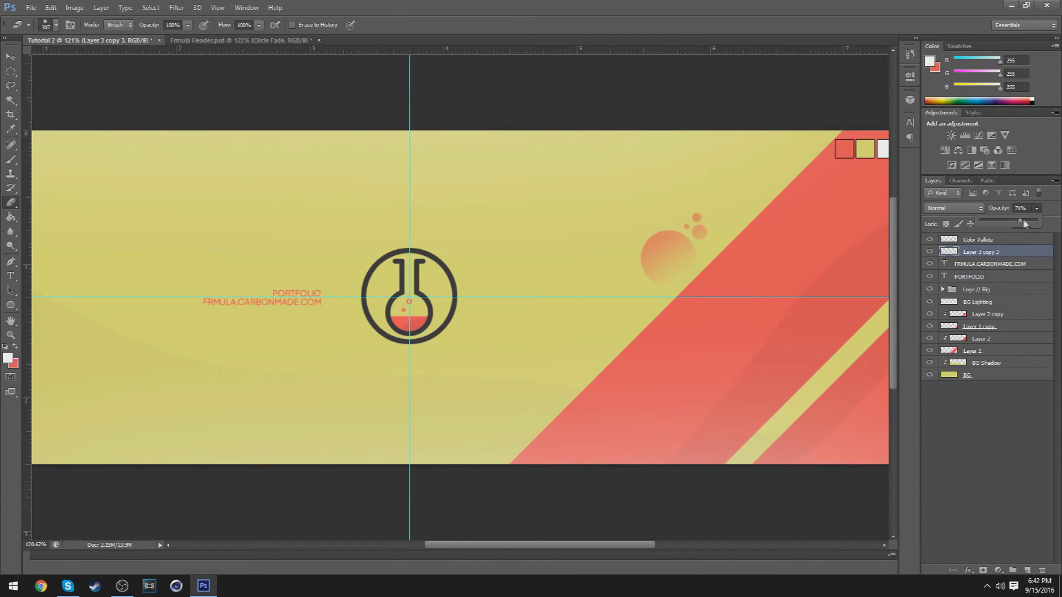
left_click(181, 42)
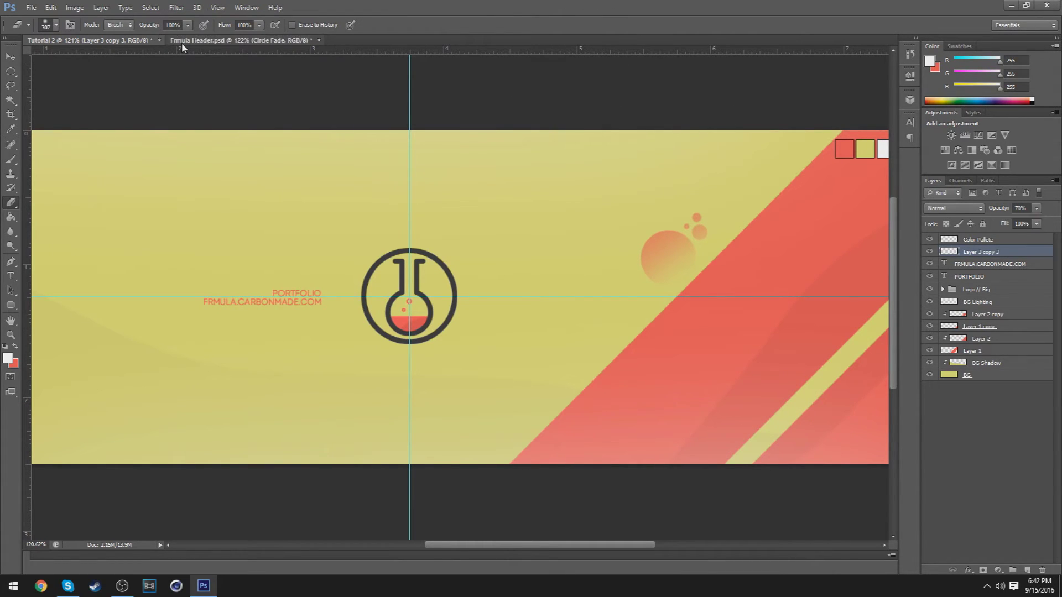
left_click(108, 41)
Rename the circle cluster to 'Circle Fade' and Layer 2 copy to 'LEft Stripe Shadow'.
key("z")
left_click_drag(636, 276, 514, 285)
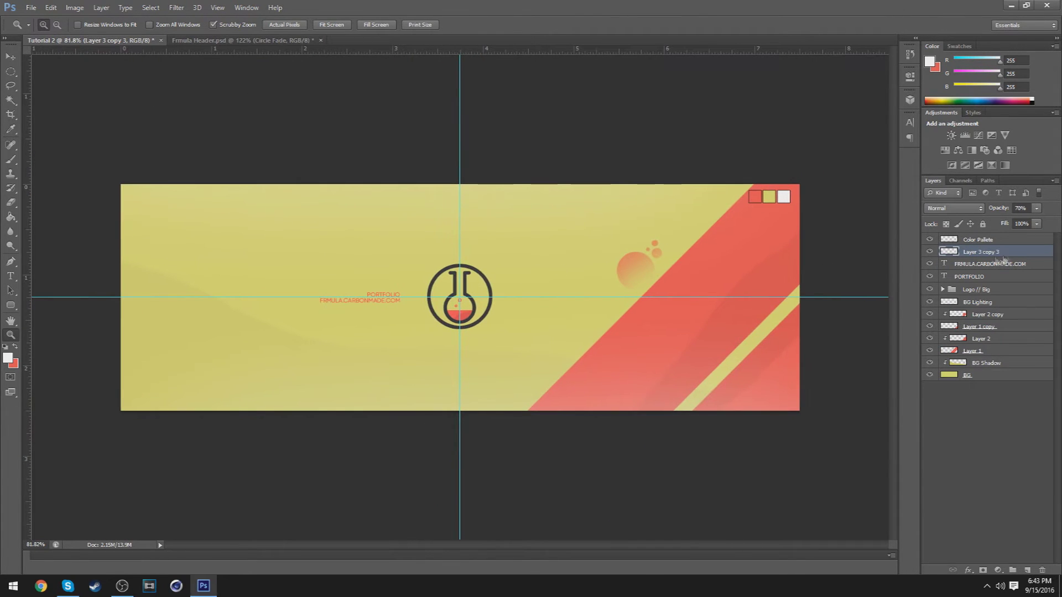
double_click(971, 252)
type("C")
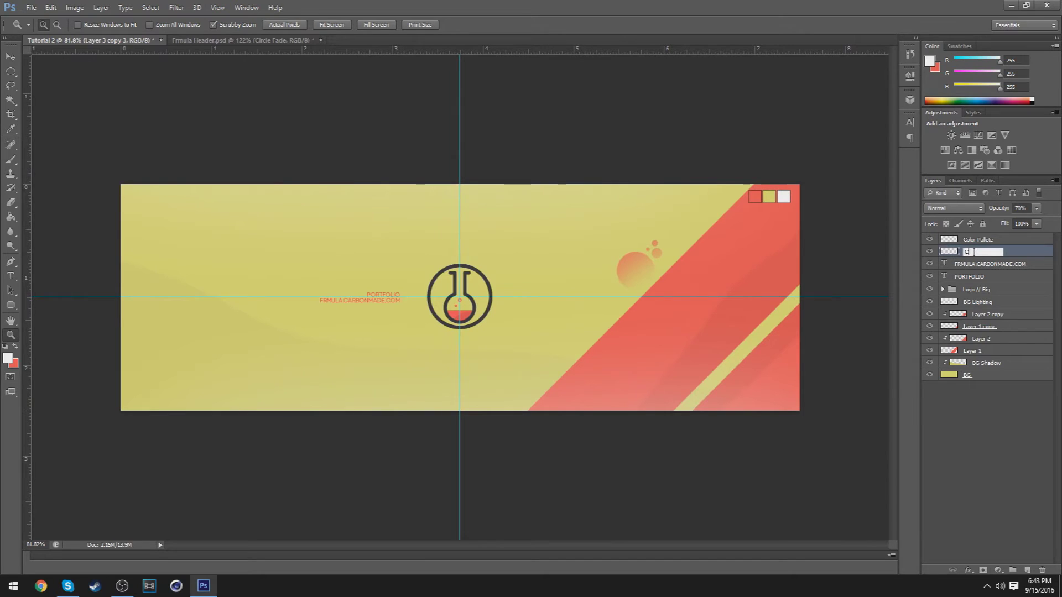
type("ircle Fade")
key("Return")
double_click(990, 315)
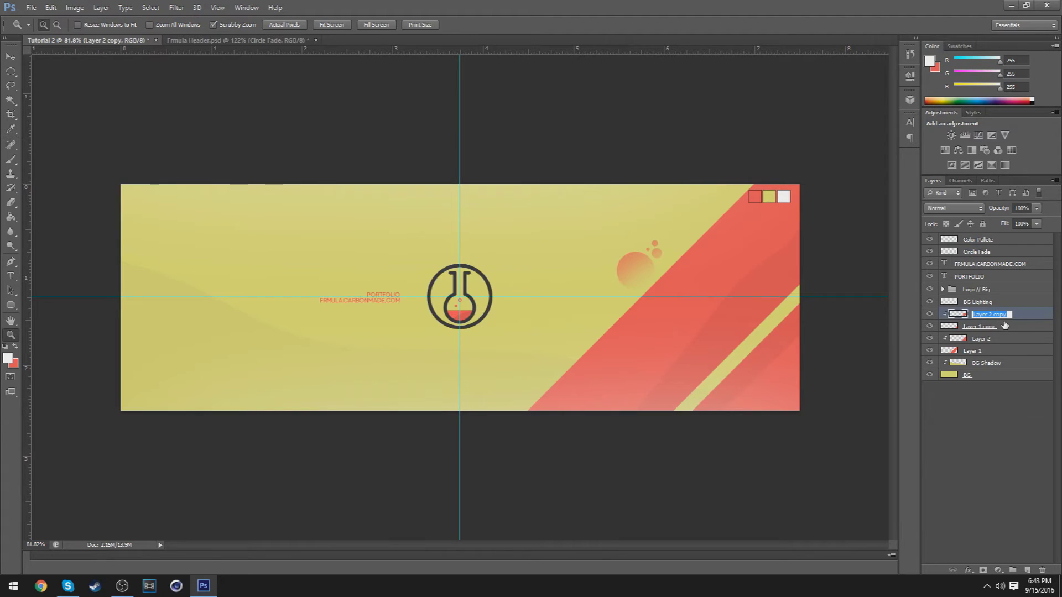
type("LE")
type("ft Stripe Shadow")
key("Return")
Rename the remaining stripe layers 'Left Stripe', 'Right Stipe Shadow' and 'Right Stripe'.
double_click(979, 326)
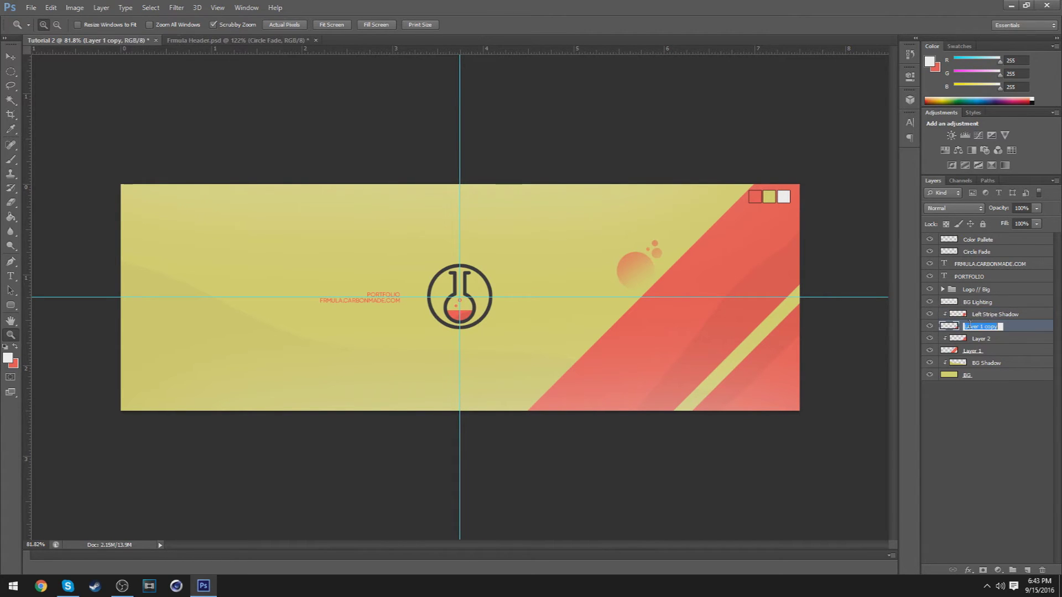
type("Left Stripe")
key("Return")
double_click(987, 339)
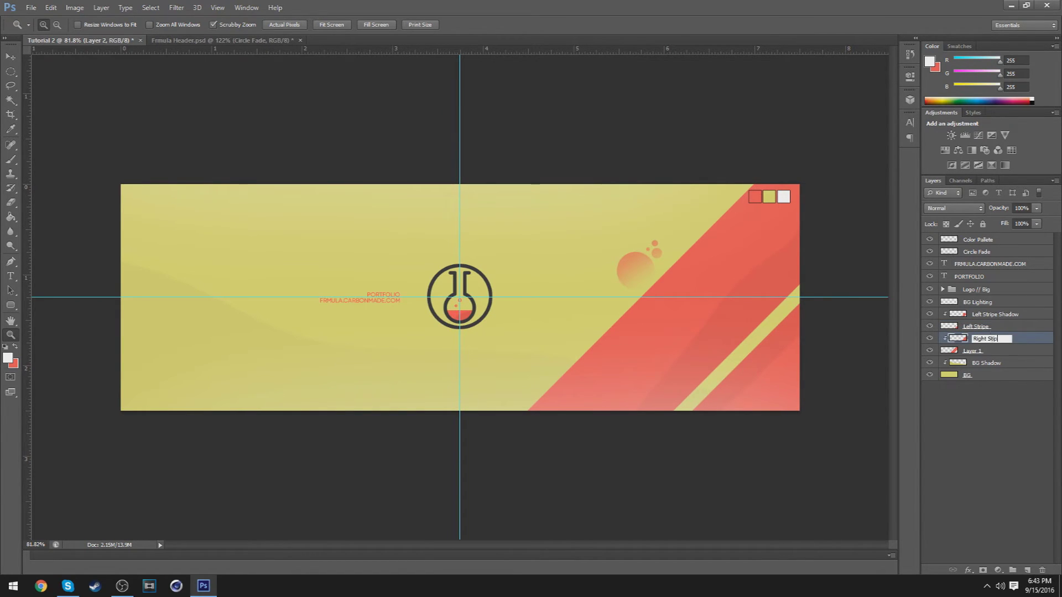
type("Right Stipe Shadow")
key("Return")
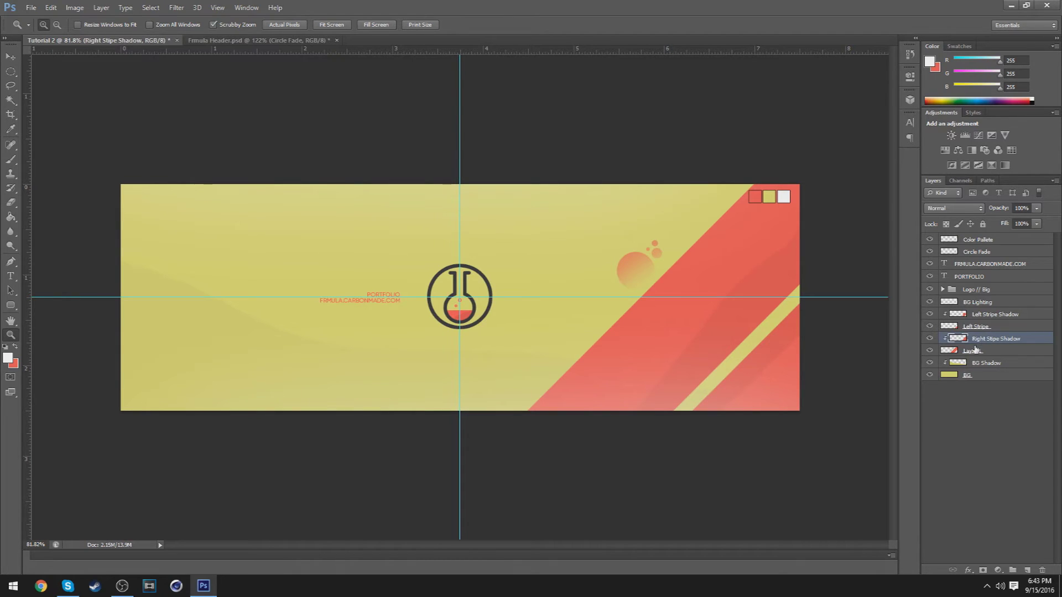
double_click(973, 351)
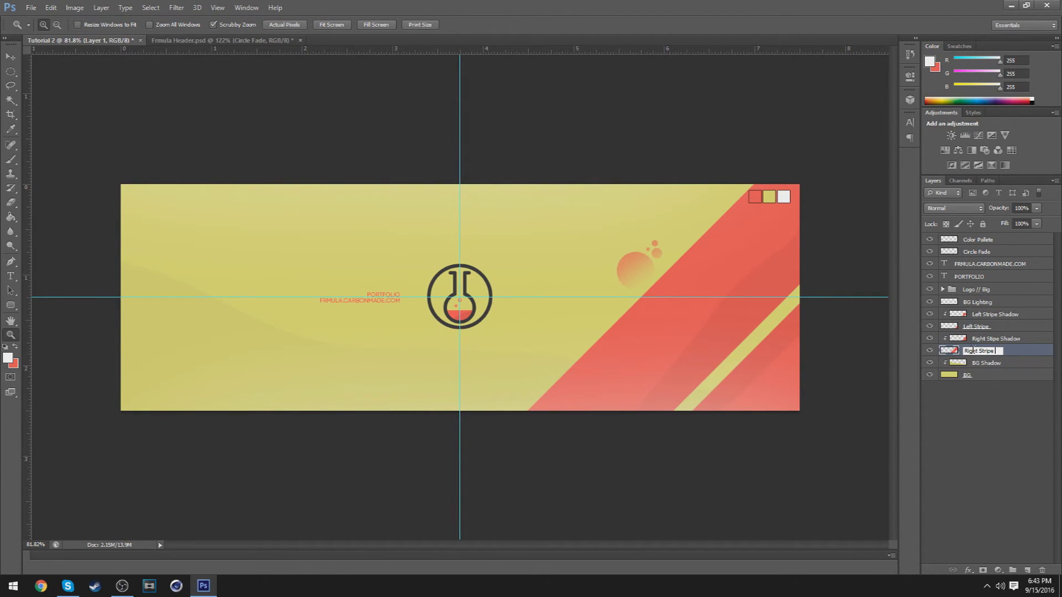
key("Return")
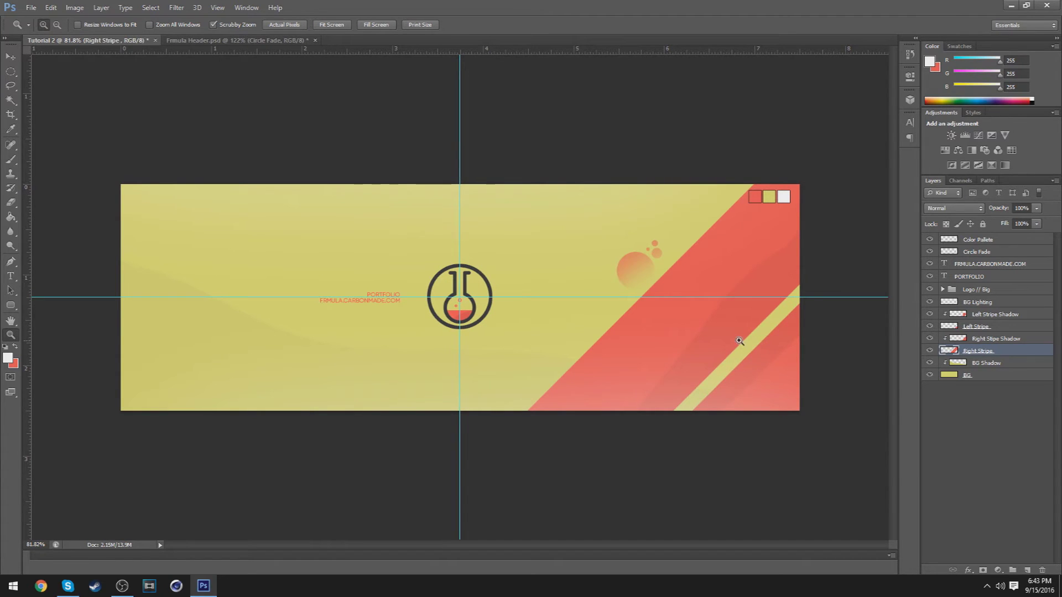
Review the banner, toggling the Color Pallete swatches and comparing with the Frmula Header reference.
mouse_move(683, 349)
left_mouse_down()
mouse_move(658, 349)
mouse_move(671, 351)
left_mouse_up()
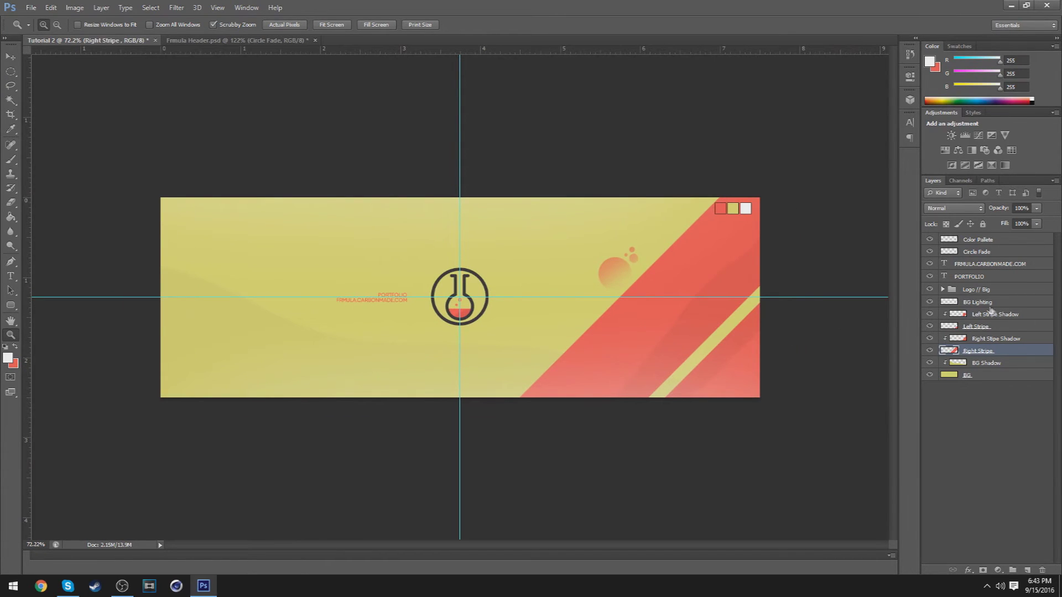
left_click(978, 314)
left_click(986, 290)
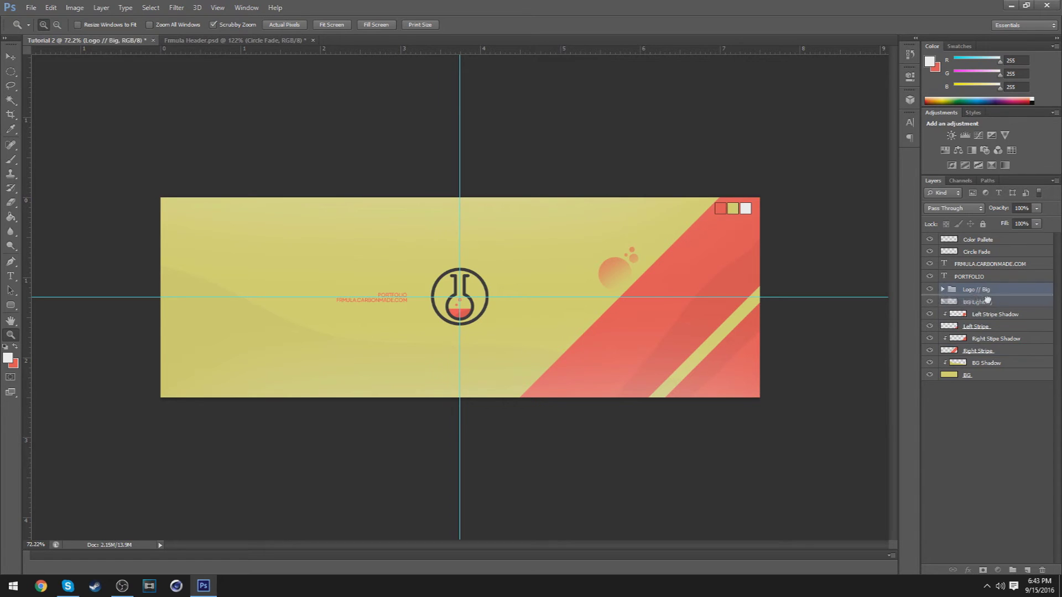
left_click(965, 242)
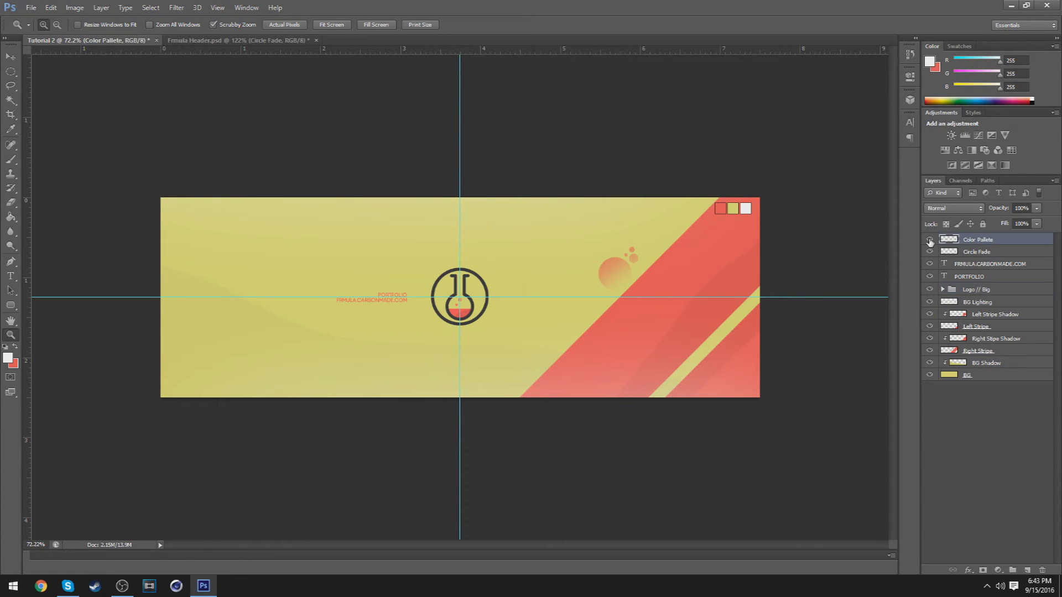
left_click(930, 240)
left_click(930, 241)
left_click(285, 41)
left_click_drag(434, 187, 358, 248)
left_click_drag(335, 471, 356, 409)
left_click(100, 40)
left_click_drag(591, 338, 363, 367)
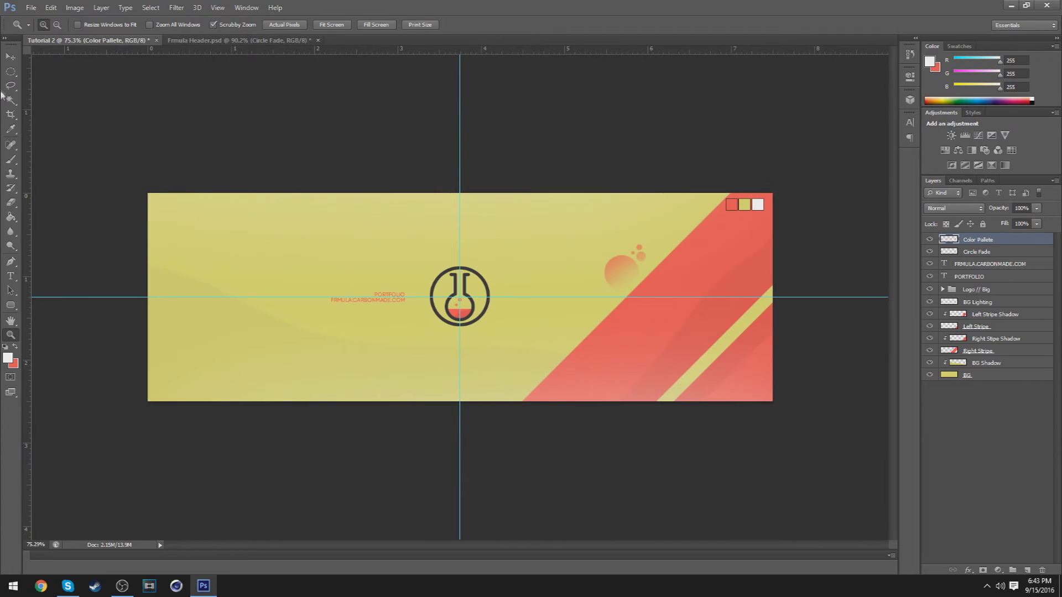
Draw a trial rectangular selection left of the logo, then clear it.
left_click_drag(10, 71, 55, 71)
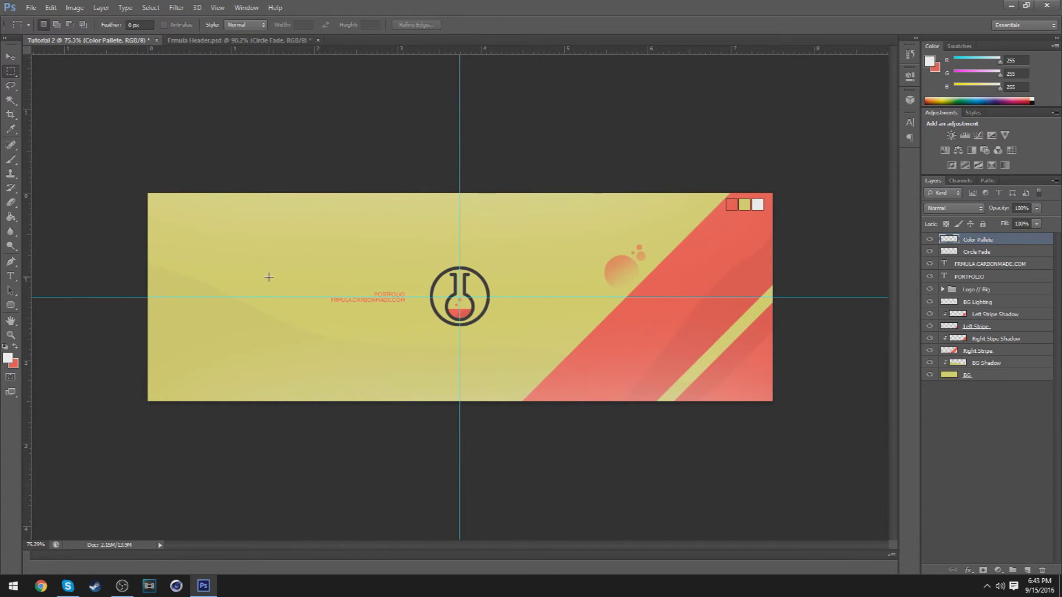
left_click_drag(269, 277, 295, 251)
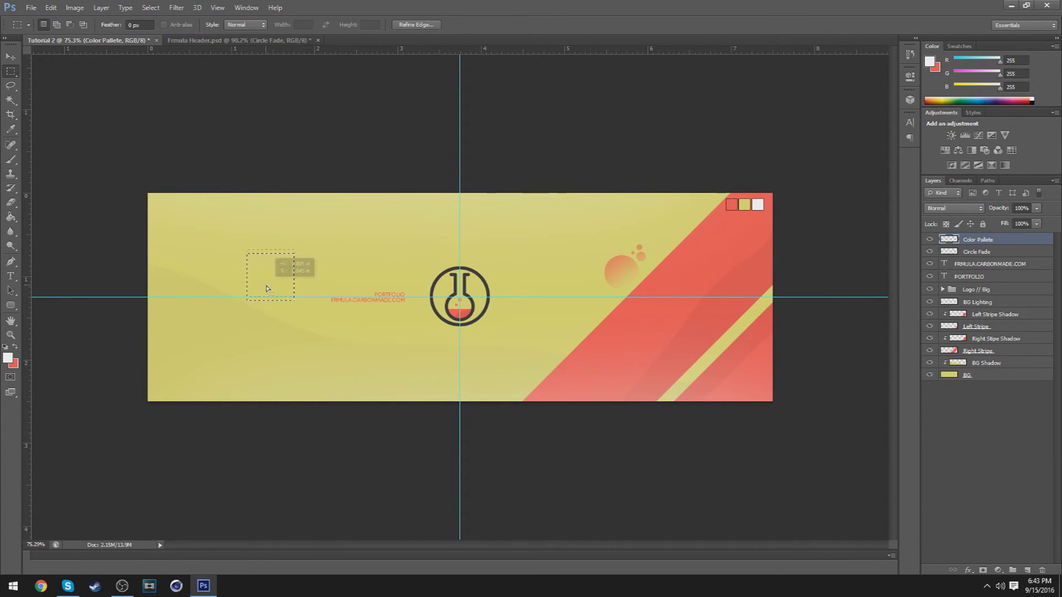
mouse_move(266, 289)
left_mouse_down()
mouse_move(293, 310)
mouse_move(330, 313)
mouse_move(343, 282)
mouse_move(339, 291)
left_mouse_up()
right_click(281, 307)
left_click(299, 314)
left_click(339, 292)
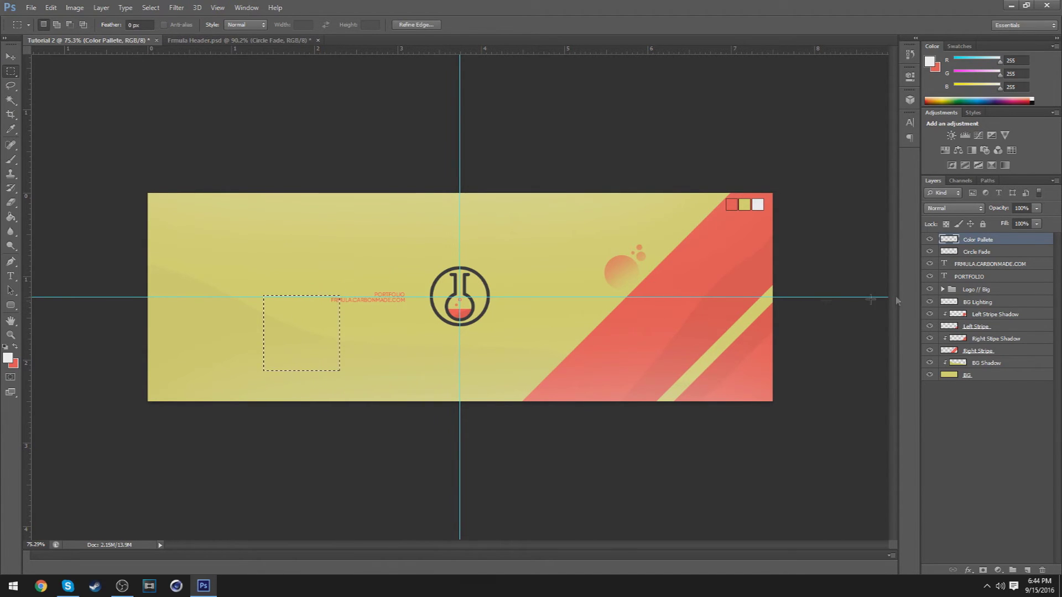
Add a new layer above Circle Fade and fill the square selection with red ee5151.
left_click(992, 253)
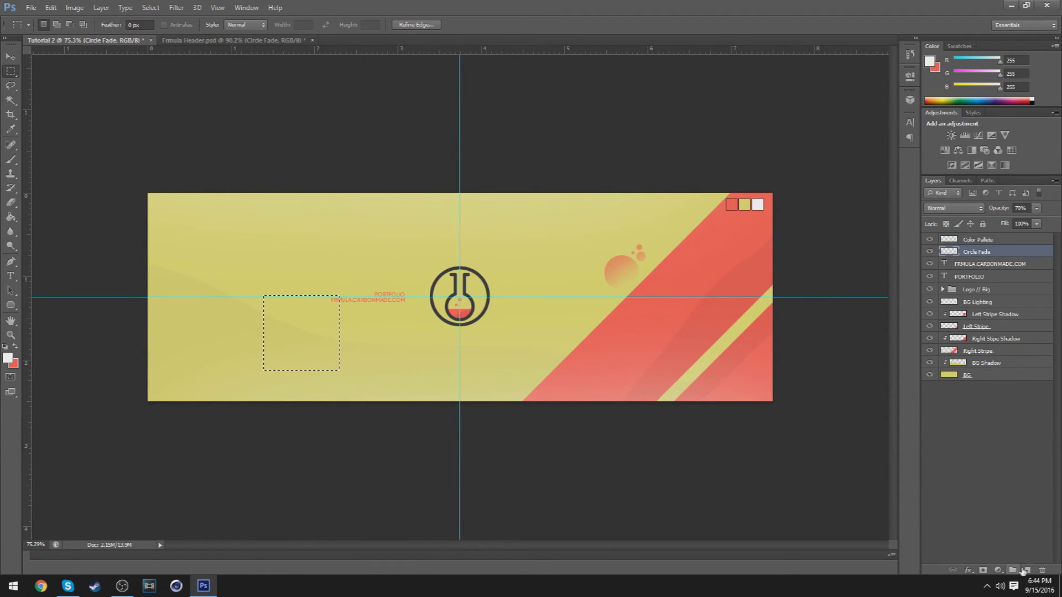
left_click(1024, 570)
right_click(306, 354)
left_click(308, 266)
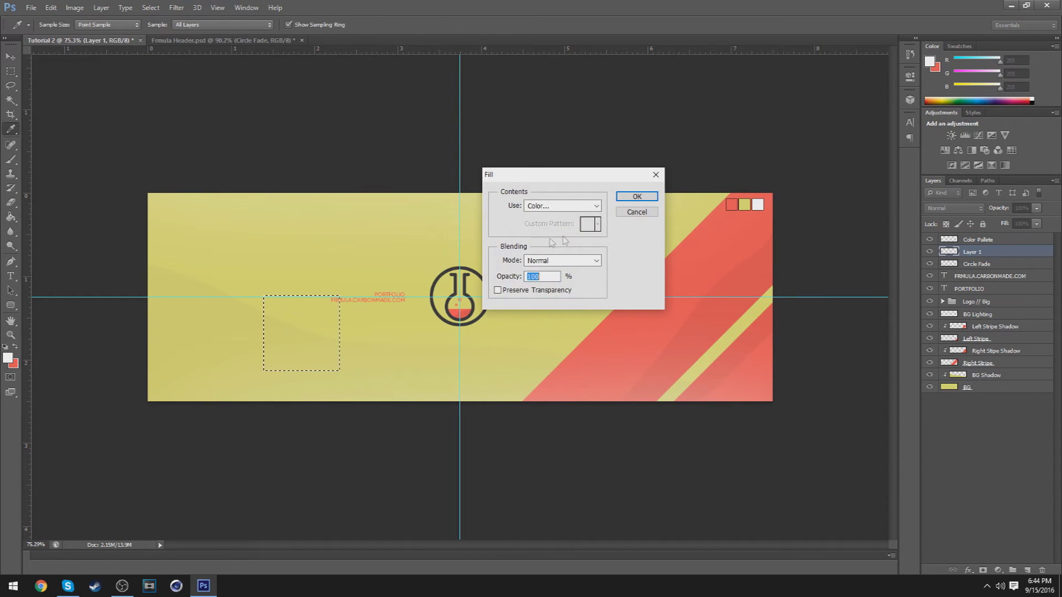
left_click(564, 206)
left_click(553, 227)
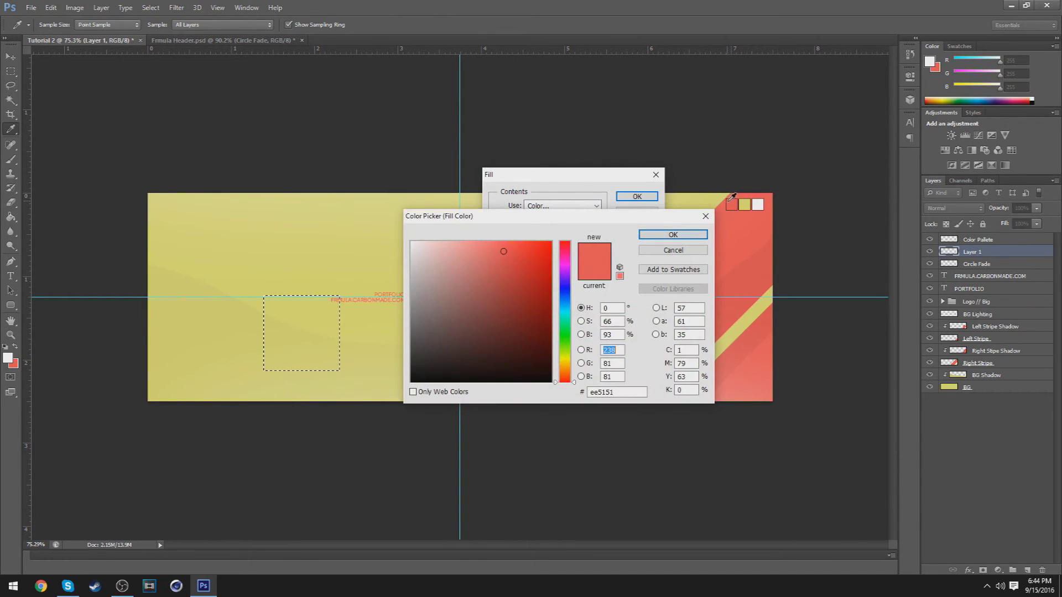
left_click(672, 234)
left_click(637, 198)
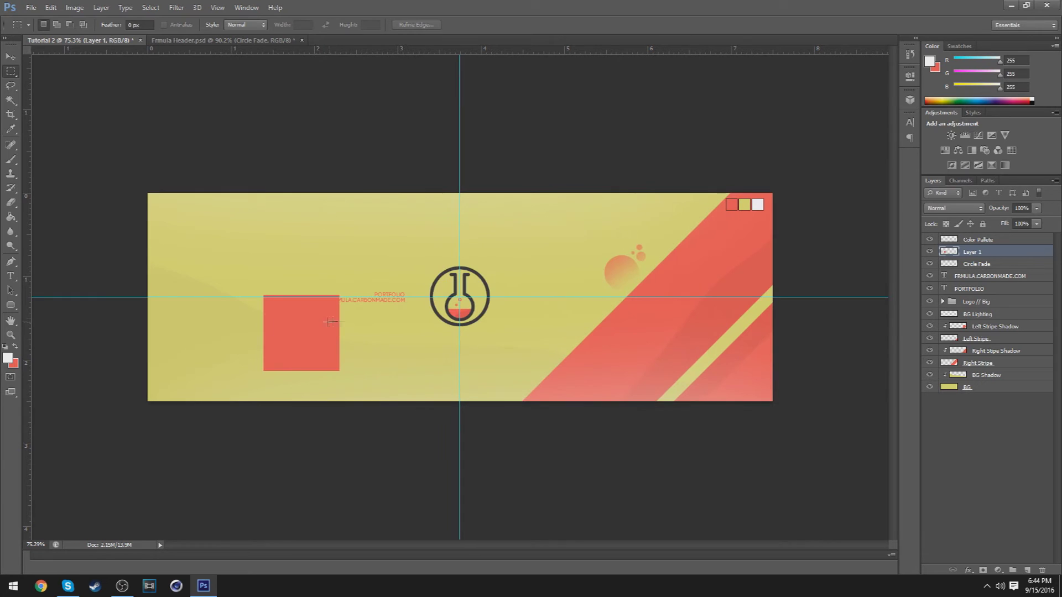
Rotate the red square 45° and move it down onto the banner's bottom edge.
key("ctrl+t")
left_click_drag(429, 326, 352, 389)
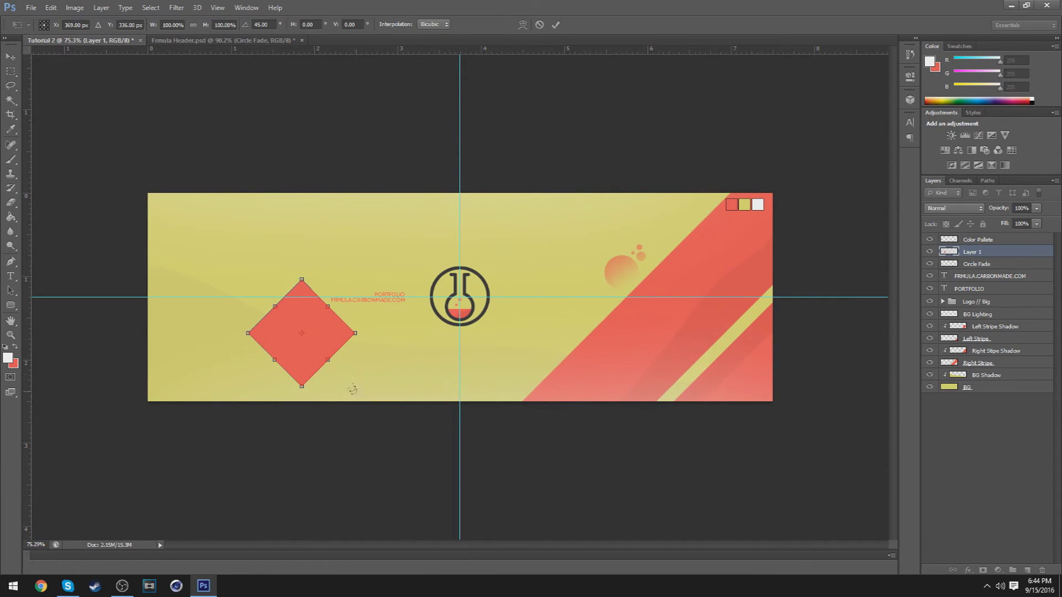
left_click_drag(326, 340, 395, 402)
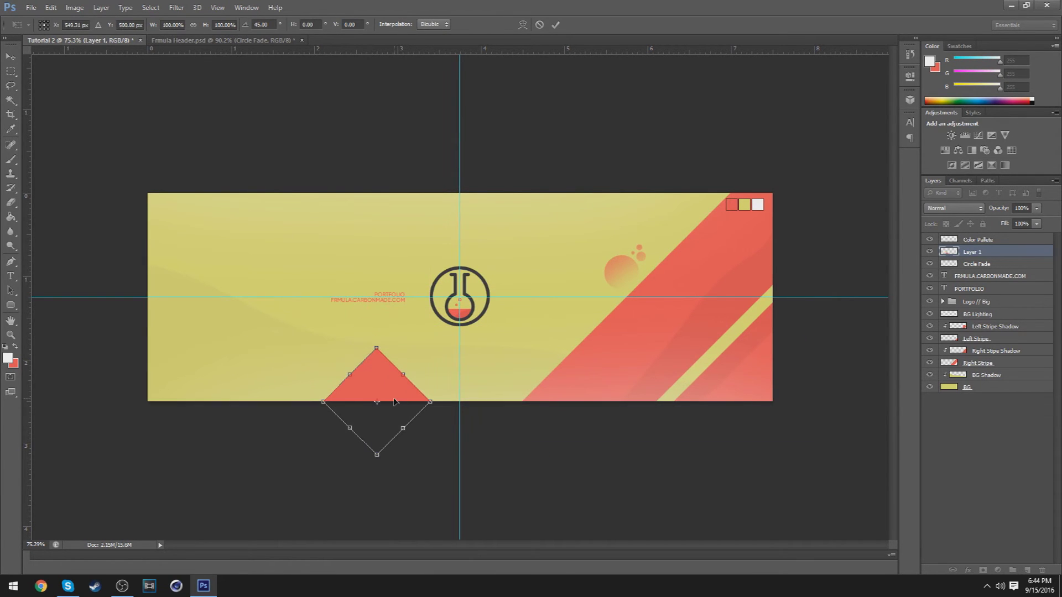
left_click(556, 25)
key("z")
scroll(422, 396, "up", 2)
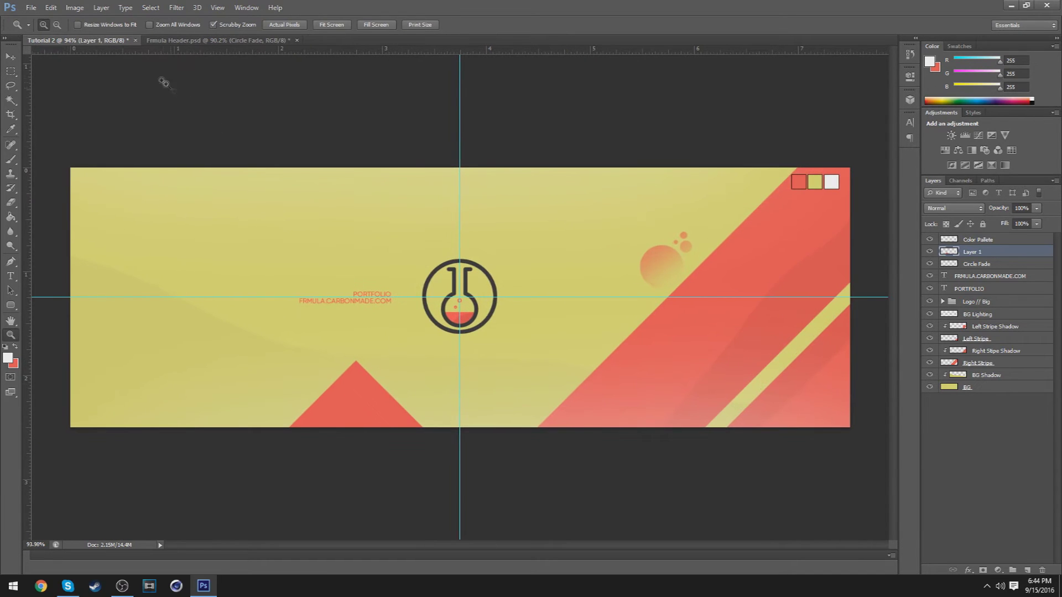
Shift the red triangle slightly right and pull one corner inward.
left_click(205, 41)
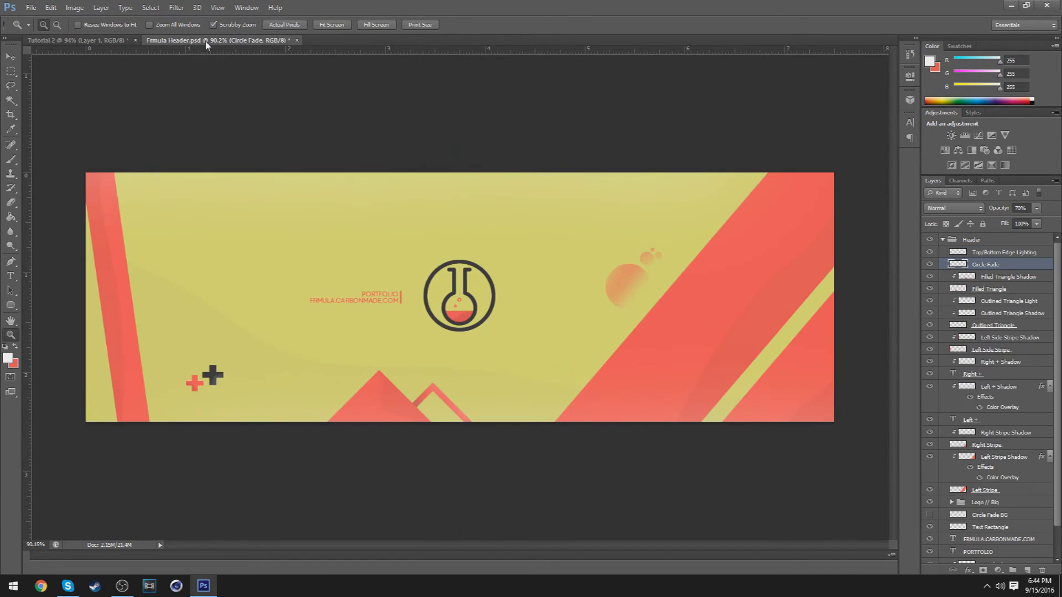
left_click(85, 39)
key("v")
left_click_drag(374, 417, 403, 409)
key("ctrl+t")
left_click_drag(445, 357, 418, 394)
left_click(556, 26)
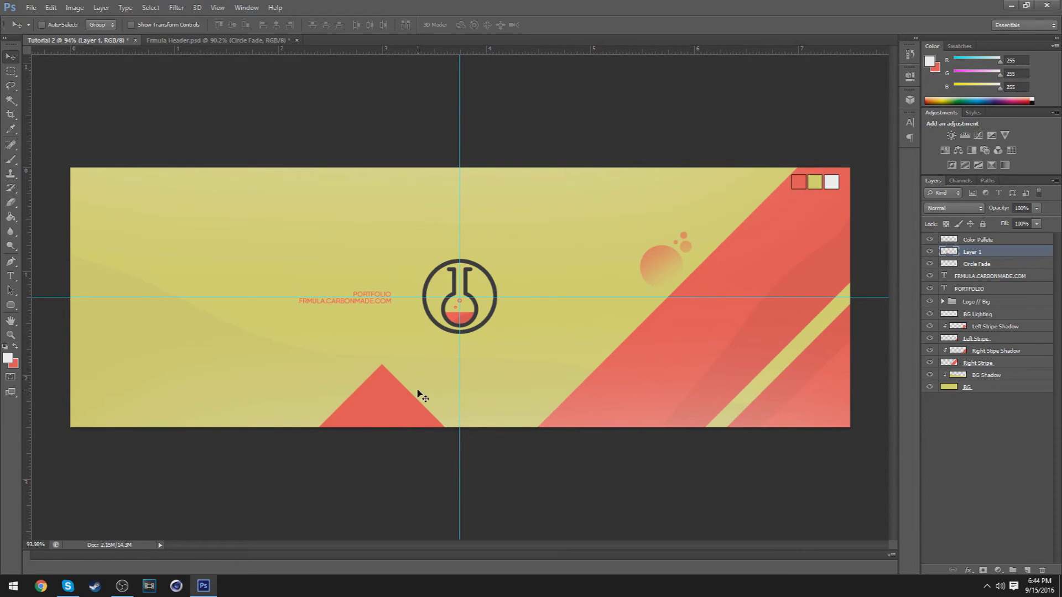
Inspect the reference header's Outlined and Filled Triangle Shadow layers.
left_click(197, 38)
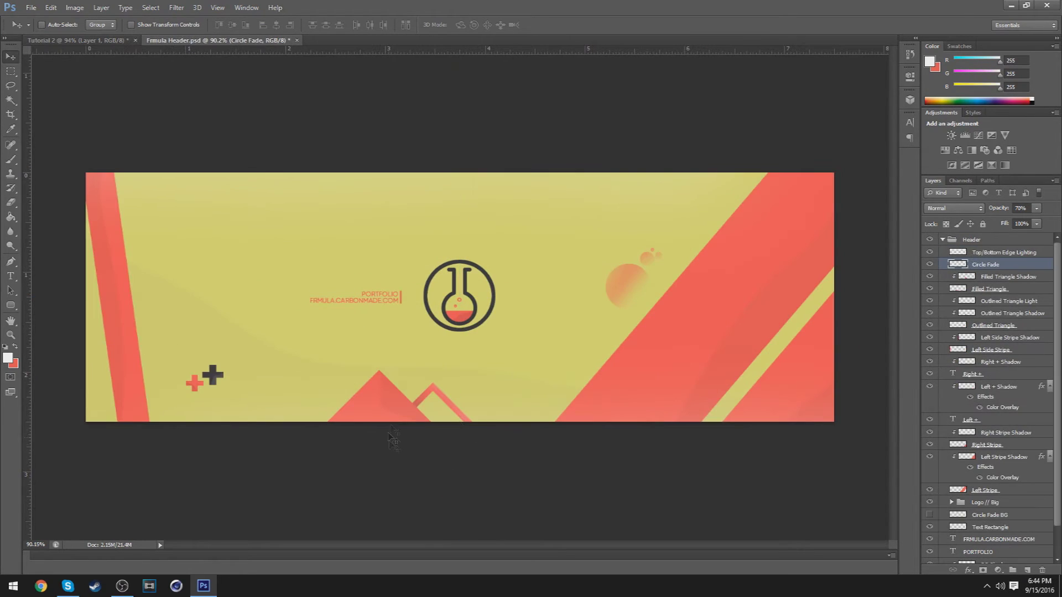
key("z")
left_click(390, 417)
right_click(427, 394)
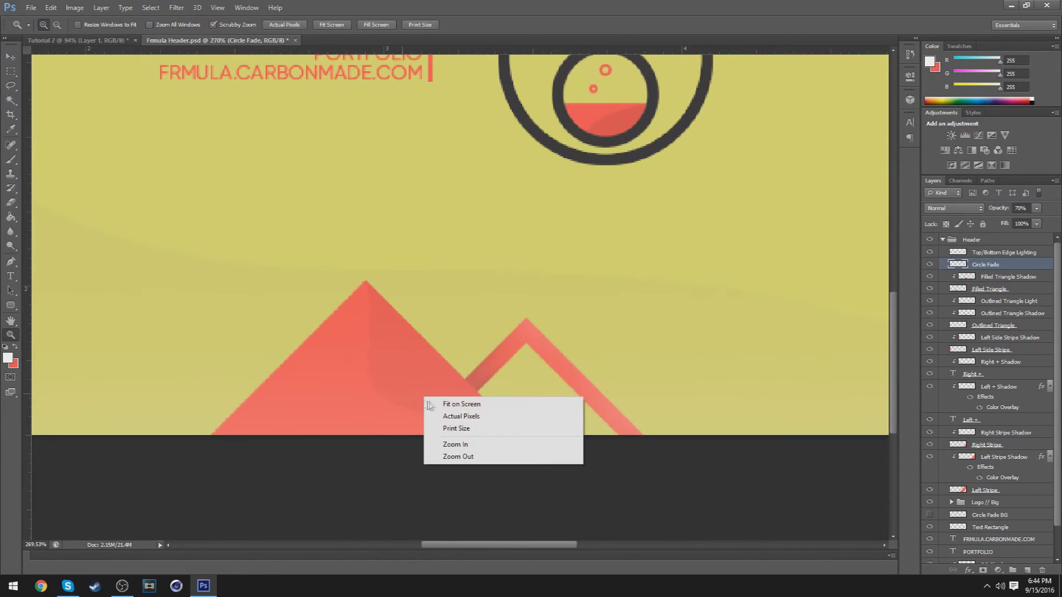
left_click(428, 402)
scroll(986, 407, "down", 3)
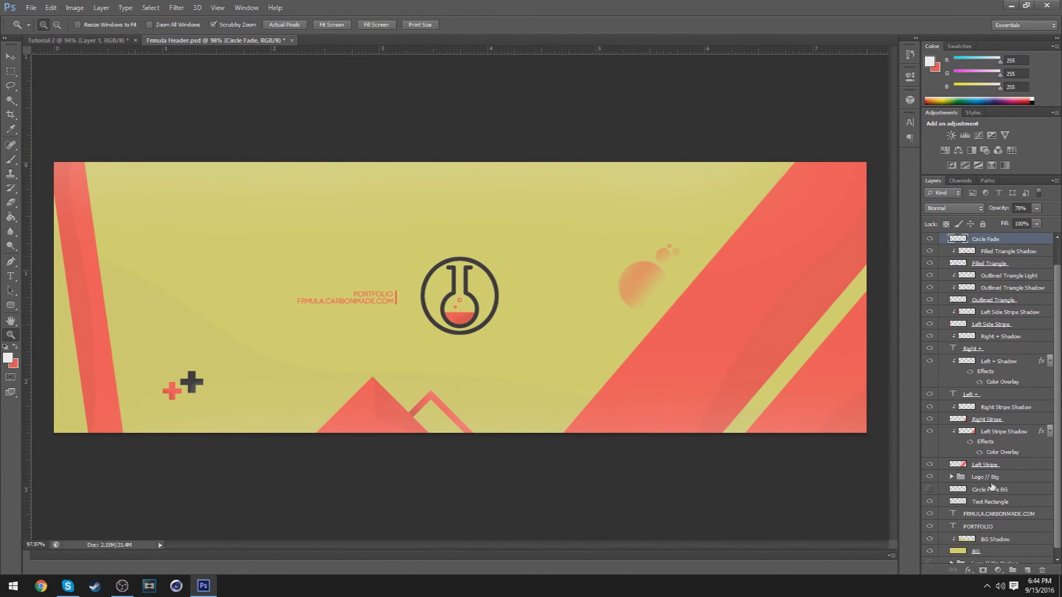
scroll(987, 407, "up", 2)
left_click(1023, 308)
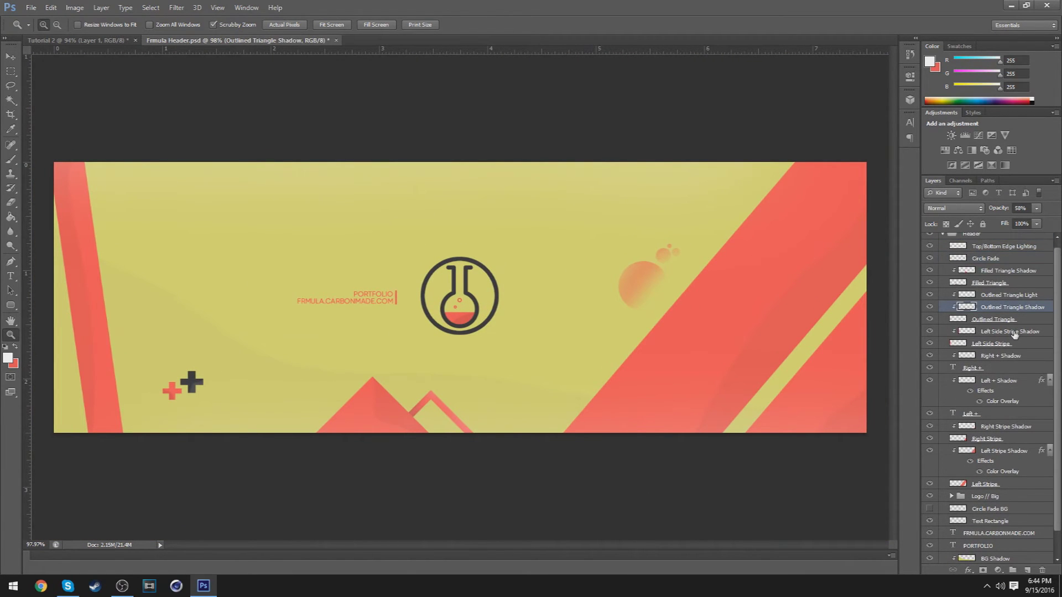
left_click(1010, 273)
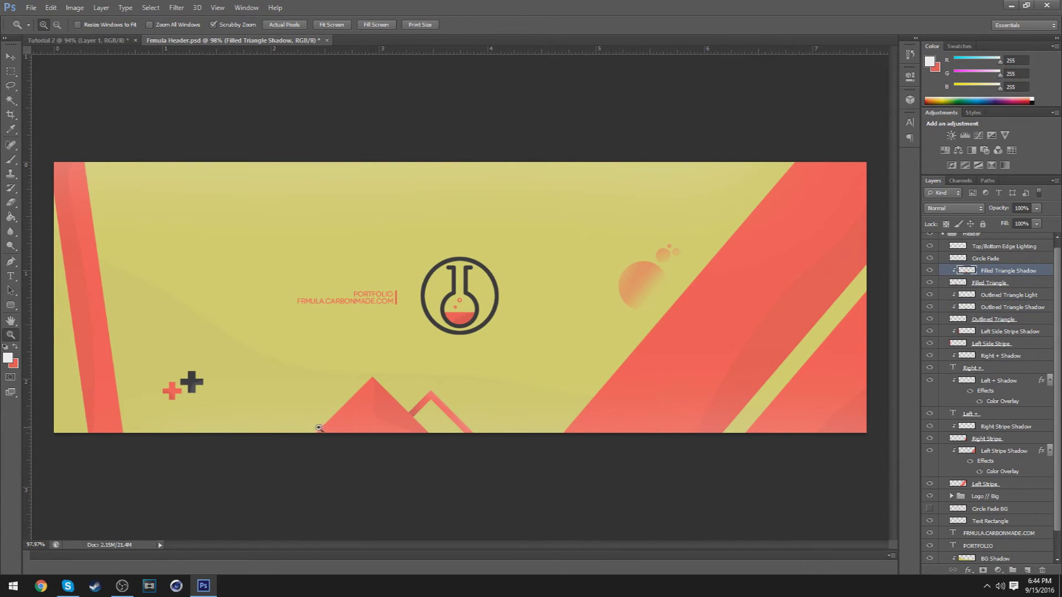
left_click(77, 41)
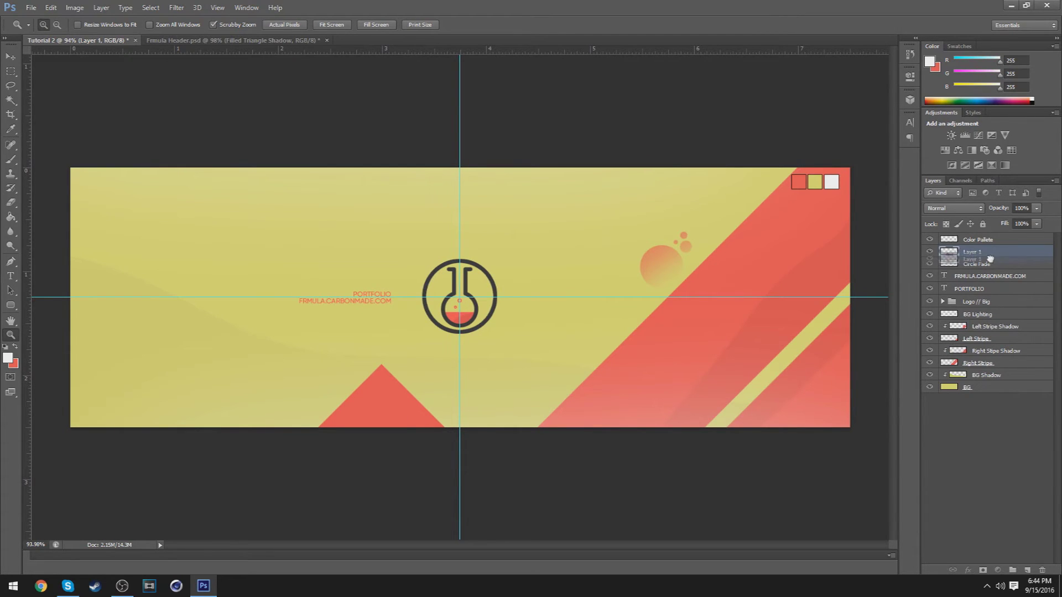
Move the BG Lighting layer above the triangle layer.
left_click(976, 339)
left_click(977, 302)
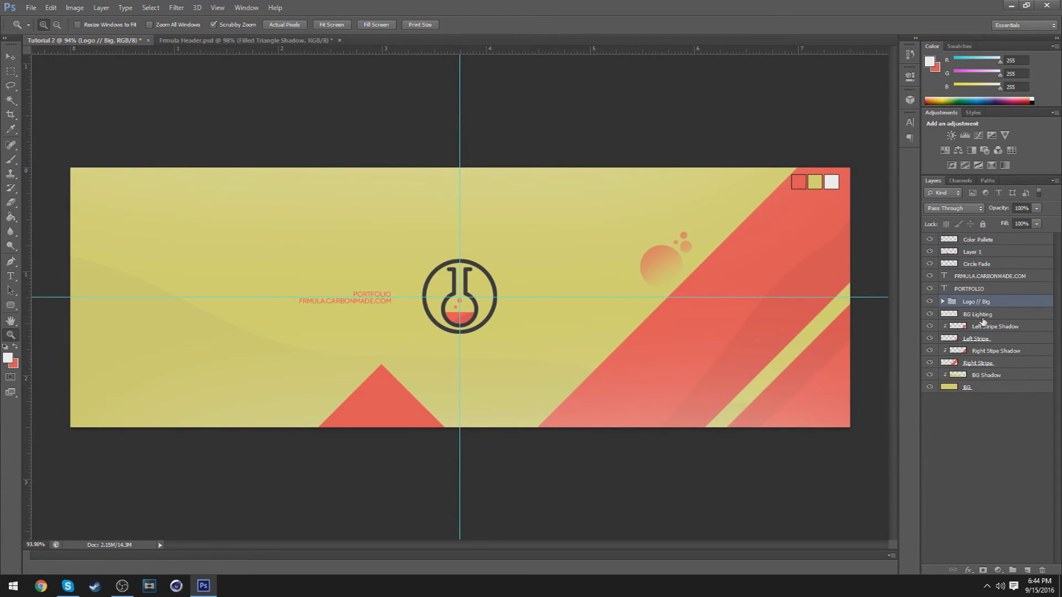
left_click_drag(977, 314, 1001, 249)
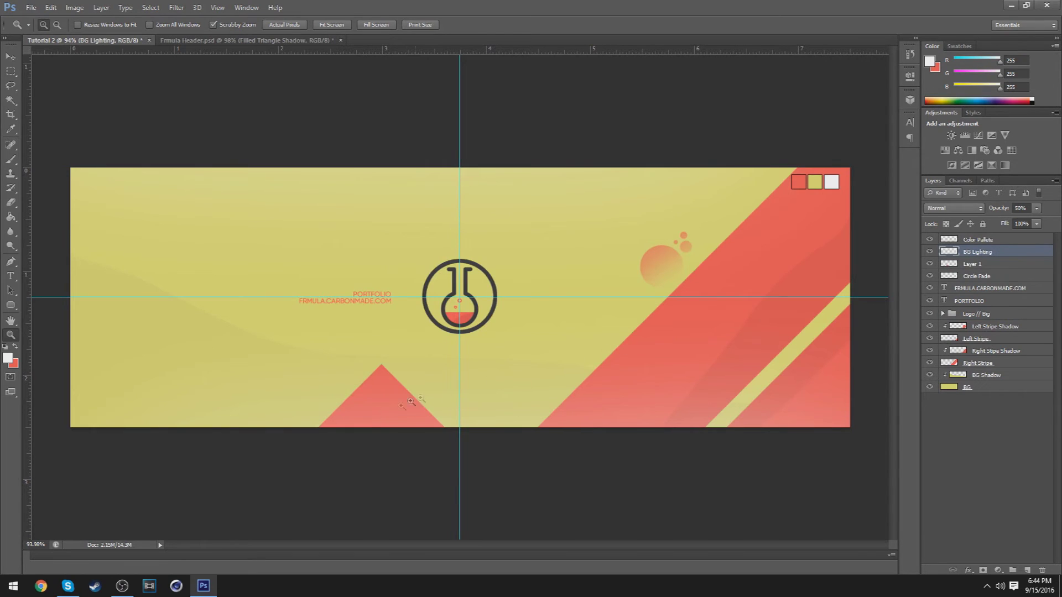
scroll(411, 402, "up", 1)
scroll(386, 426, "down", 1)
Lower the BG Lighting layer's opacity from 50% to 25%.
left_click(990, 264)
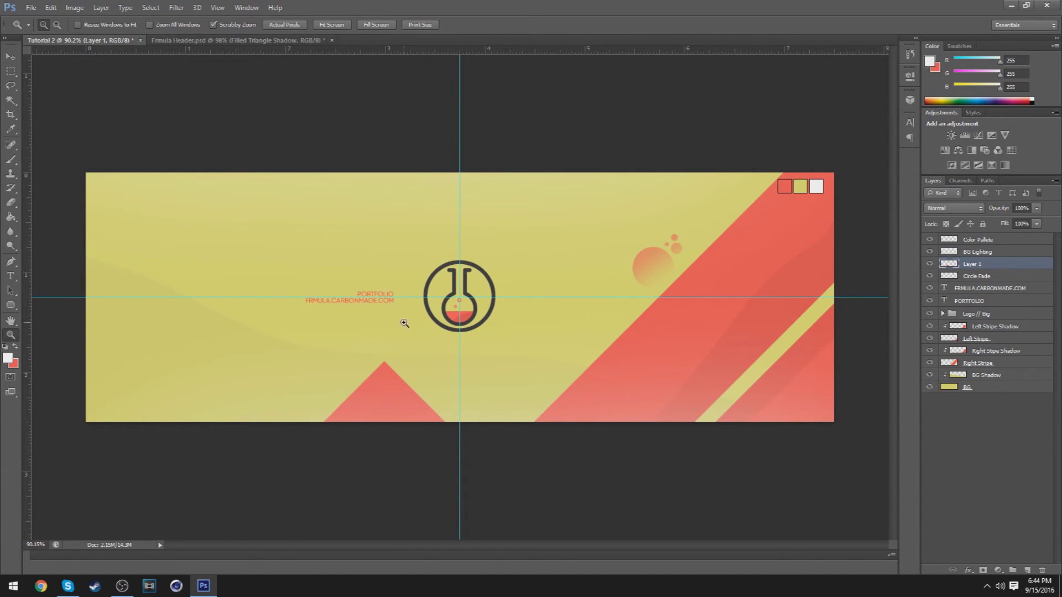
scroll(362, 420, "up", 2)
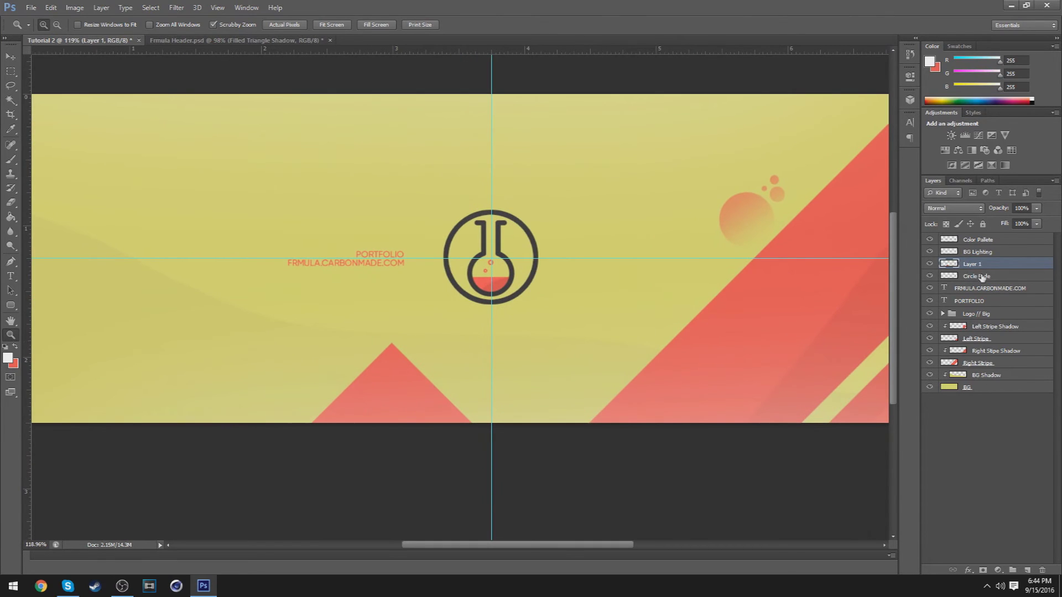
left_click(981, 277)
left_click(988, 251)
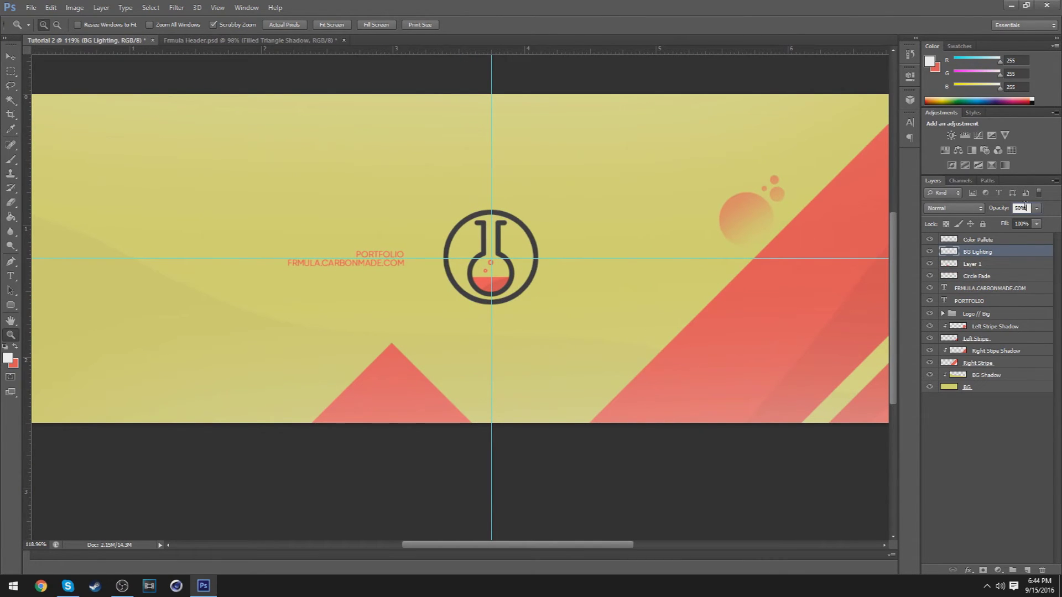
left_click(1009, 301)
left_click(1012, 255)
key("Return")
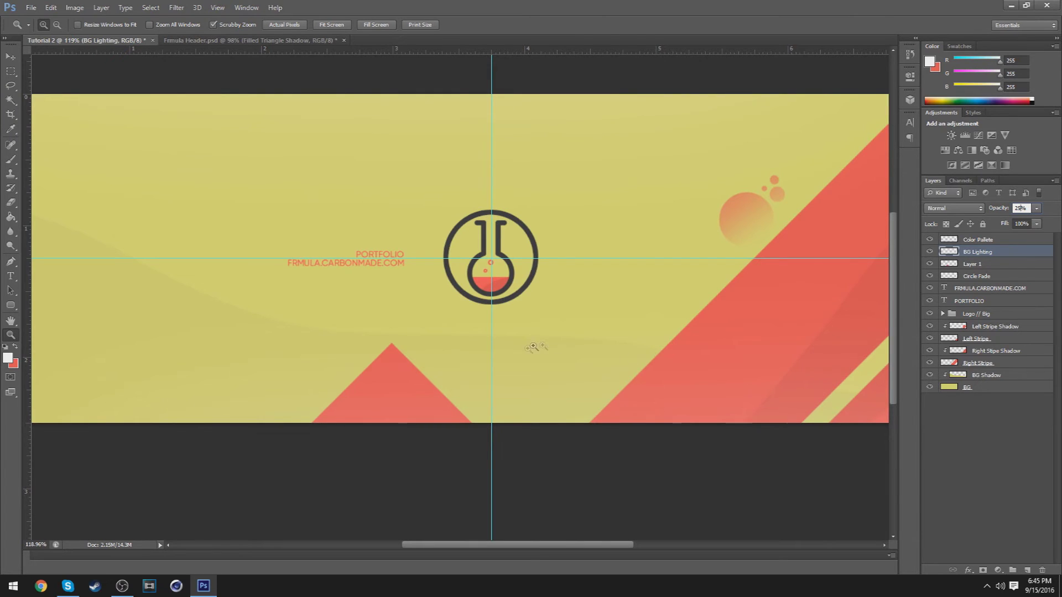
Add a new empty layer above the triangle's Layer 1.
left_click_drag(533, 346, 721, 317)
right_click(416, 392)
key("Escape")
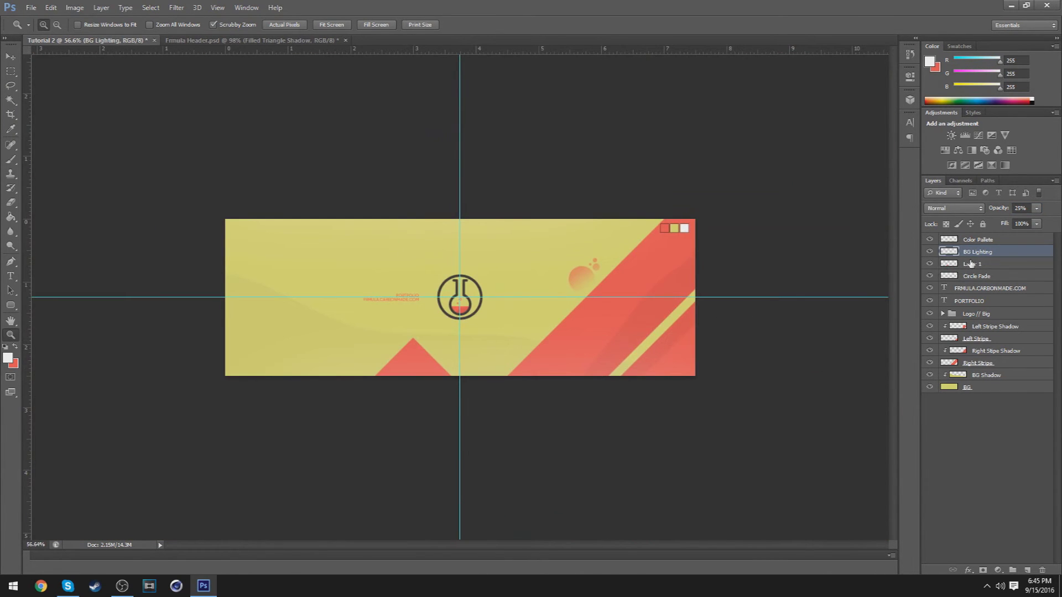
left_click(971, 264)
left_click(1027, 570)
Clip Layer 2 to the red triangle and make a selection from a curved pen path over it.
right_click(982, 265)
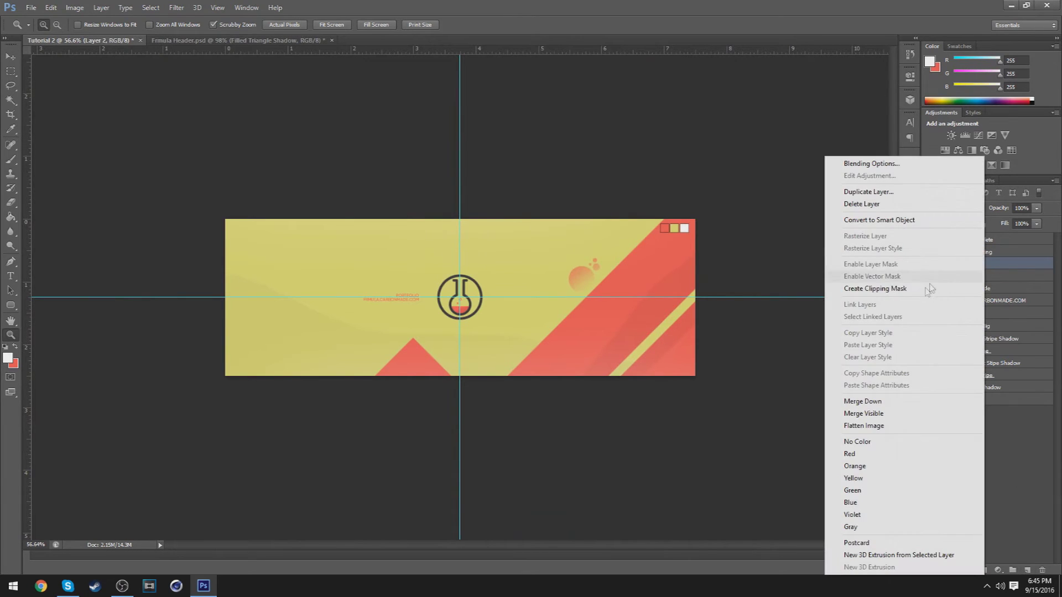
left_click(863, 287)
mouse_move(437, 376)
left_mouse_down()
mouse_move(460, 375)
mouse_move(419, 374)
left_mouse_up()
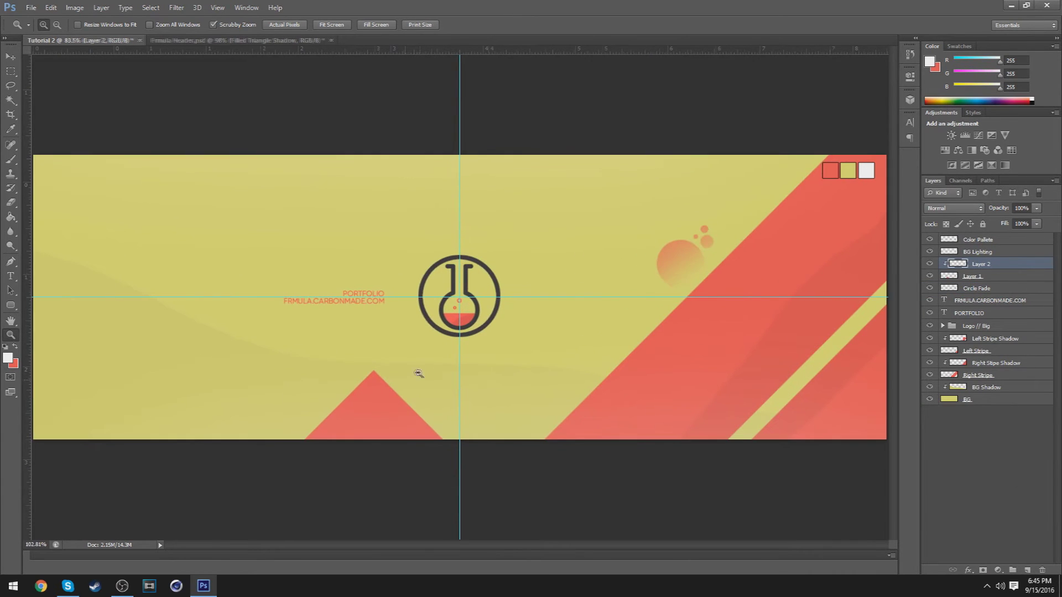
key("p")
left_click_drag(373, 400, 379, 406)
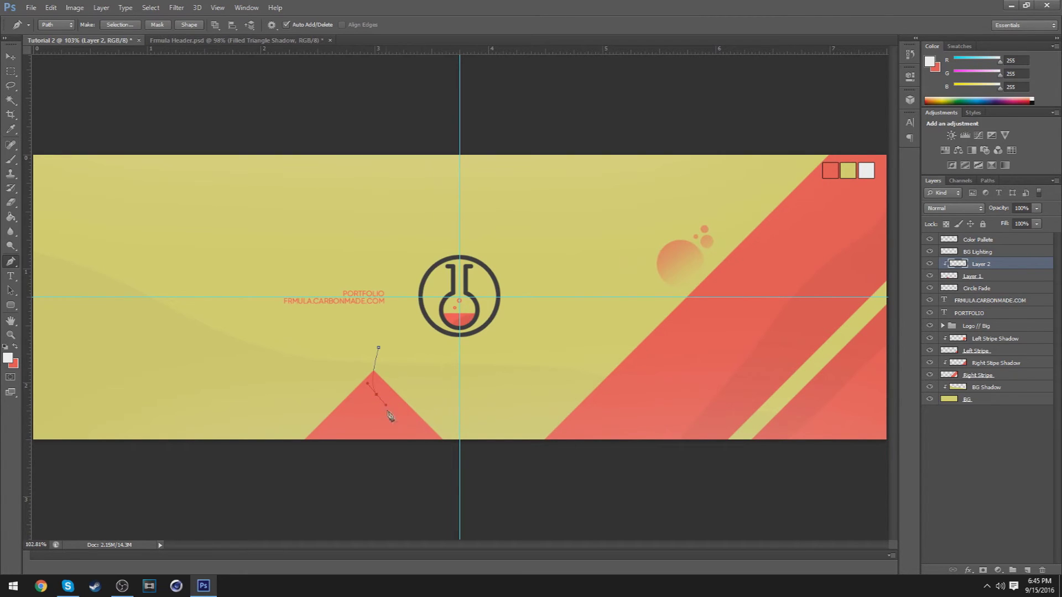
left_click_drag(402, 425, 412, 425)
left_click(378, 349)
right_click(407, 416)
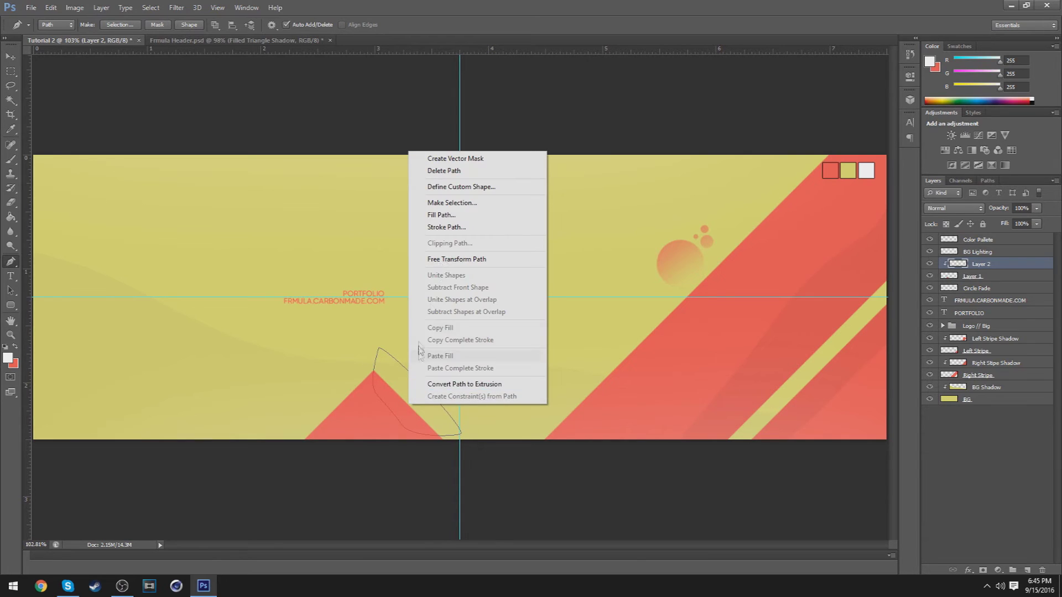
left_click(437, 203)
left_click(588, 175)
Fill the curved selection with darker red #e25050.
key("m")
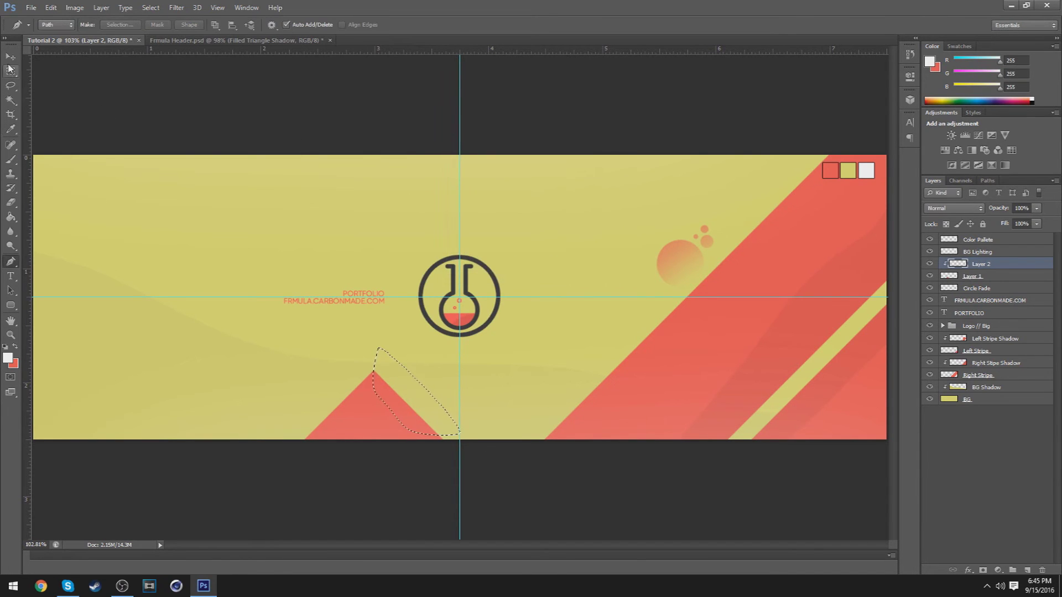
right_click(419, 423)
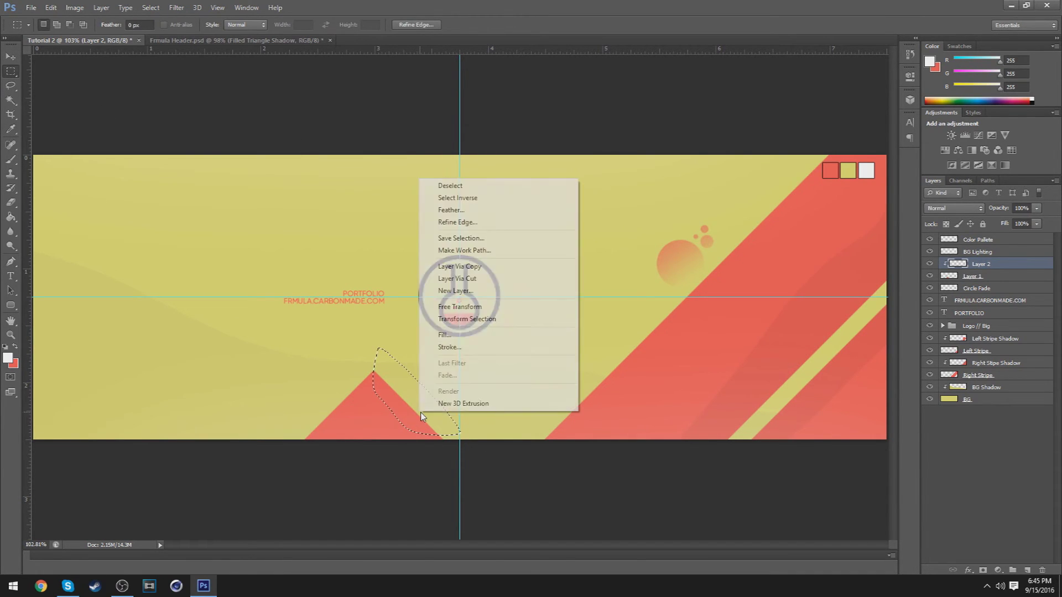
left_click(453, 334)
left_click(561, 206)
left_click(556, 231)
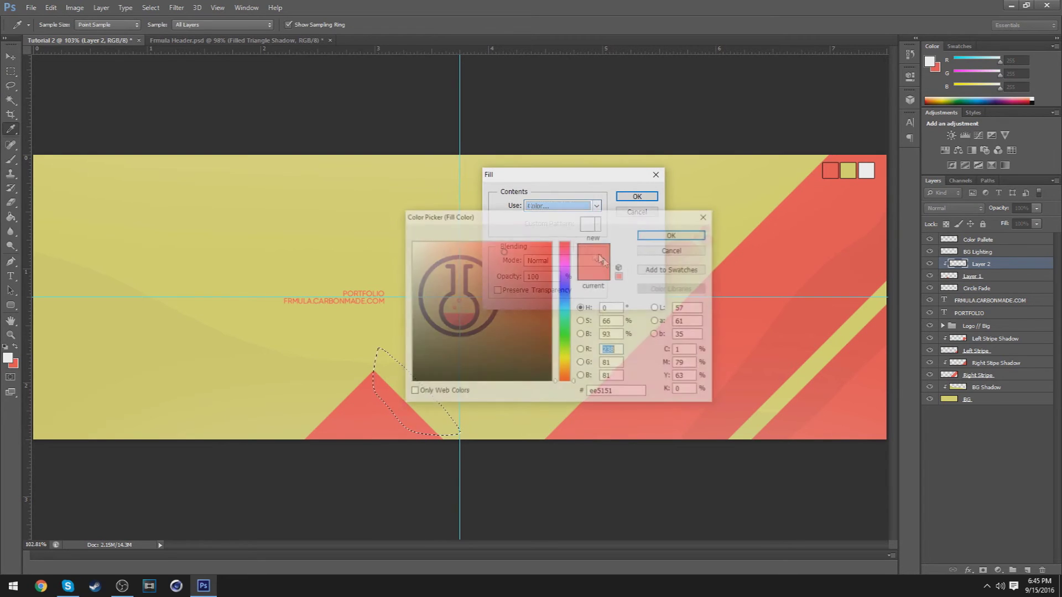
left_click(671, 235)
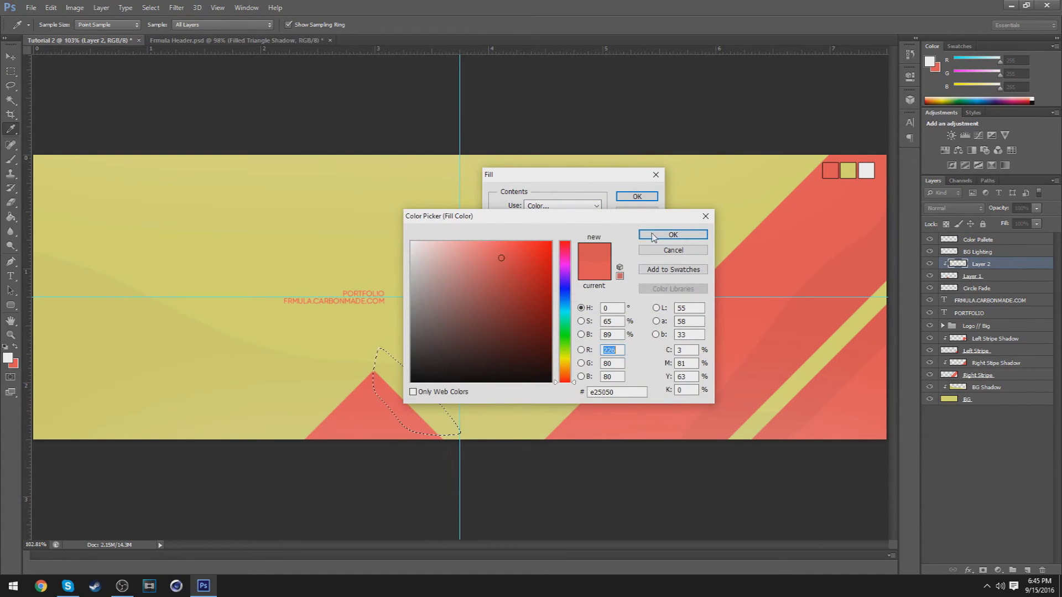
left_click(637, 196)
key("z")
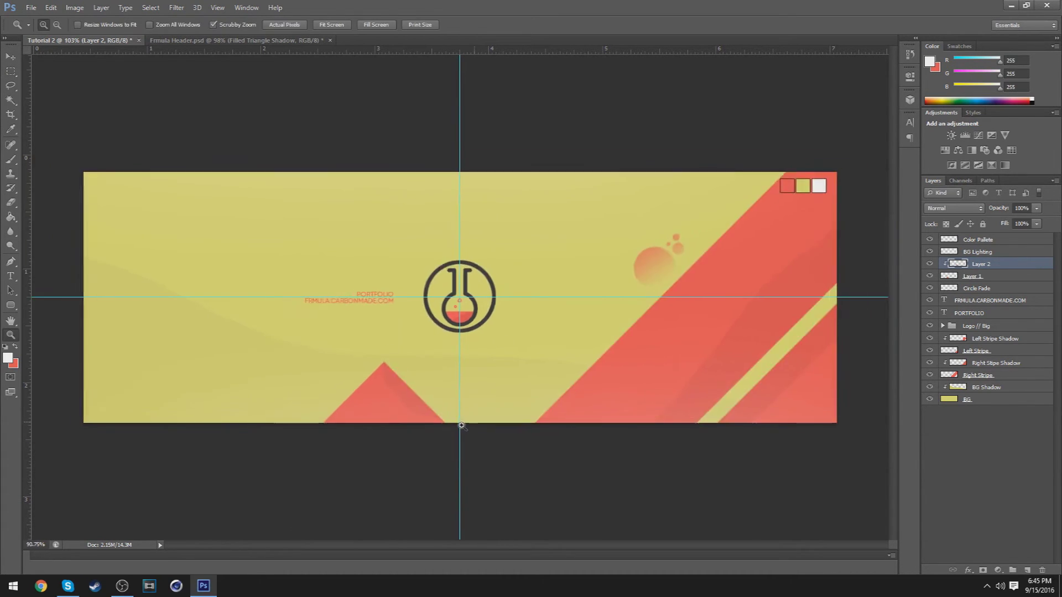
left_click_drag(436, 412, 458, 422)
Scale the triangle's shadow layer up to about 106%.
left_click(177, 40)
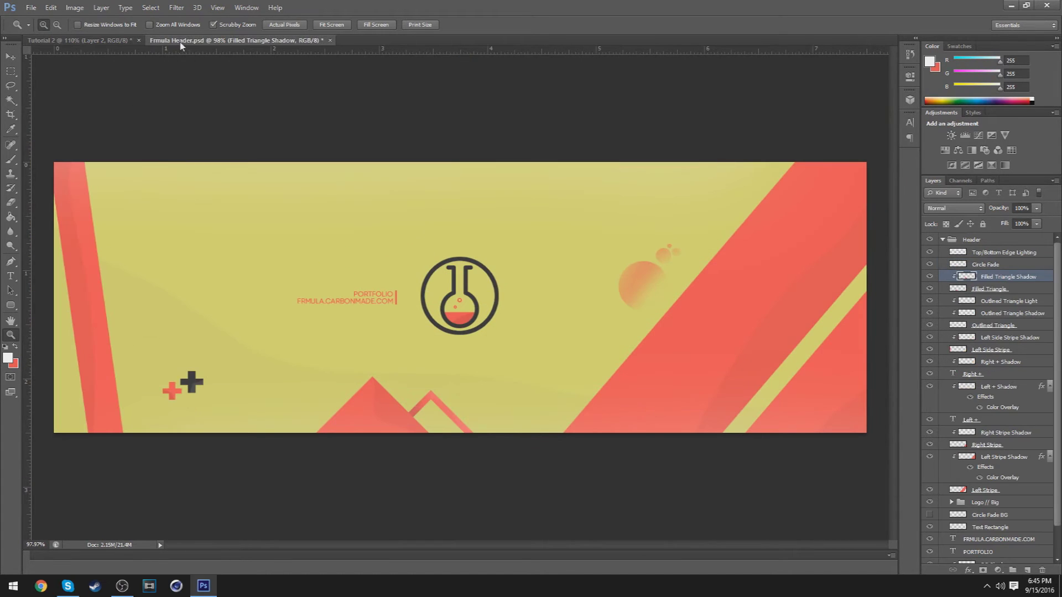
left_click(86, 41)
key("ctrl+t")
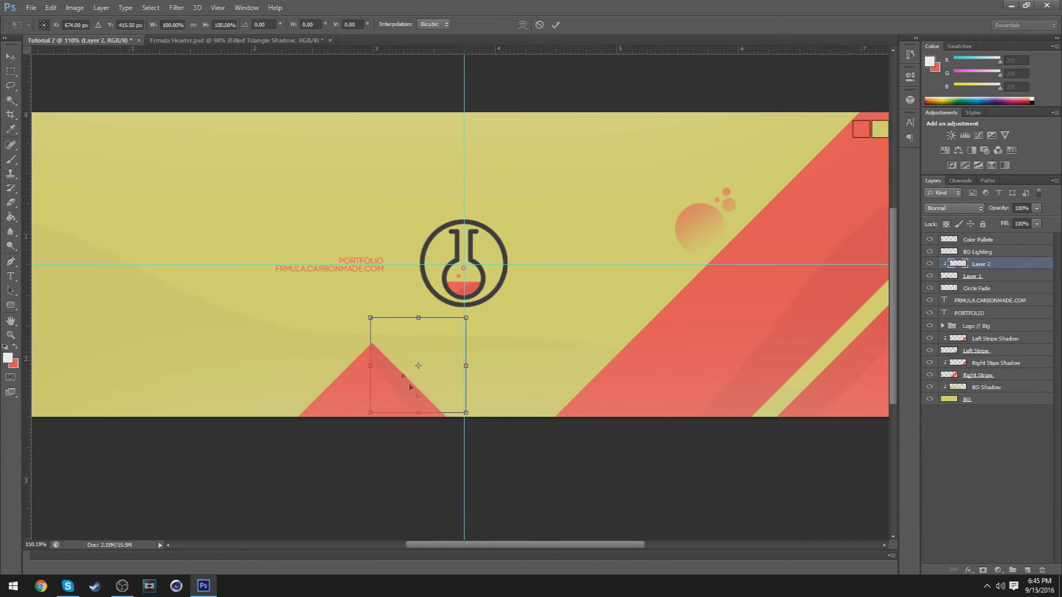
left_click_drag(465, 412, 472, 419)
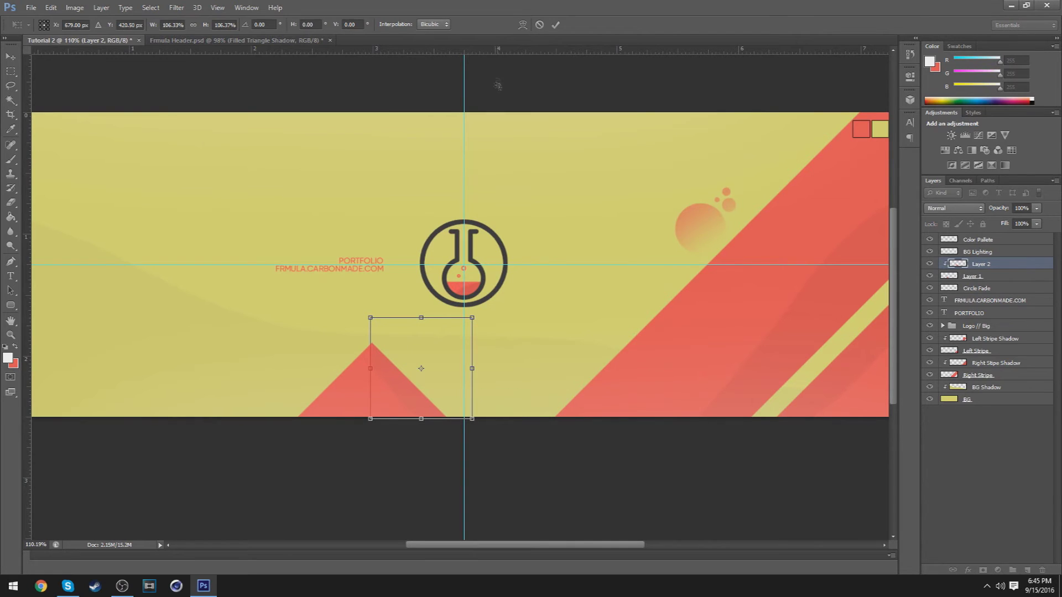
left_click(555, 24)
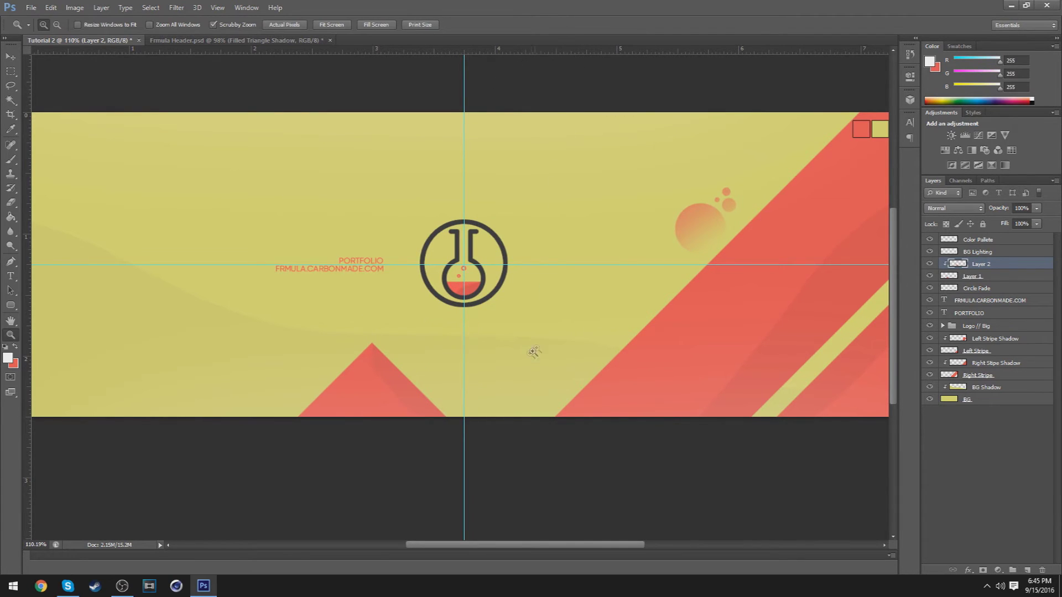
left_click_drag(533, 351, 529, 394)
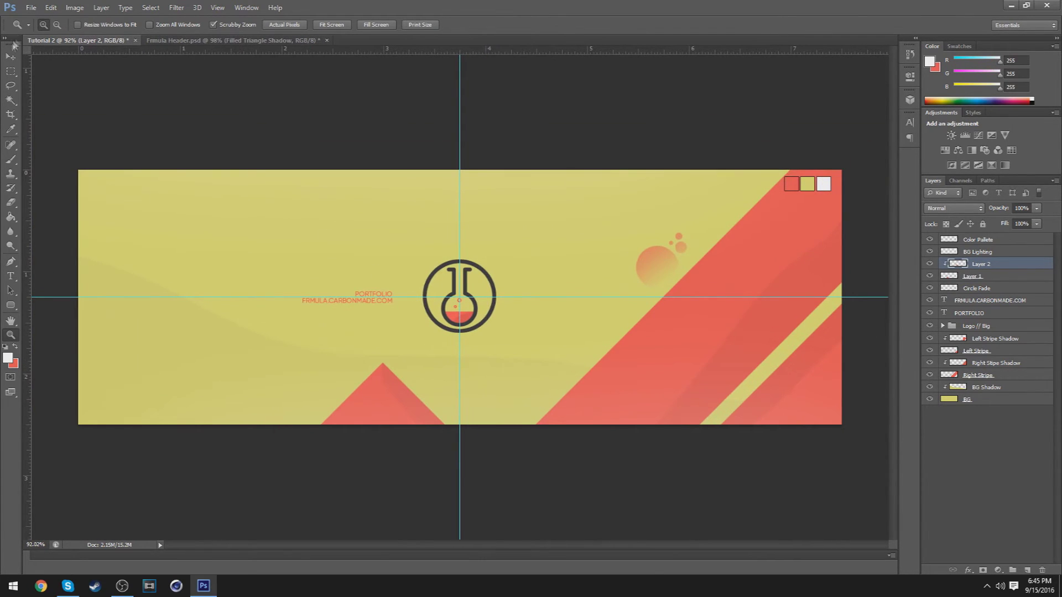
Check the Frmula Header reference, then draw a small square selection left of the flask logo.
left_click(11, 71)
left_click(172, 41)
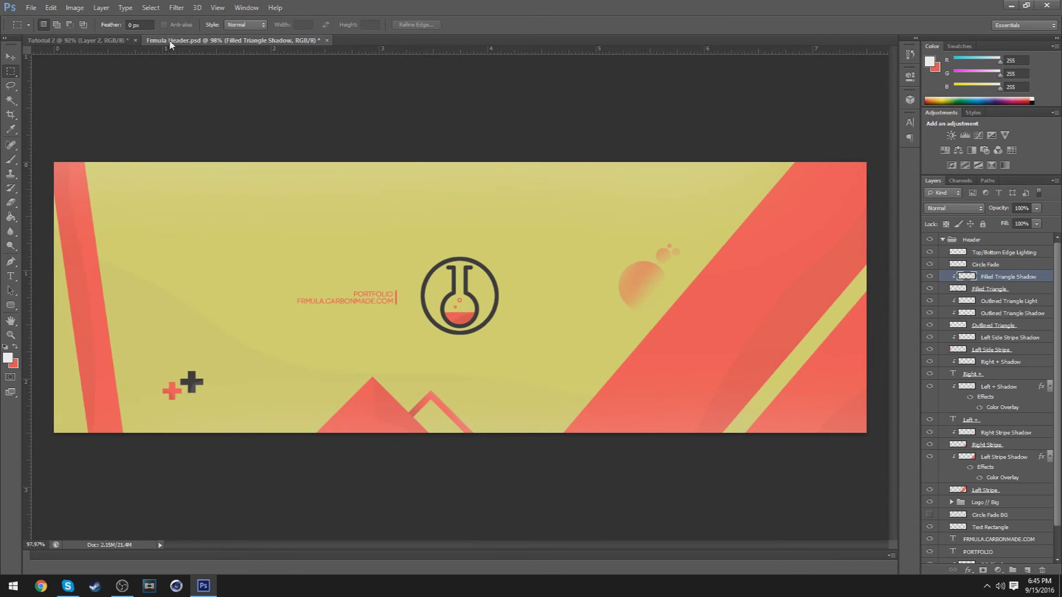
key("z")
left_click_drag(451, 424, 431, 388)
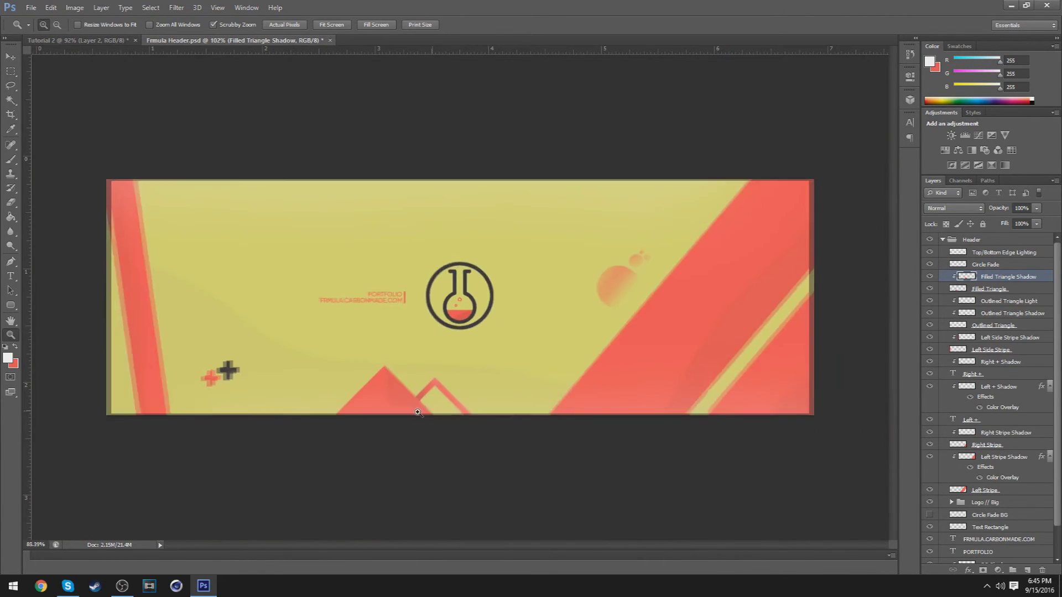
left_click(70, 40)
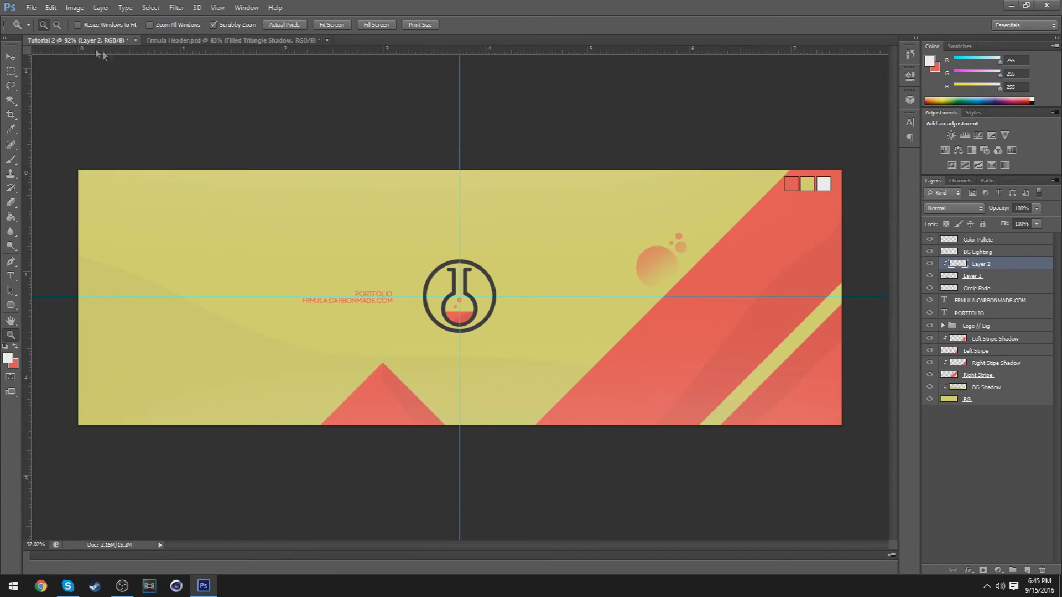
left_click_drag(421, 412, 470, 401)
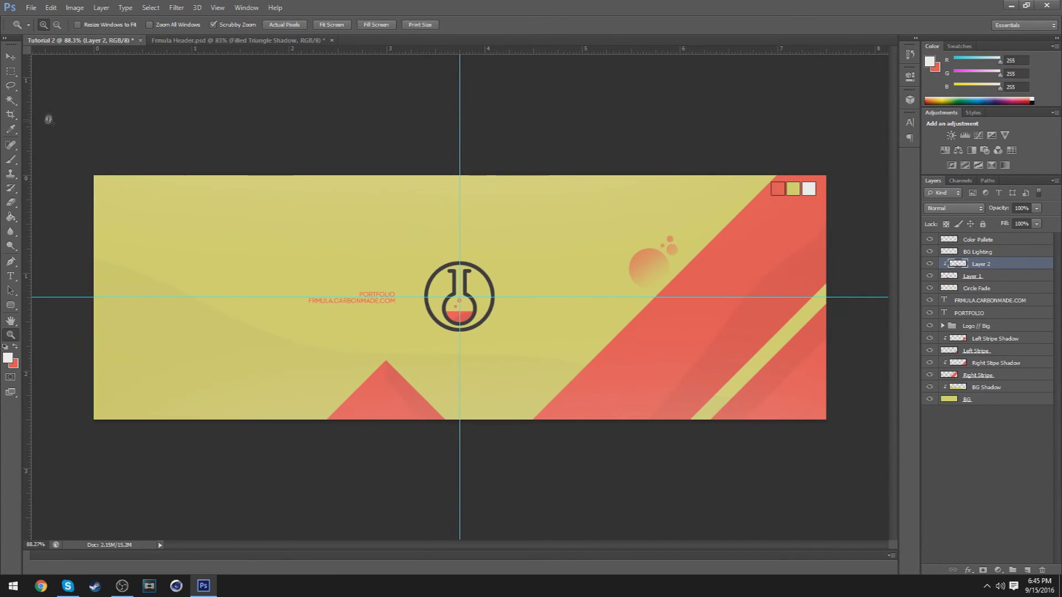
key("m")
left_click_drag(210, 254, 312, 221)
Move the square selection down beside the PORTFOLIO text and add a new layer above the logo group.
right_click(284, 250)
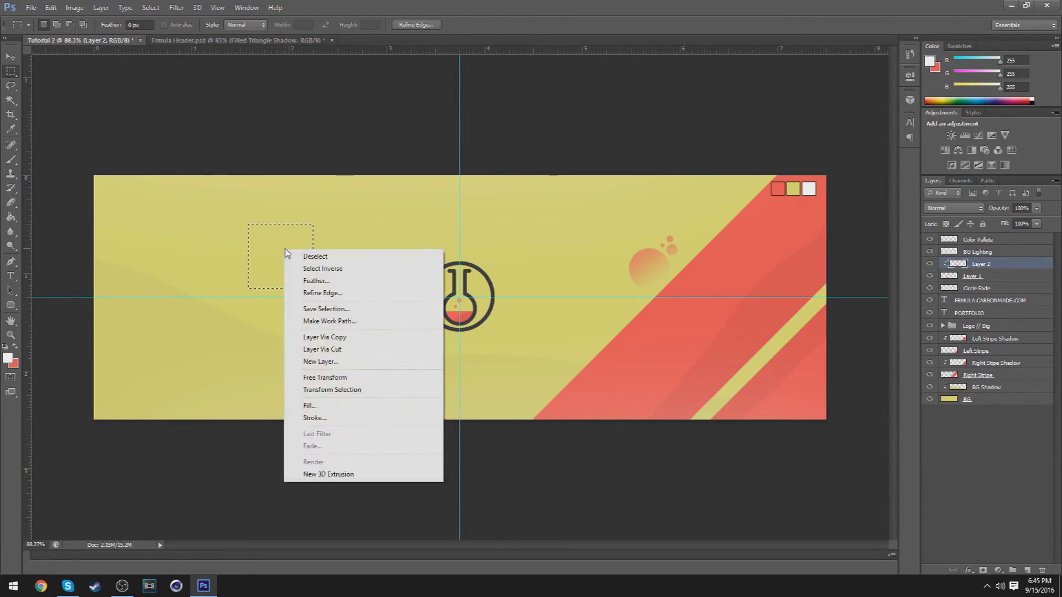
key("Escape")
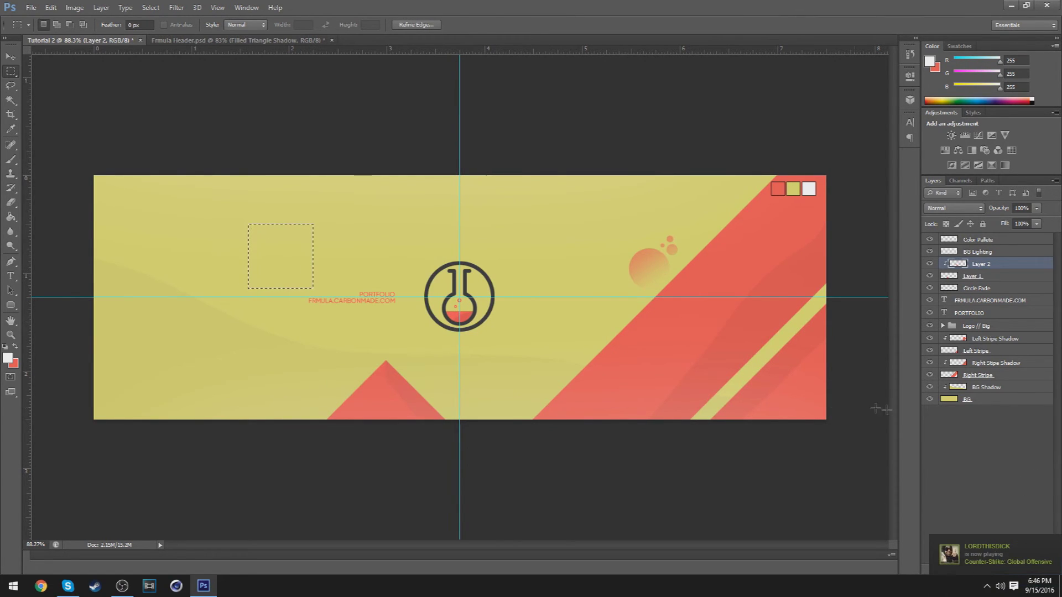
left_click(985, 327)
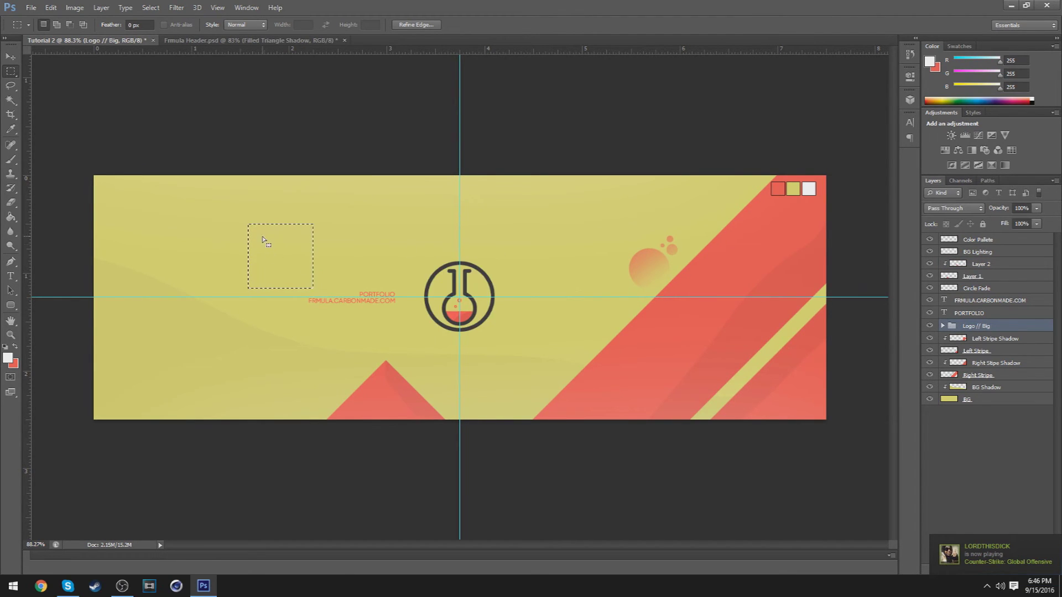
left_click_drag(306, 266, 323, 329)
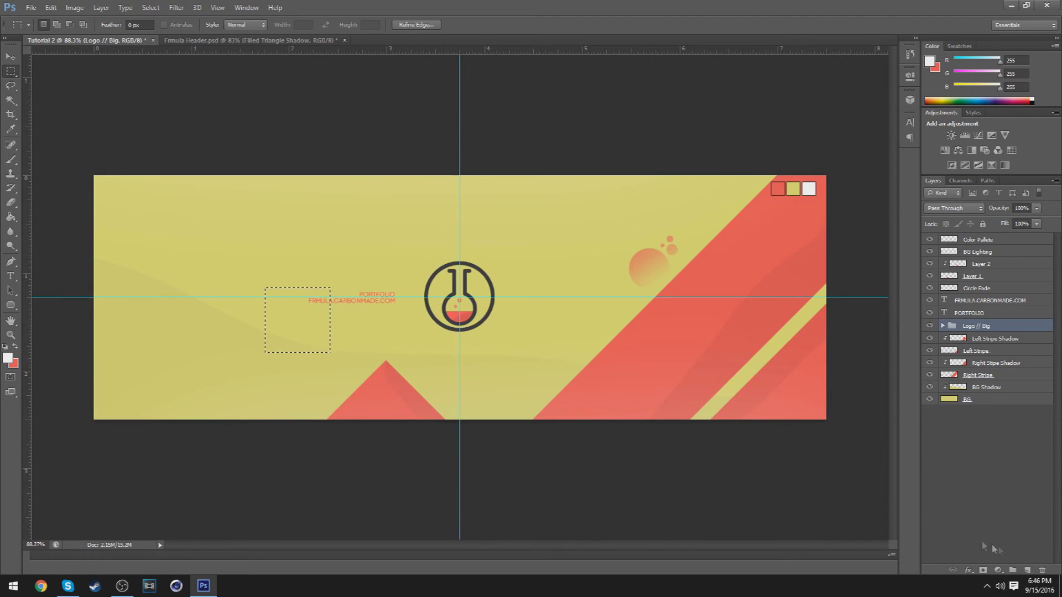
left_click(1027, 571)
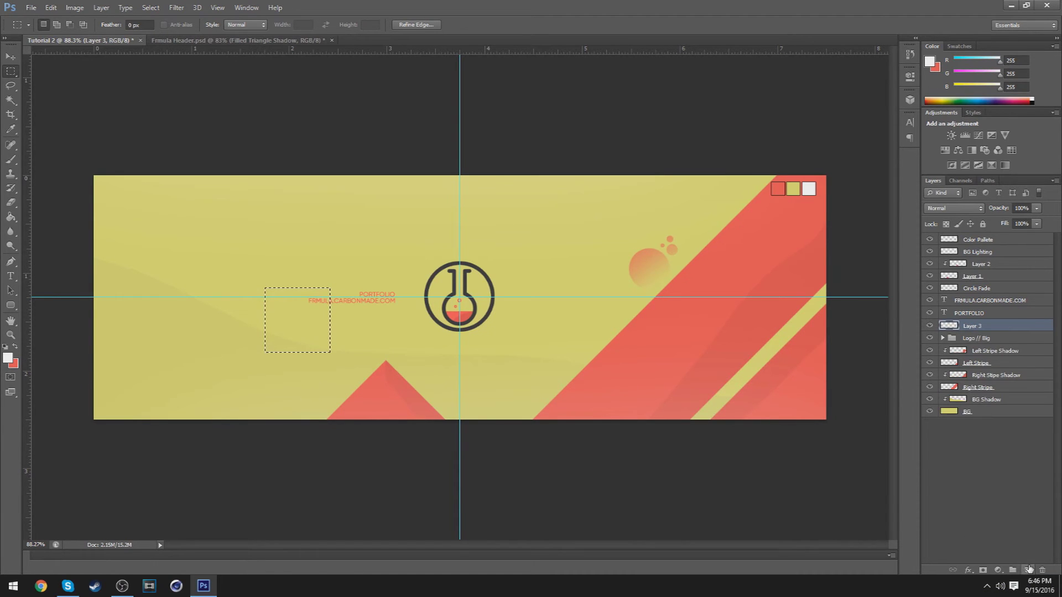
Try filling, then stroking the selection white, and undo the white outline.
right_click(332, 341)
left_click(359, 479)
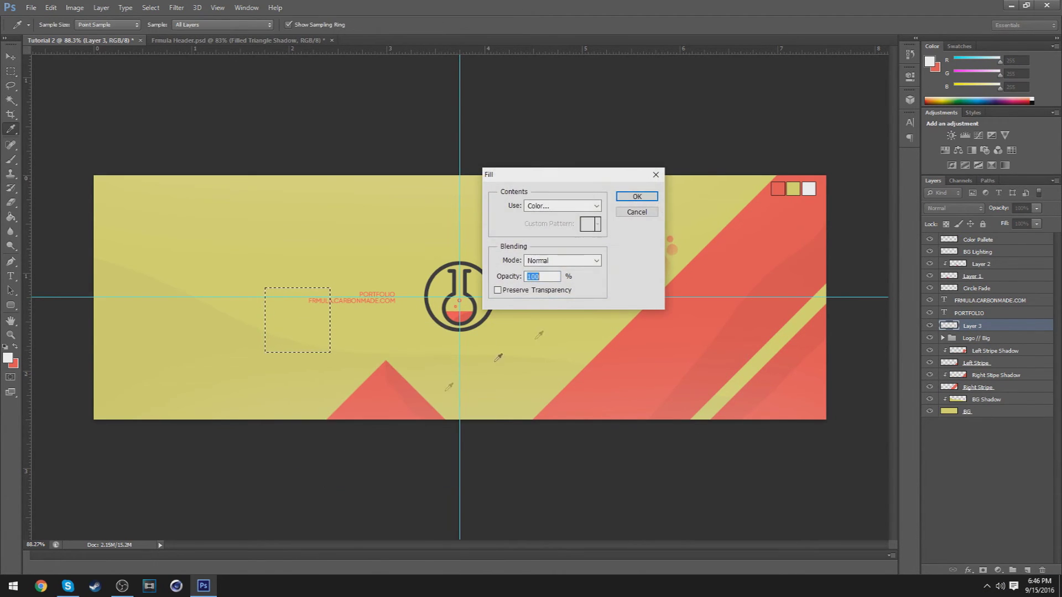
left_click(636, 212)
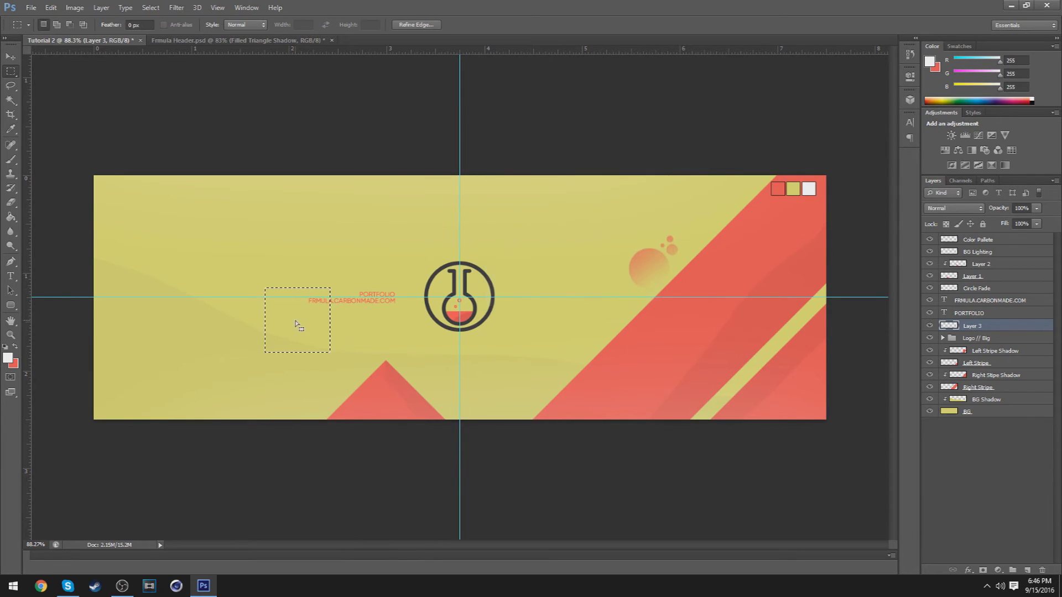
right_click(296, 322)
left_click(338, 490)
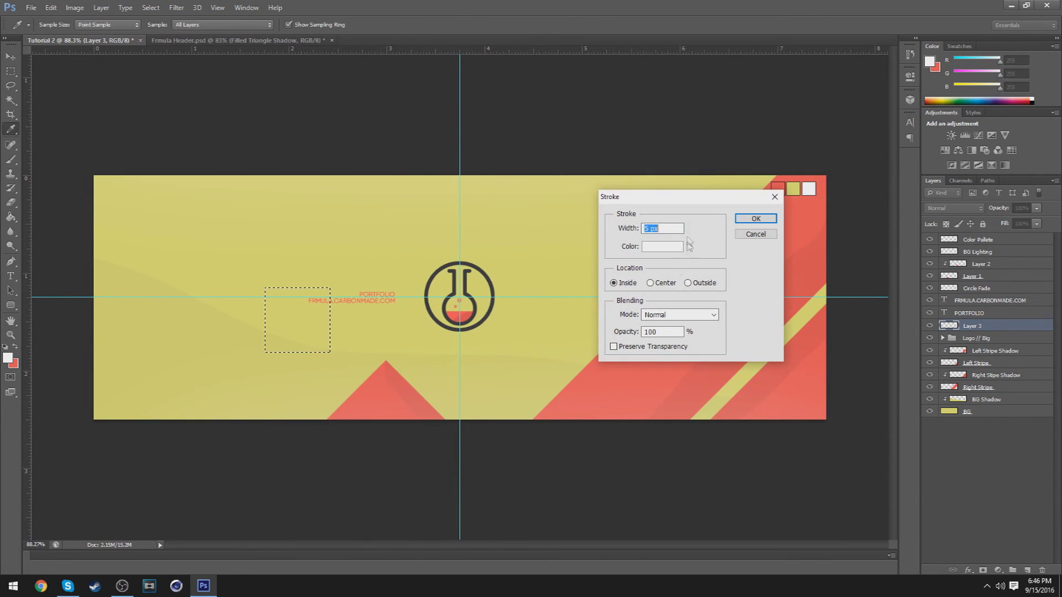
left_click(767, 216)
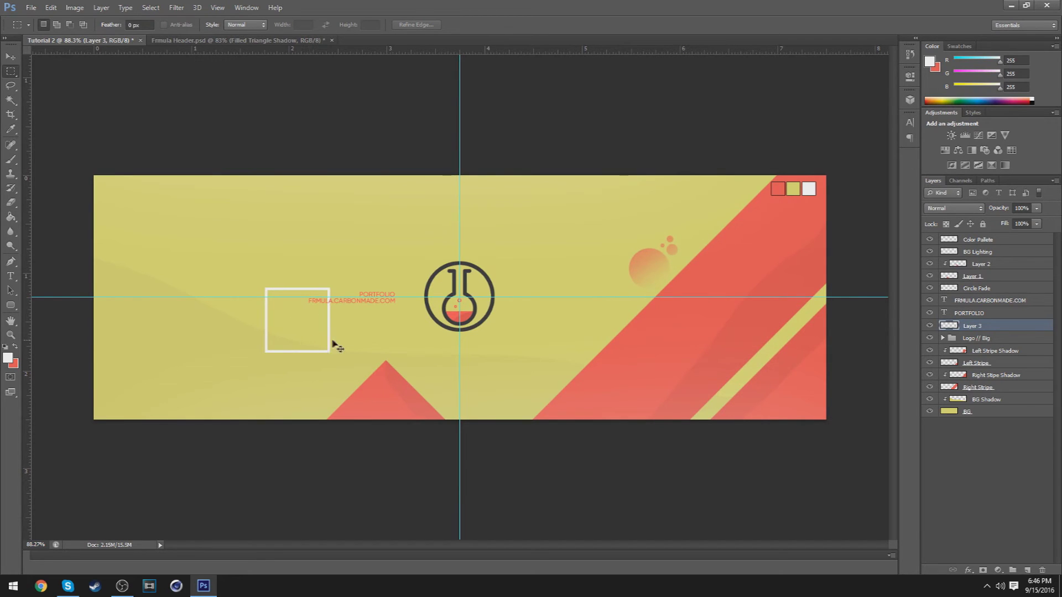
key("ctrl+z")
Outline the square with a 10 px red stroke sampled from the palette.
right_click(304, 325)
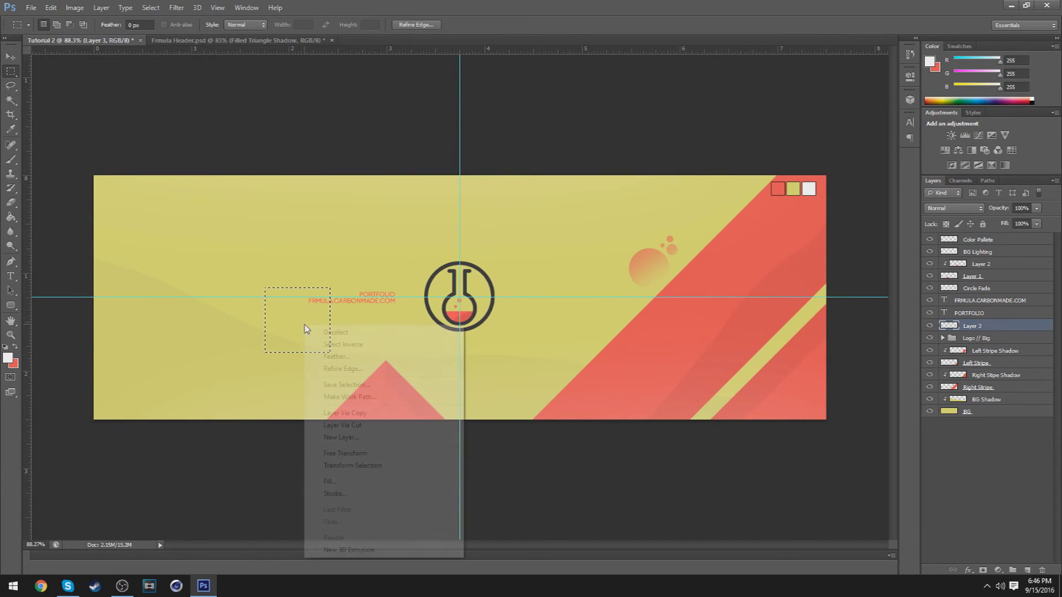
left_click(334, 493)
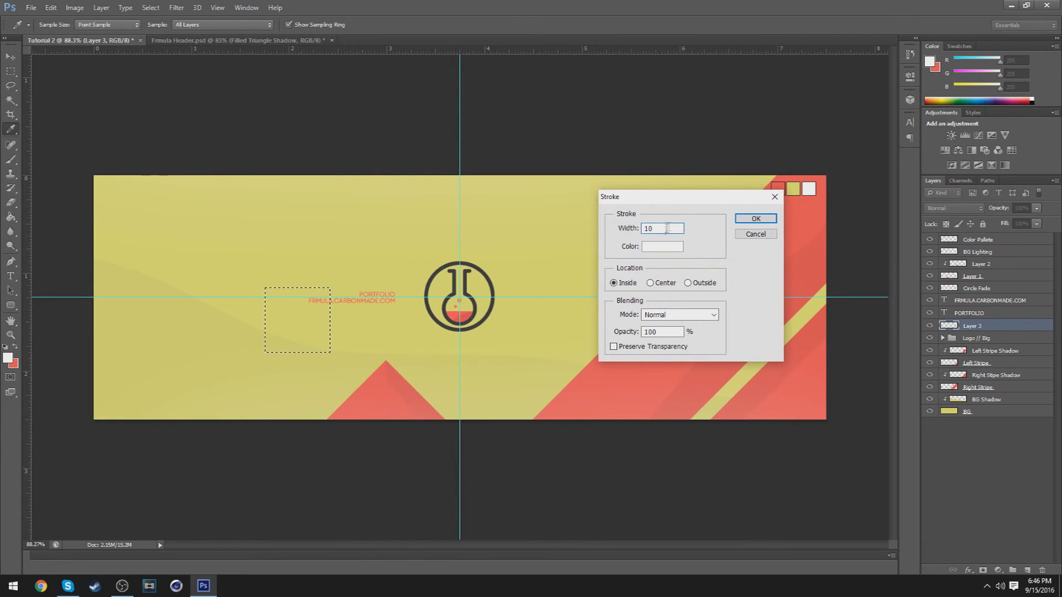
left_click(662, 246)
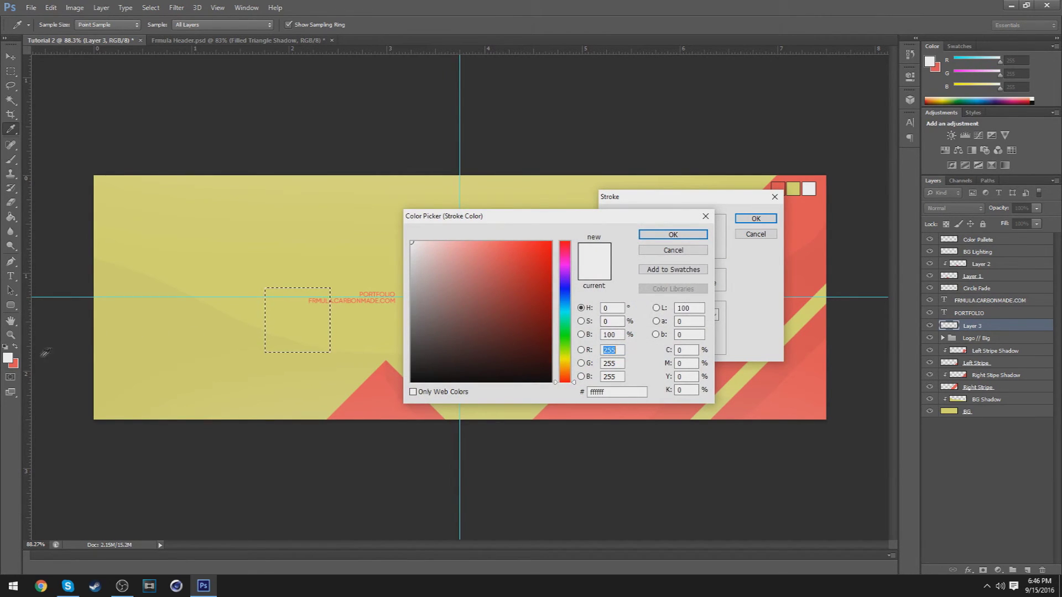
left_click(778, 189)
left_click(673, 234)
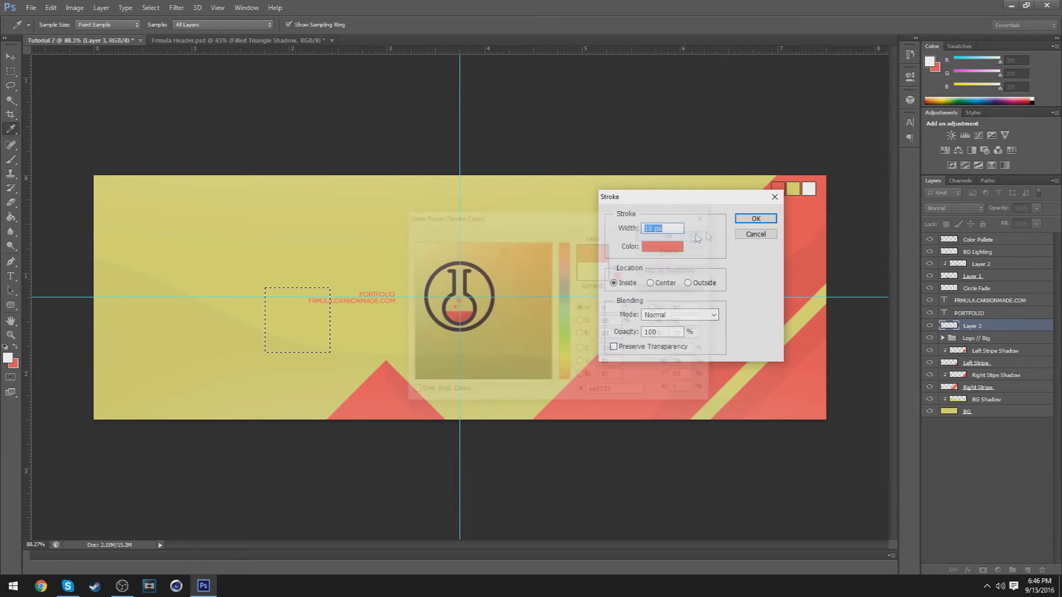
left_click(755, 219)
Deselect, move the red square below the flask logo, and raise its layer in the stack.
key("m")
key("ctrl+d")
key("v")
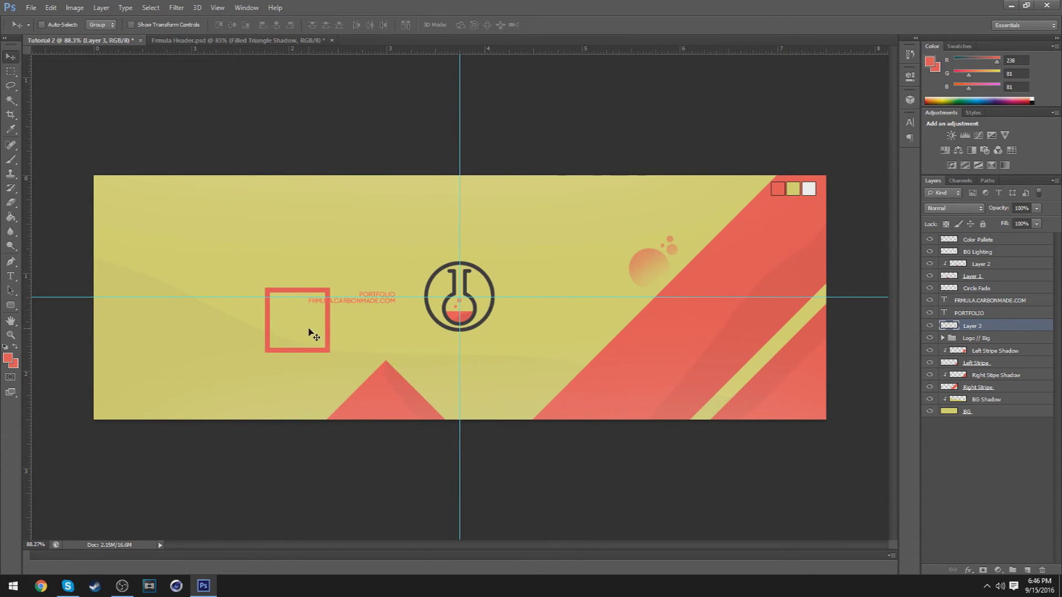
left_click_drag(308, 331, 525, 376)
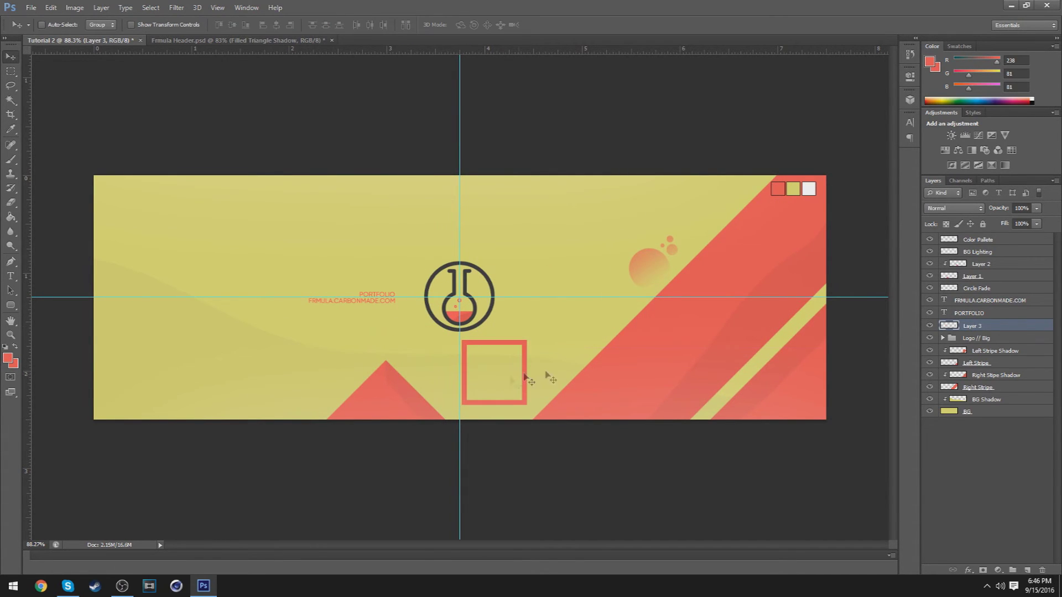
left_click(929, 326)
left_click(929, 326)
left_click_drag(976, 327, 992, 265)
Rotate the red square 45° into a diamond, nudge it down-left, and place its layer below Layer 1.
key("ctrl+t")
left_click_drag(562, 375, 503, 424)
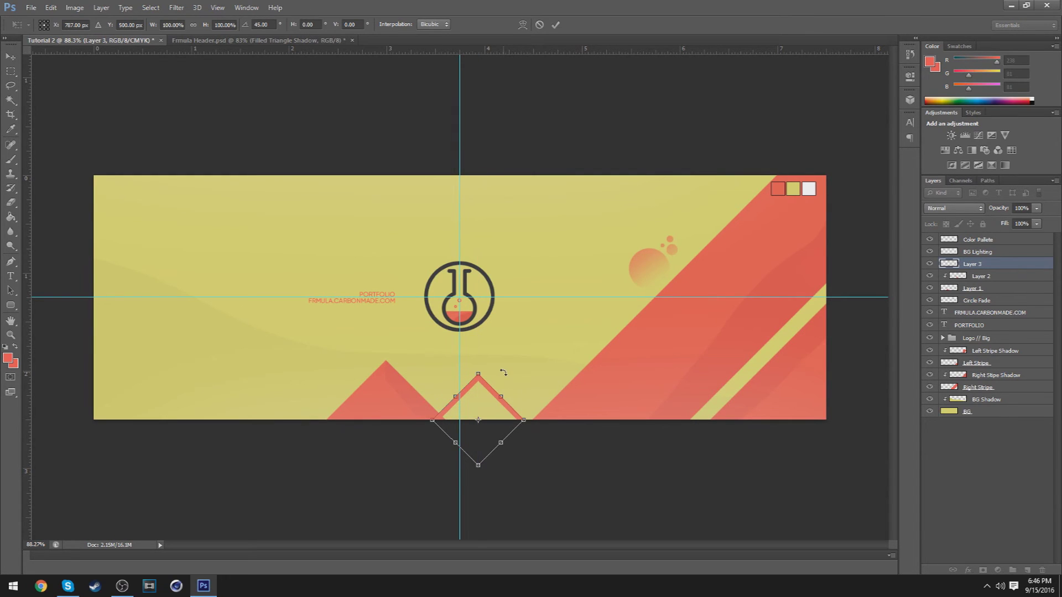
key("Left")
key("Left")
key("Left")
key("Left")
key("Left")
key("Down")
key("Down")
key("Down")
key("Down")
key("Down")
key("Down")
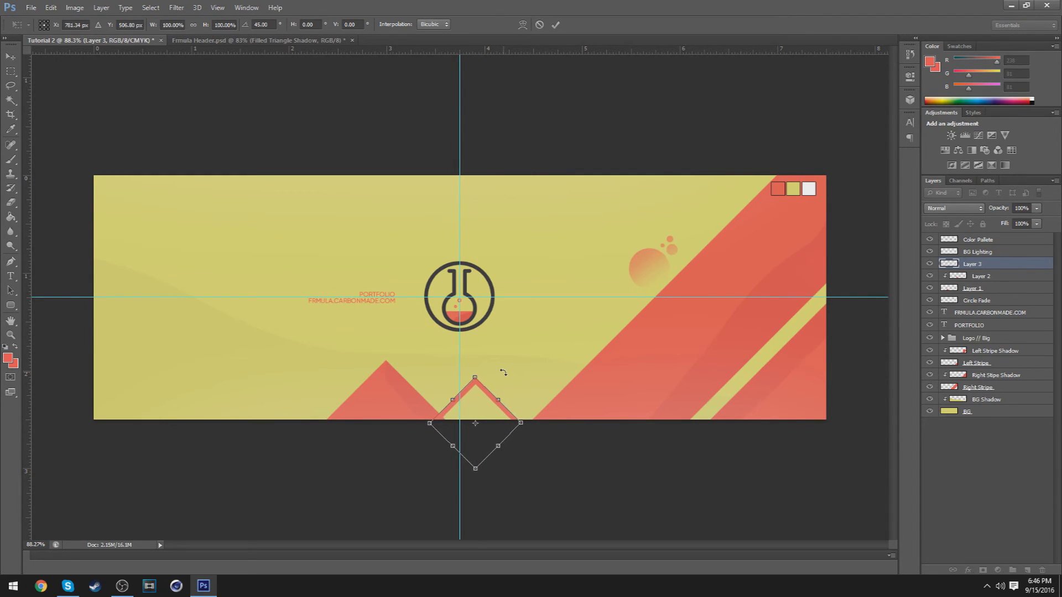
key("Left")
key("Left")
key("Left")
key("Left")
key("Left")
key("Left")
key("Left")
key("Left")
key("Left")
key("Left")
key("Left")
key("Left")
key("Left")
key("Left")
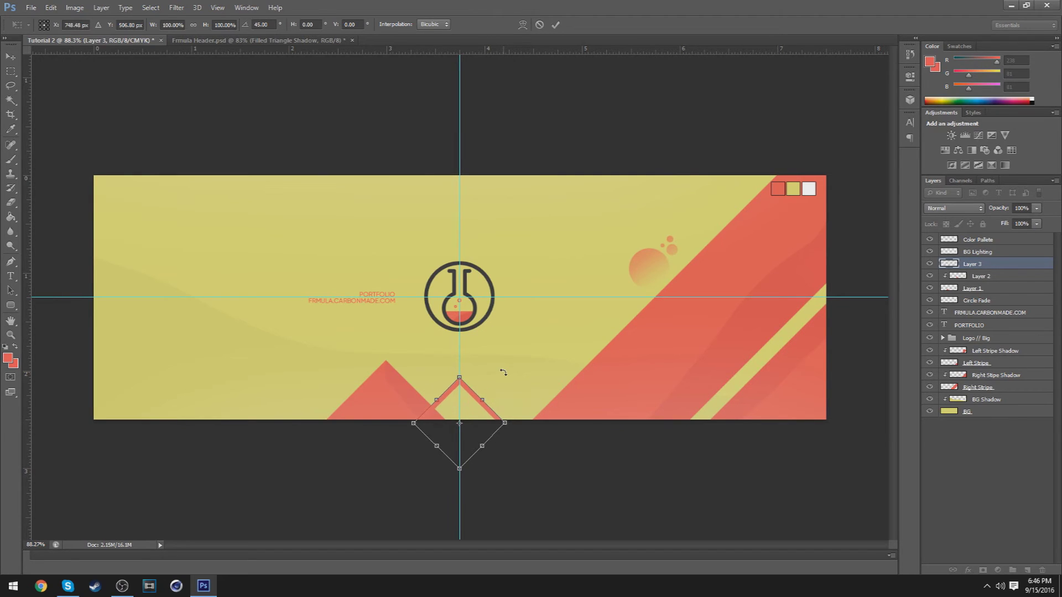
left_click(555, 25)
left_click_drag(987, 289, 981, 298)
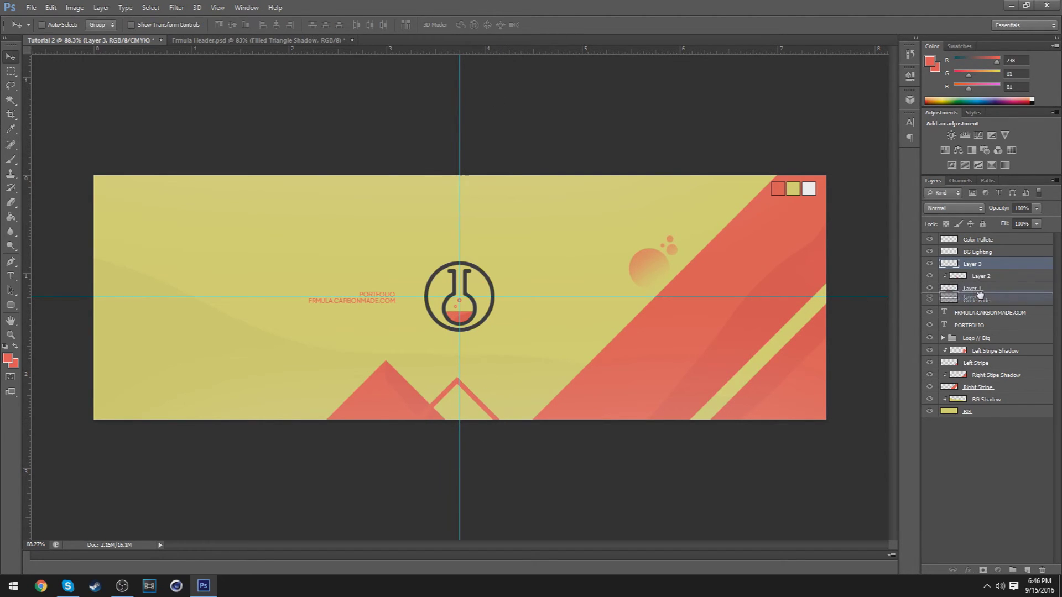
key("z")
left_click_drag(448, 422, 496, 258)
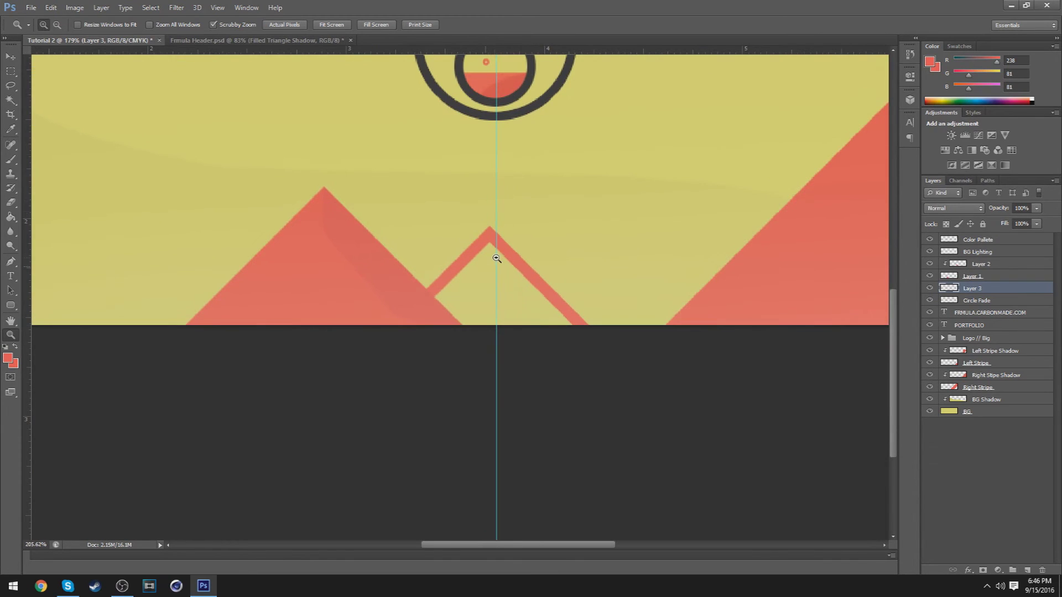
Add Layer 4 clipped to the diamond, with a 190 px brush and e35959 red foreground.
key("b")
left_click(1027, 570)
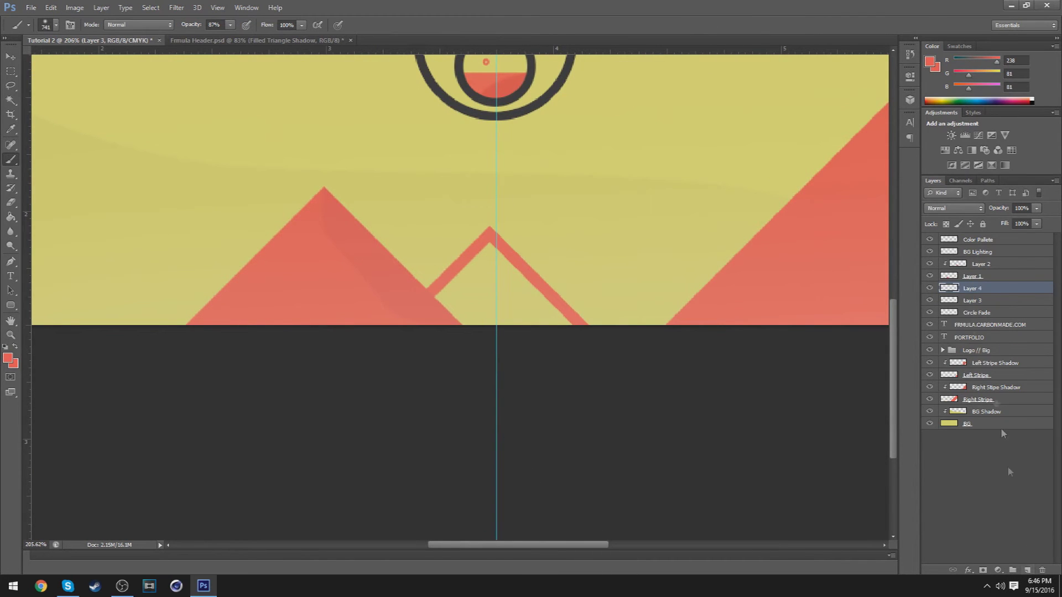
right_click(974, 293)
left_click(864, 288)
mouse_move(497, 298)
left_mouse_down()
mouse_move(417, 273)
mouse_move(474, 297)
left_mouse_up()
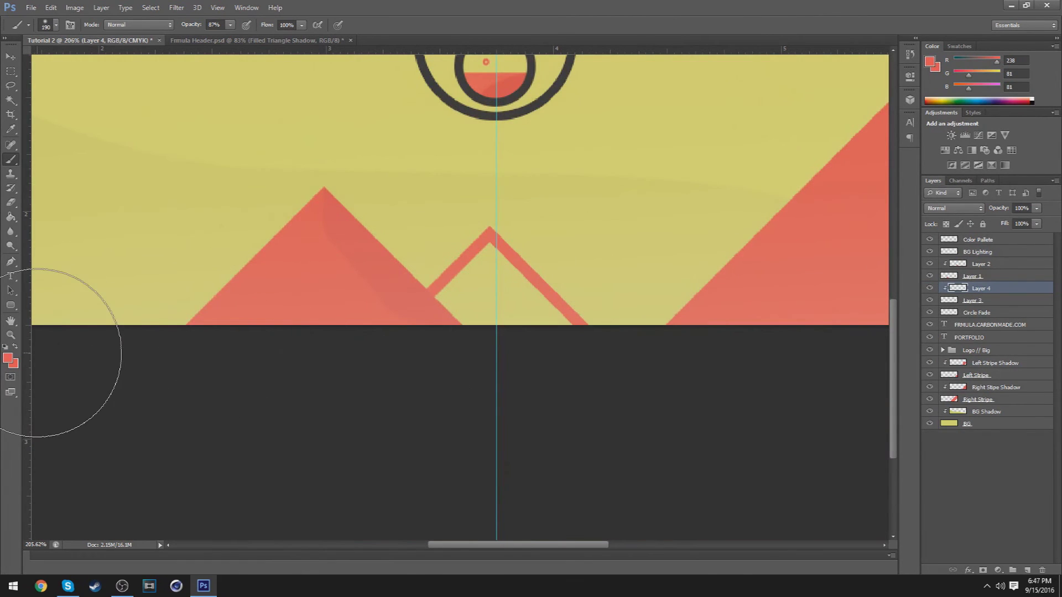
left_click(6, 358)
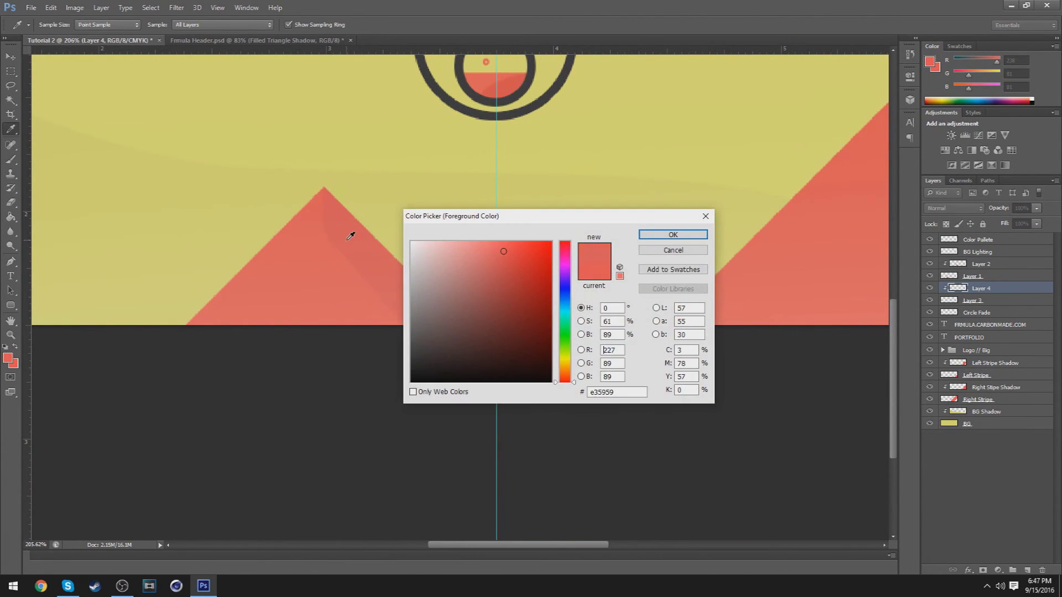
left_click(672, 234)
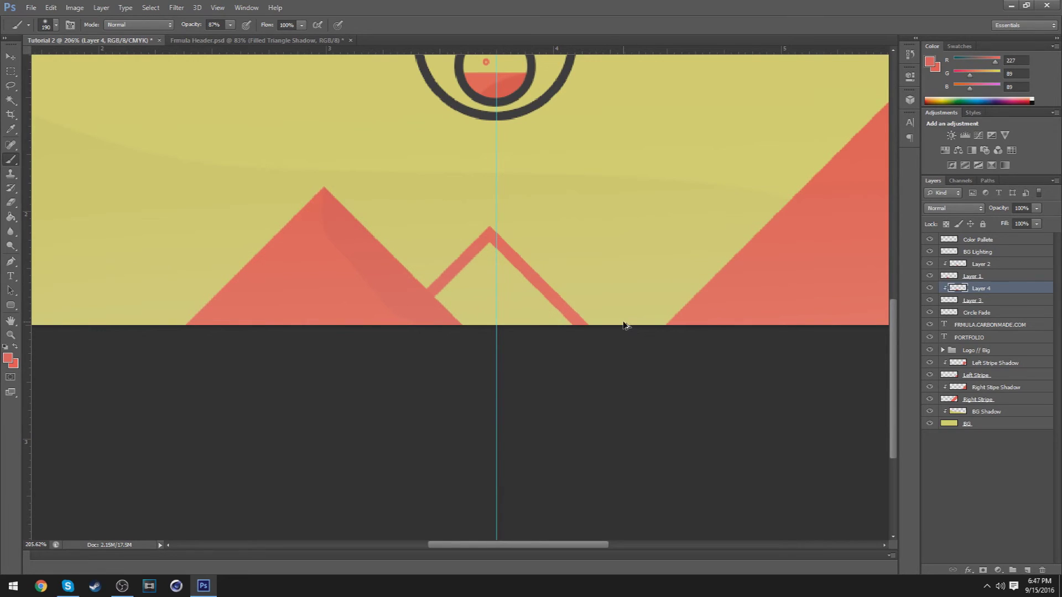
Zoom onto the logo and toggle Layers 4 and 3 to compare the triangle.
key("z")
mouse_move(623, 325)
left_mouse_down()
mouse_move(561, 326)
mouse_move(689, 296)
left_mouse_up()
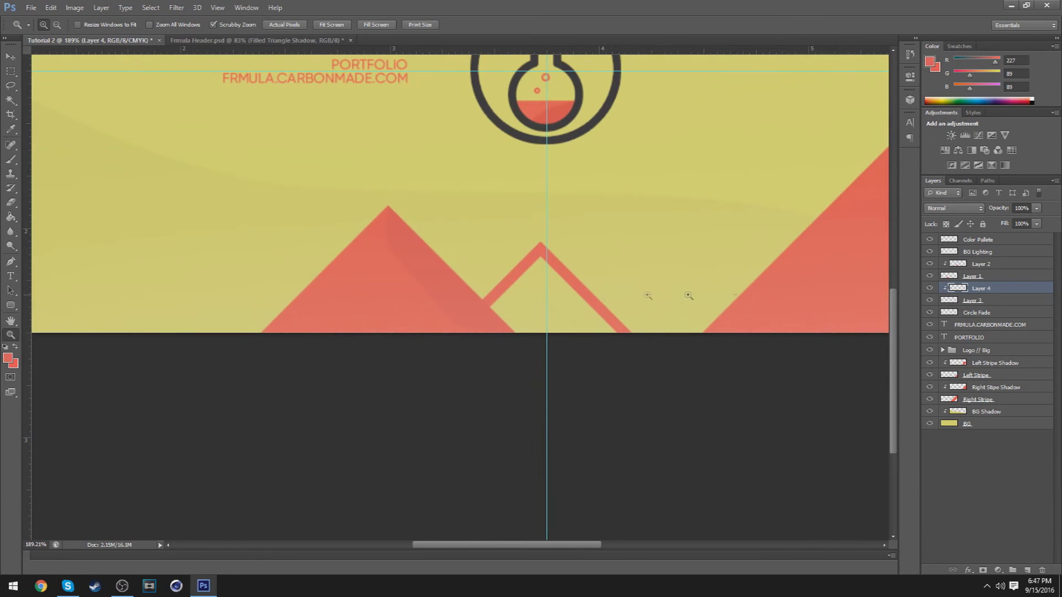
left_click(929, 288)
left_click(930, 287)
left_click(929, 300)
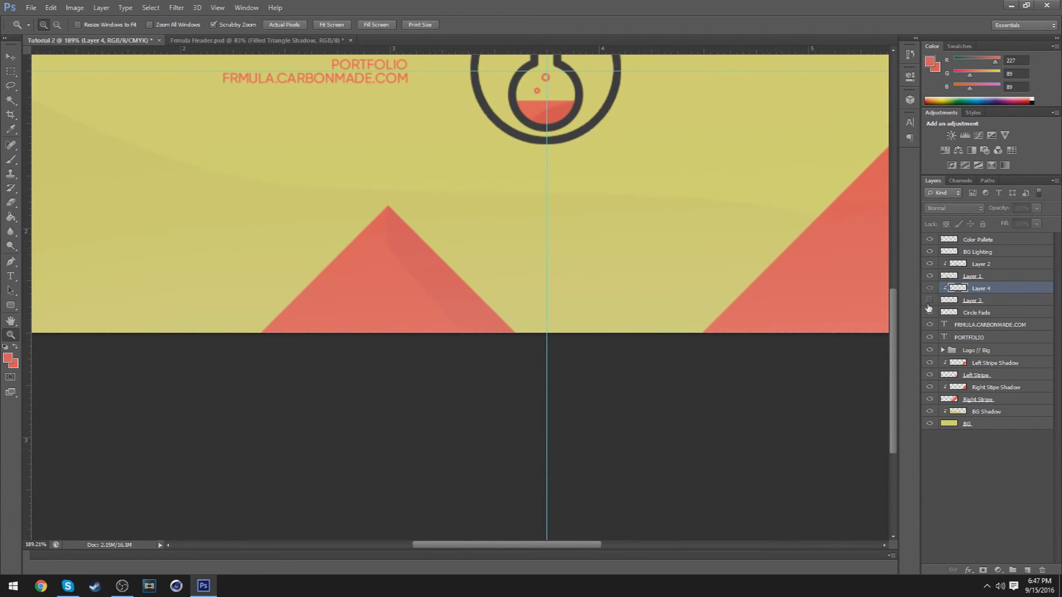
left_click(929, 301)
Sample dark grey as foreground, test a shadow stroke along the stripe, then undo it.
key("b")
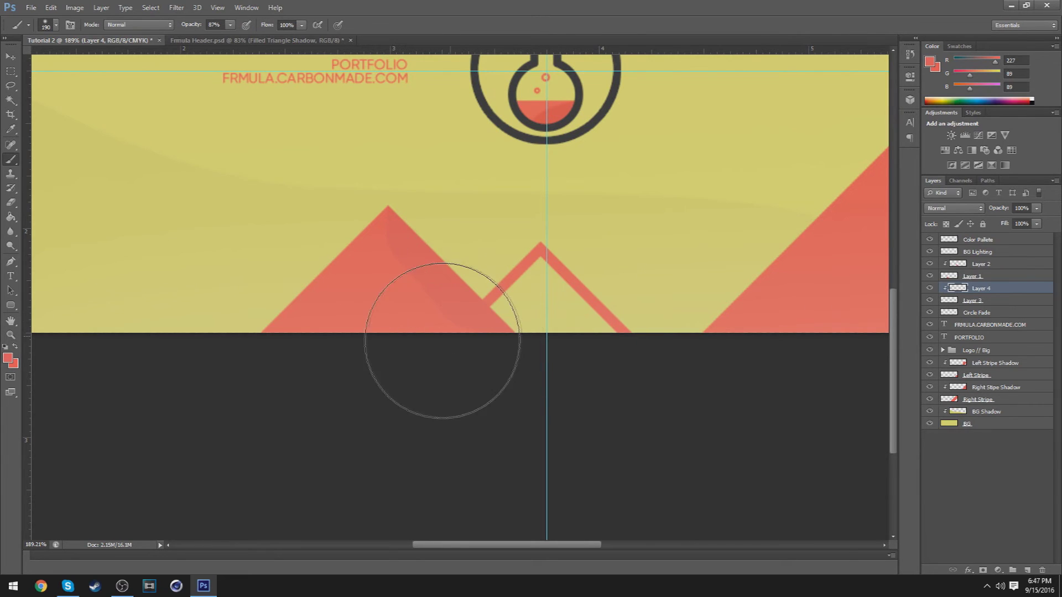
left_click(9, 360)
left_click(350, 348)
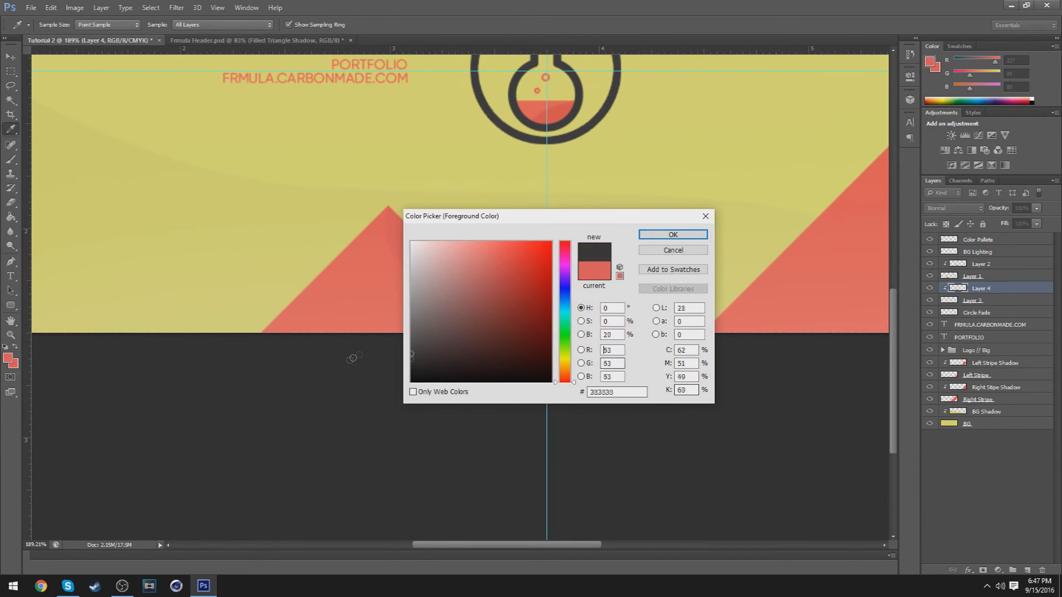
left_click(688, 232)
mouse_move(461, 322)
left_mouse_down()
mouse_move(447, 347)
mouse_move(403, 343)
left_mouse_up()
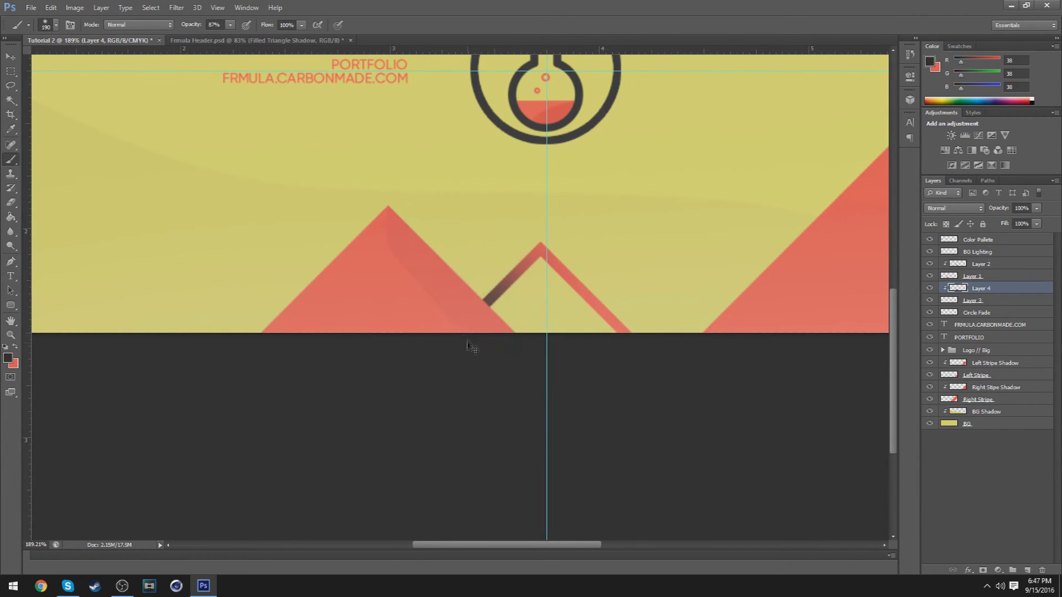
key("ctrl+z")
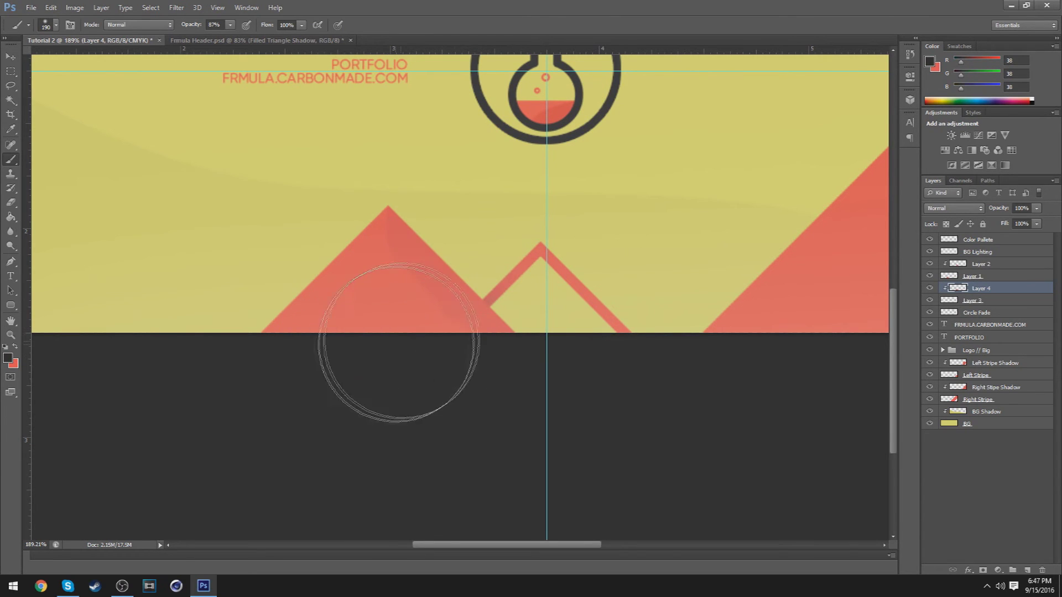
Set Layer 4's opacity to 71%.
left_click(1034, 208)
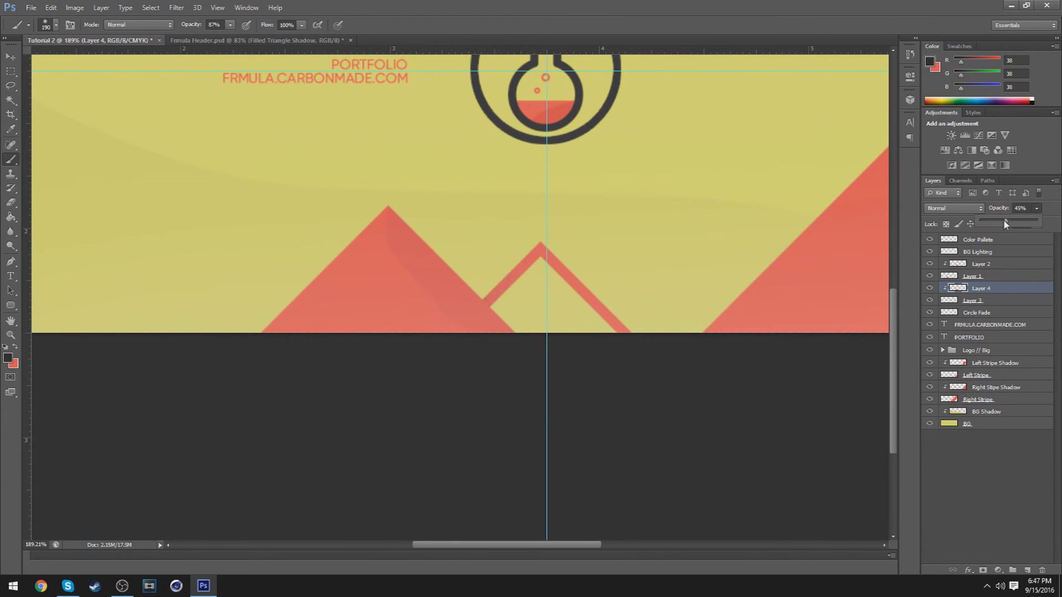
left_click_drag(1003, 220, 1007, 222)
key("v")
scroll(530, 323, "down", 3)
Add a new Layer 5 above Layer 4, clipped to the layer below.
scroll(517, 316, "up", 2)
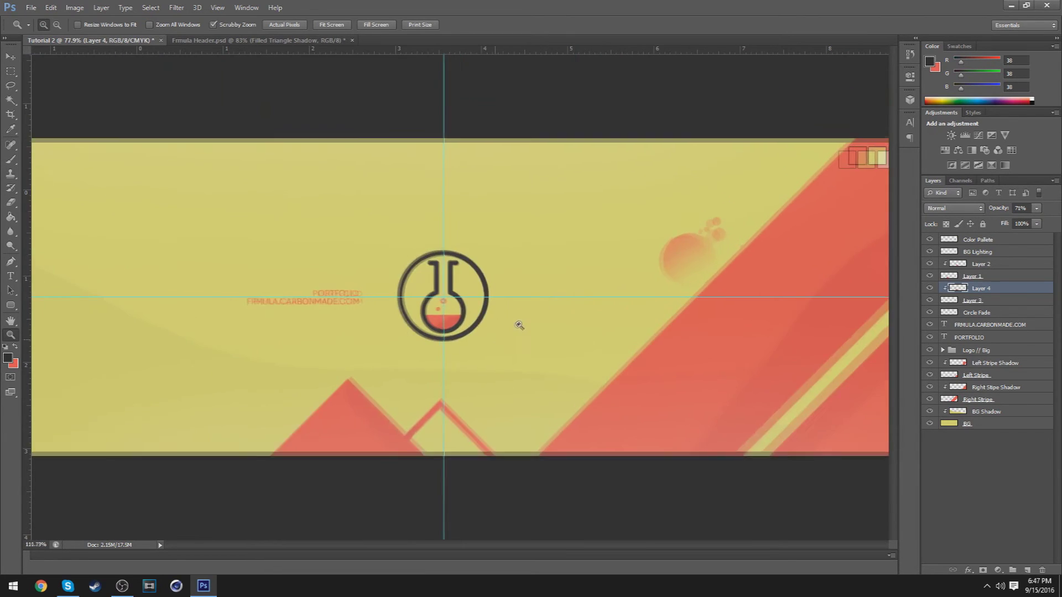
left_click(983, 252)
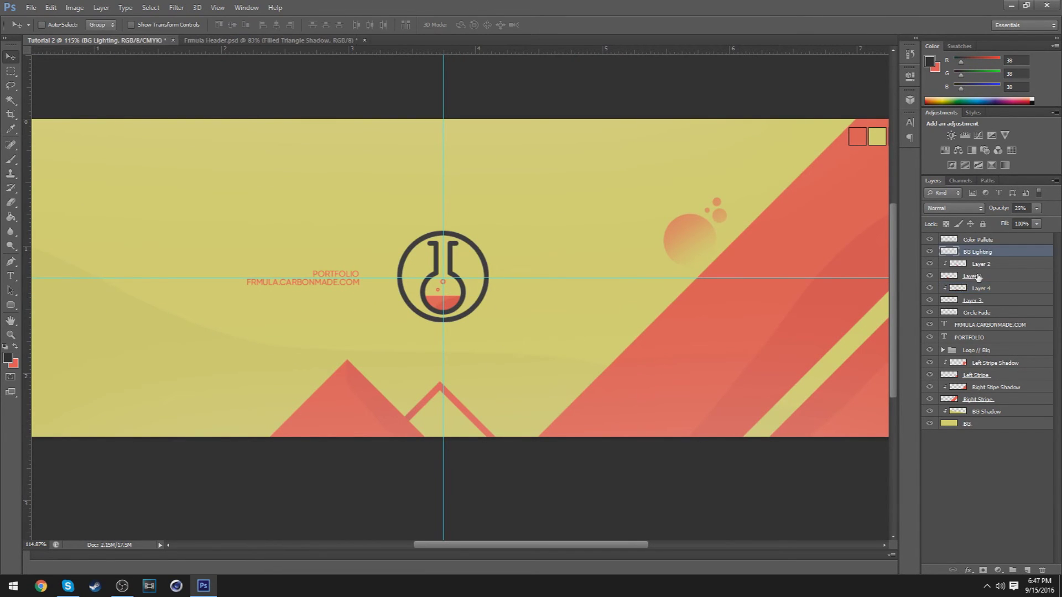
left_click(985, 289)
left_click(1025, 569)
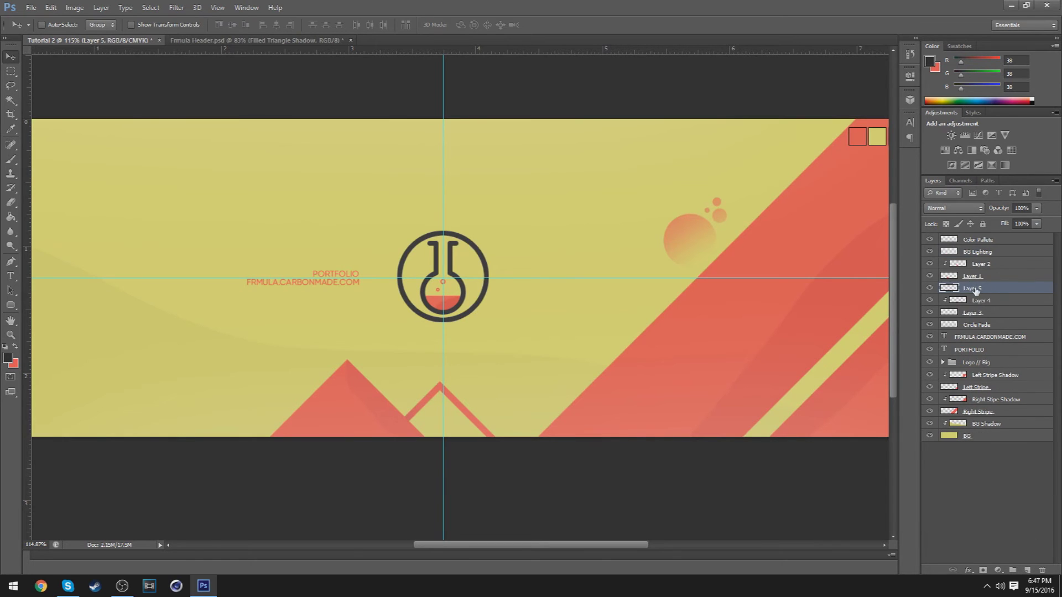
right_click(982, 289)
left_click(879, 289)
Set the brush foreground colour to white, then view the Frmula Header.psd reference.
key("i")
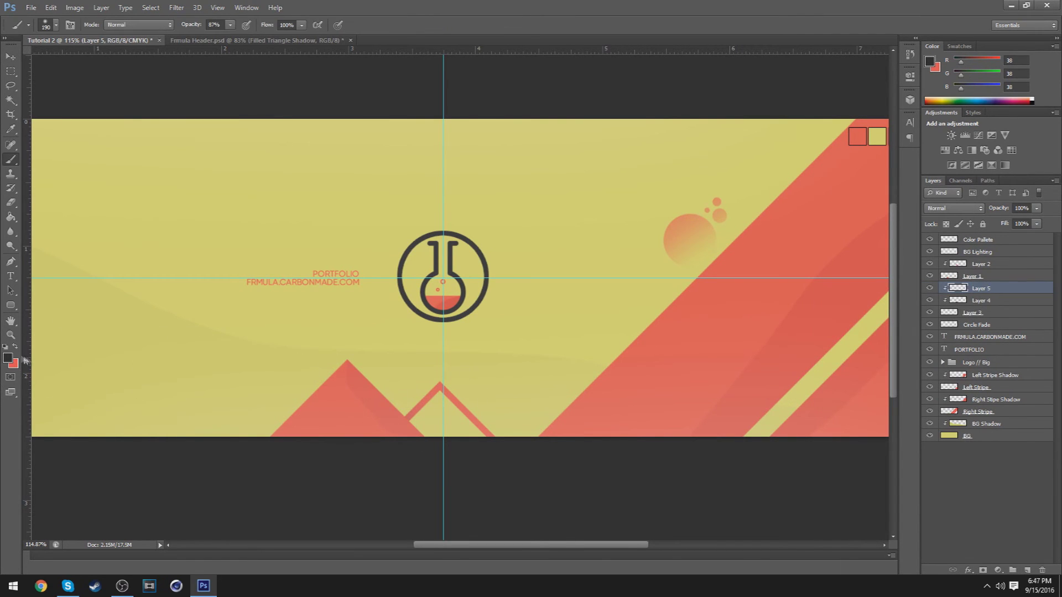
left_click(8, 358)
left_click(672, 235)
key("b")
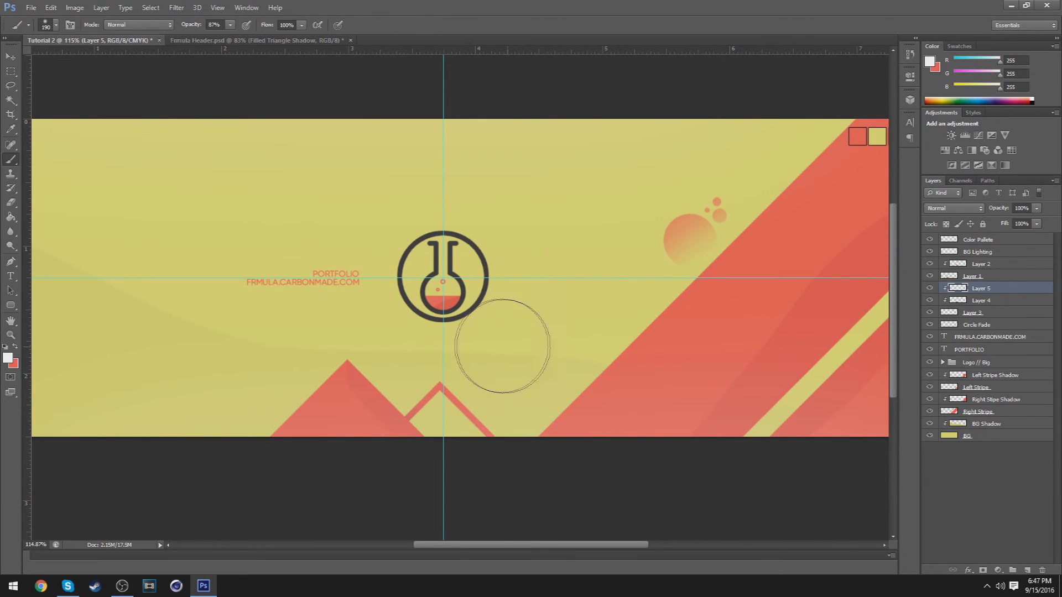
key("z")
mouse_move(533, 360)
left_mouse_down()
mouse_move(524, 379)
mouse_move(503, 386)
mouse_move(517, 385)
left_mouse_up()
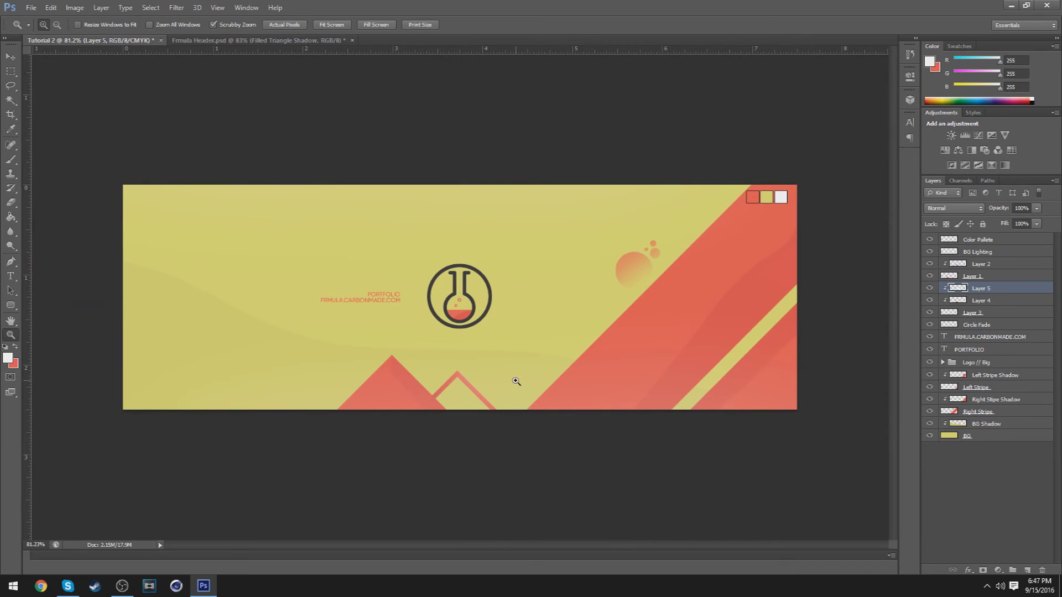
left_click(197, 39)
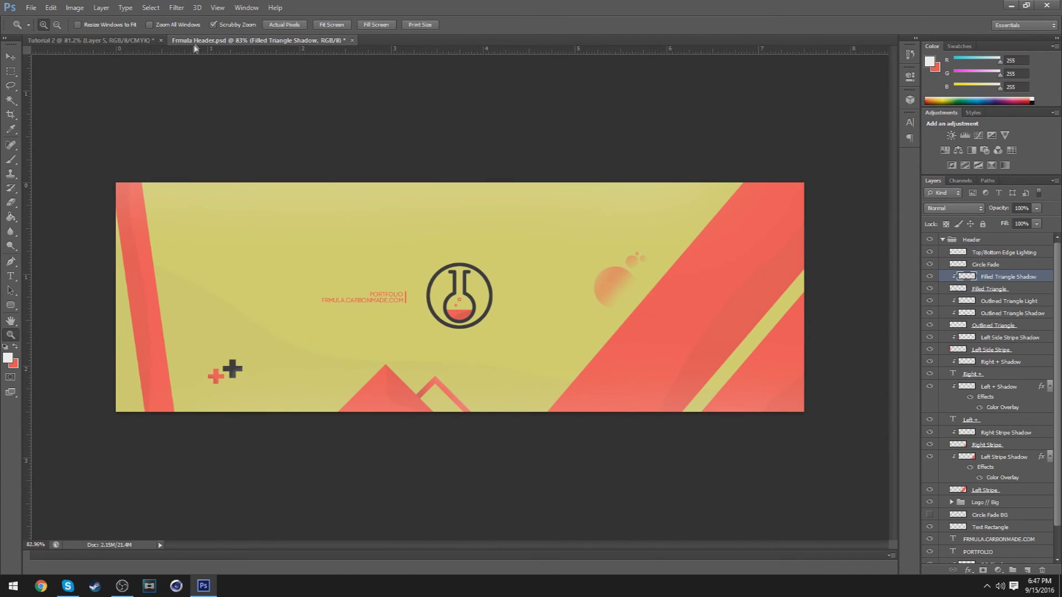
Inspect the plus sign's font in the Frmula Header.psd reference.
left_click(125, 46)
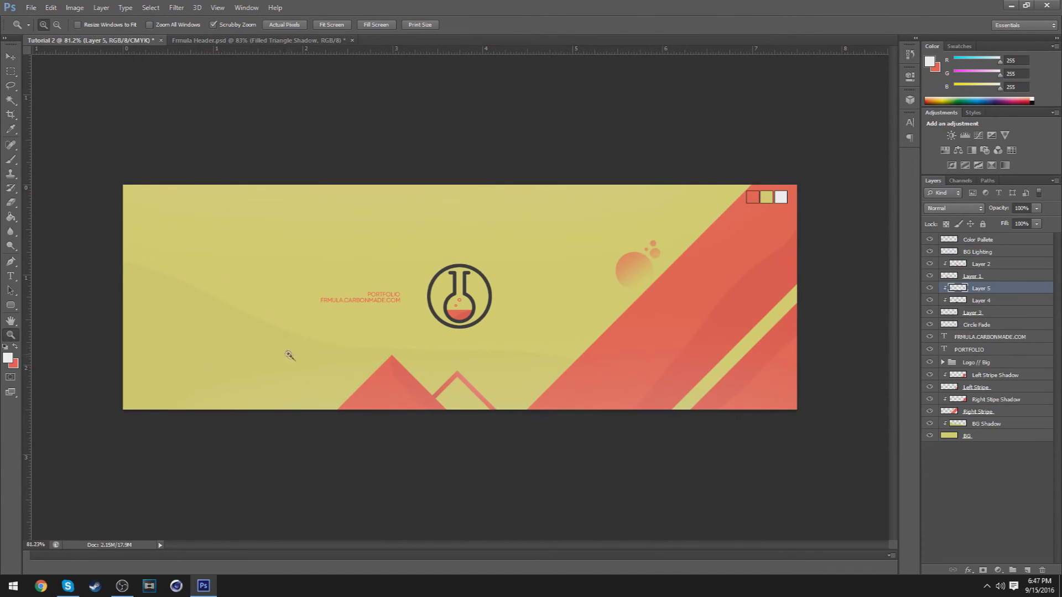
left_click(197, 39)
key("t")
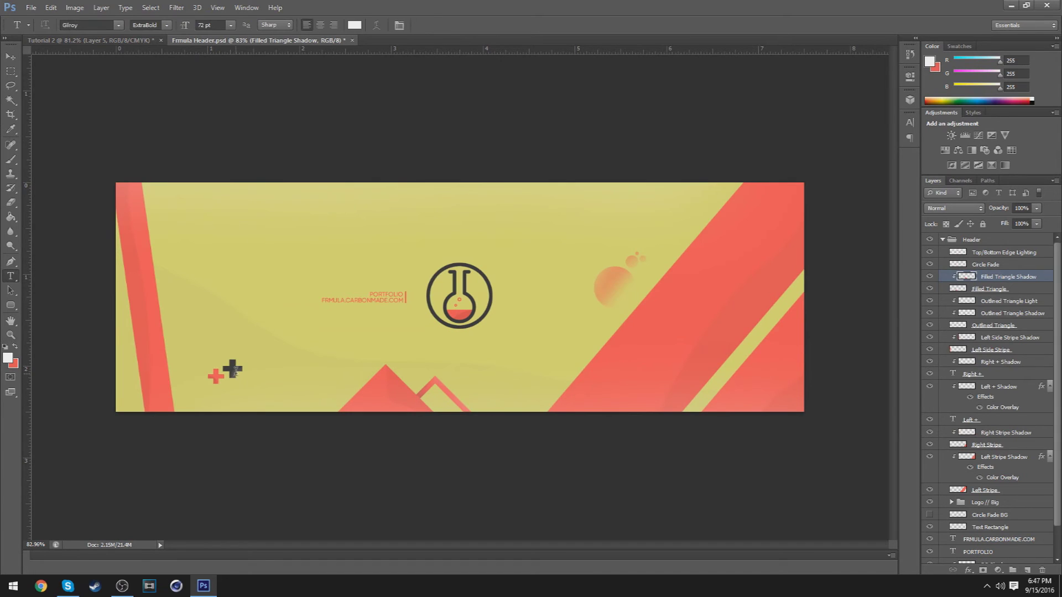
double_click(232, 370)
key("ctrl+c")
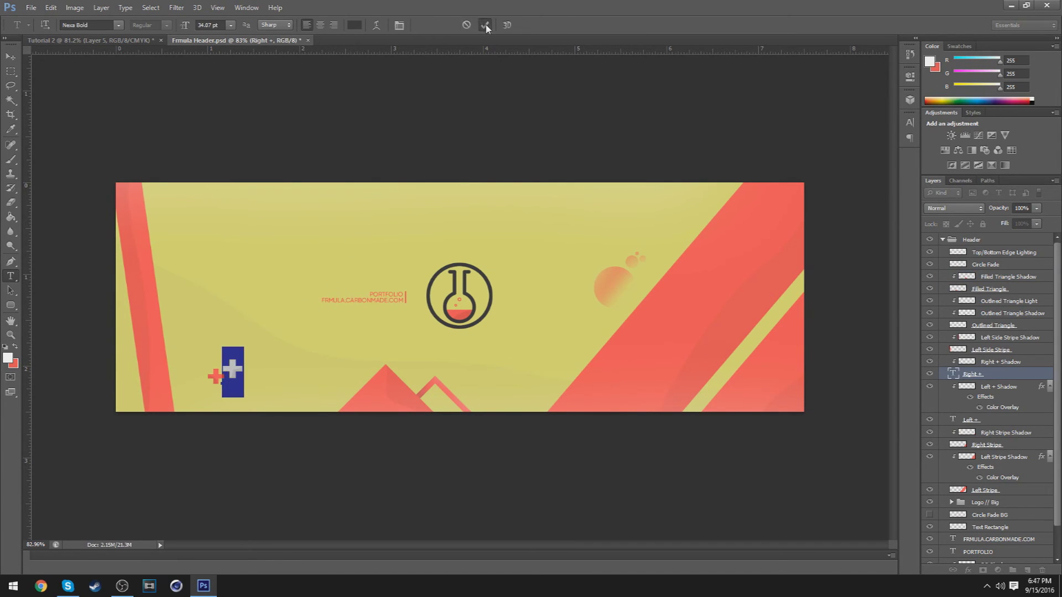
left_click(485, 25)
Add a '+' text layer at Tutorial 2's lower left and scale it to about 55%.
left_click(130, 41)
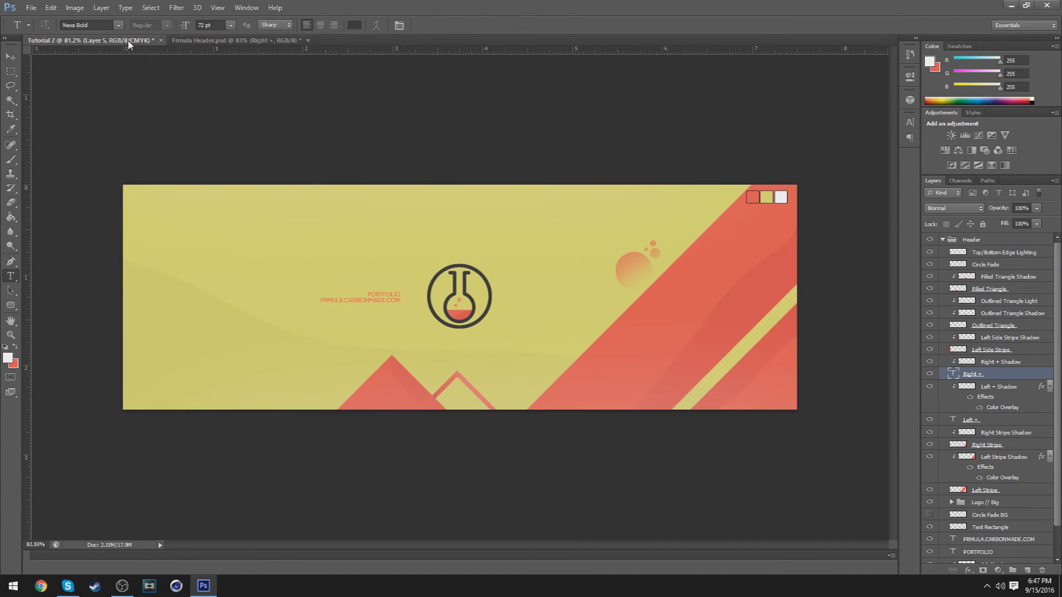
left_click(207, 378)
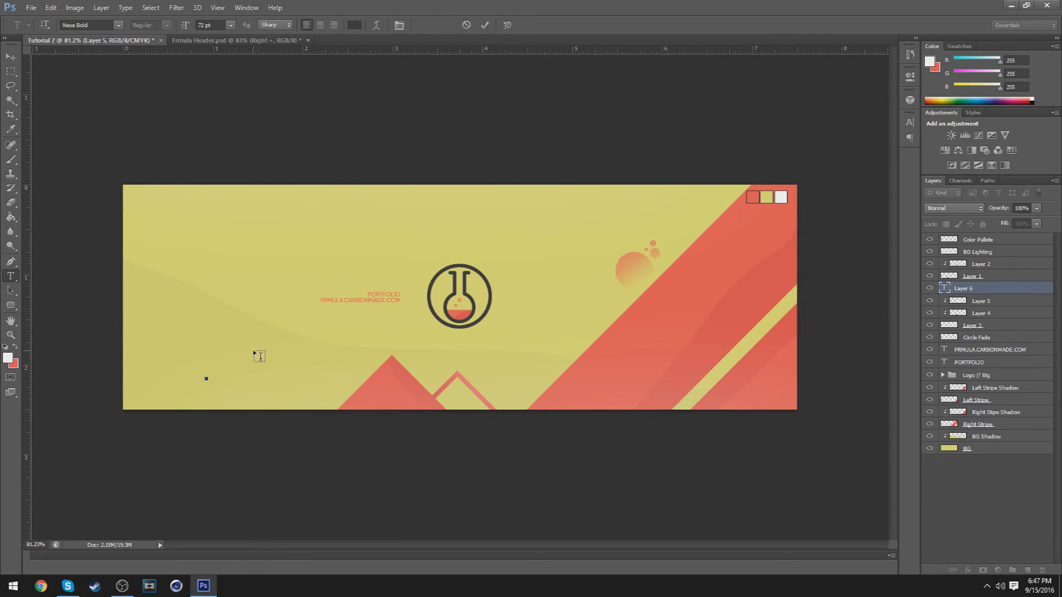
key("ctrl+v")
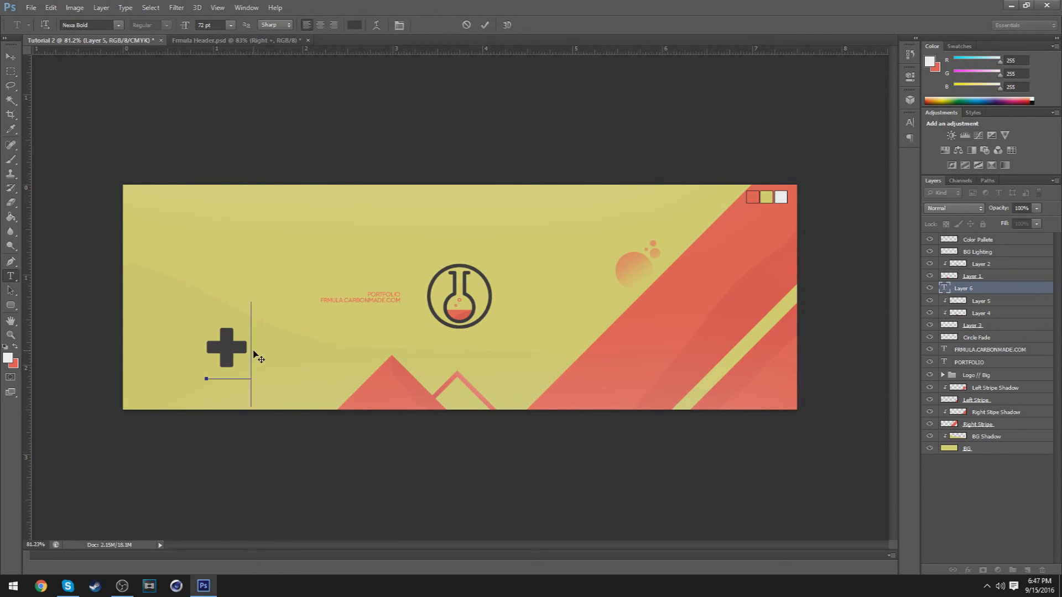
left_click(485, 25)
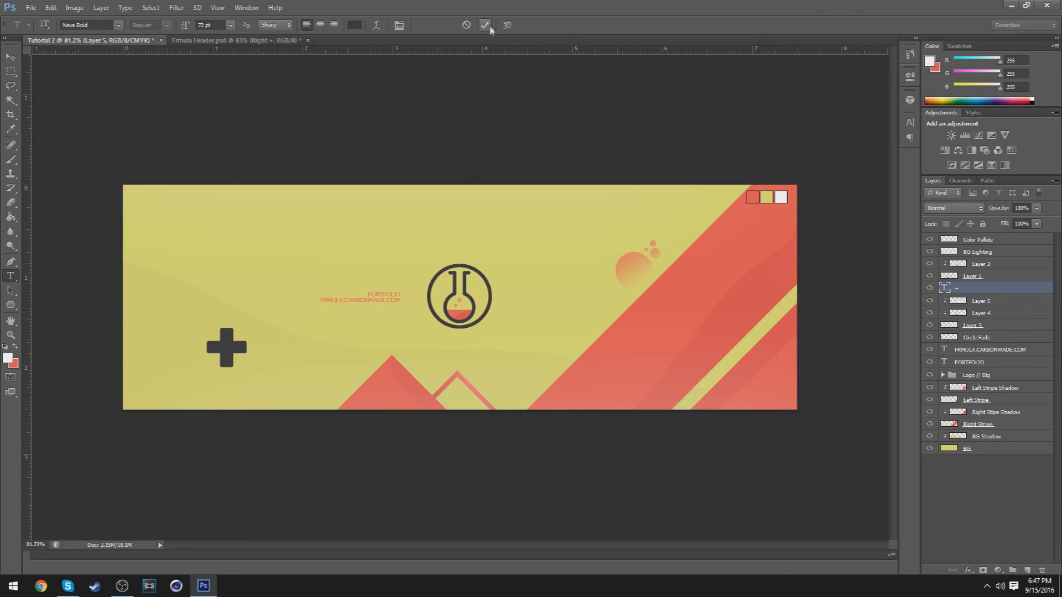
key("ctrl+t")
left_click_drag(252, 407, 216, 403)
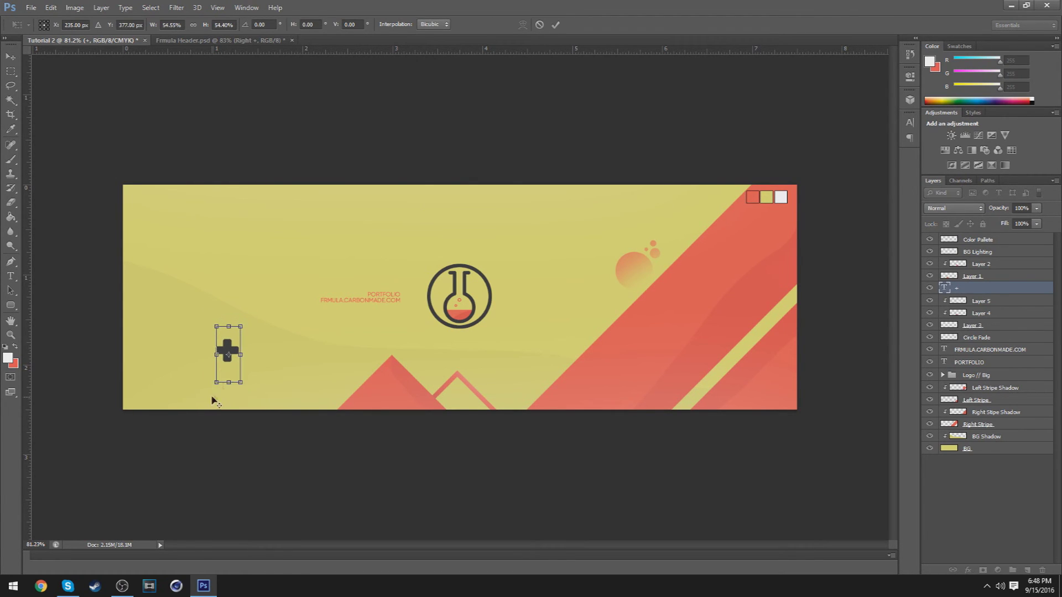
left_click(556, 24)
Check the plus sign's text settings in the Frmula Header reference.
key("z")
left_click_drag(252, 331, 210, 347)
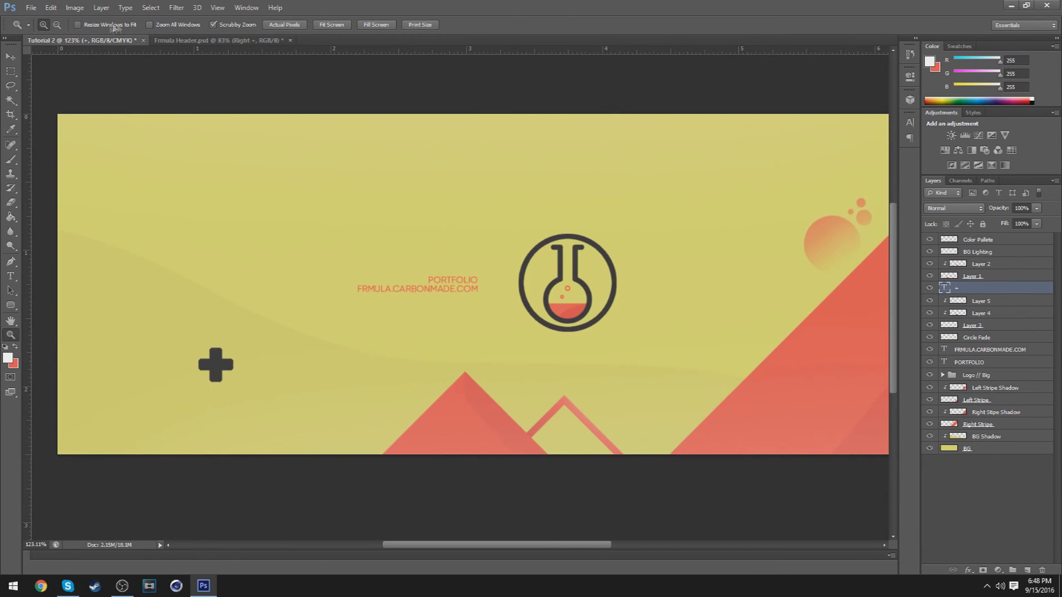
left_click(177, 41)
key("t")
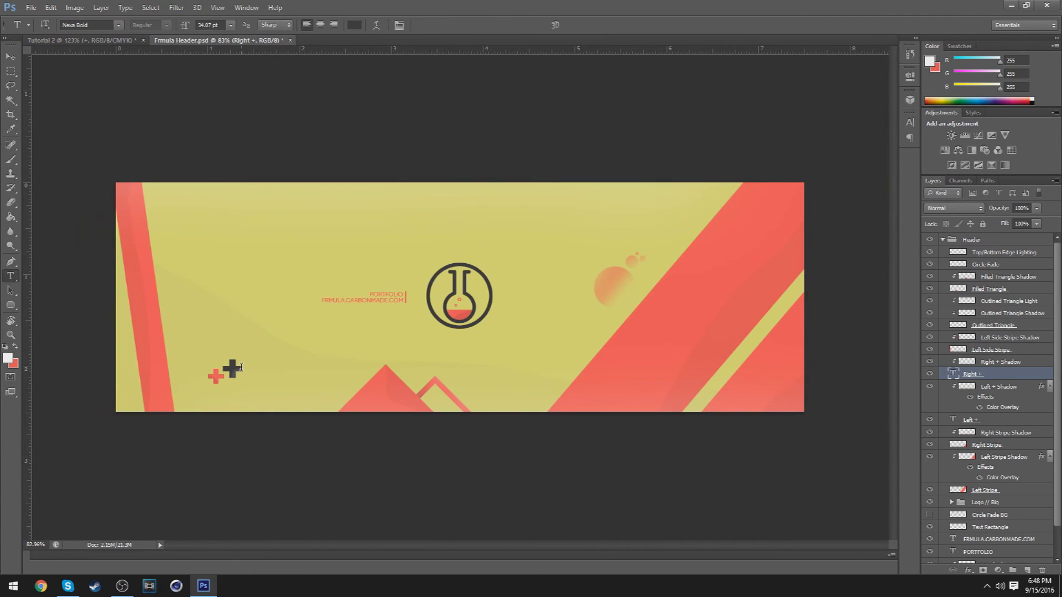
double_click(241, 367)
left_click(483, 25)
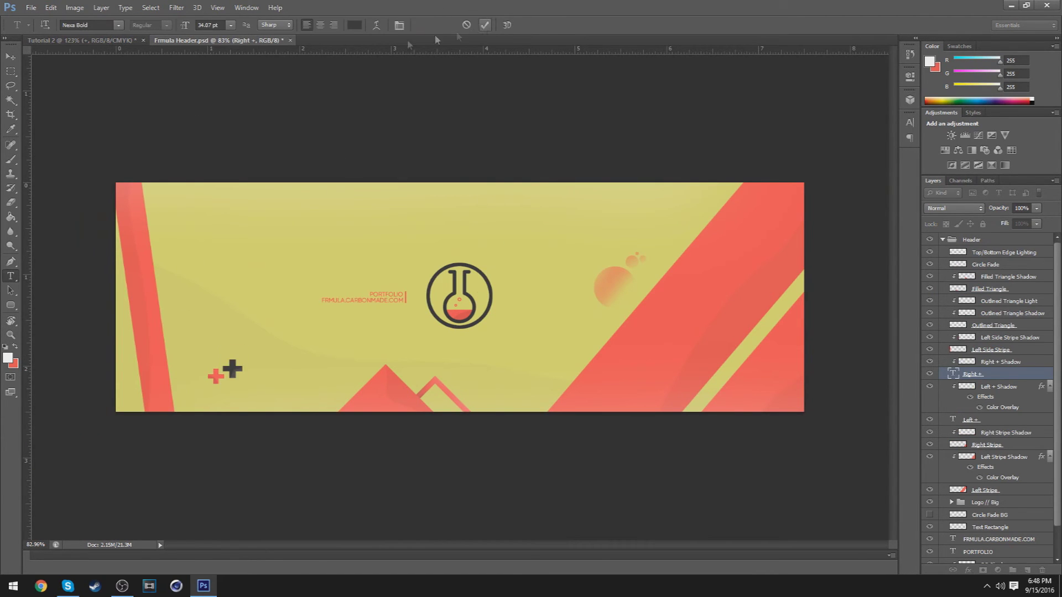
left_click(110, 40)
Move the + layer above Layer 2 and shrink the plus sign further.
key("z")
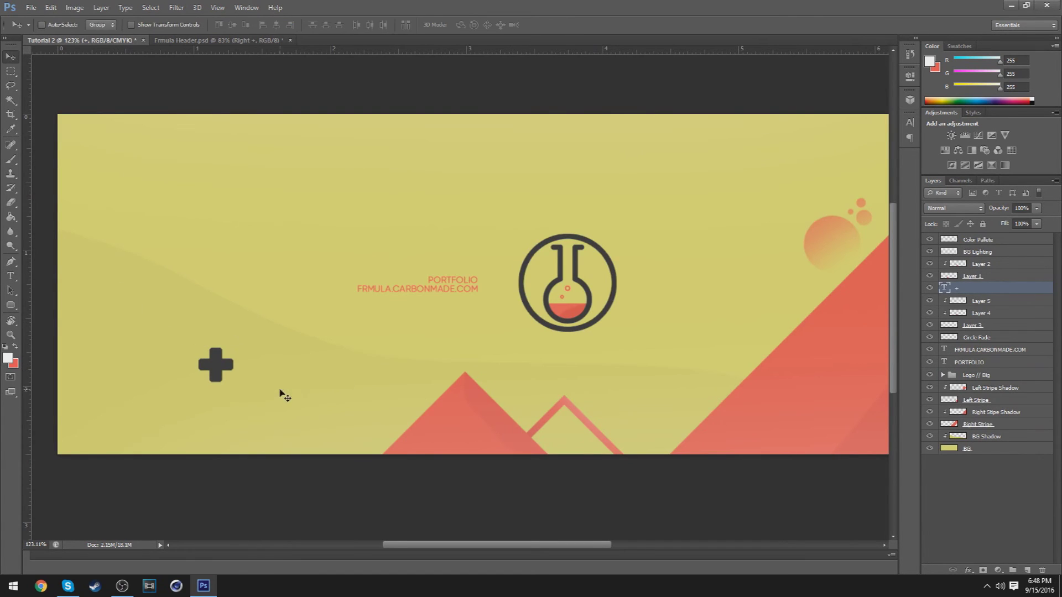
mouse_move(280, 396)
left_mouse_down()
mouse_move(258, 401)
mouse_move(269, 399)
left_mouse_up()
left_click_drag(1002, 288, 987, 258)
key("ctrl+t")
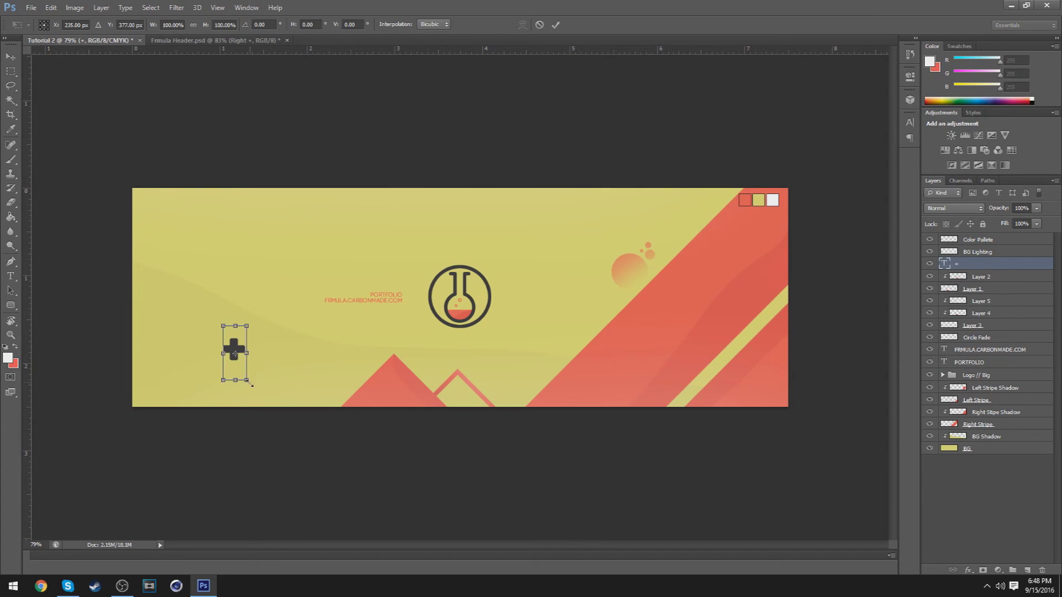
left_click_drag(251, 386, 242, 365)
left_click(556, 25)
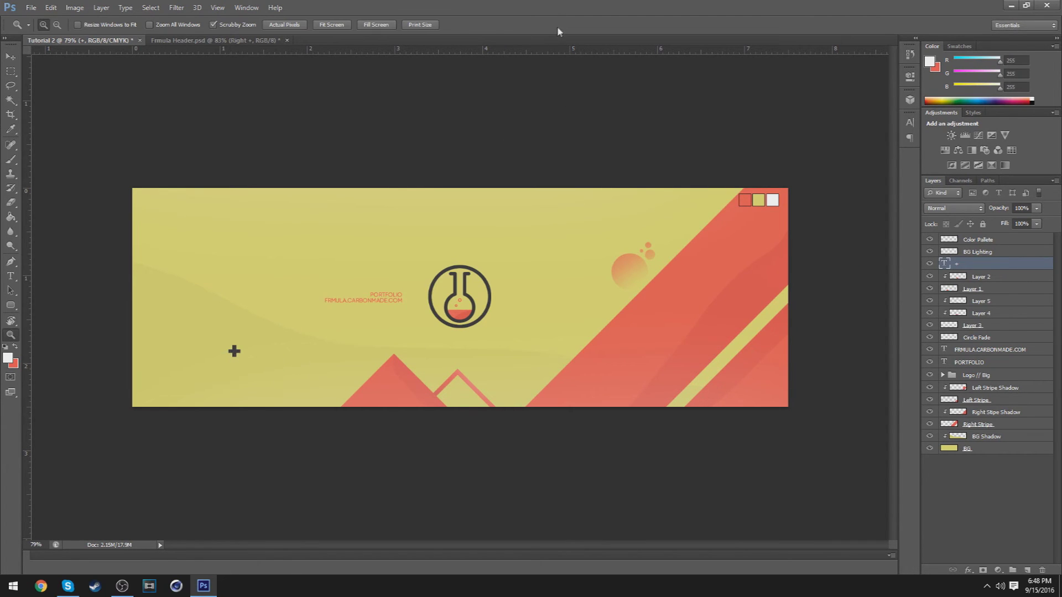
Enlarge the plus sign to about 130% and nudge it slightly down.
left_click(213, 41)
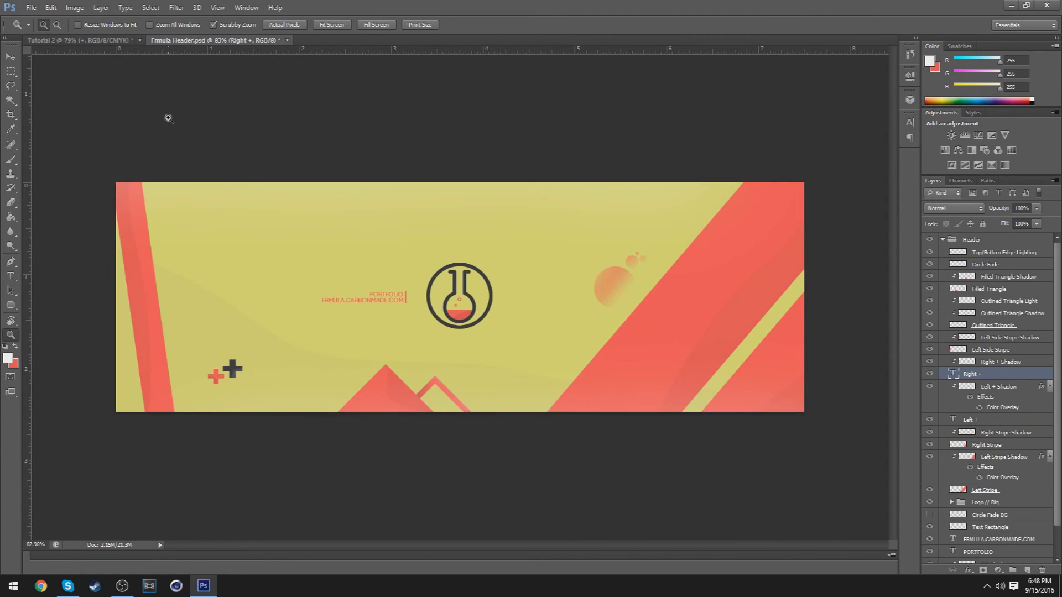
left_click(69, 43)
key("ctrl+t")
left_click_drag(244, 333, 247, 332)
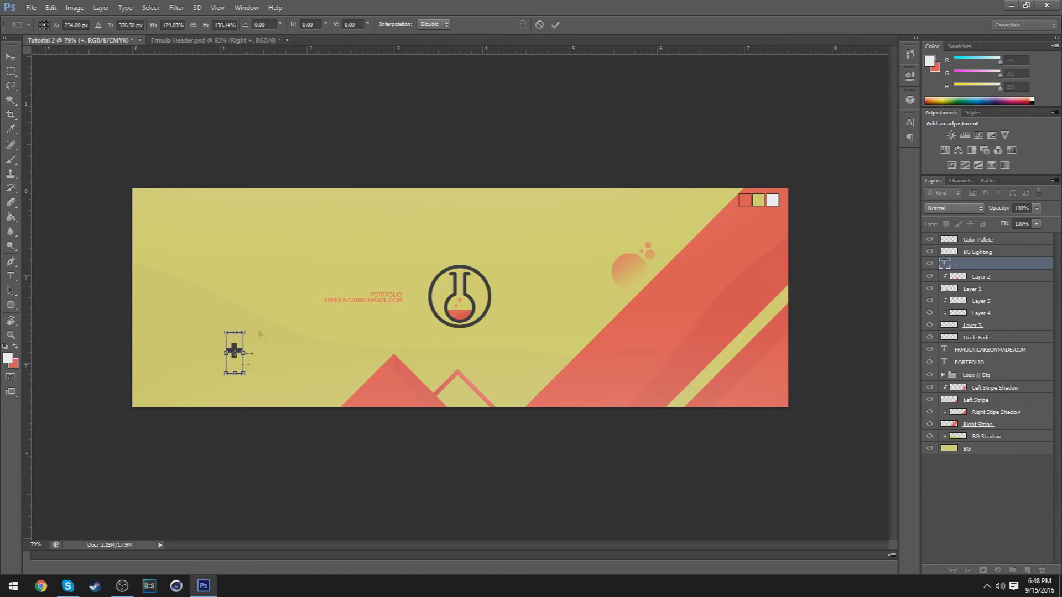
left_click(556, 25)
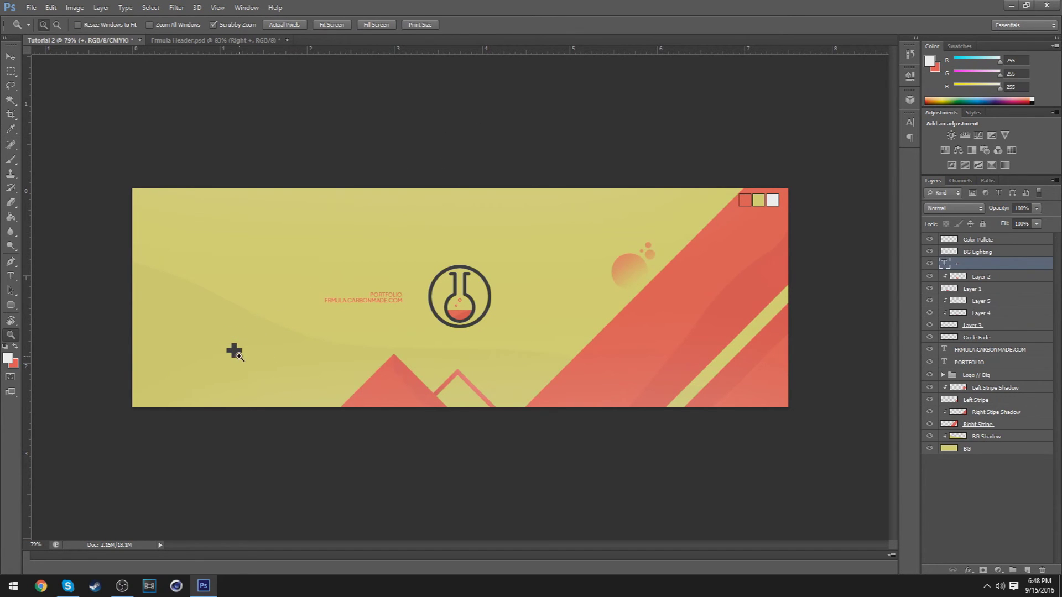
key("v")
left_click_drag(235, 352, 235, 361)
Compare with the reference and duplicate the plus sign down and to the left.
left_click(233, 40)
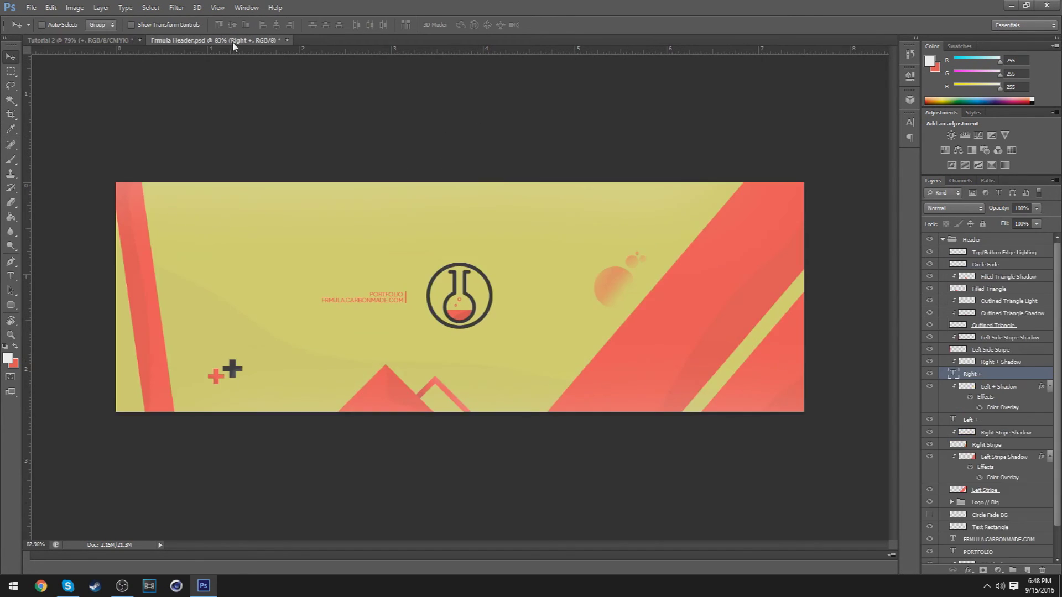
left_click(95, 42)
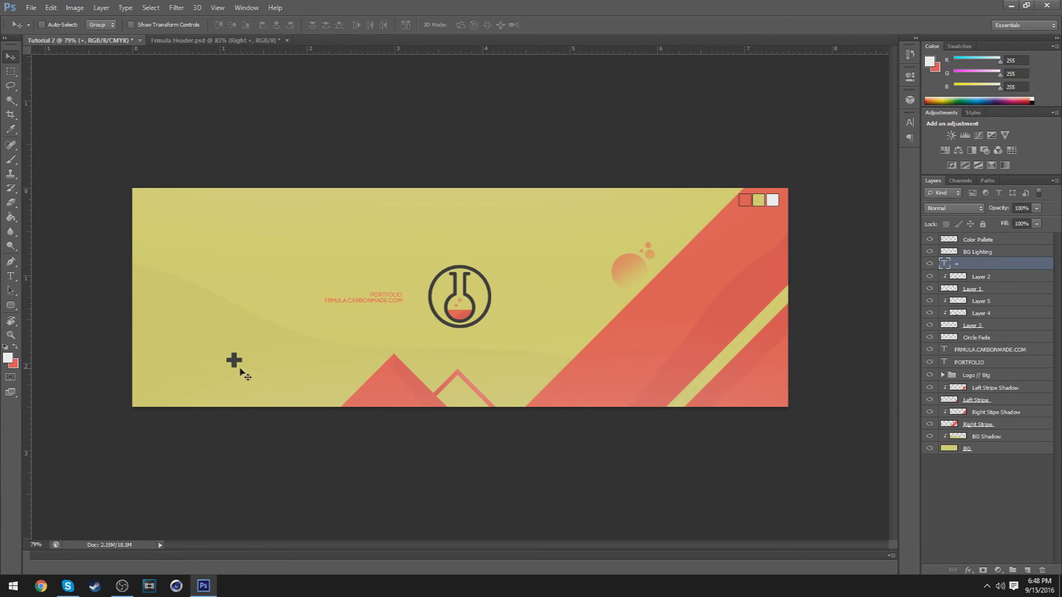
mouse_move(240, 368)
left_mouse_down()
mouse_move(223, 370)
mouse_move(227, 379)
left_mouse_up()
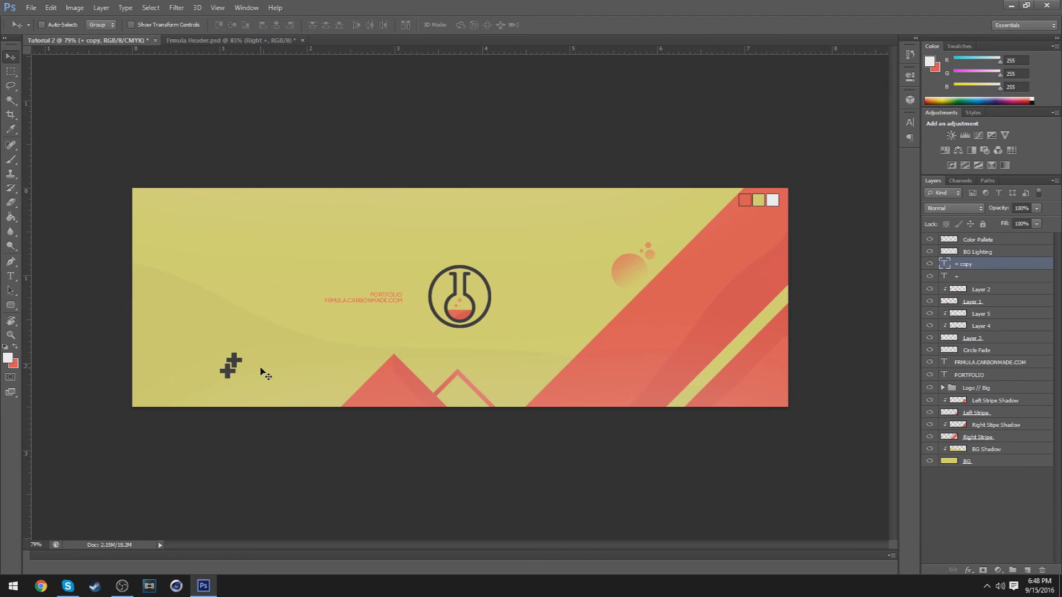
Check the Frmula Header reference, then place the plus-sign copy beside the original in the lower-left.
key("z")
left_click_drag(237, 360, 246, 359)
left_click(231, 42)
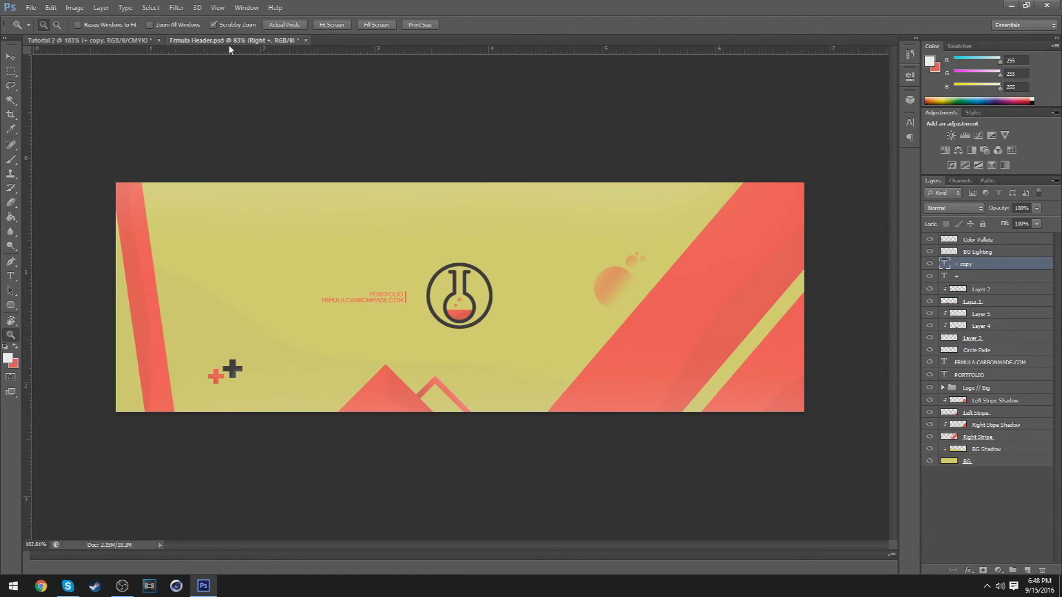
left_click(121, 42)
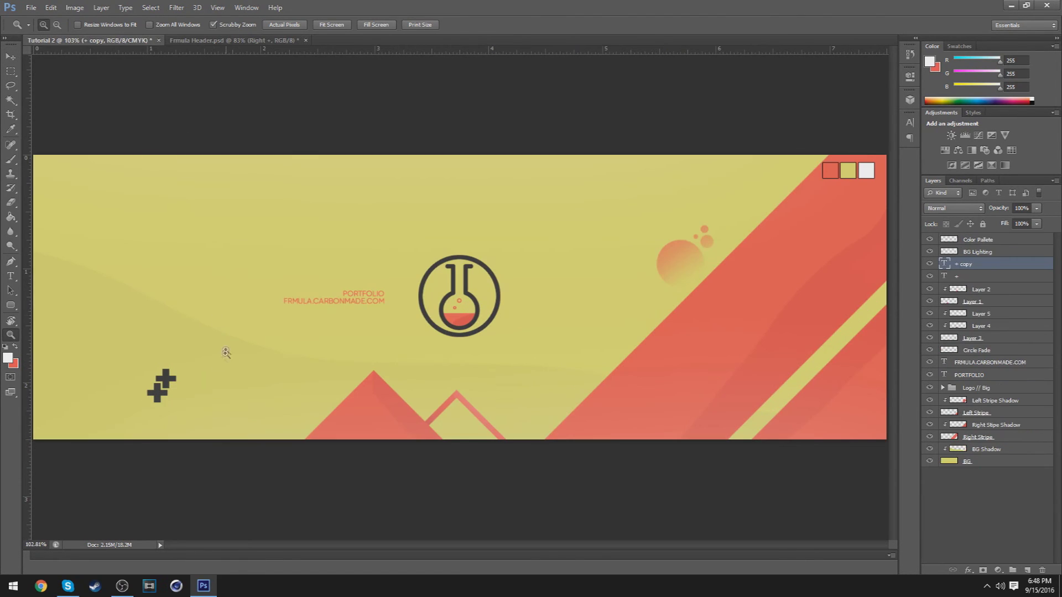
key("v")
left_click_drag(152, 396, 154, 392)
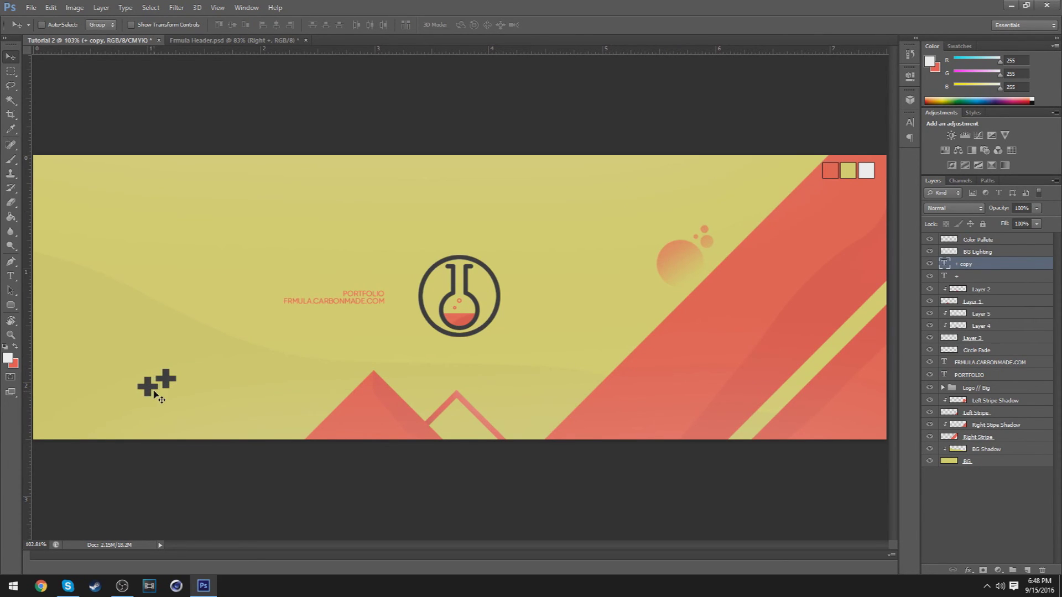
Shrink the plus-sign copy and enlarge the original plus sign to 125%.
key("ctrl+t")
mouse_move(158, 419)
left_mouse_down()
mouse_move(166, 388)
mouse_move(148, 387)
mouse_move(158, 419)
mouse_move(152, 410)
left_mouse_up()
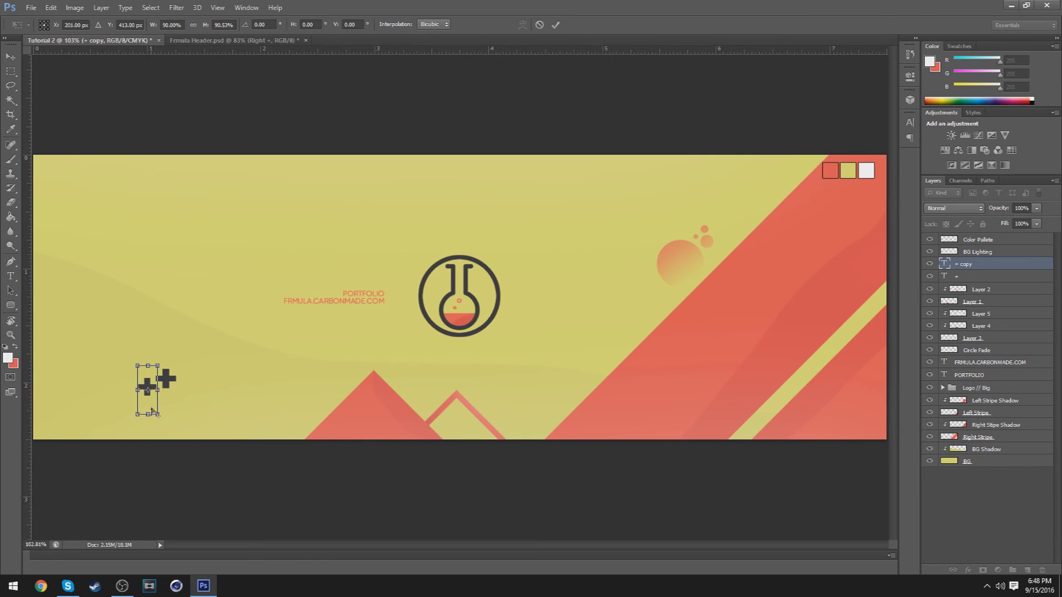
left_click(555, 24)
left_click(988, 278)
key("ctrl+t")
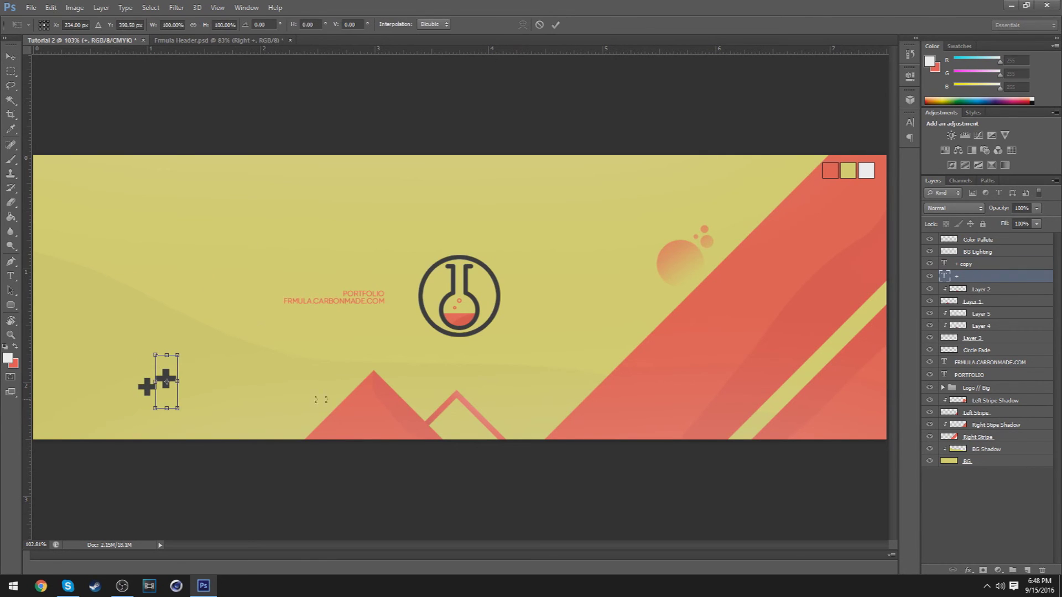
left_click_drag(183, 411, 177, 413)
left_click(556, 25)
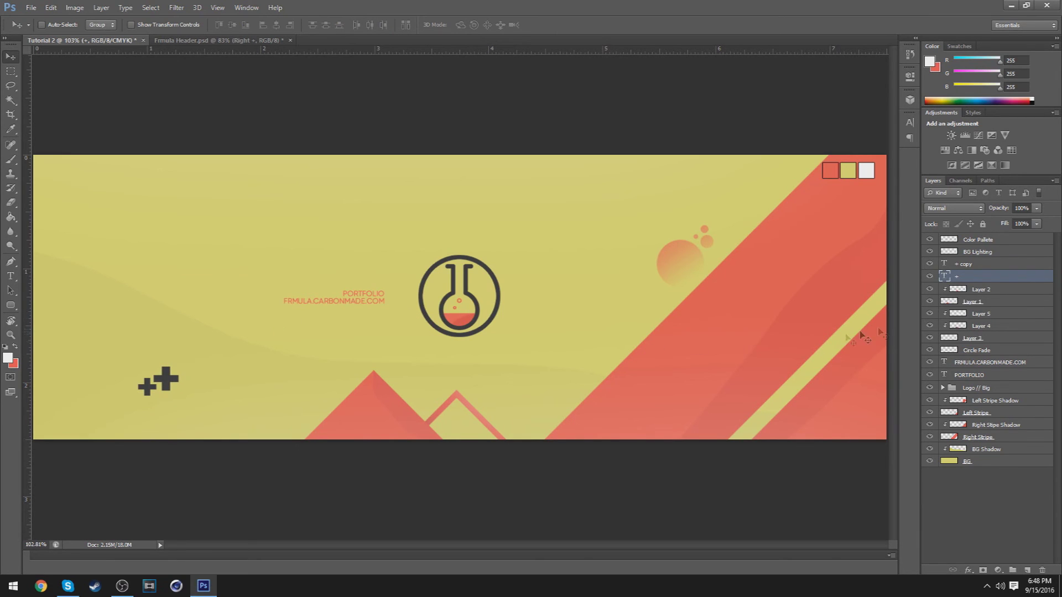
Recolour the smaller plus sign red, sampled from the stripe.
left_click(988, 267)
key("t")
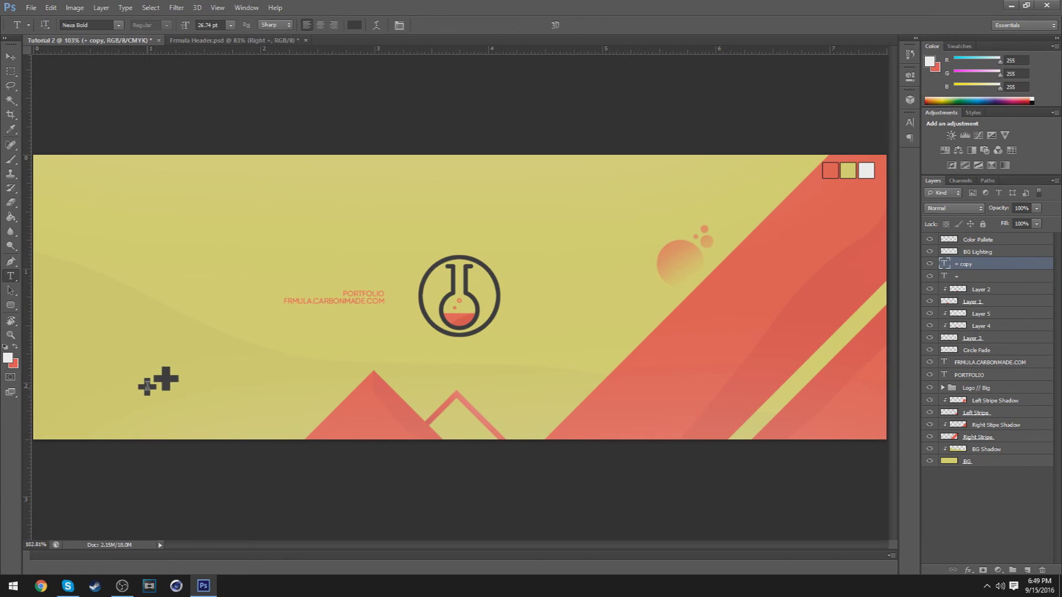
double_click(151, 386)
left_click(354, 26)
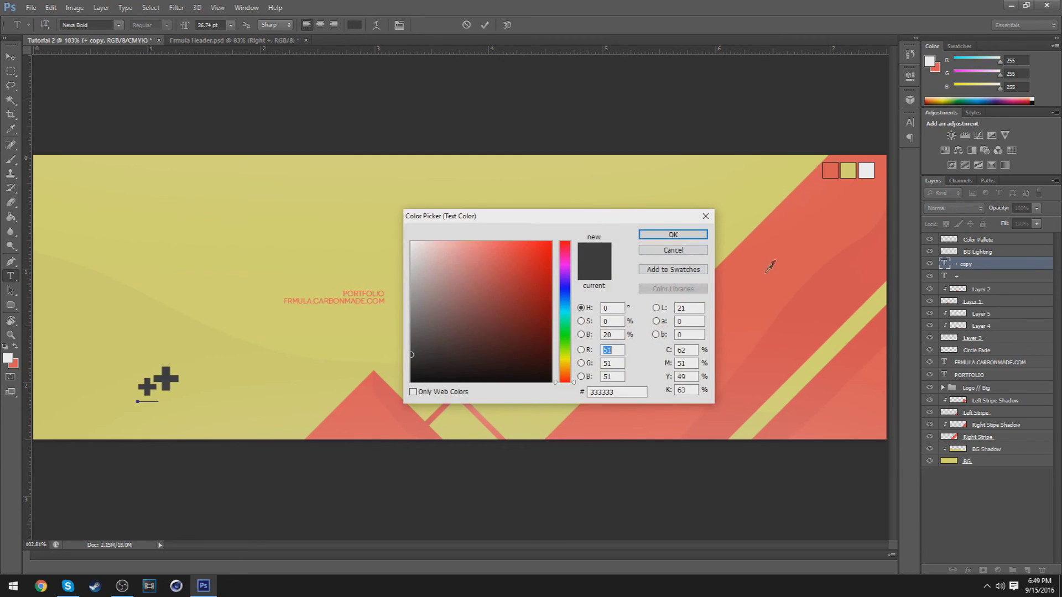
left_click(812, 223)
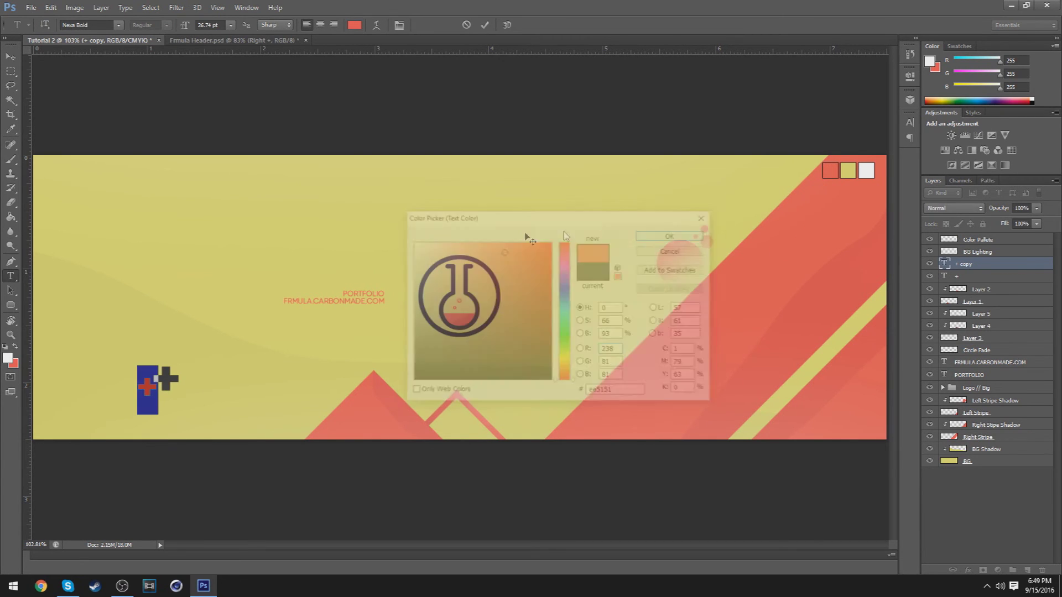
left_click(484, 24)
Select both plus signs and move them slightly down.
key("z")
left_click_drag(218, 331, 238, 357)
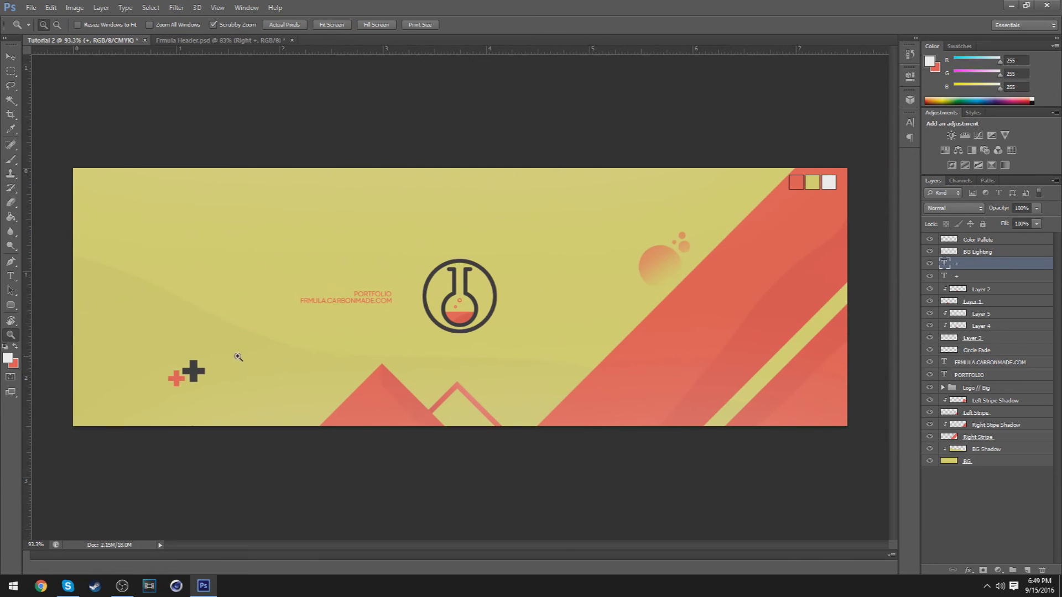
left_click(981, 276, "ctrl")
key("v")
left_click_drag(198, 373, 870, 307)
Add a new empty layer clipped to the red plus sign layer.
key("z")
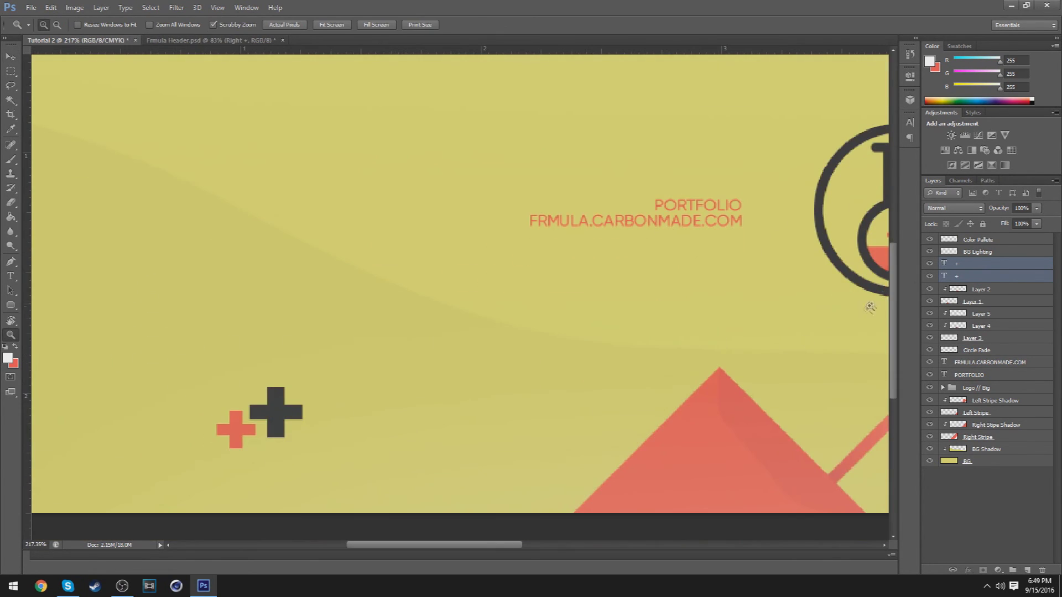
left_click(992, 277)
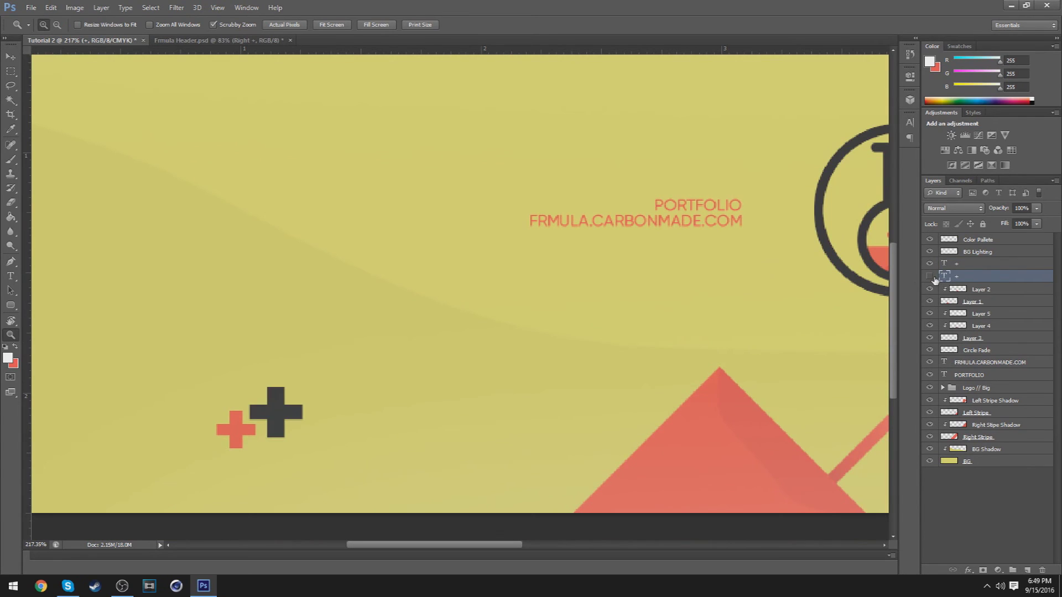
left_click(980, 264)
key("ctrl+comma")
key("ctrl+comma")
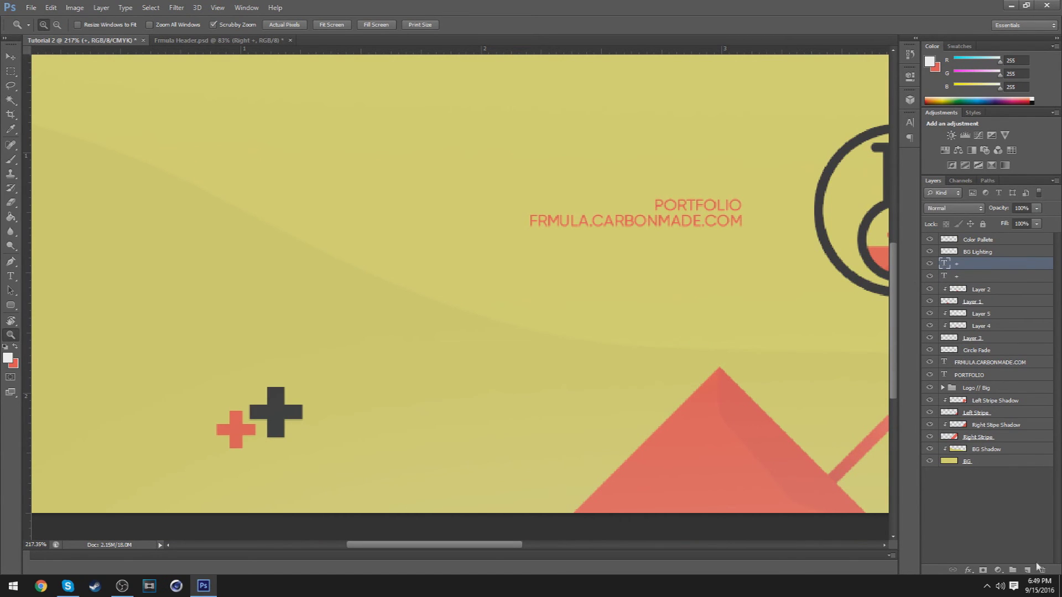
left_click(1027, 572)
right_click(982, 264)
left_click(874, 285)
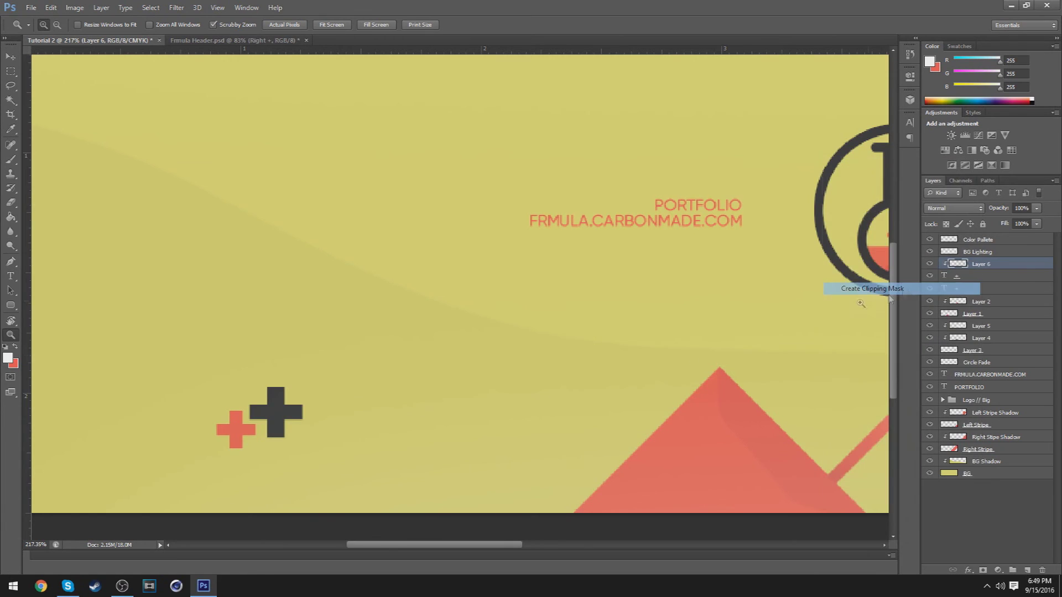
Draw a curved Pen path over the crosses and turn it into a selection.
left_click_drag(197, 424, 369, 437)
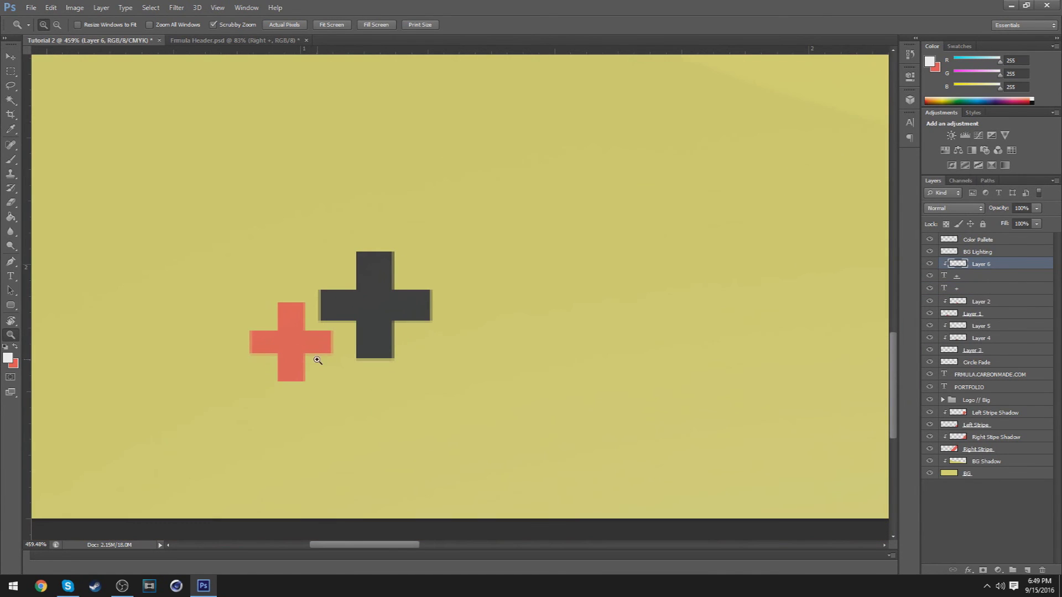
key("p")
left_click(280, 251)
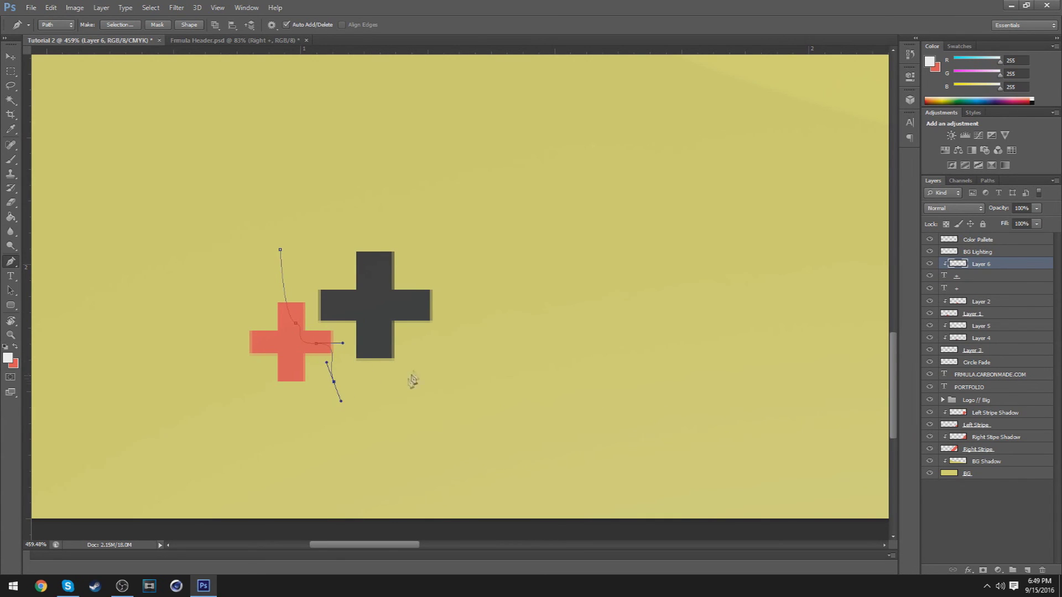
left_click_drag(412, 358, 411, 344)
right_click(336, 312)
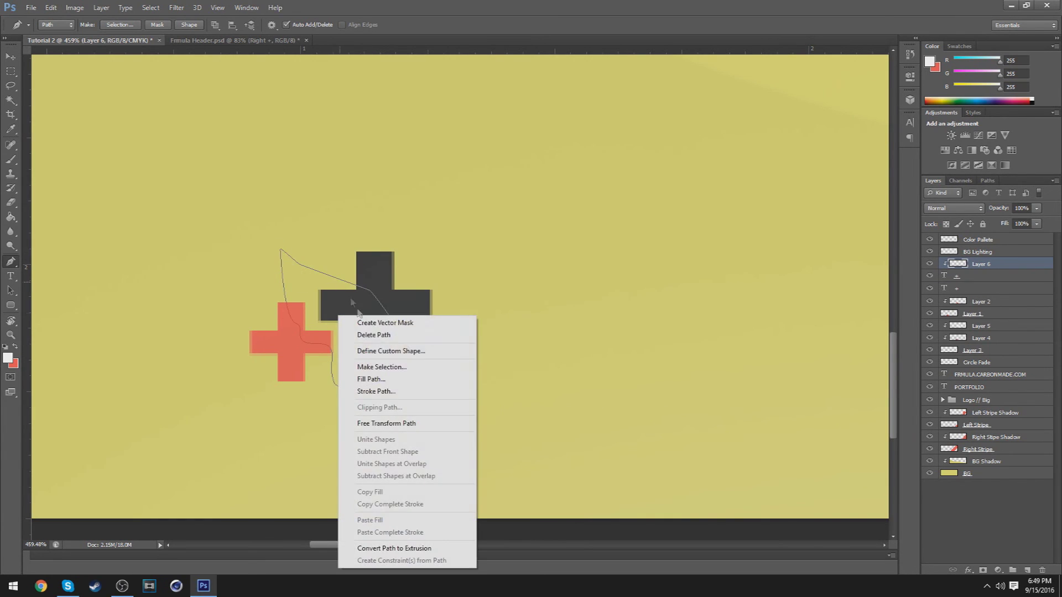
left_click(376, 367)
key("Return")
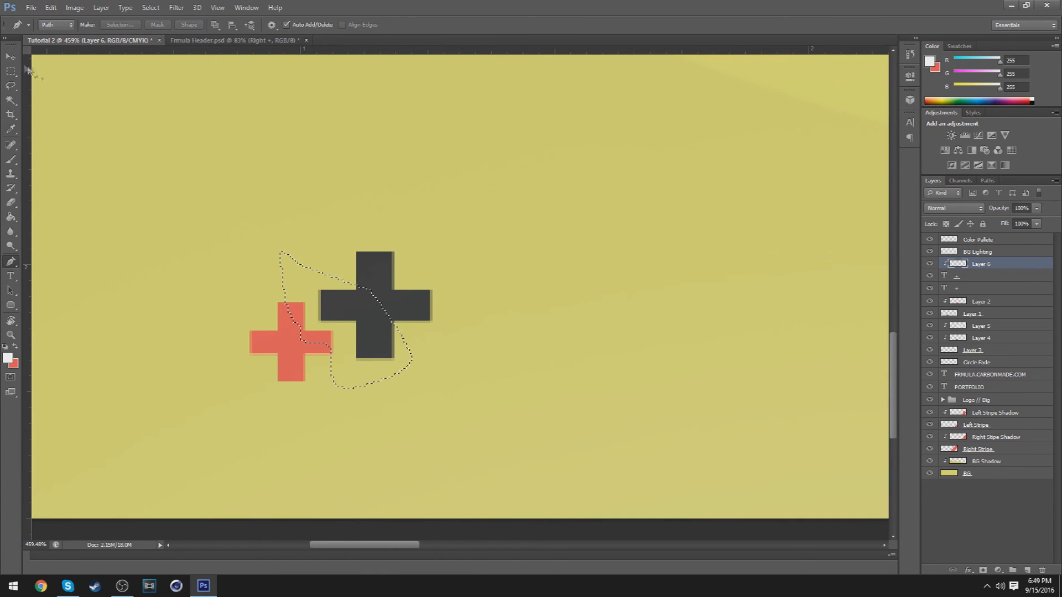
left_click(10, 70)
Fill the selection with the cross's red (#e25050), deselect, and zoom out.
right_click(332, 328)
left_click(359, 484)
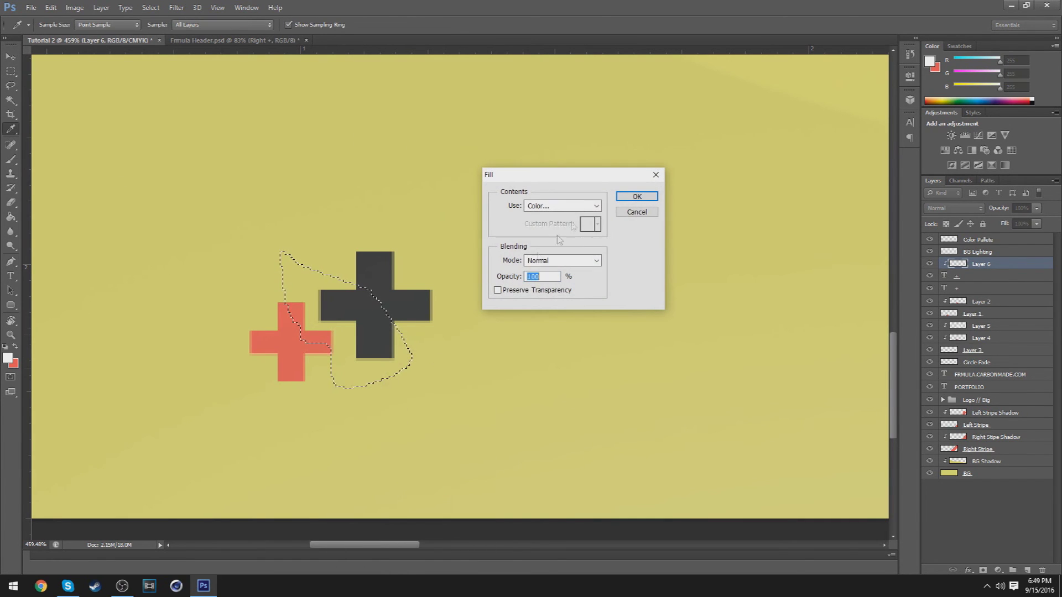
left_click(559, 206)
left_click(543, 235)
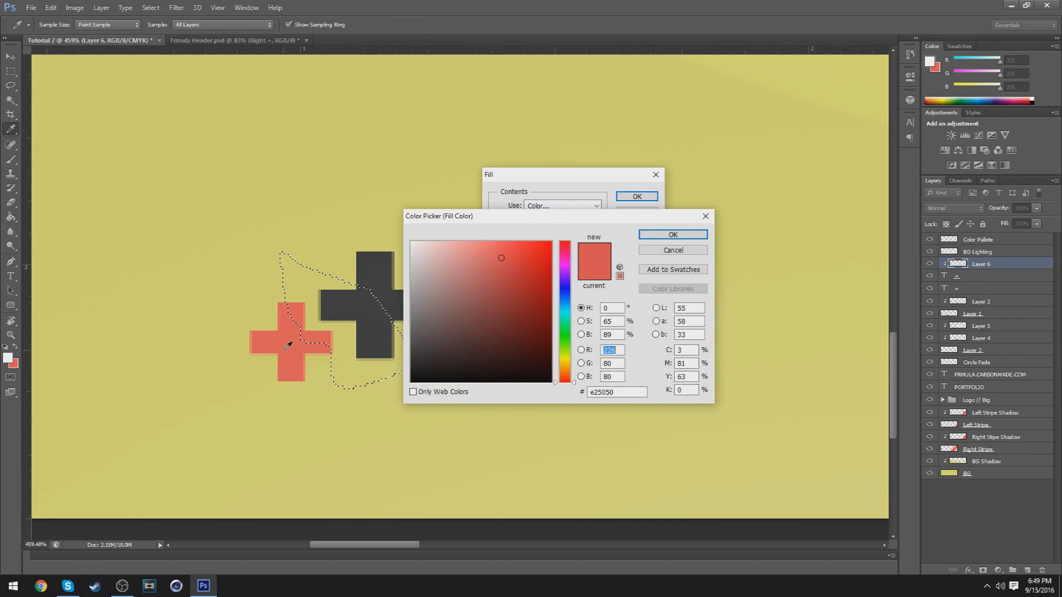
left_click(298, 336)
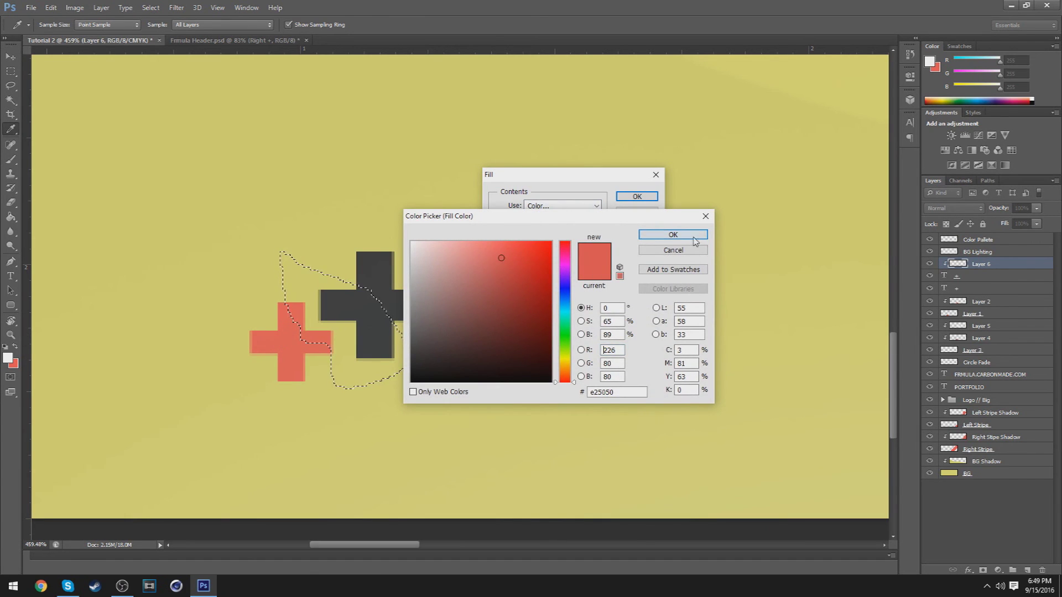
left_click(673, 235)
left_click(644, 196)
key("ctrl+d")
key("z")
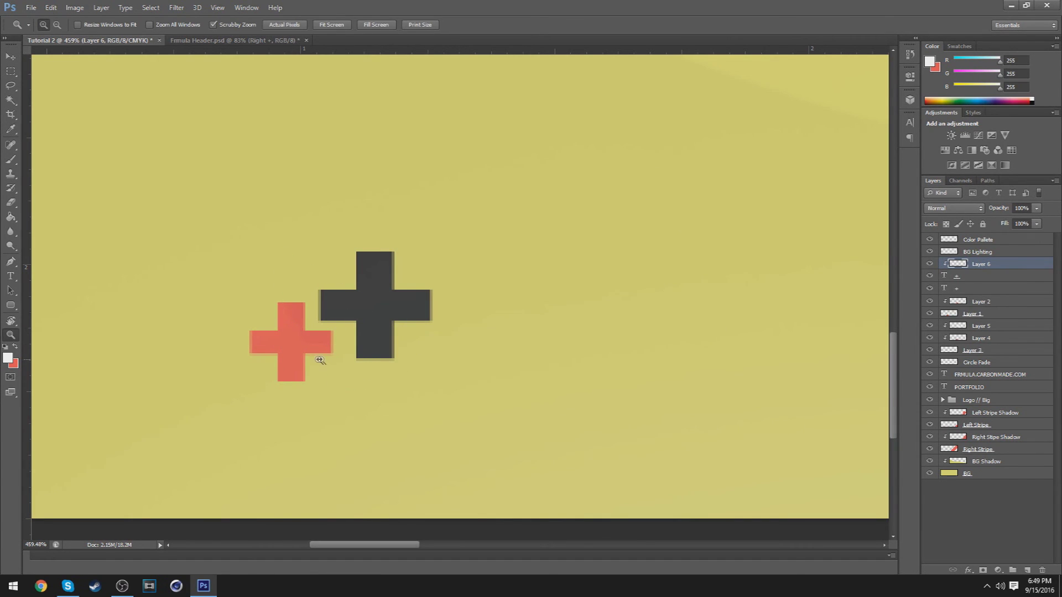
left_click_drag(320, 361, 267, 382)
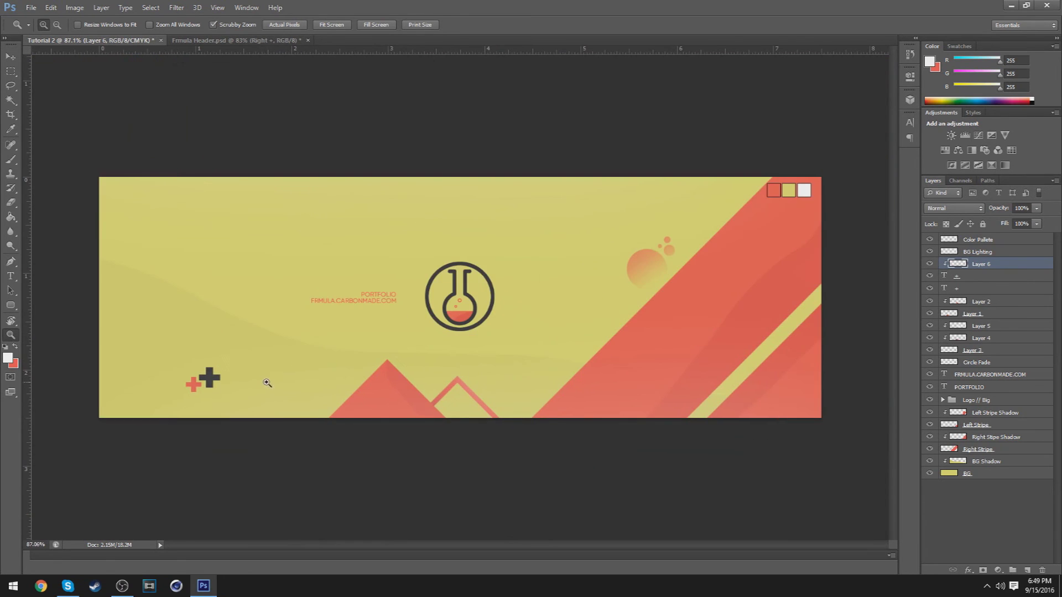
Add a new empty layer clipped to the dark plus sign.
left_click_drag(173, 378, 877, 306)
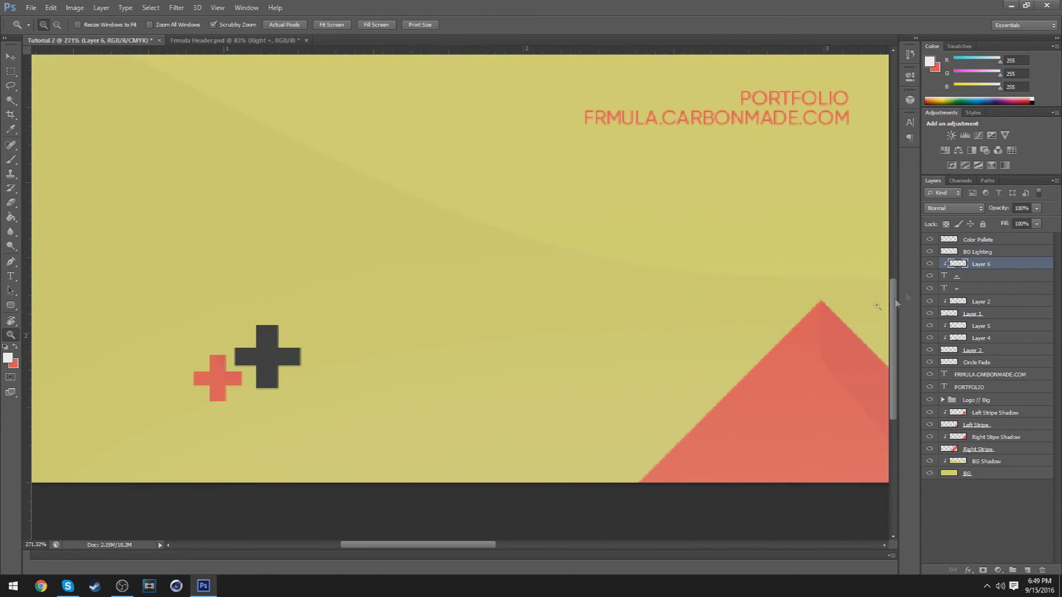
left_click(965, 288)
left_click(1024, 562)
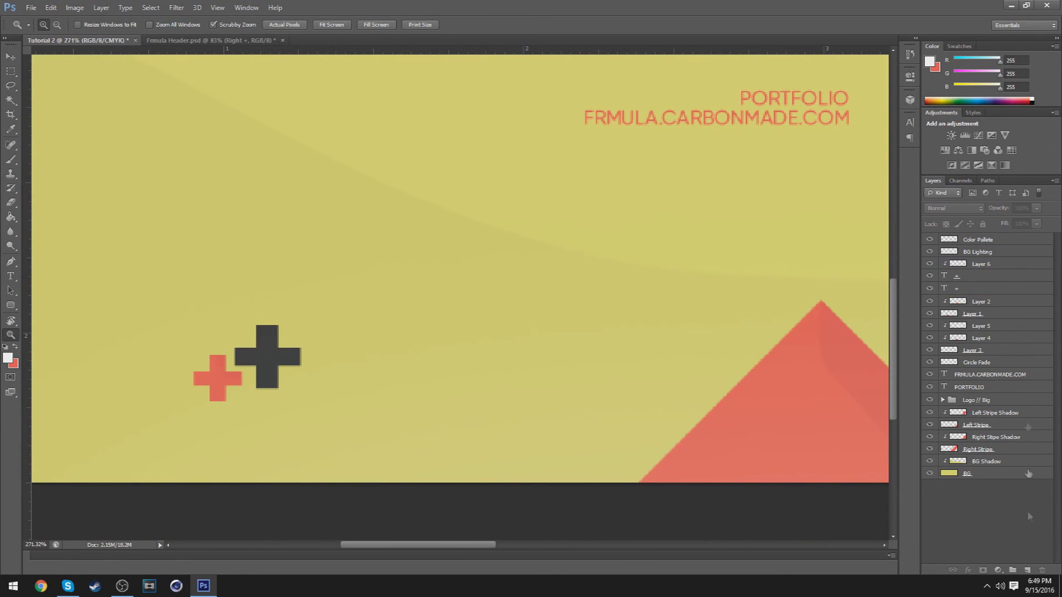
left_click(979, 289)
left_click(1027, 570)
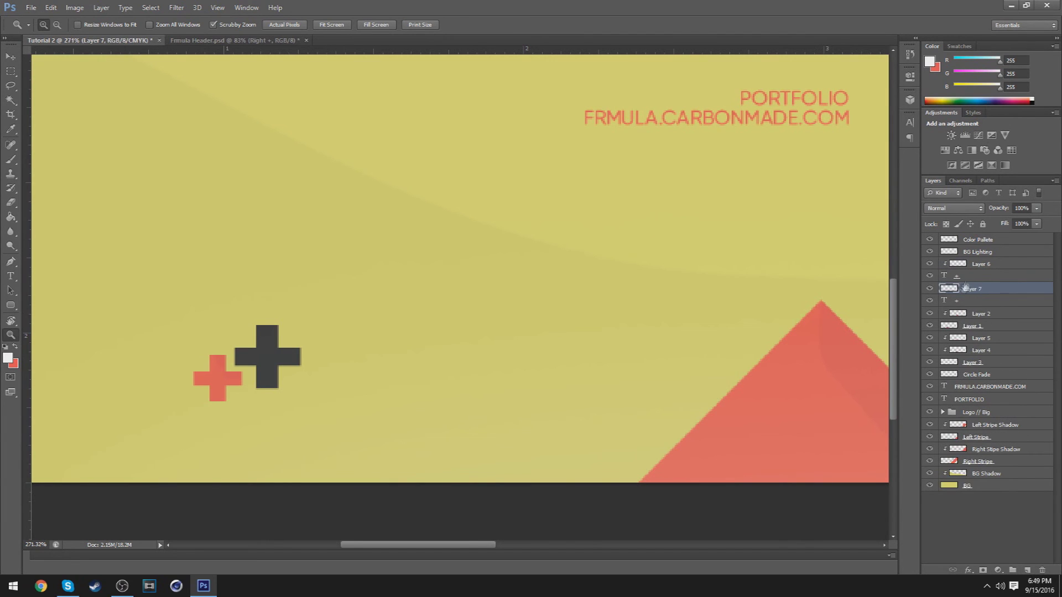
right_click(976, 288)
left_click(841, 289)
Draw a curved Pen path across the dark cross's upper right and make it a selection.
left_click_drag(219, 374, 260, 367)
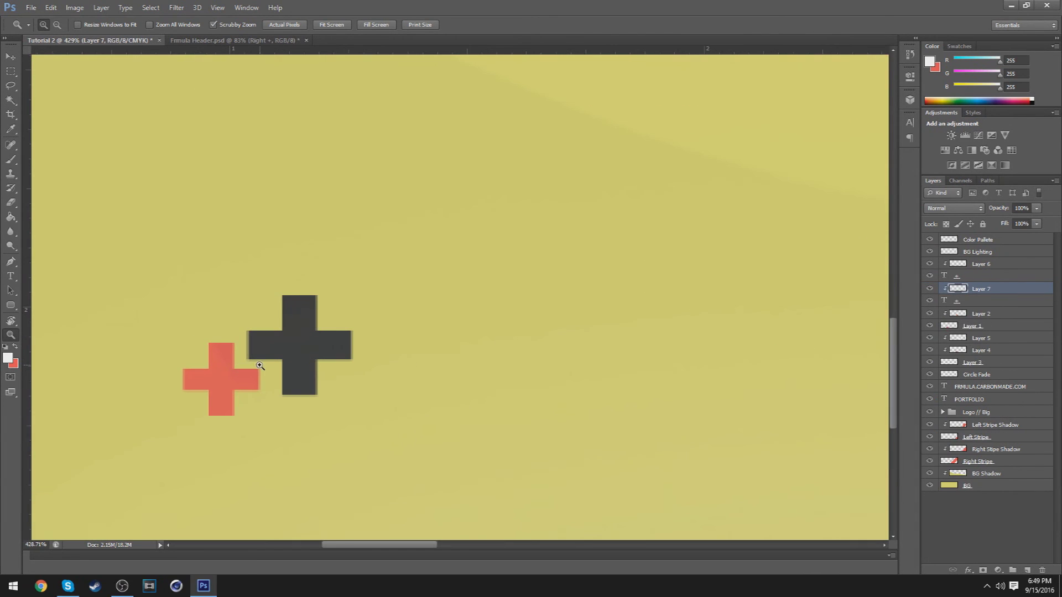
key("p")
left_click(294, 262)
left_click_drag(303, 324, 315, 335)
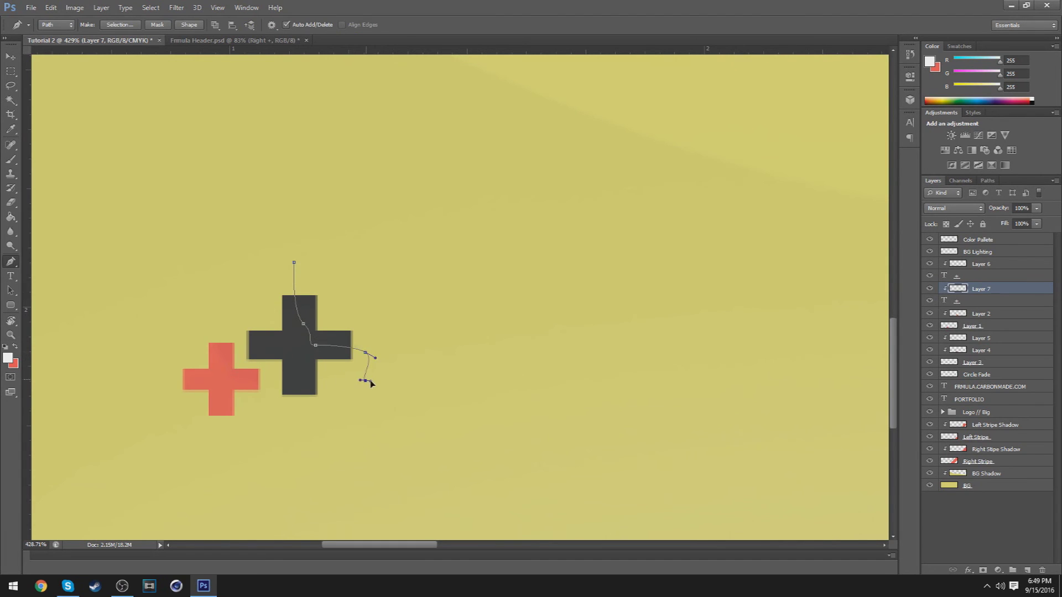
left_click_drag(294, 262, 426, 232)
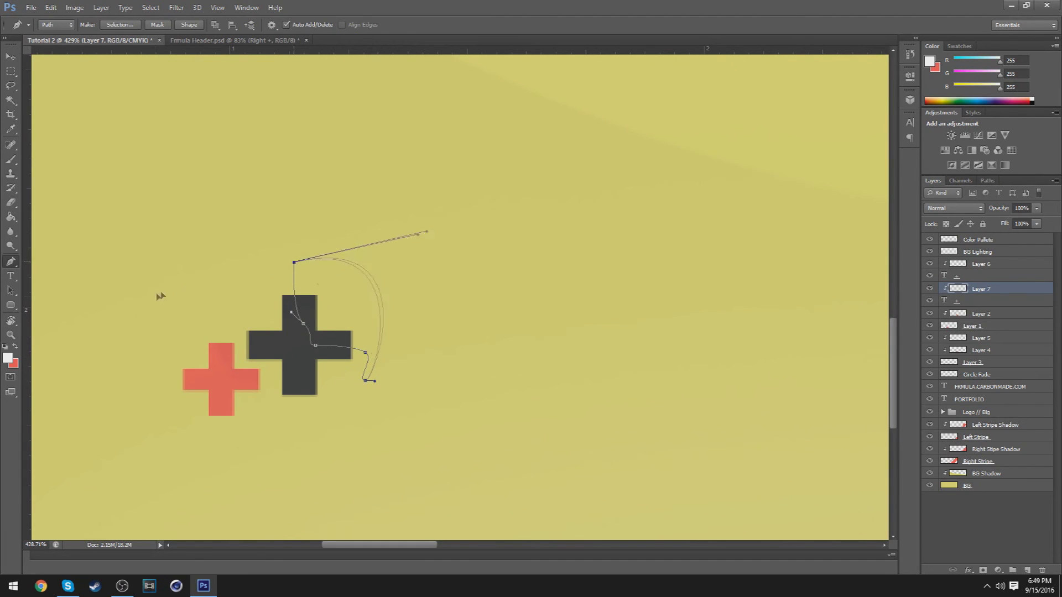
right_click(355, 312)
left_click(398, 360)
left_click(588, 175)
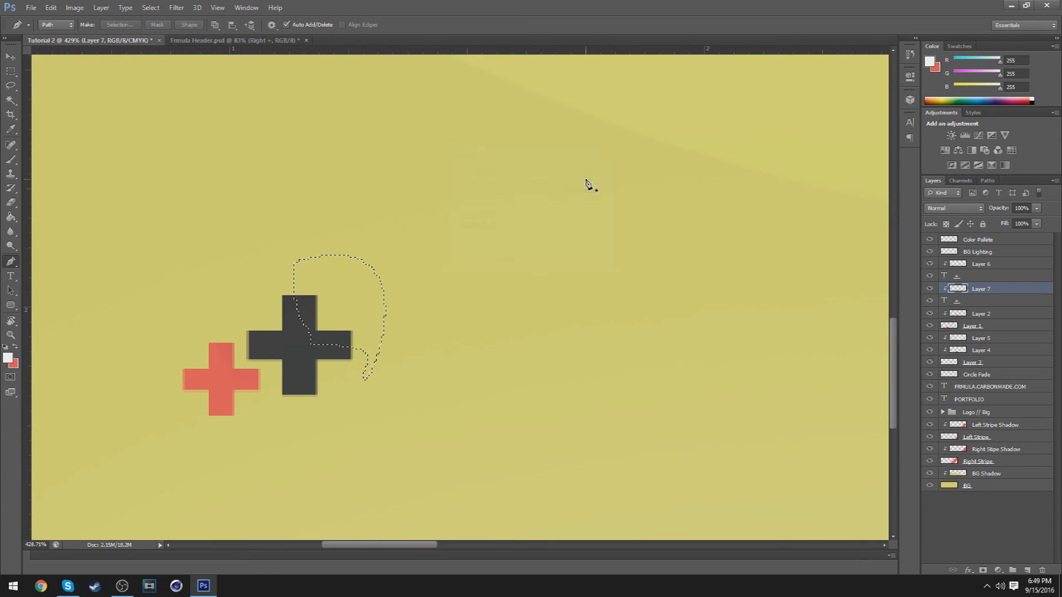
Fill the selection with lighter grey 404040, deselect, and zoom out.
key("m")
right_click(332, 312)
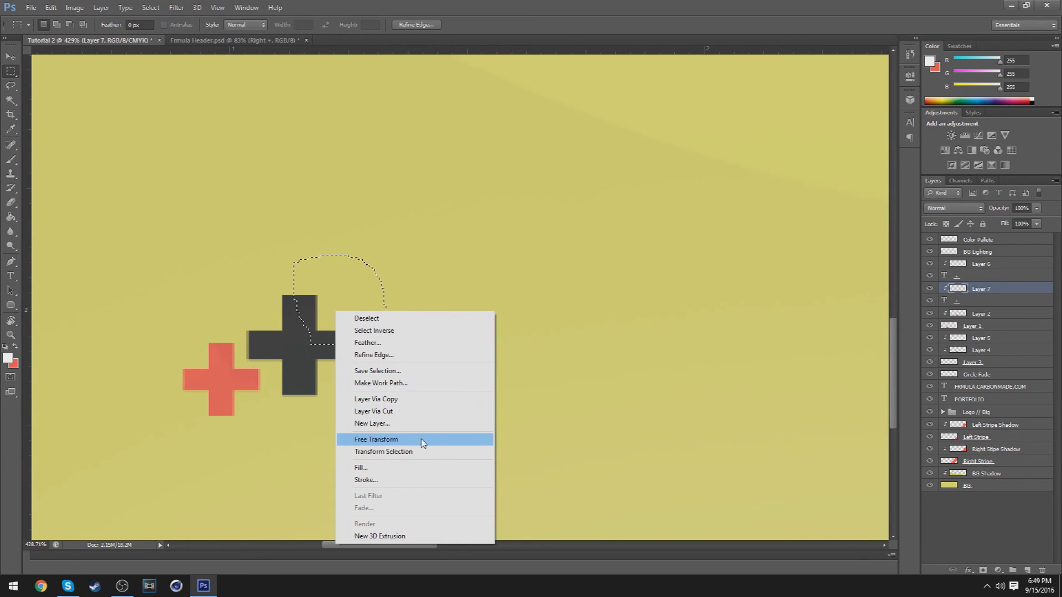
left_click(379, 467)
left_click(562, 205)
left_click(553, 231)
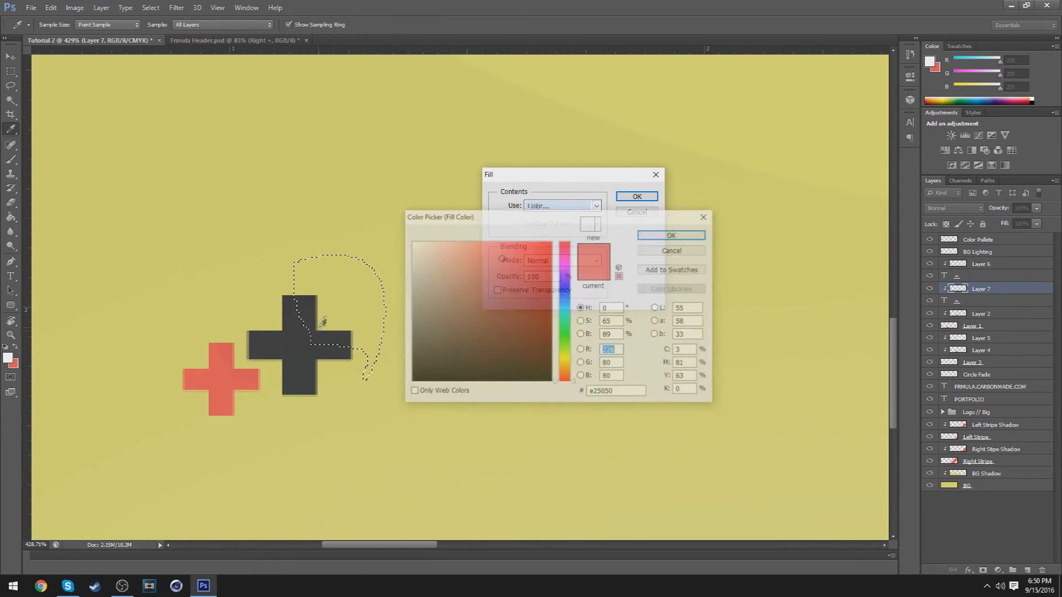
left_click(289, 334)
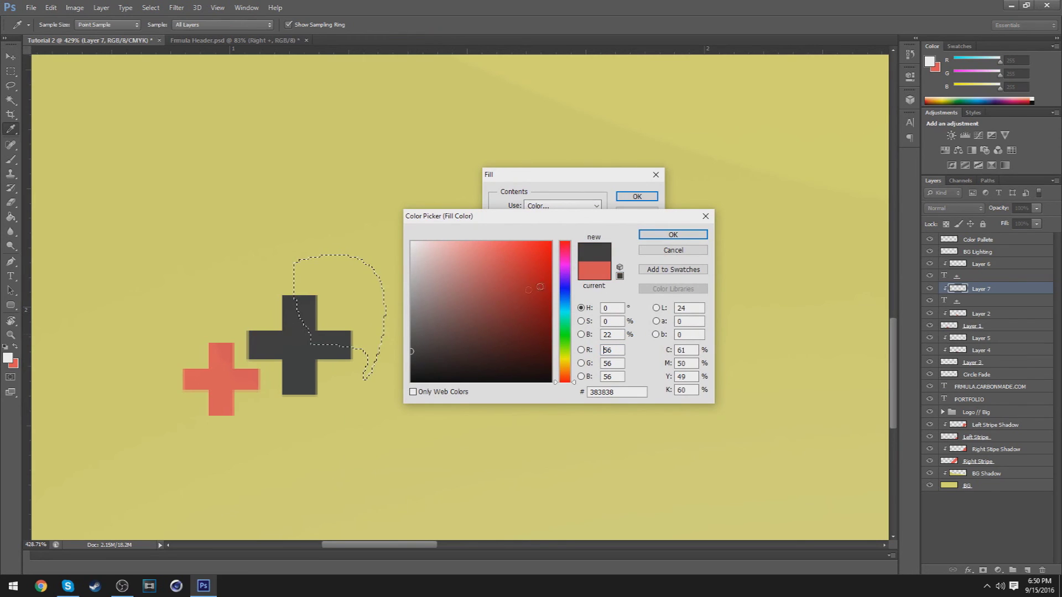
left_click(411, 347)
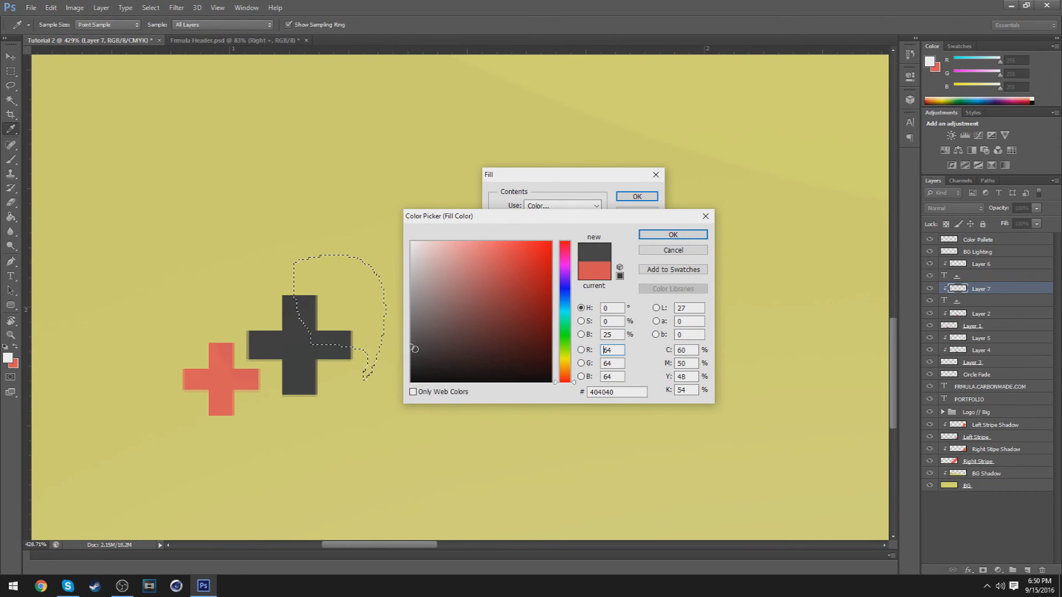
left_click(672, 235)
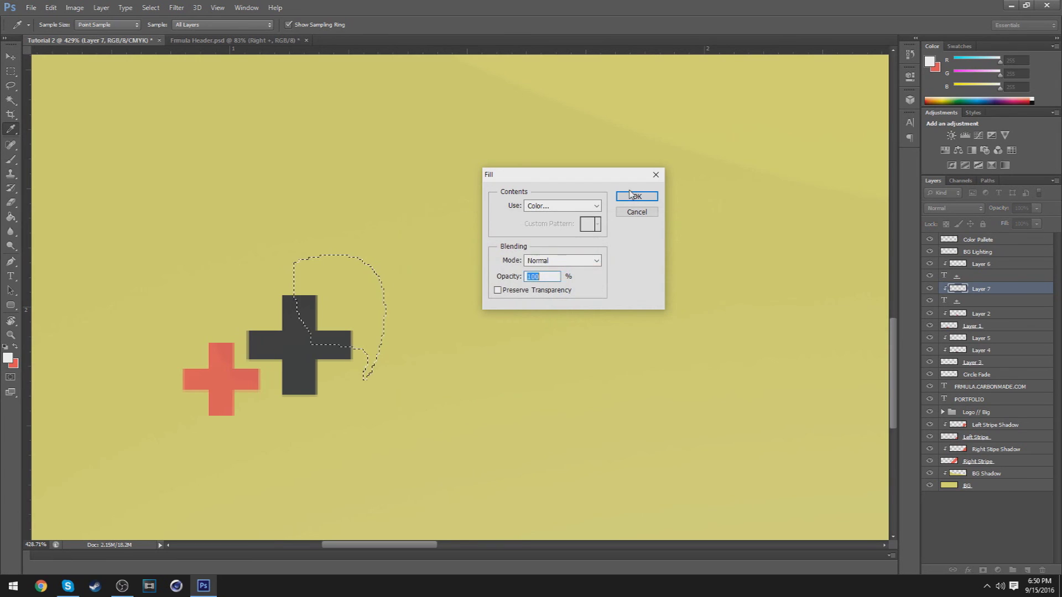
left_click(636, 196)
key("ctrl+d")
key("z")
left_click_drag(424, 342, 323, 362)
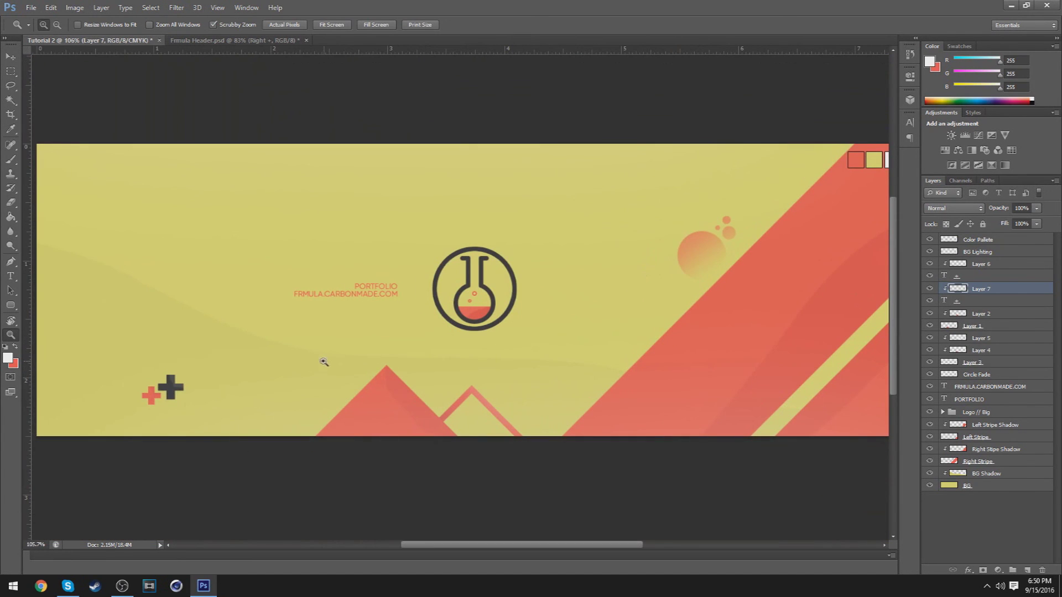
Switch back and forth between Frmula Header.psd and Tutorial 2 to compare the designs.
left_click(216, 40)
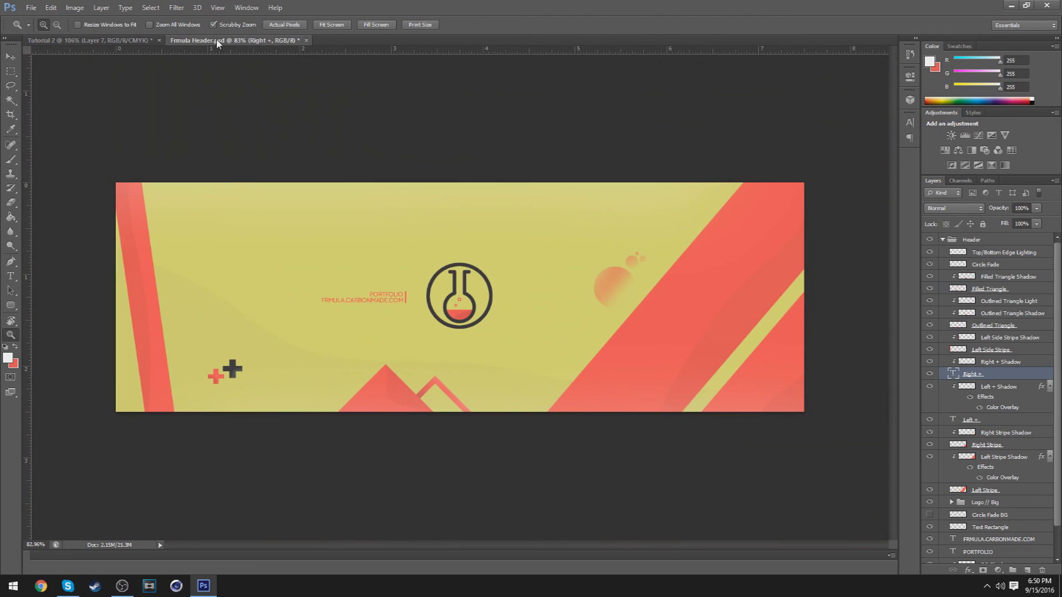
left_click(105, 39)
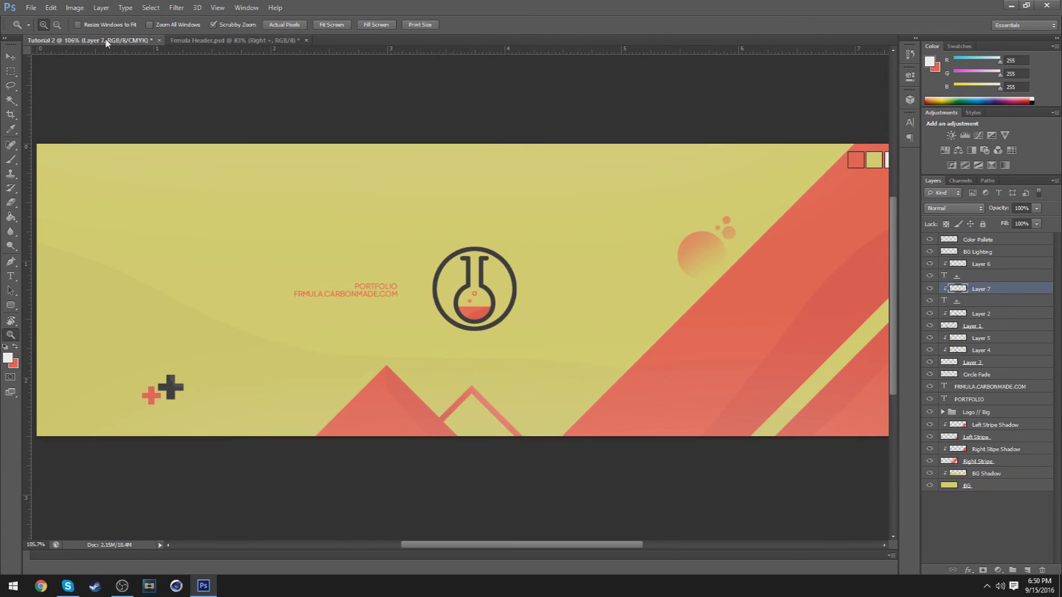
left_click(227, 41)
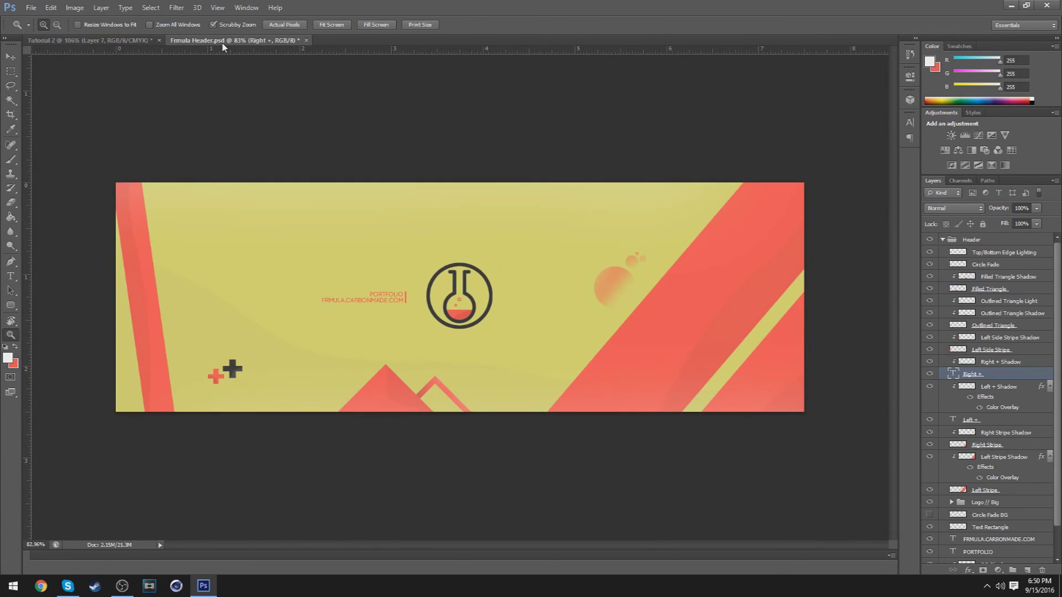
left_click(108, 41)
On a new layer, marquee a long thin rectangle across the top and make it slightly taller.
left_click(111, 40)
left_click_drag(249, 335, 228, 330)
key("m")
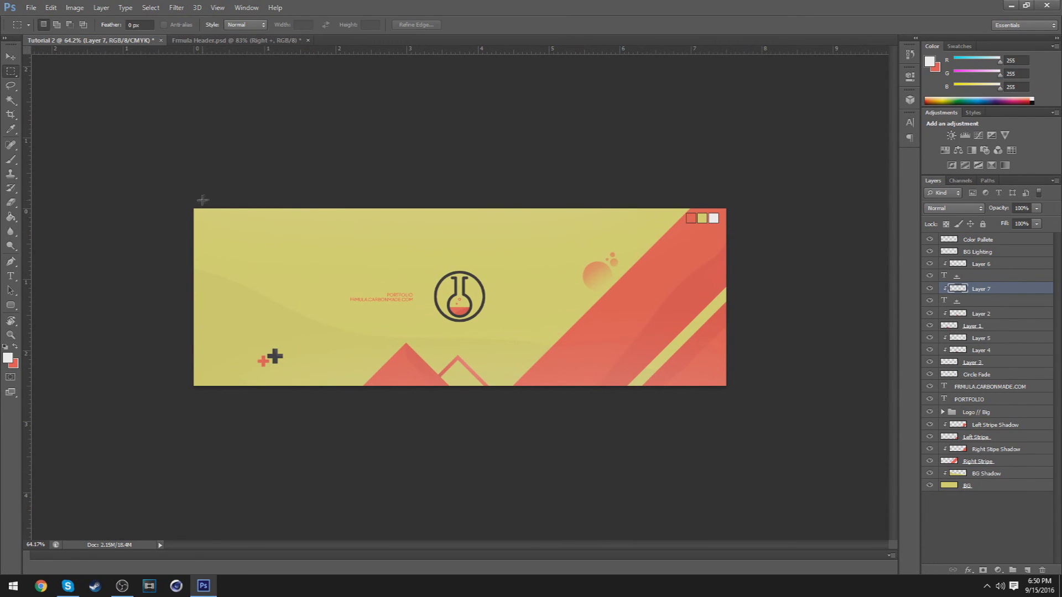
left_click_drag(232, 241, 610, 258)
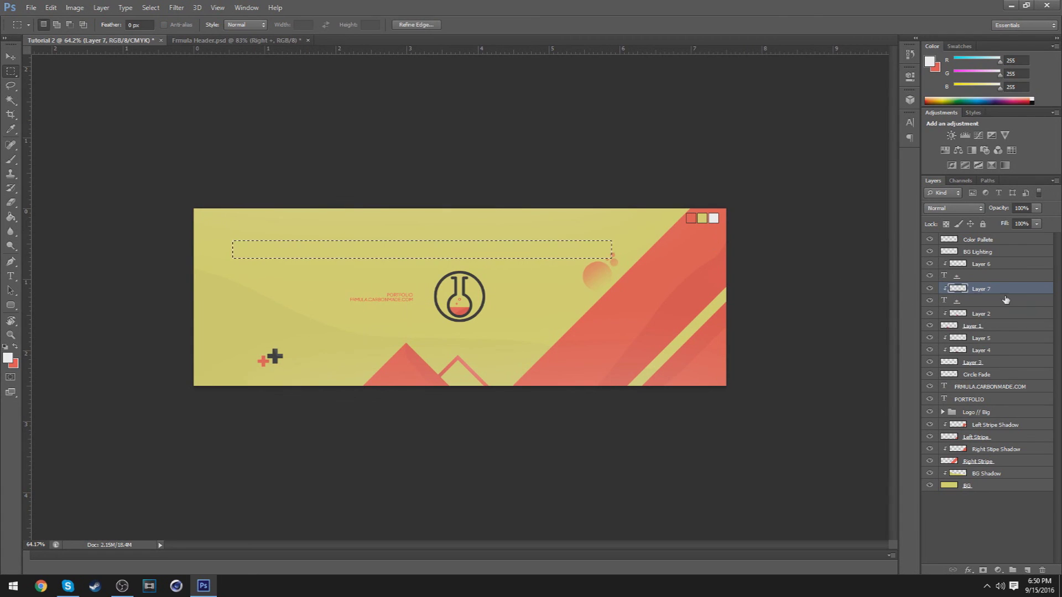
left_click(990, 251)
left_click(1006, 265)
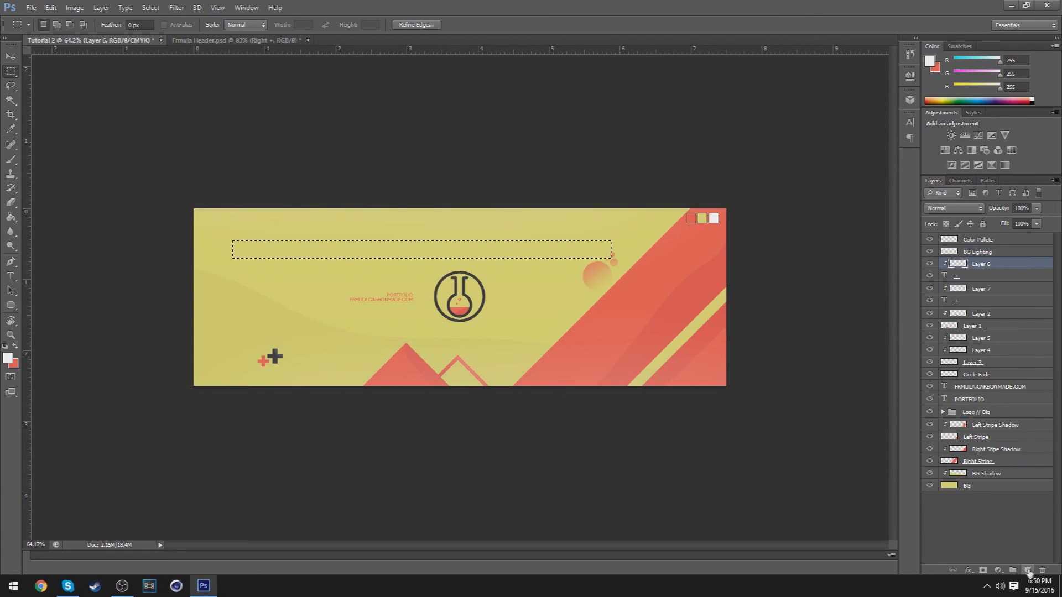
left_click(1027, 570)
right_click(453, 252)
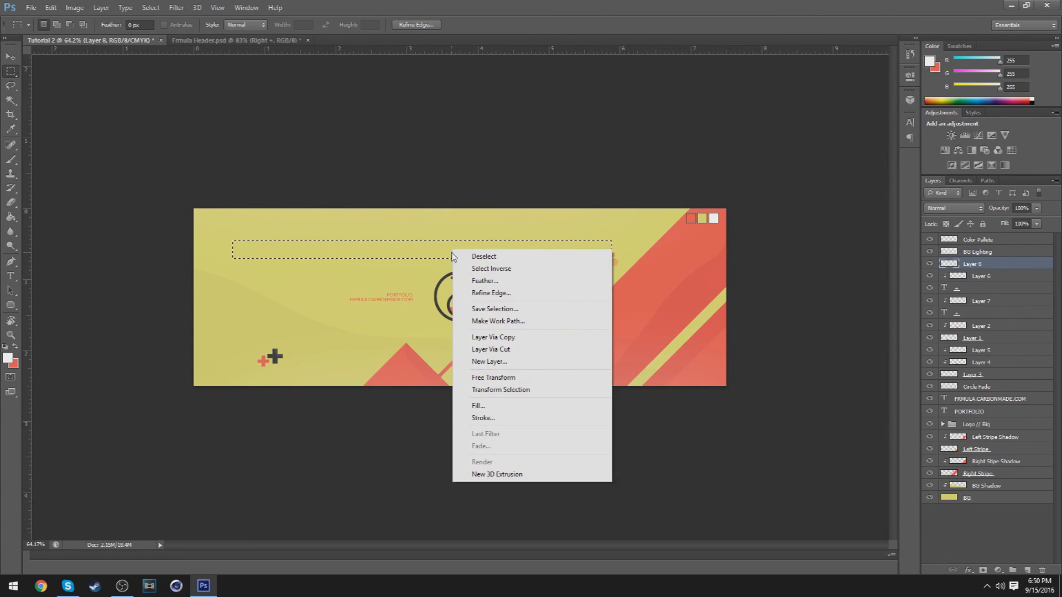
left_click(498, 391)
left_click_drag(422, 241, 422, 234)
left_click(556, 25)
Fill the rectangle with coral red ee5151 and deselect.
right_click(543, 240)
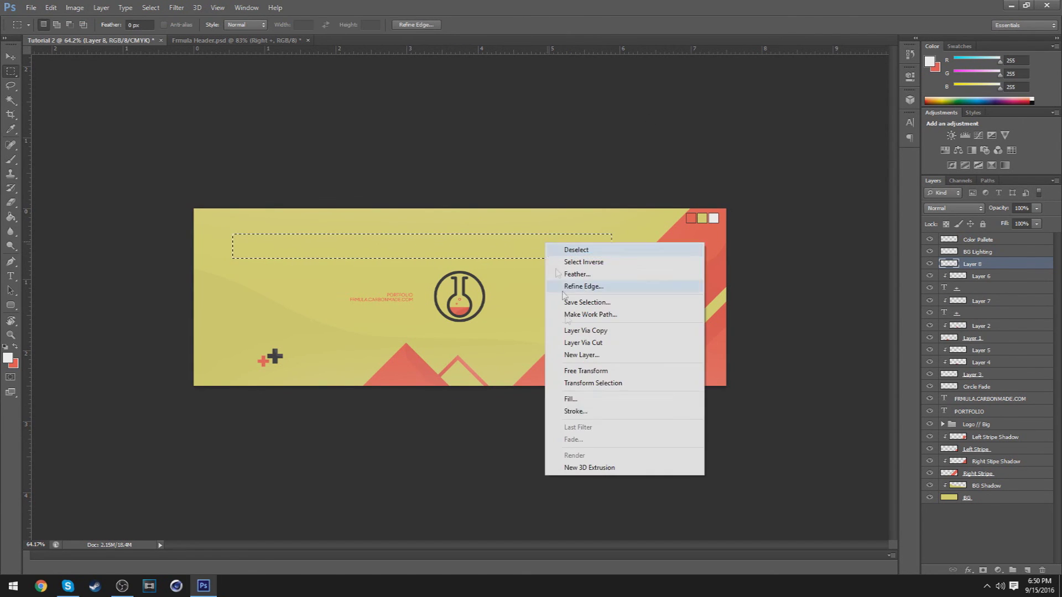
left_click(570, 399)
left_click(562, 206)
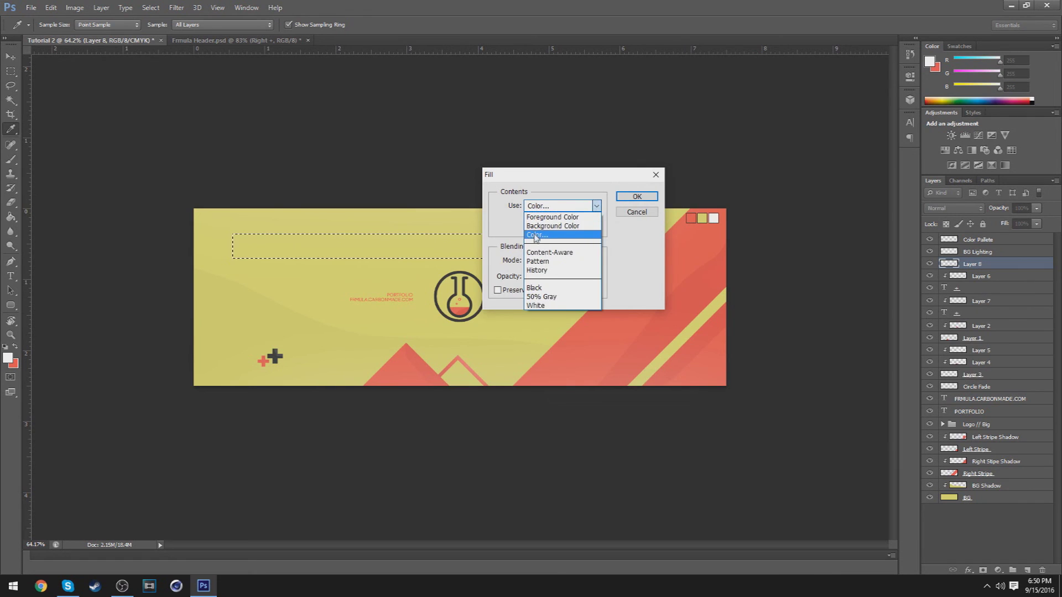
left_click(553, 232)
left_click(691, 218)
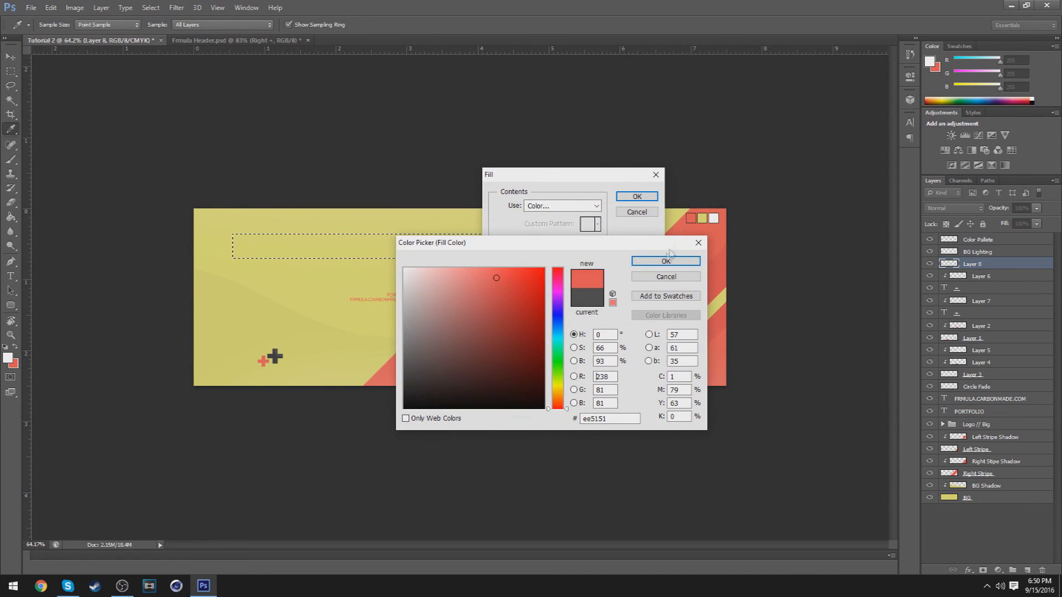
left_click(668, 248)
key("Return")
key("ctrl+d")
Rotate the coral bar to near-vertical and position it along the banner's left side.
key("ctrl+t")
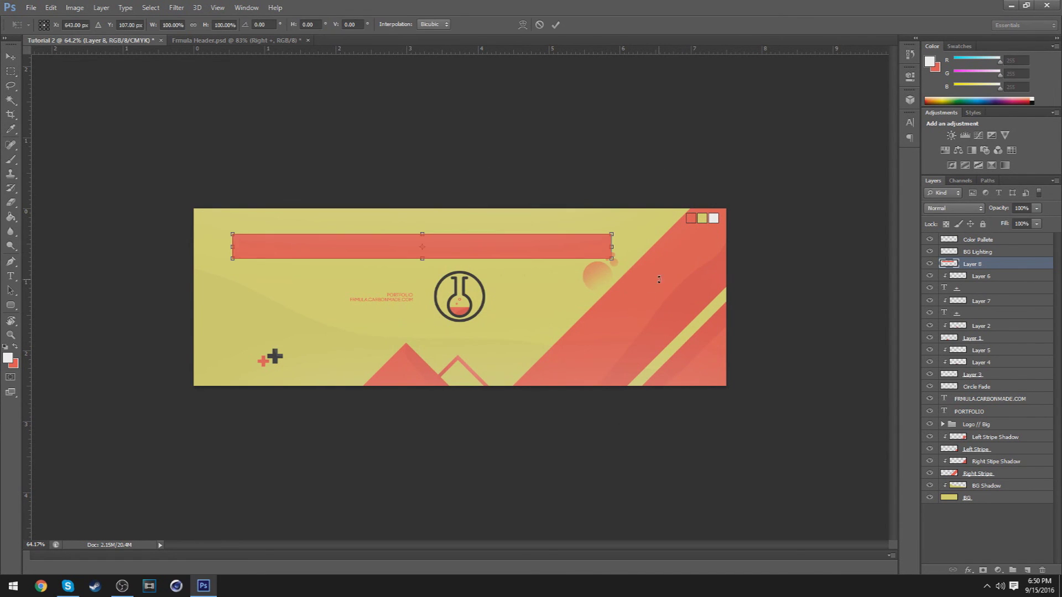
left_click_drag(539, 230, 238, 390)
mouse_move(318, 443)
left_mouse_down()
mouse_move(261, 450)
mouse_move(312, 445)
left_mouse_up()
left_click_drag(221, 401, 229, 407)
left_click(555, 25)
Toggle the CMYK proof preview on and off while zooming to inspect the banner and crosses.
key("z")
left_click_drag(460, 298, 588, 257)
key("ctrl+y")
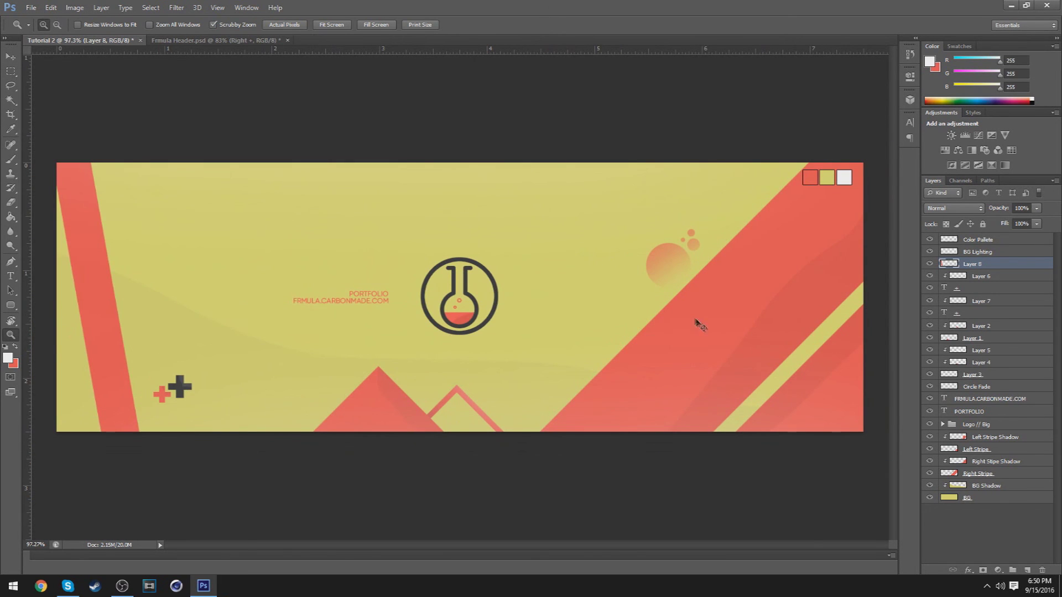
left_click_drag(194, 386, 231, 352)
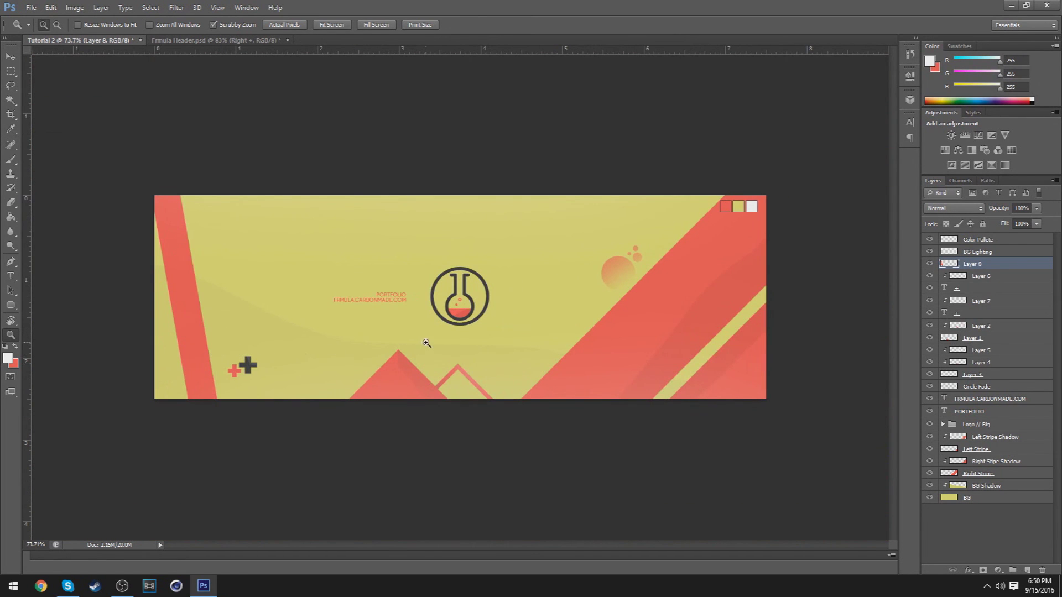
key("ctrl+y")
left_click_drag(308, 346, 314, 341)
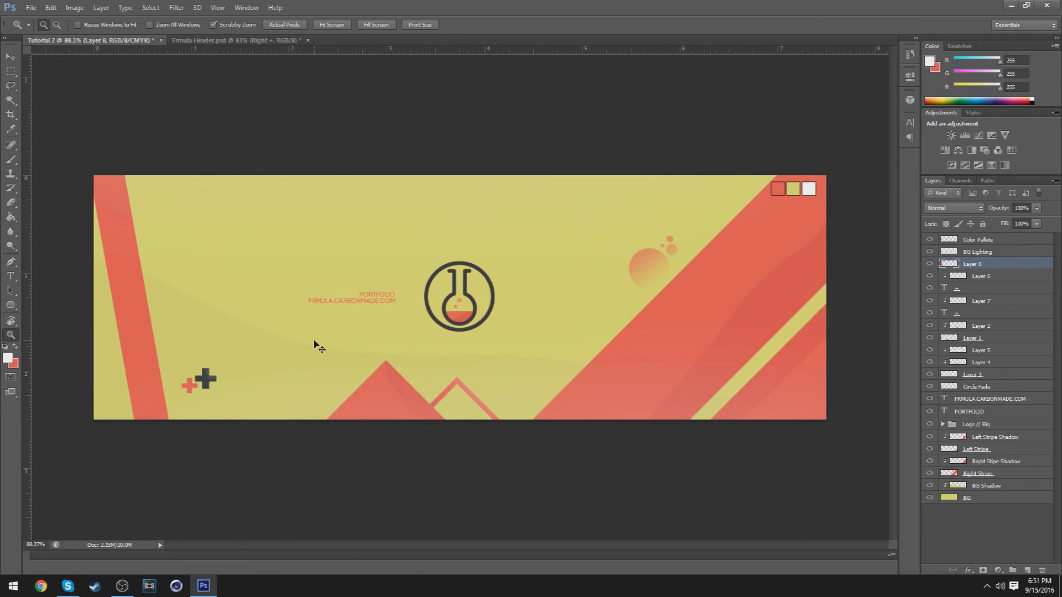
key("ctrl+y")
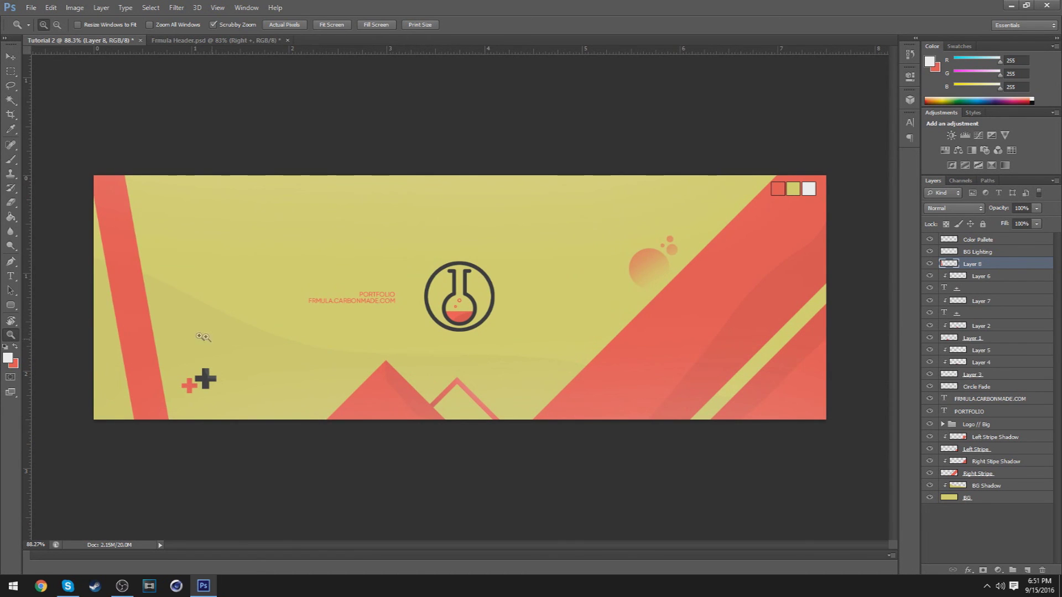
left_click_drag(85, 357, 246, 309)
left_click(285, 346, "alt")
left_click_drag(284, 350, 153, 62)
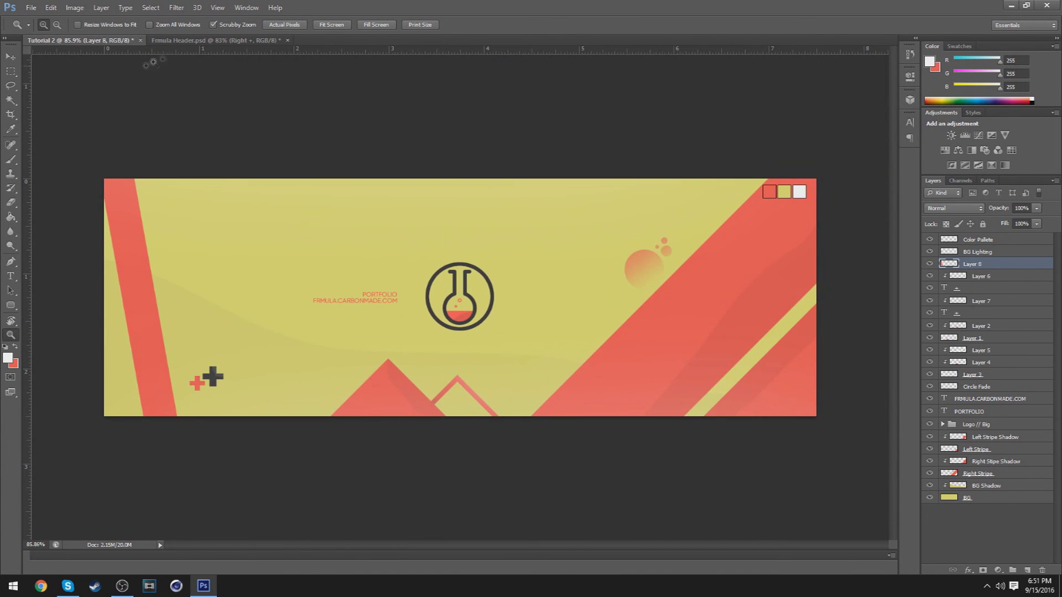
Rotate the left stripe about 3° more, slide it to the left edge, and add an empty layer.
key("ctrl+t")
left_click_drag(225, 441, 238, 442)
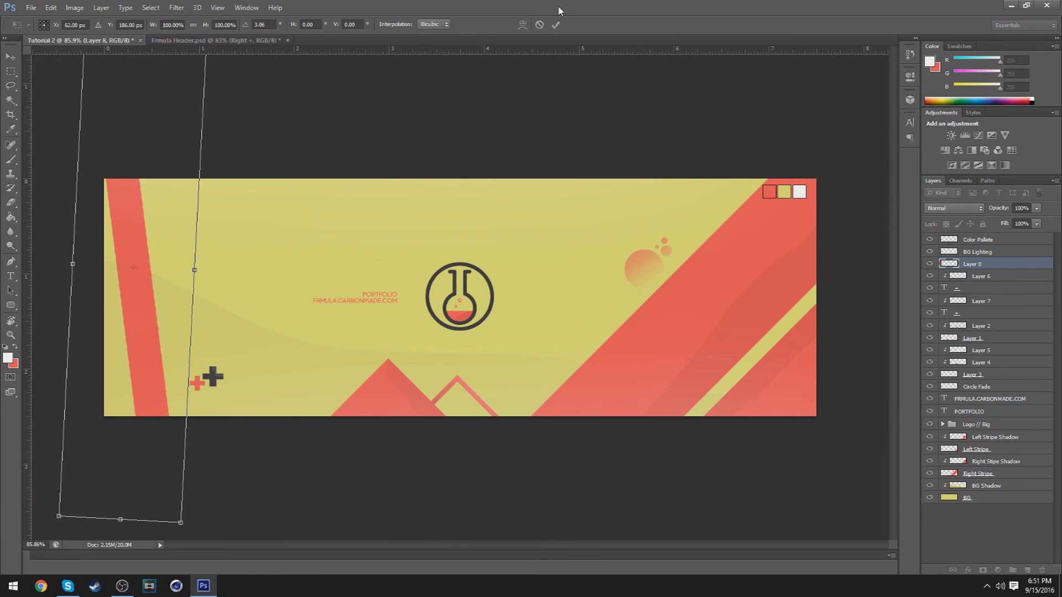
left_click(555, 25)
key("v")
left_click_drag(166, 303, 151, 321)
key("z")
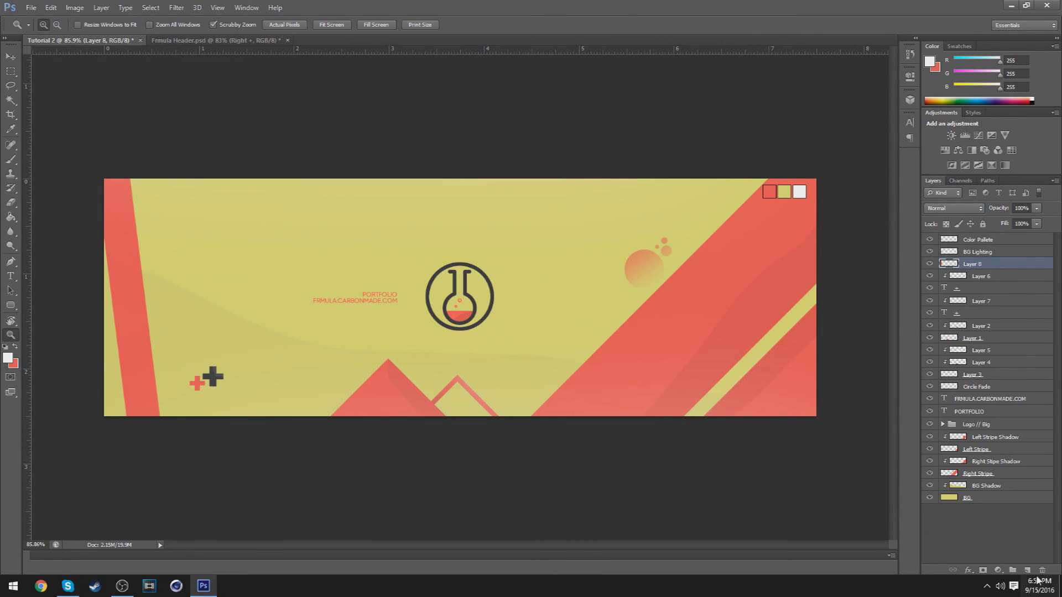
left_click(1029, 581)
left_click(1030, 581)
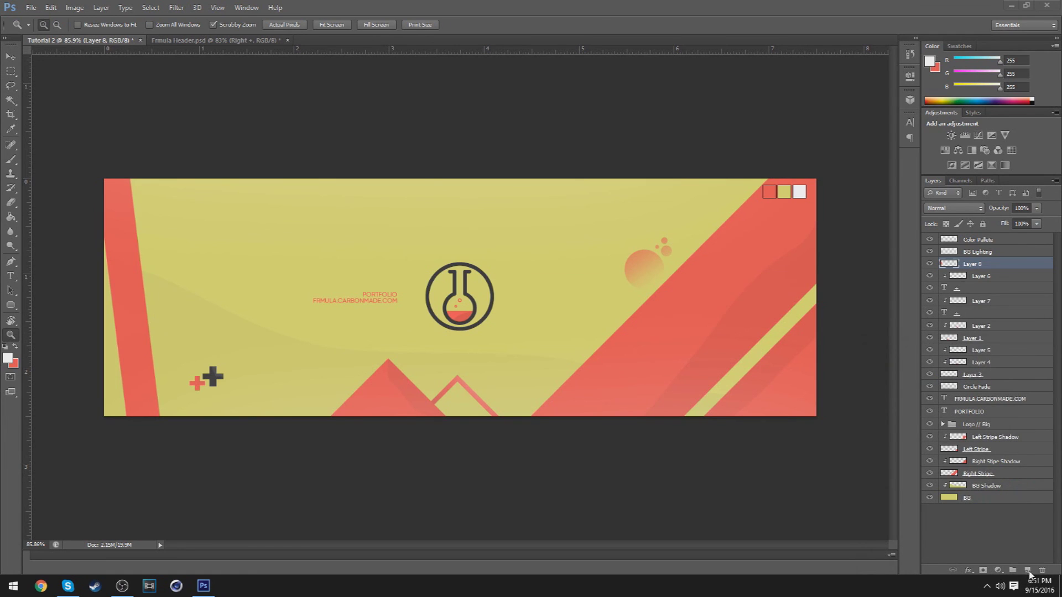
left_click(1028, 570)
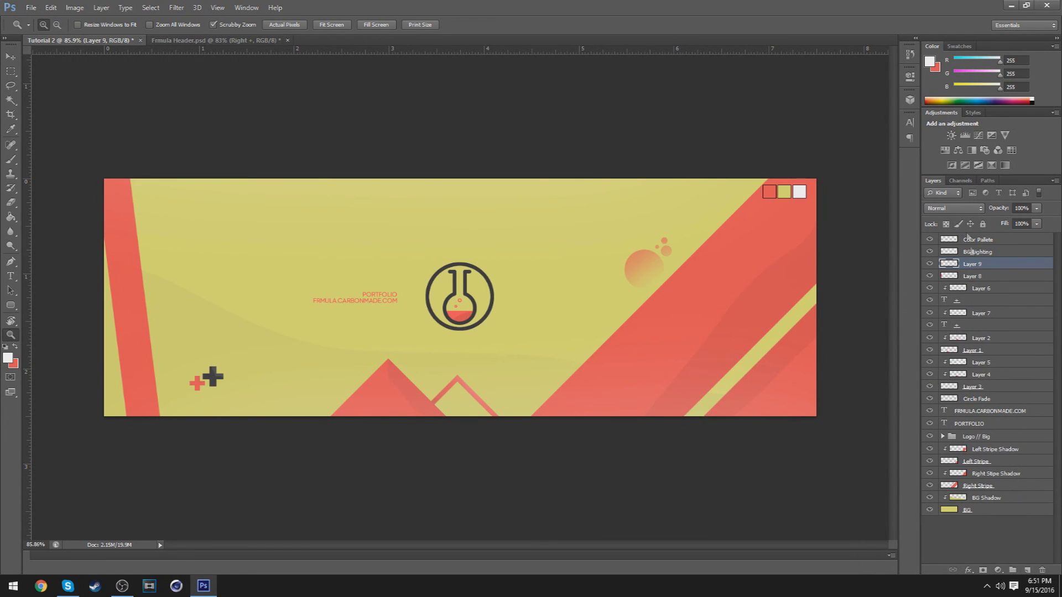
Clip the new layer to the left stripe and draw a closed curved path along it.
right_click(977, 266)
left_click(894, 286)
key("p")
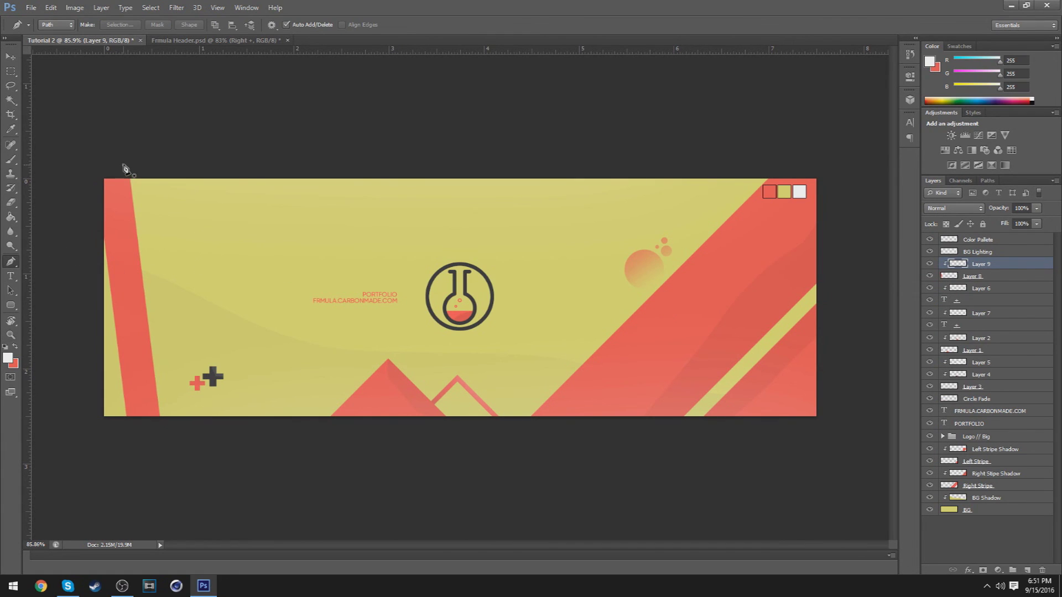
left_click(124, 164)
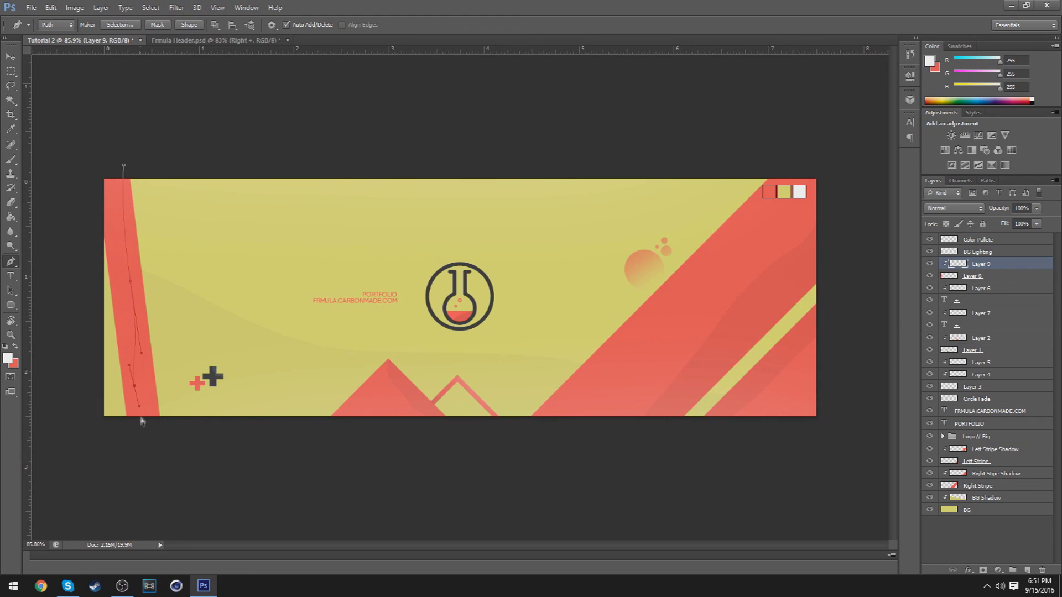
left_click(191, 434)
left_click_drag(154, 293, 155, 279)
left_click(123, 165)
Convert the path to a selection, fill it with a picked colour, and deselect.
right_click(132, 255)
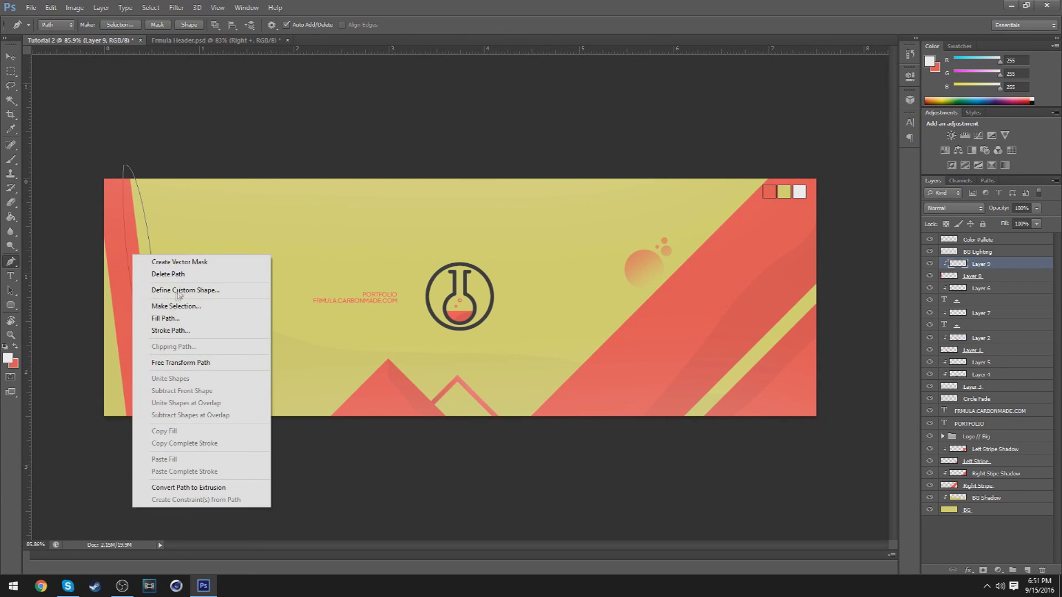
left_click(171, 306)
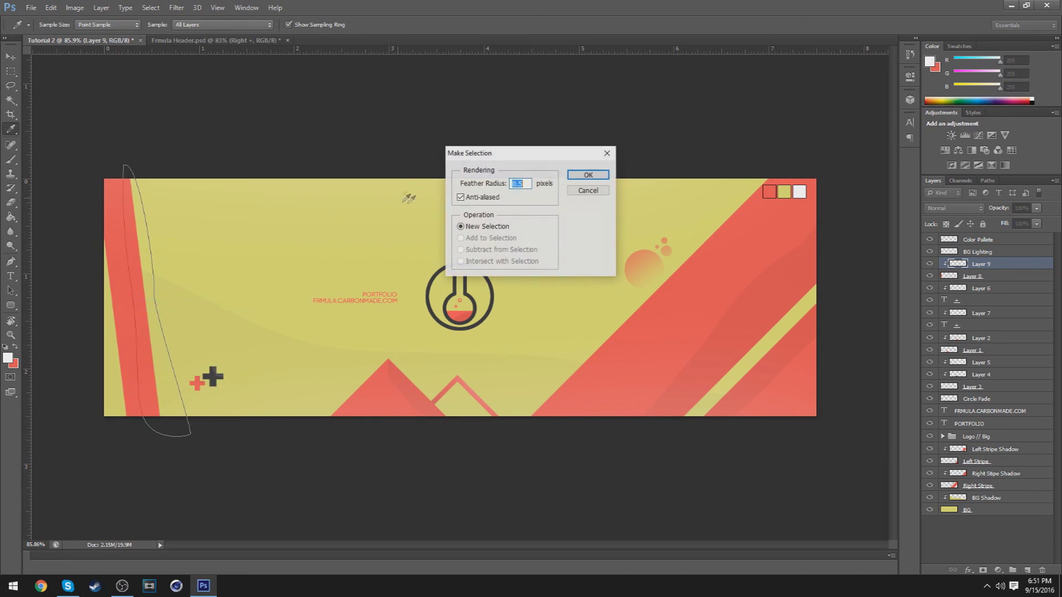
left_click(591, 173)
key("m")
right_click(151, 259)
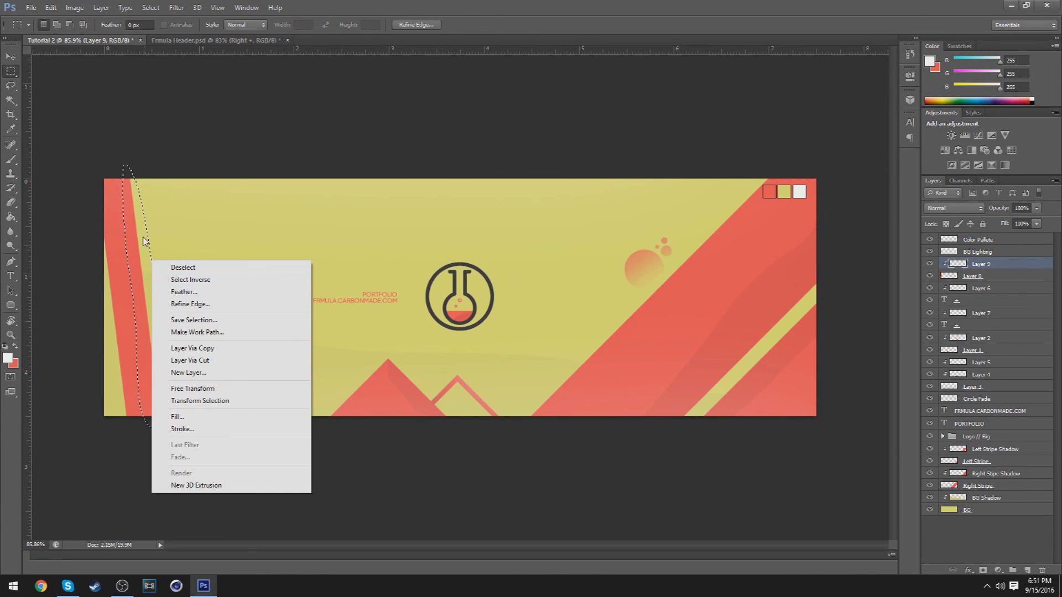
left_click(166, 394)
left_click(562, 205)
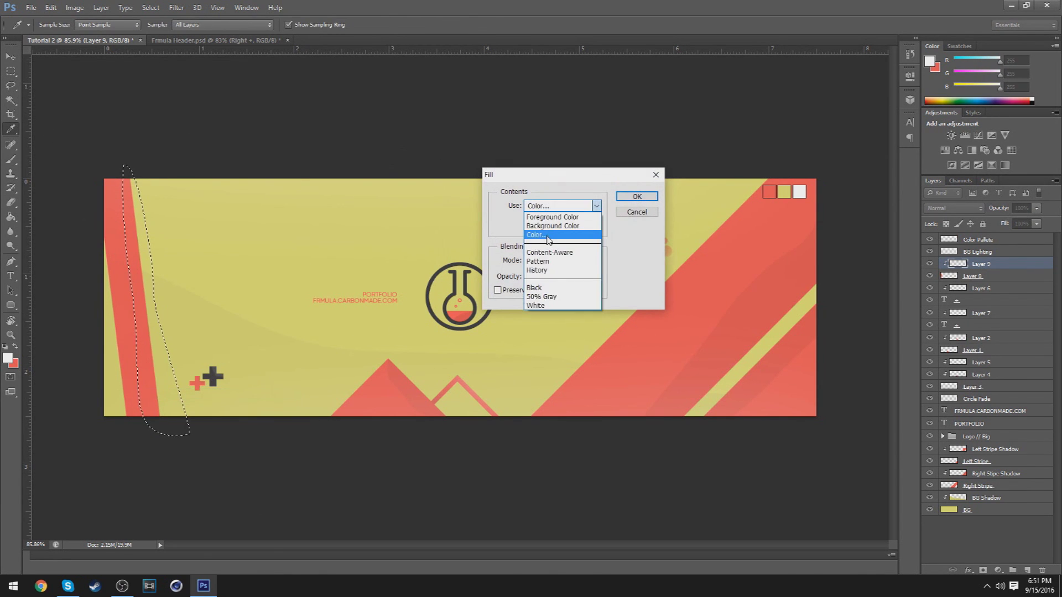
left_click(550, 232)
left_click(666, 261)
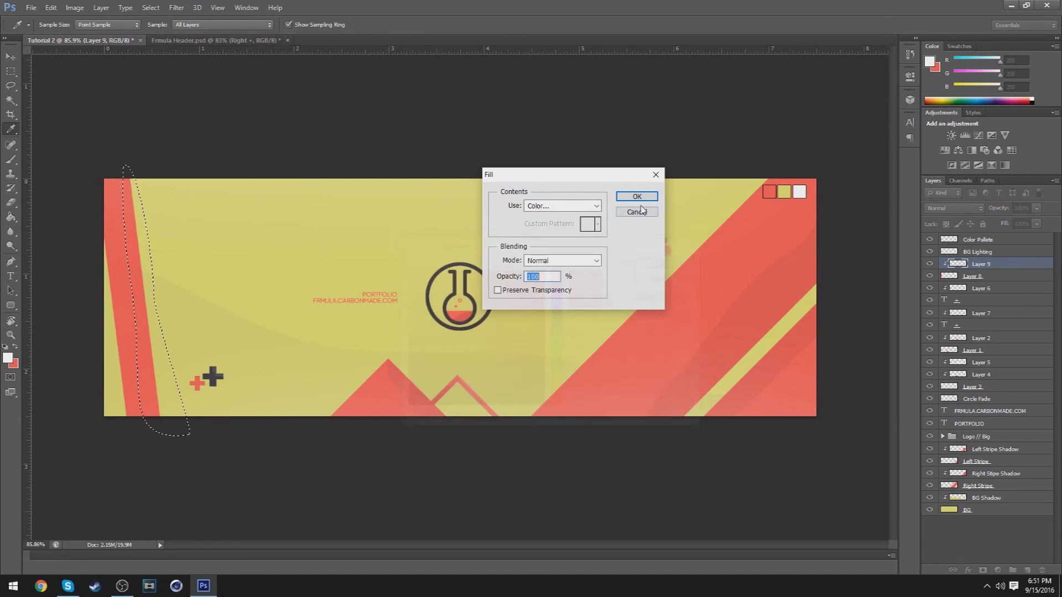
left_click(637, 196)
key("ctrl+d")
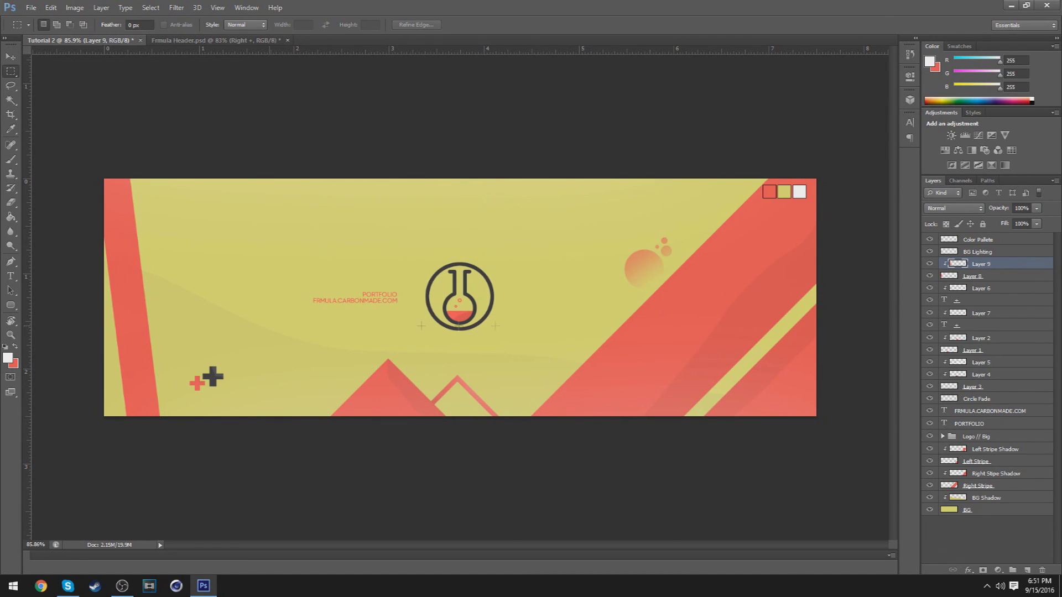
Give Layer 9 a black Color Overlay and lower its opacity to 6%.
left_click(964, 571)
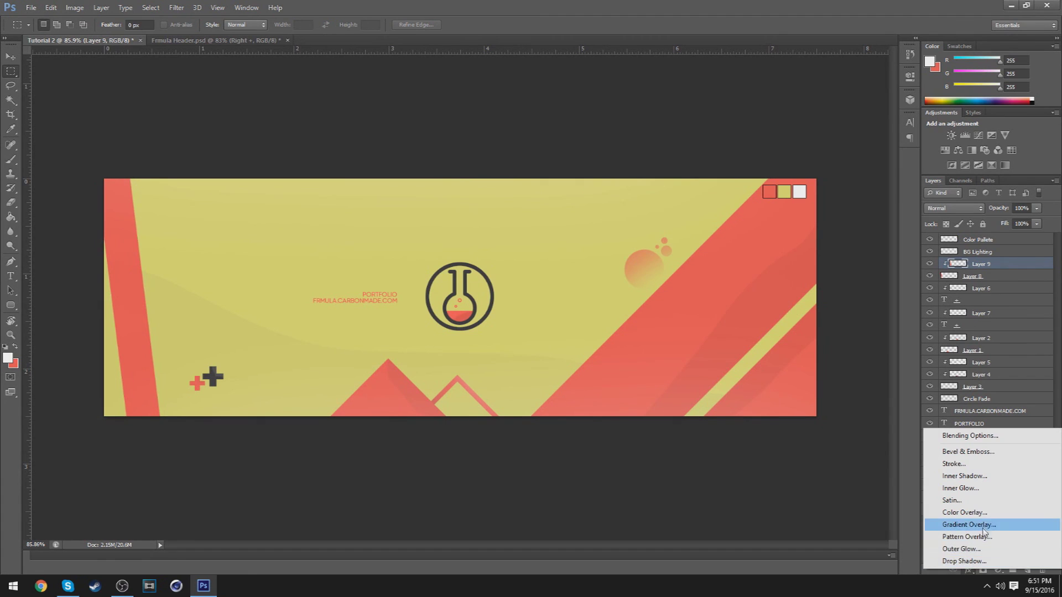
left_click(990, 522)
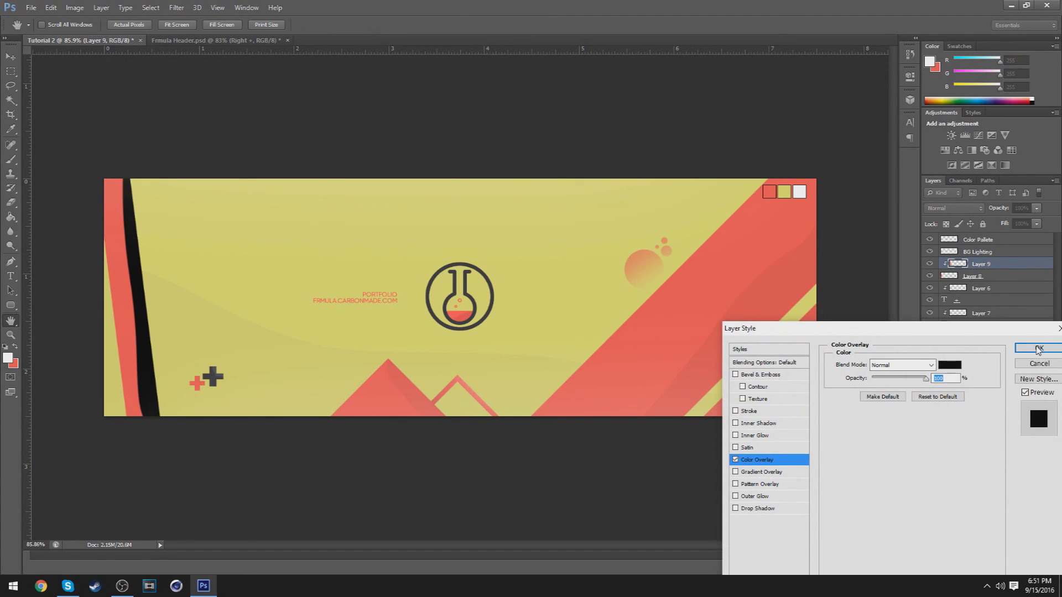
left_click(1039, 347)
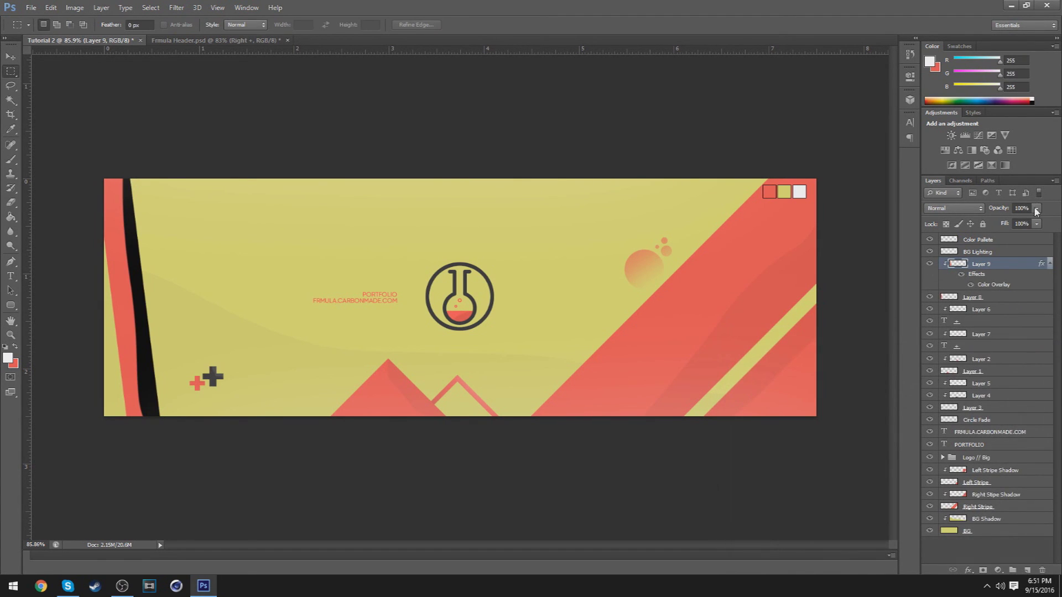
left_click_drag(1037, 208, 990, 224)
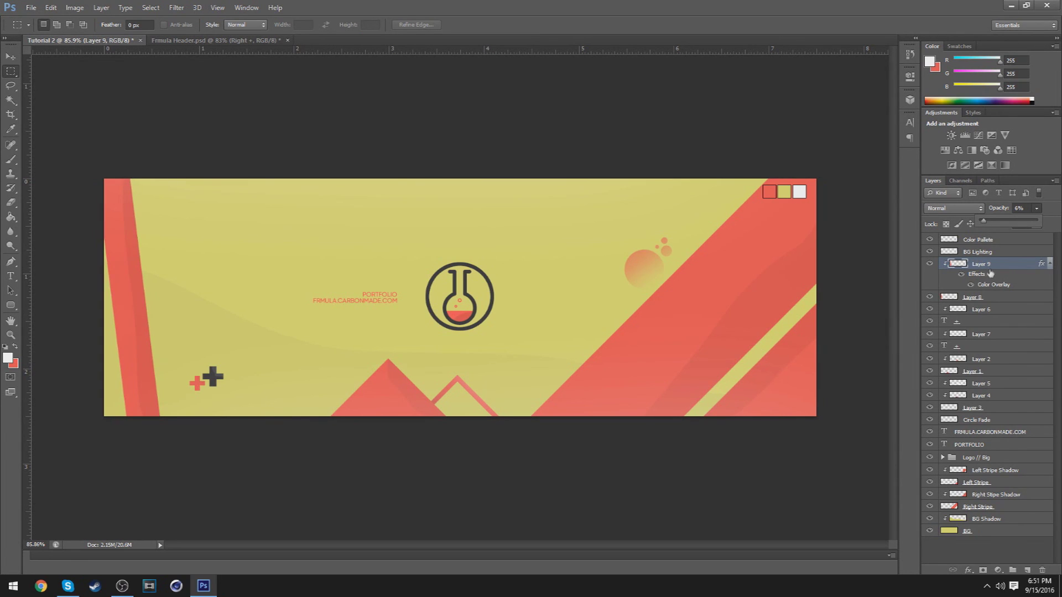
left_click(459, 324)
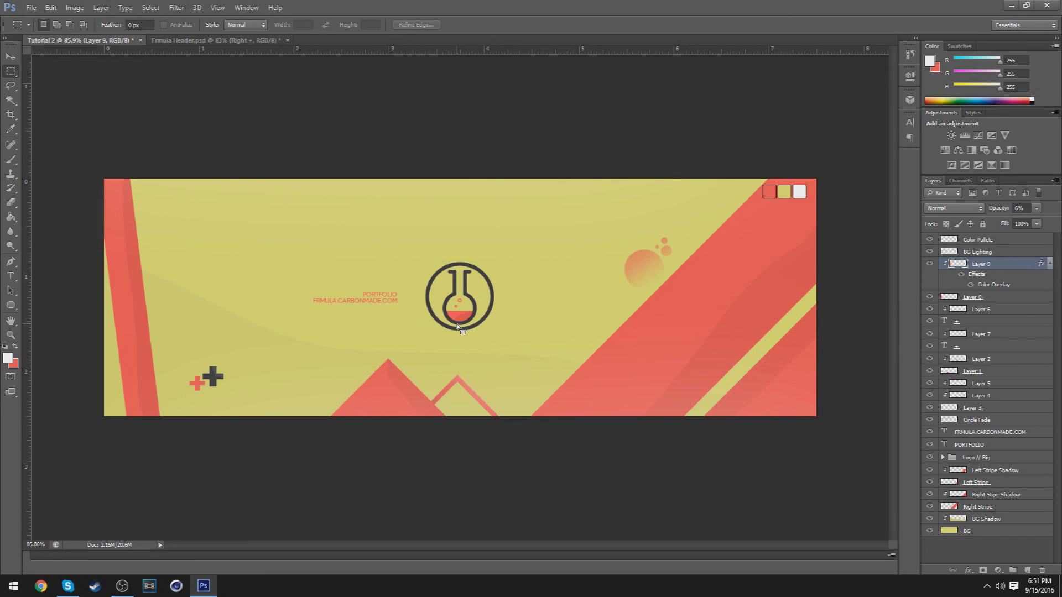
On a new layer, select a thin vertical bar beside the PORTFOLIO text.
key("z")
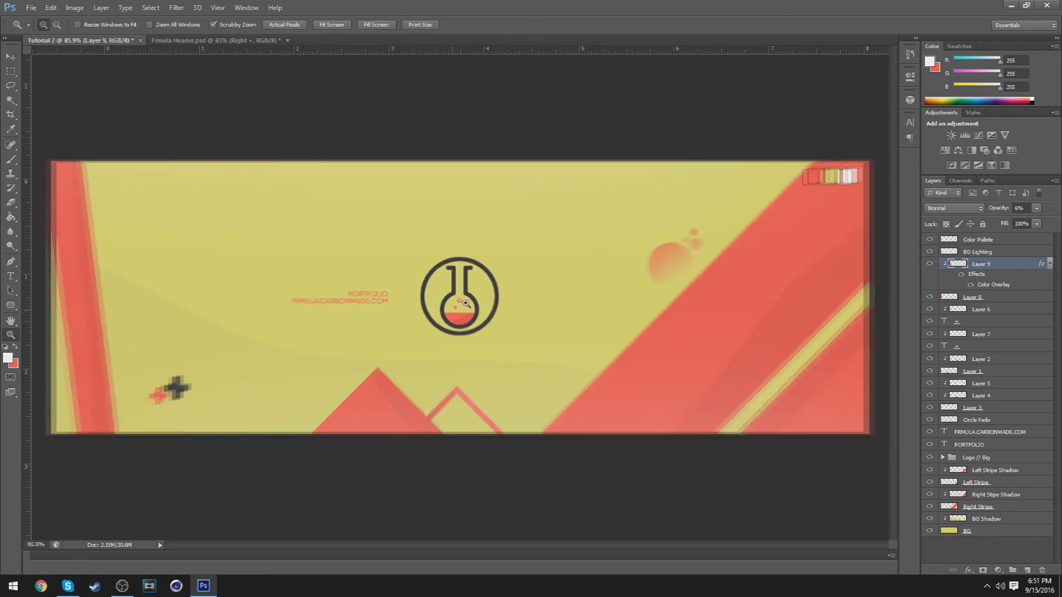
left_click_drag(494, 297, 744, 329)
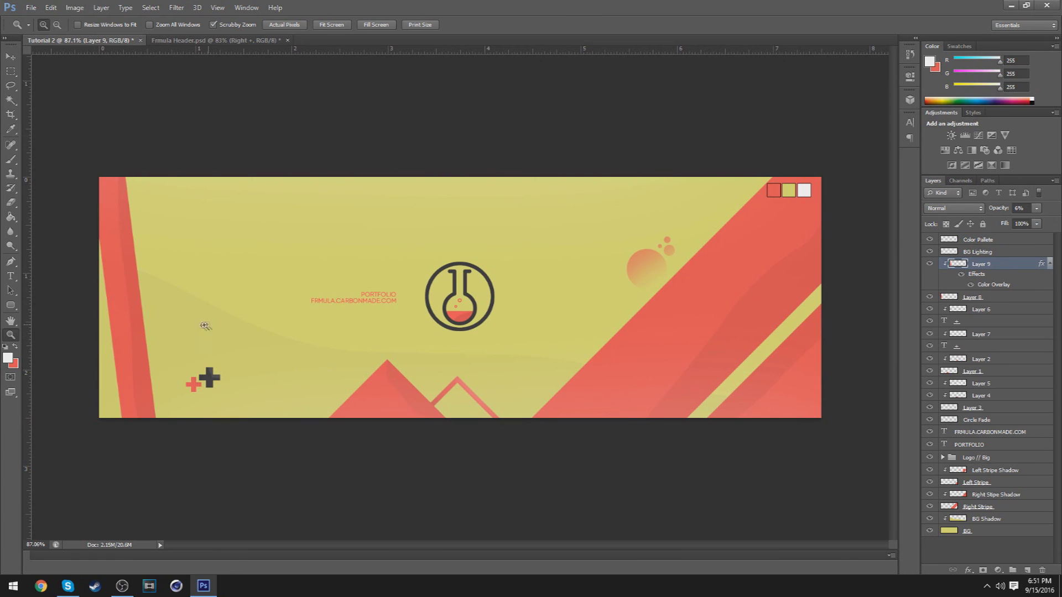
left_click_drag(484, 326, 719, 328)
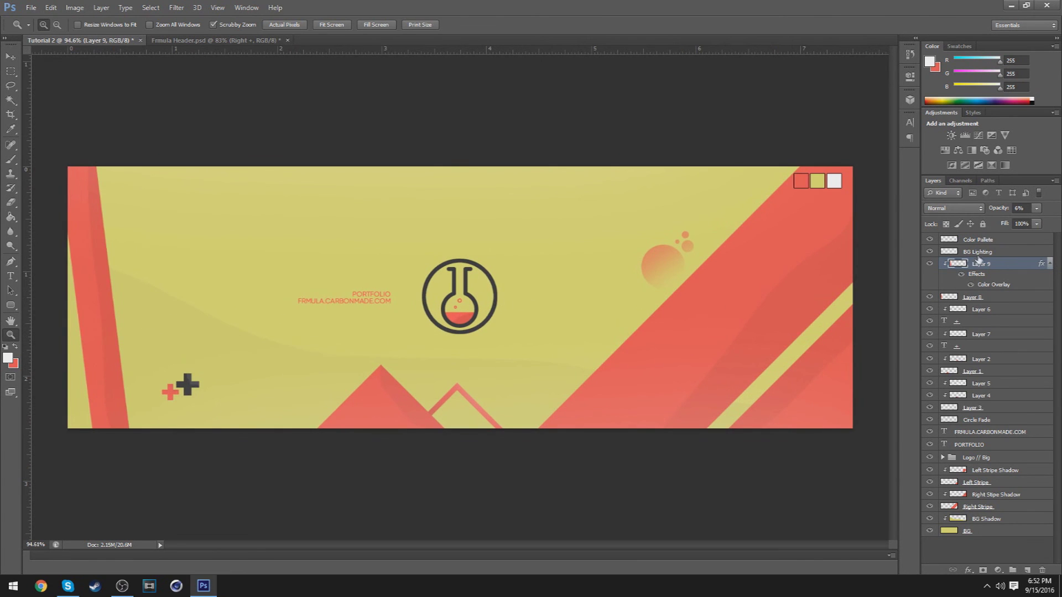
left_click_drag(381, 284, 760, 253)
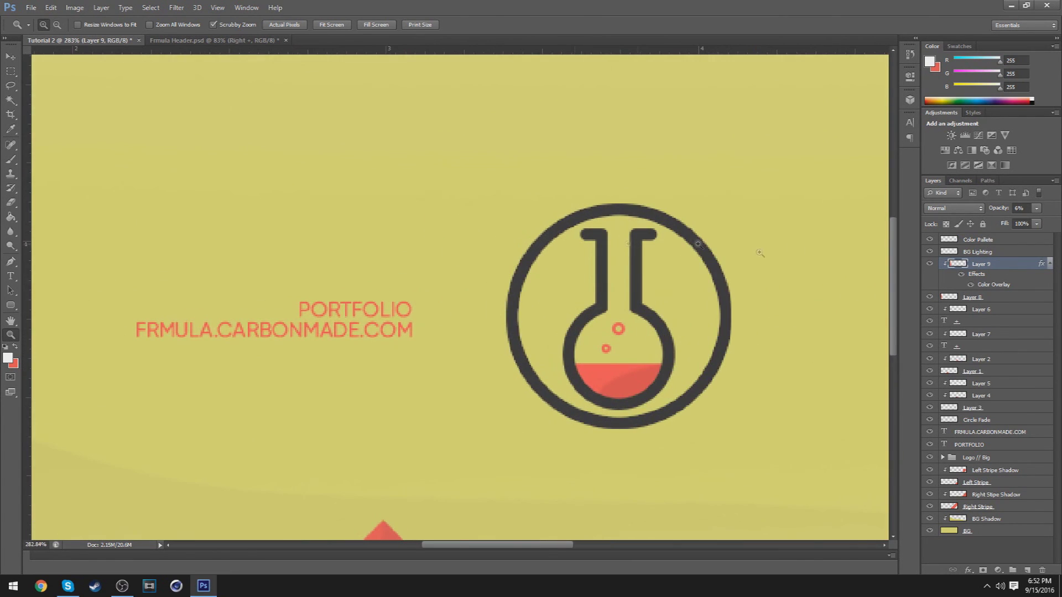
left_click(1027, 571)
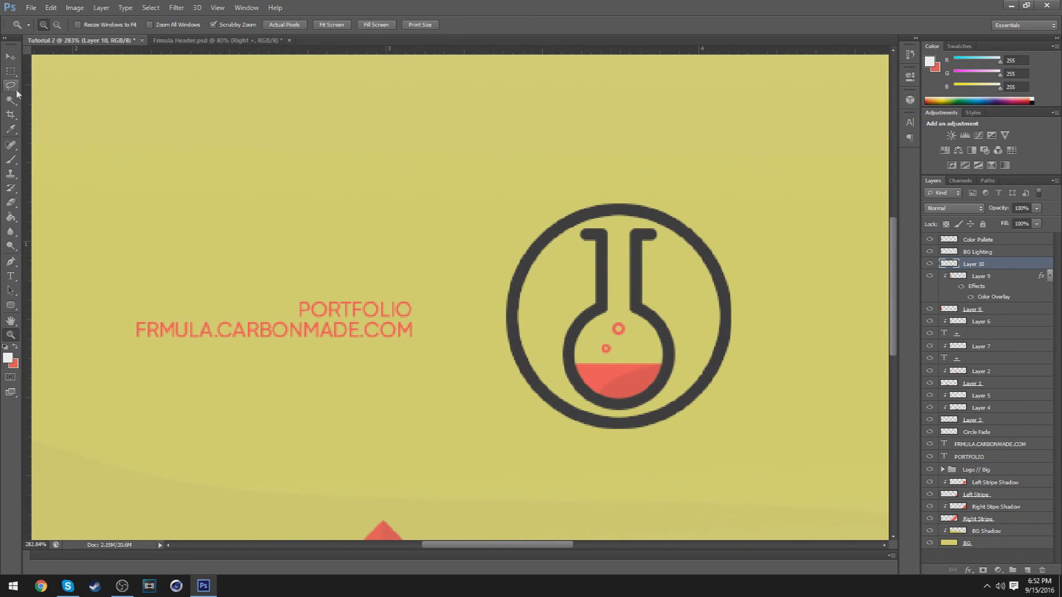
left_click(11, 71)
left_click_drag(418, 302, 422, 340)
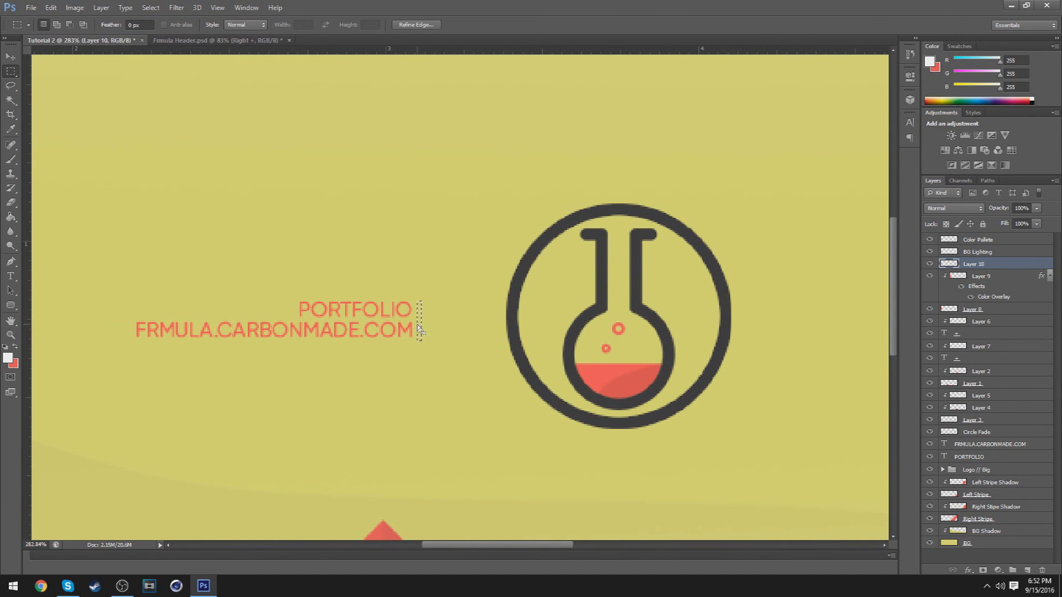
Fill the thin bar with red, deselect, and fit the banner on screen.
right_click(419, 329)
left_click(426, 481)
key("Return")
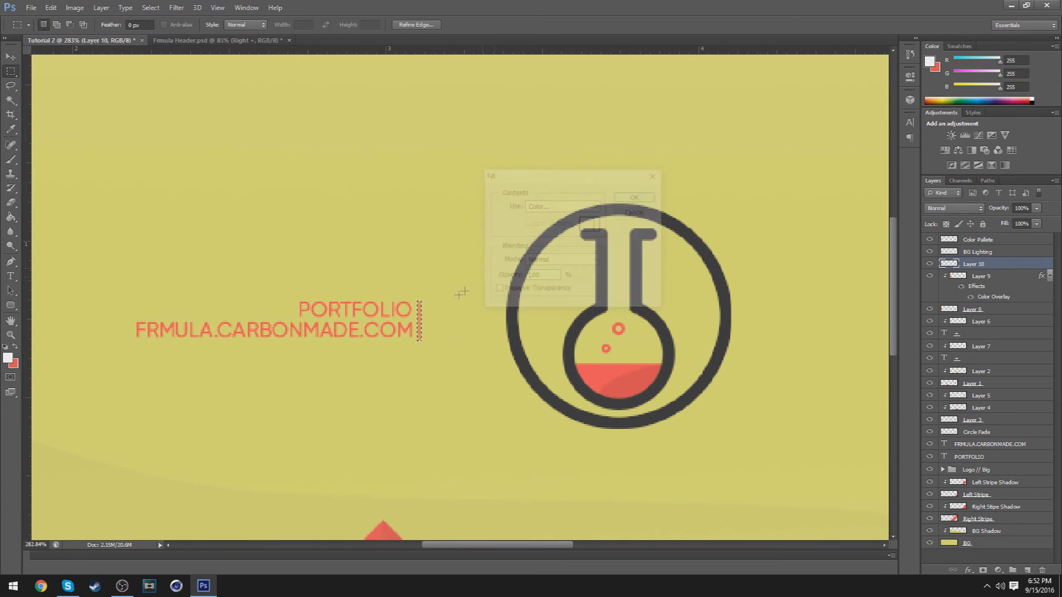
key("ctrl+d")
key("v")
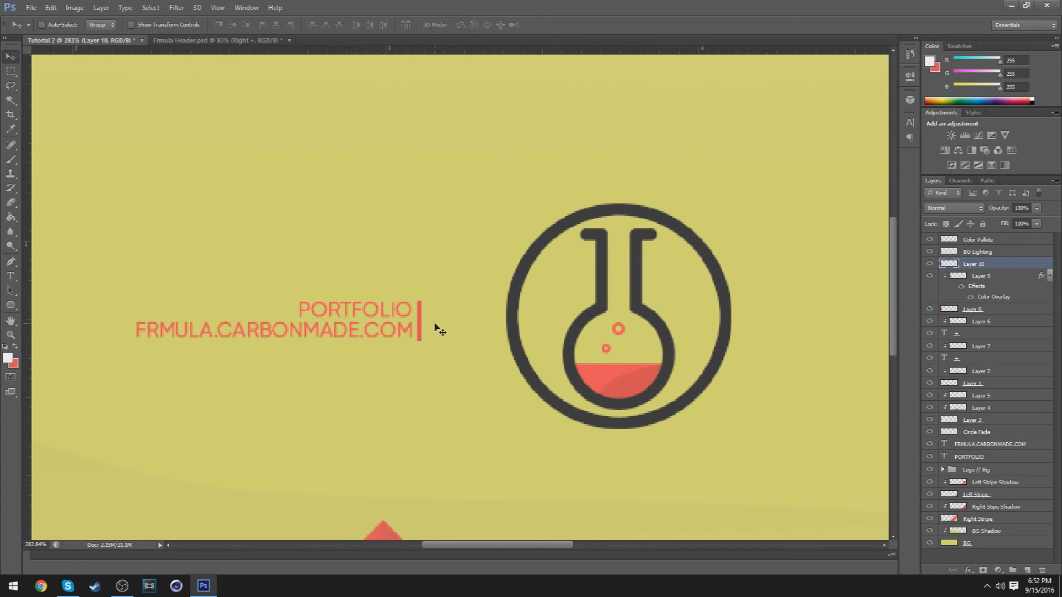
key("z")
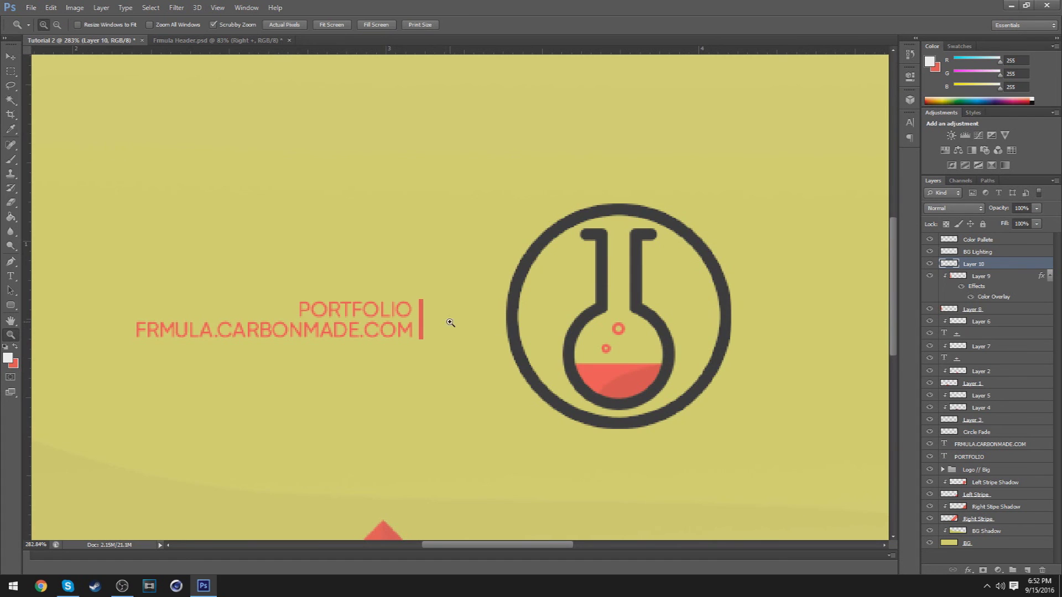
right_click(448, 322)
left_click(473, 332)
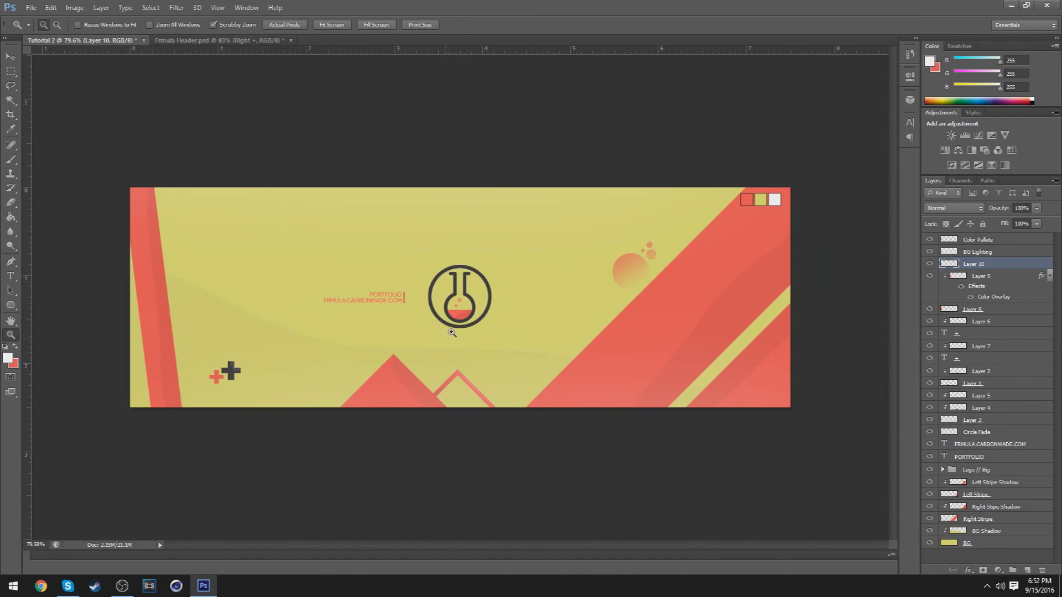
left_click_drag(449, 335, 482, 323)
left_click_drag(546, 314, 517, 325)
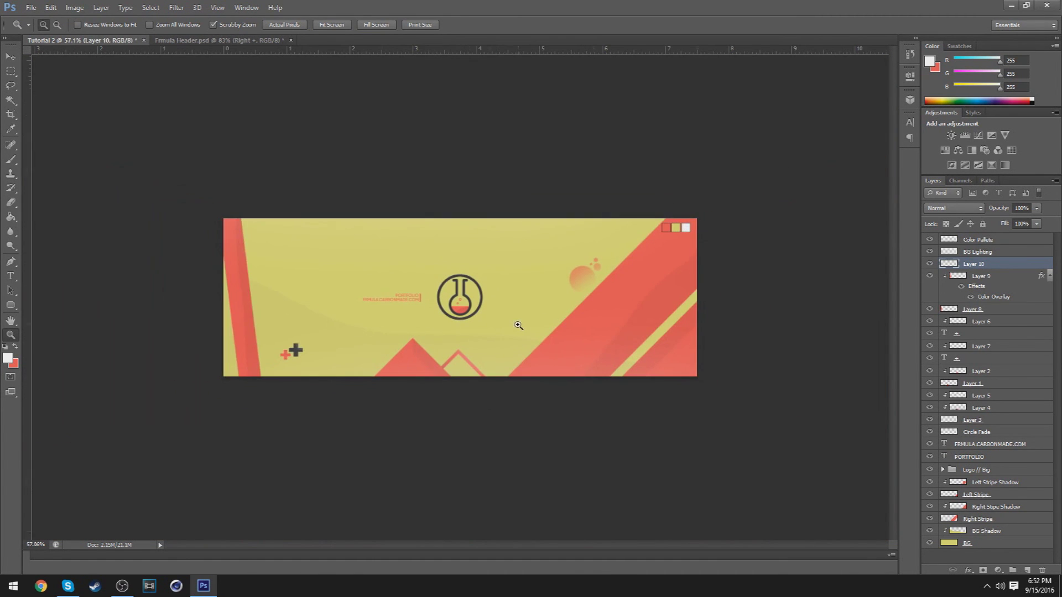
left_click_drag(452, 331, 503, 314)
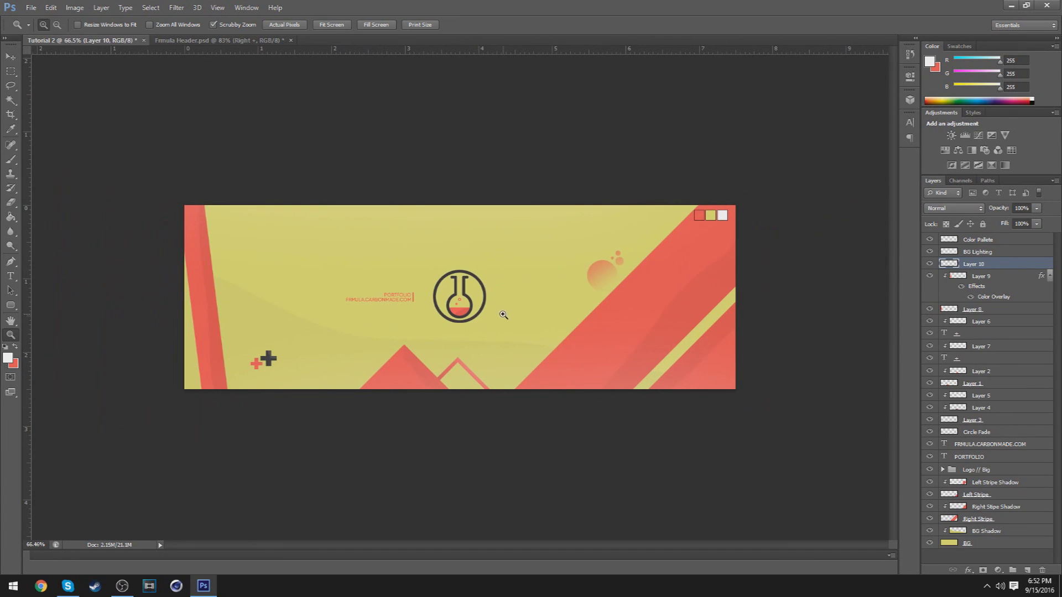
left_click(203, 40)
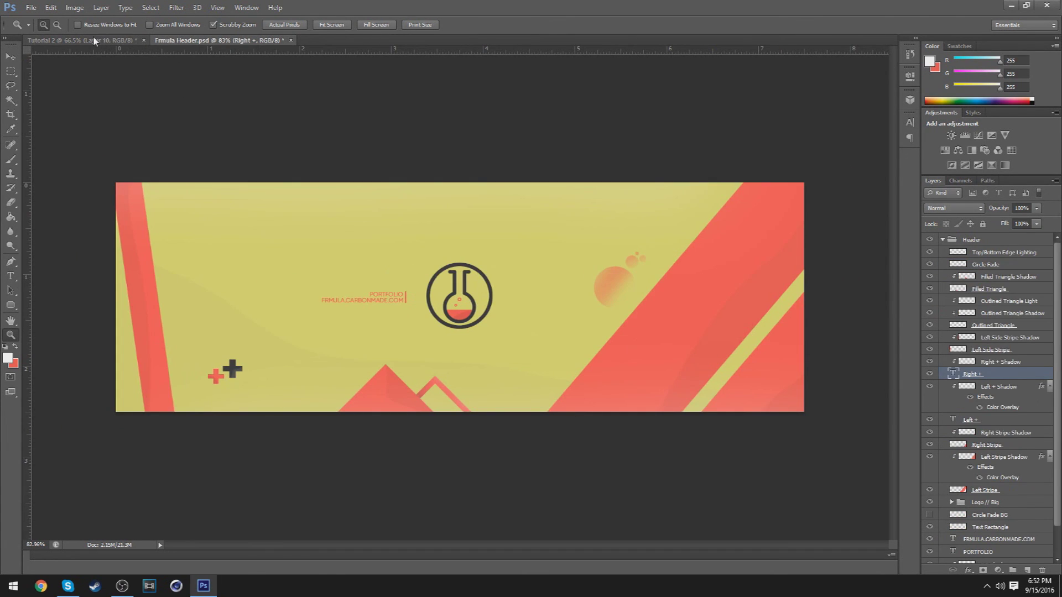
left_click(94, 41)
left_click(190, 39)
left_click(107, 38)
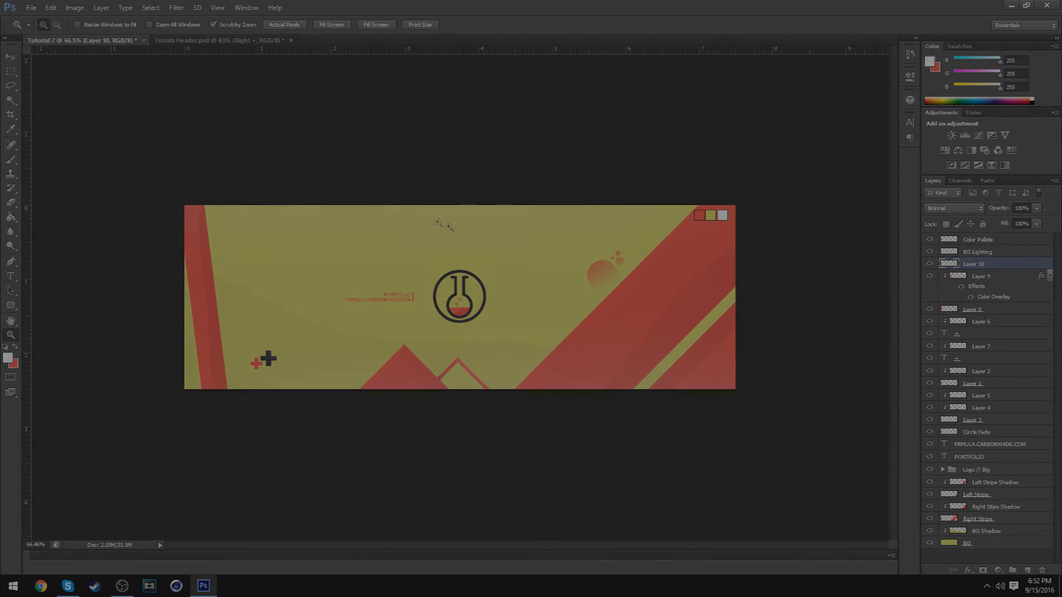